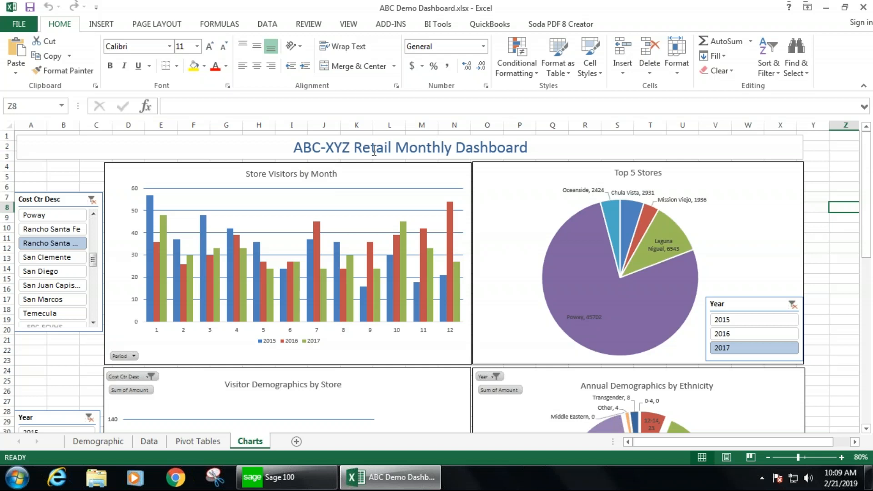
# - Review the store visitor and demographic charts on the retail monthly dashboard
pyautogui.moveTo(863, 157); pyautogui.dragTo(867, 134)
pyautogui.moveTo(166, 293)
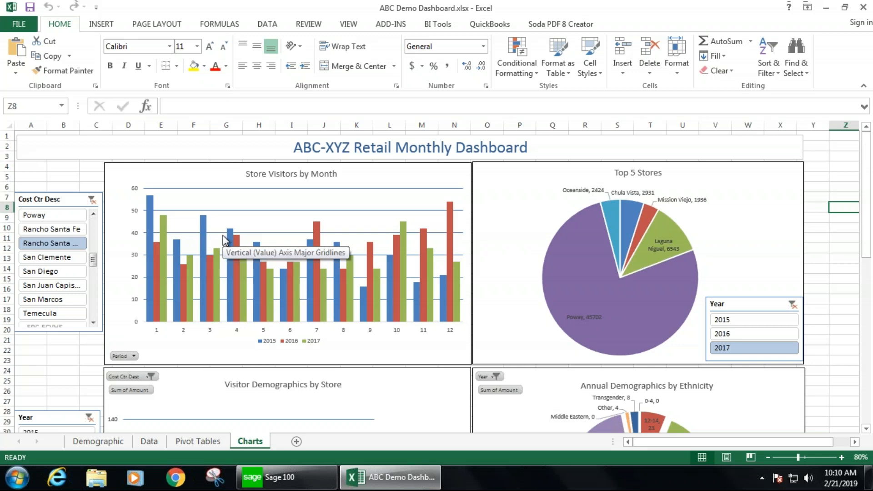
pyautogui.scroll(-5, 223, 239)
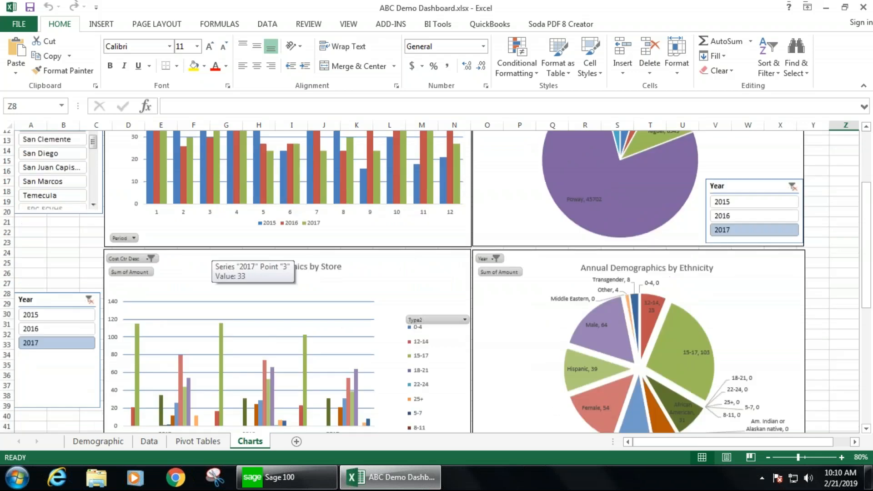
pyautogui.scroll(-5, 218, 264)
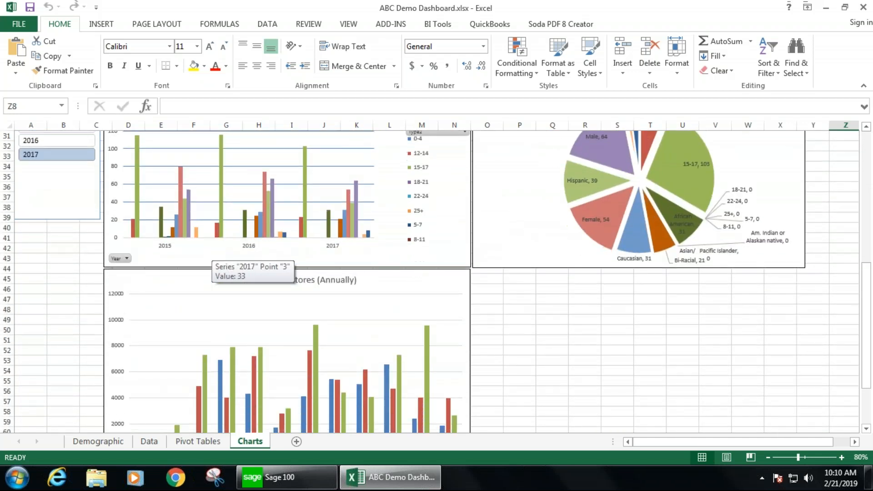
pyautogui.scroll(10, 218, 264)
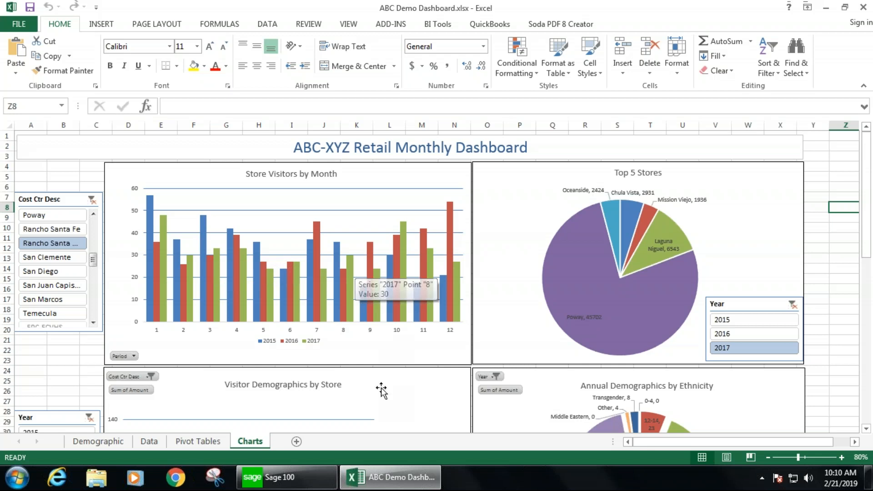
# - Switch to Sage 100, open General Ledger Account Maintenance and browse the GL account list
pyautogui.click(306, 481)
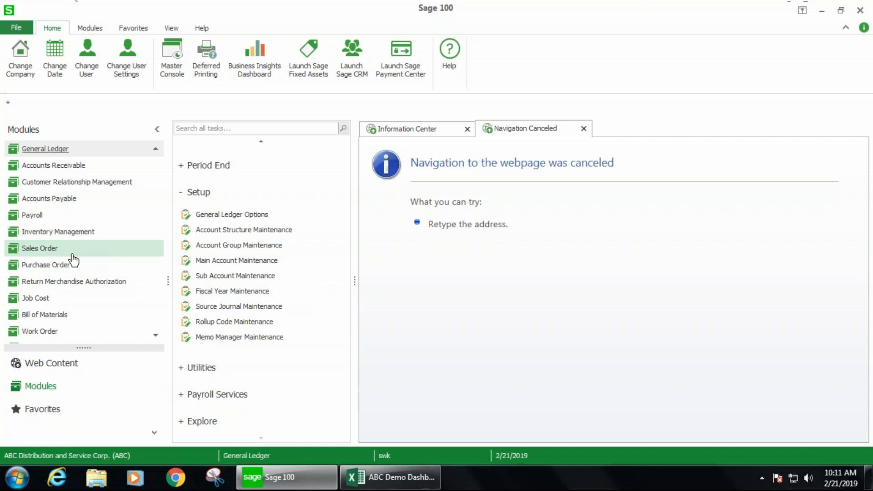
pyautogui.scroll(5, 230, 211)
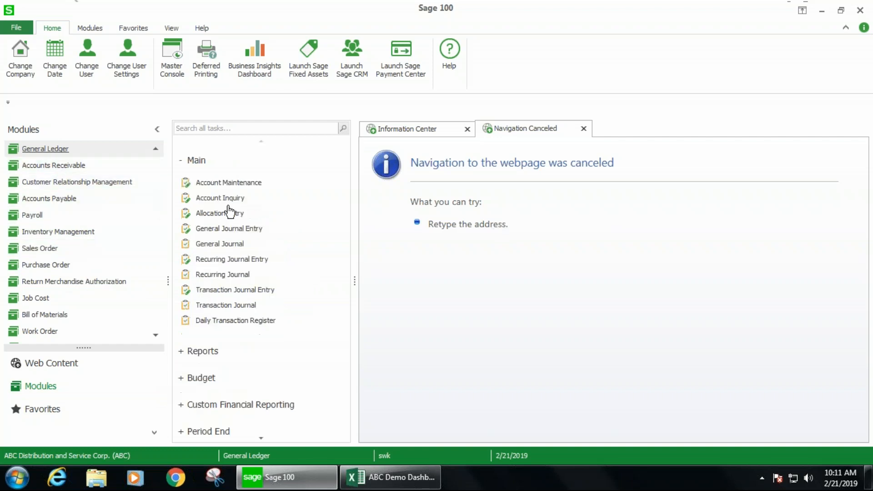
pyautogui.click(202, 184)
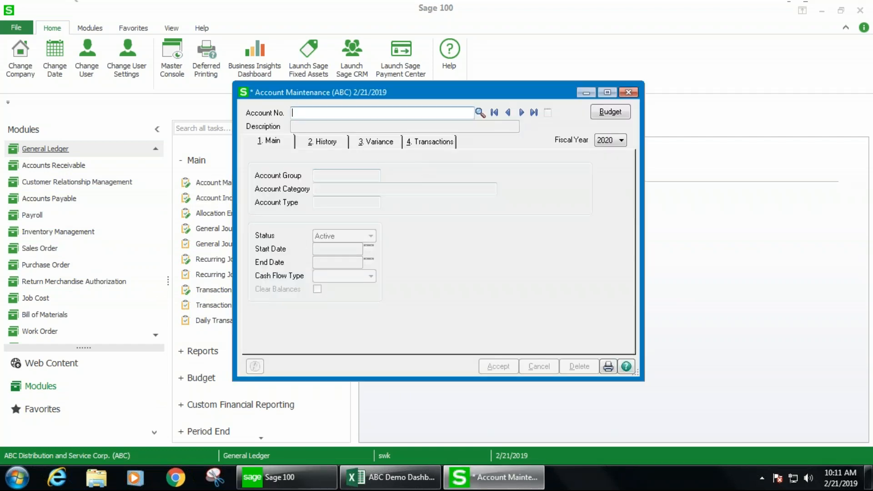
pyautogui.click(480, 112)
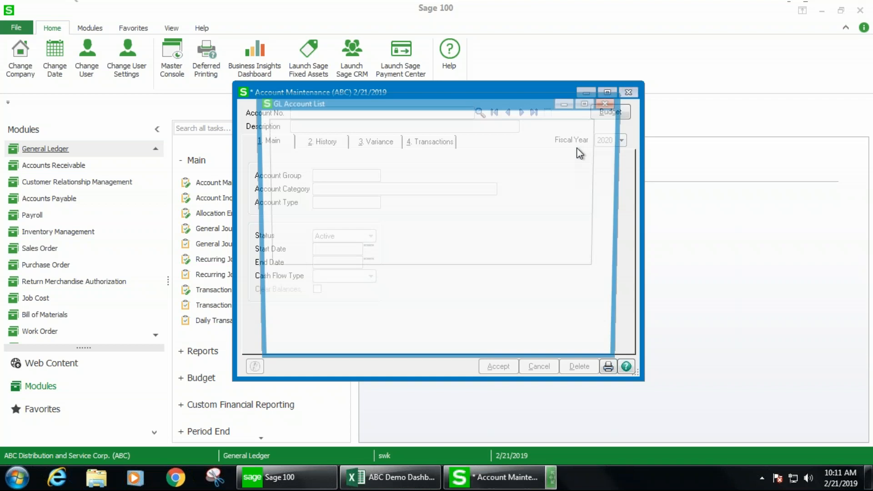
pyautogui.moveTo(610, 135); pyautogui.dragTo(616, 262)
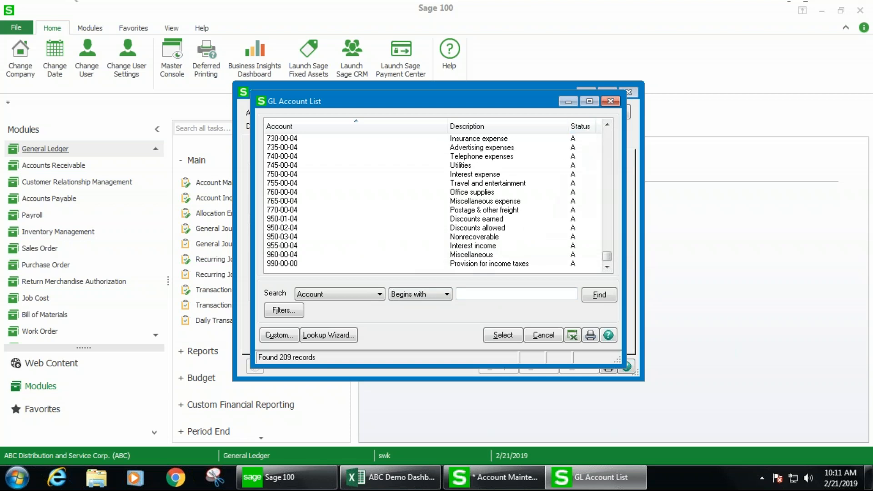
pyautogui.click(610, 101)
pyautogui.click(632, 94)
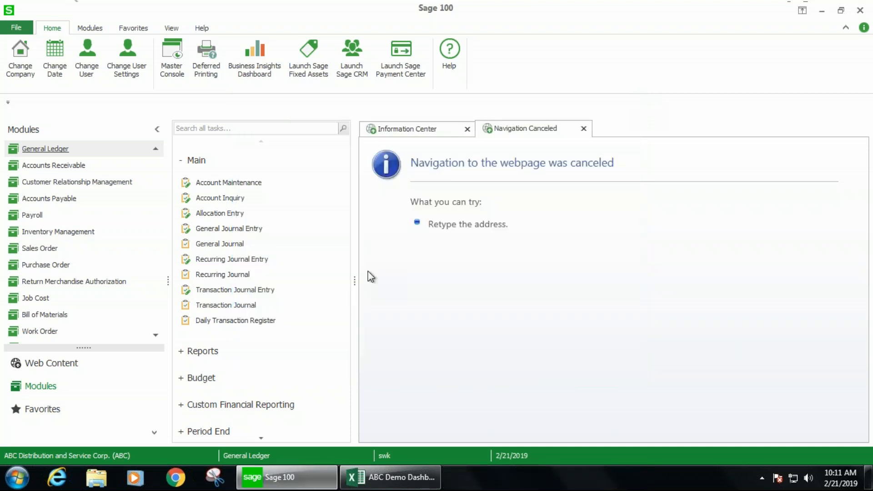
# - Open Account Group Maintenance and add account group 995 described as NON FINANCIAL
pyautogui.scroll(-3, 287, 299)
pyautogui.scroll(-3, 288, 299)
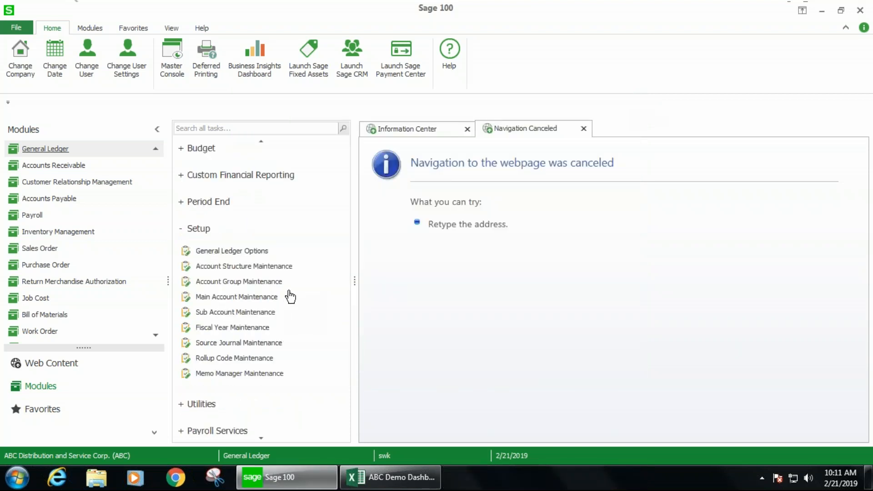
pyautogui.click(212, 282)
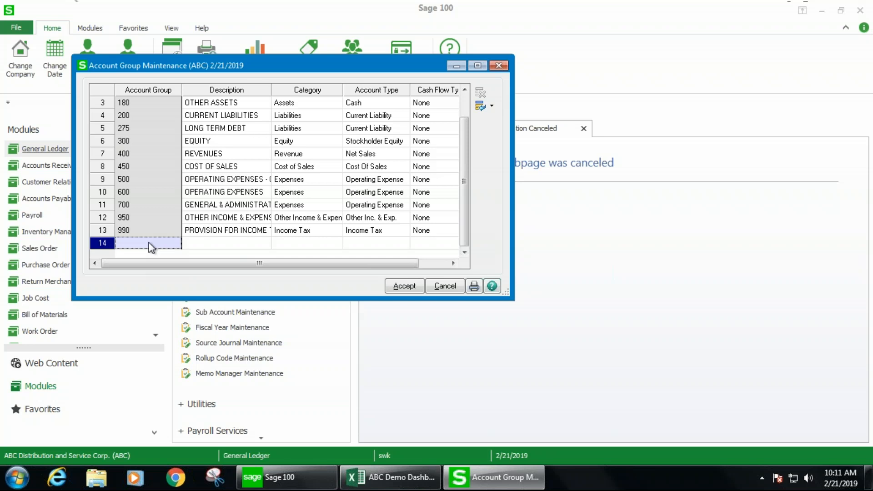
pyautogui.click(151, 246)
pyautogui.write('995')
pyautogui.press('Tab')
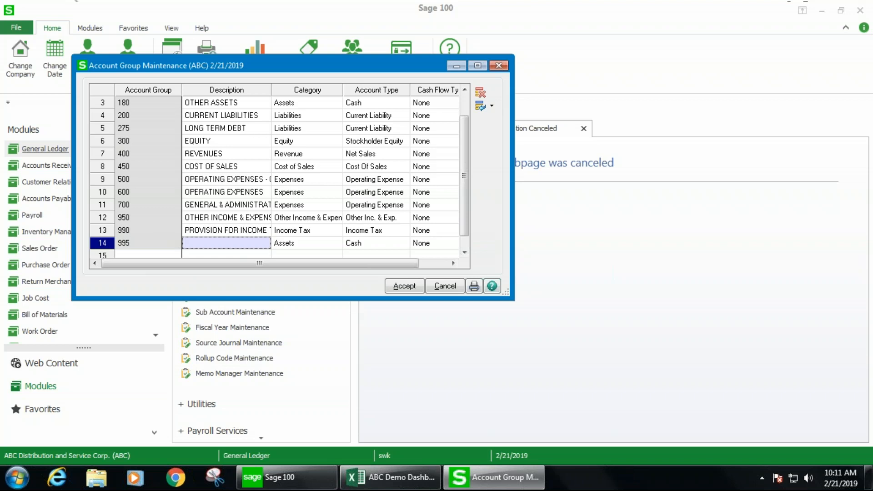
pyautogui.write('NON')
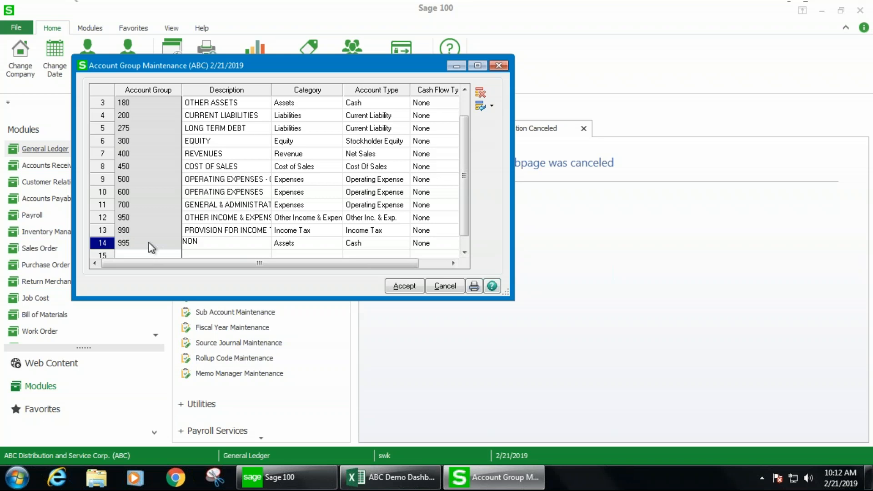
pyautogui.write(' FINANCIAL')
pyautogui.press('Tab')
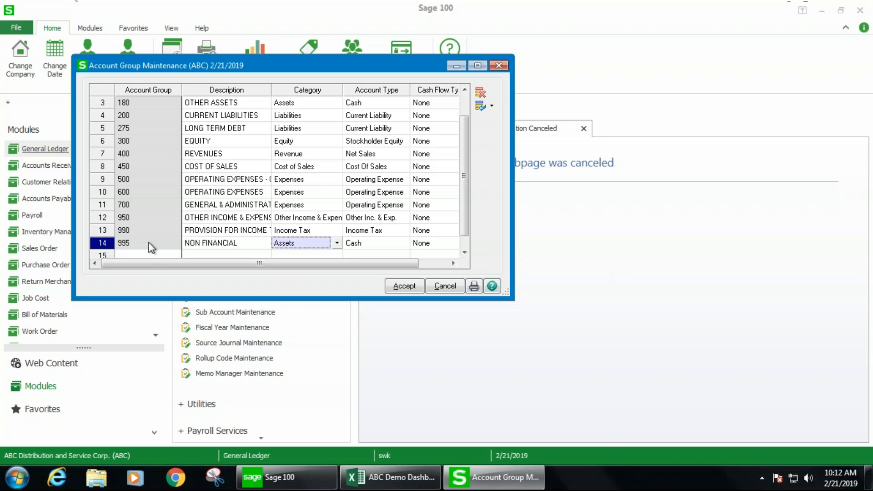
# - Set group 995's category to Non-Financials and account type to Non-Financial, and accept the changes
pyautogui.click(337, 243)
pyautogui.click(296, 206)
pyautogui.click(377, 243)
pyautogui.click(404, 243)
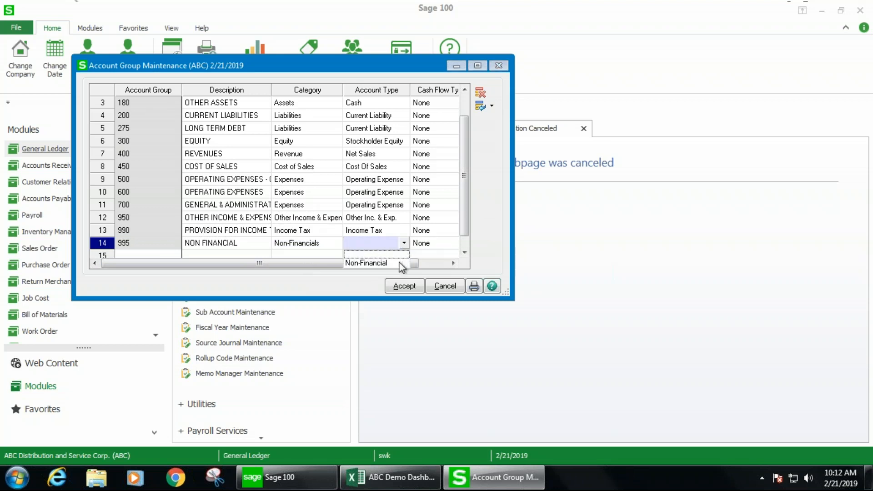
pyautogui.click(397, 264)
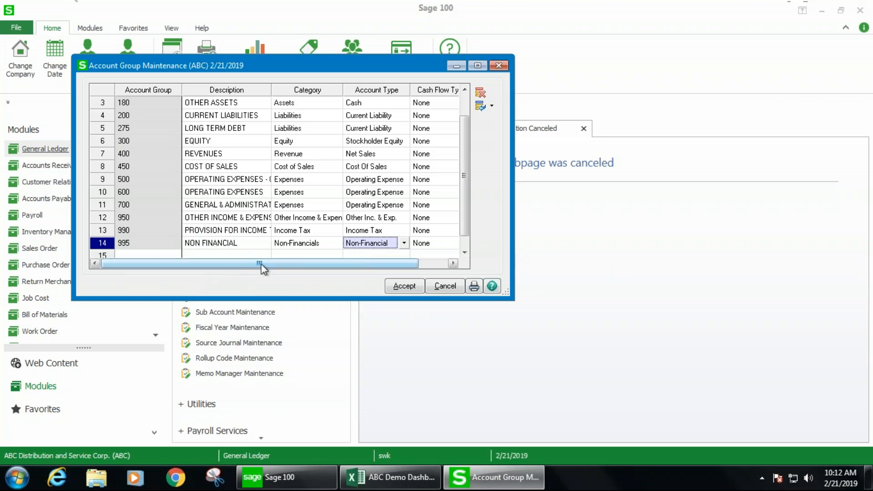
pyautogui.click(403, 286)
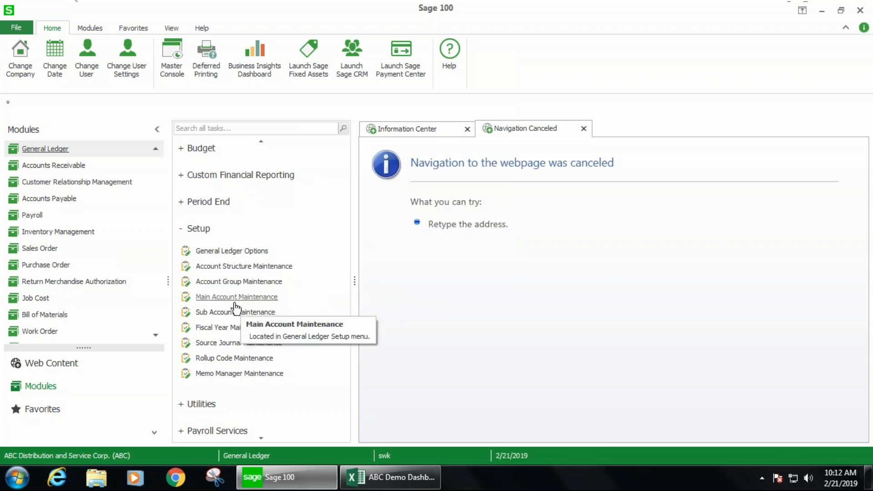
# - Open Main Account Maintenance and browse the main account list
pyautogui.click(224, 299)
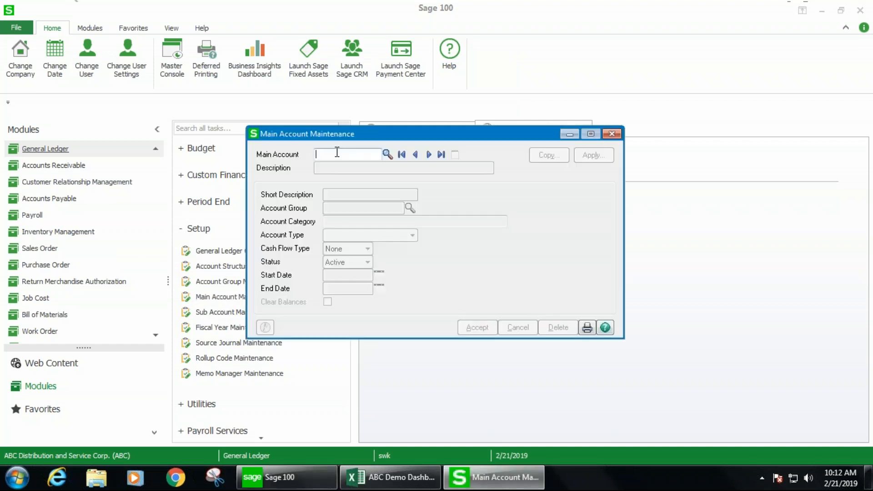
pyautogui.click(387, 154)
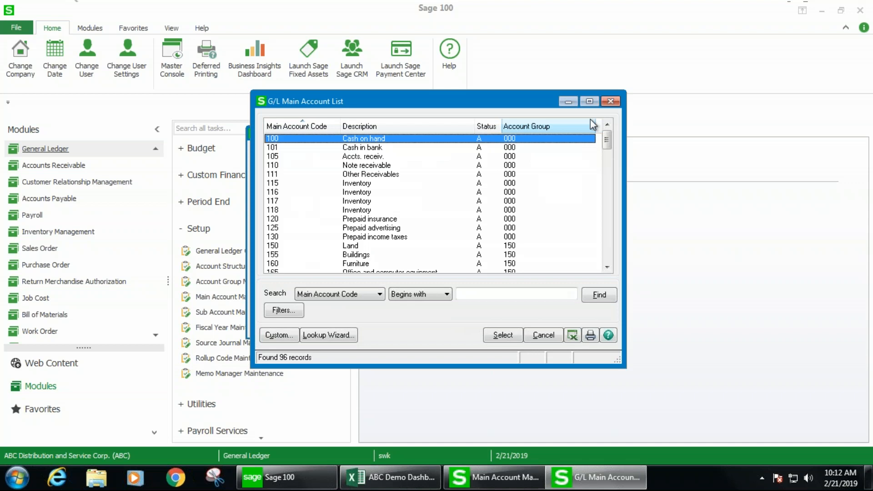
pyautogui.moveTo(607, 138); pyautogui.dragTo(607, 251)
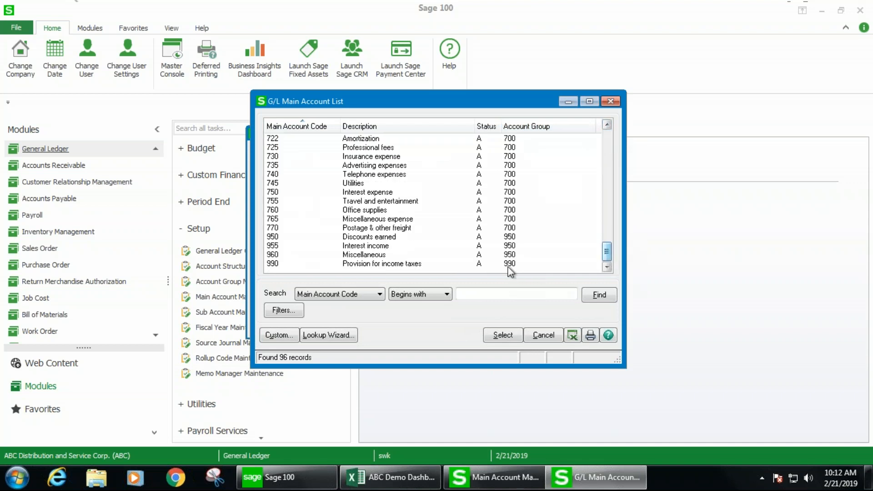
pyautogui.click(542, 335)
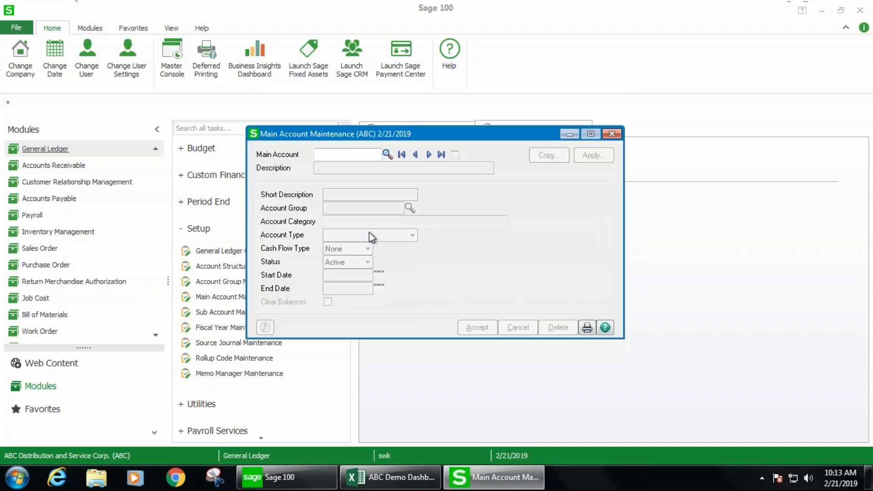
# - Create main account 995 with the description HEADCOUNT
pyautogui.write('995')
pyautogui.press('Tab')
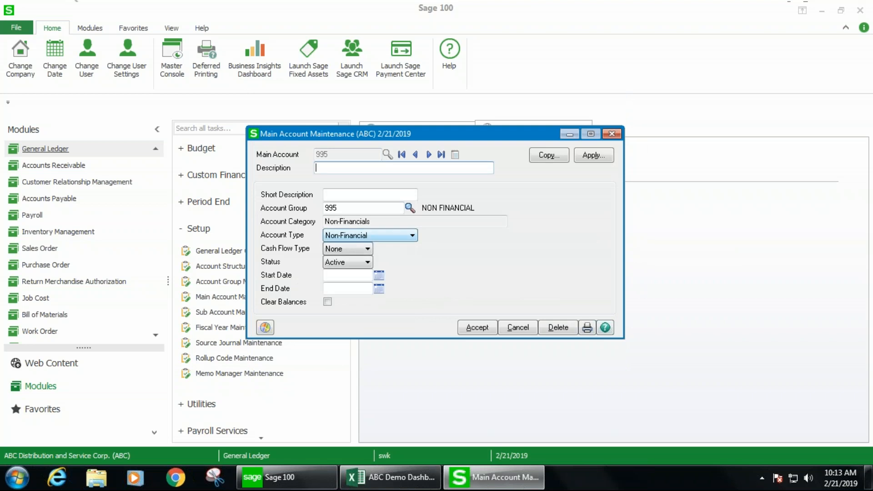
pyautogui.write('HEADCOUNT')
pyautogui.press('Tab')
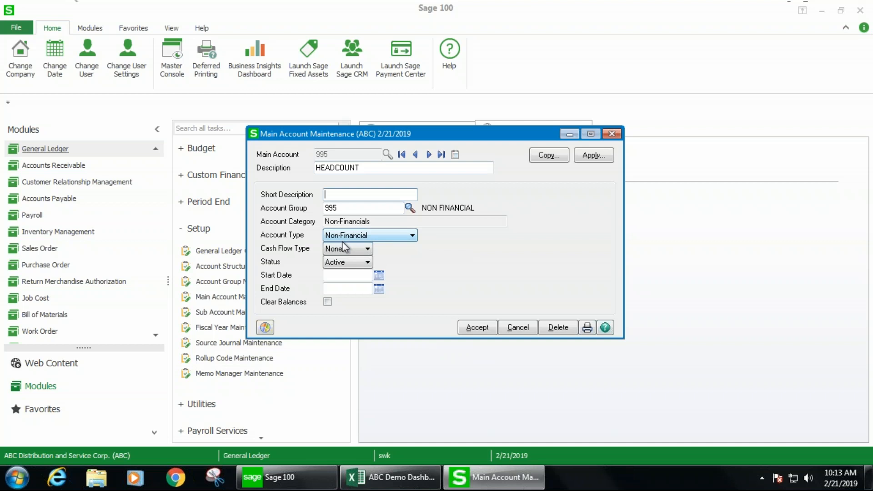
pyautogui.click(476, 328)
# - Create GL account 995-00-00 in Account Maintenance
pyautogui.click(612, 133)
pyautogui.scroll(5, 204, 246)
pyautogui.click(229, 182)
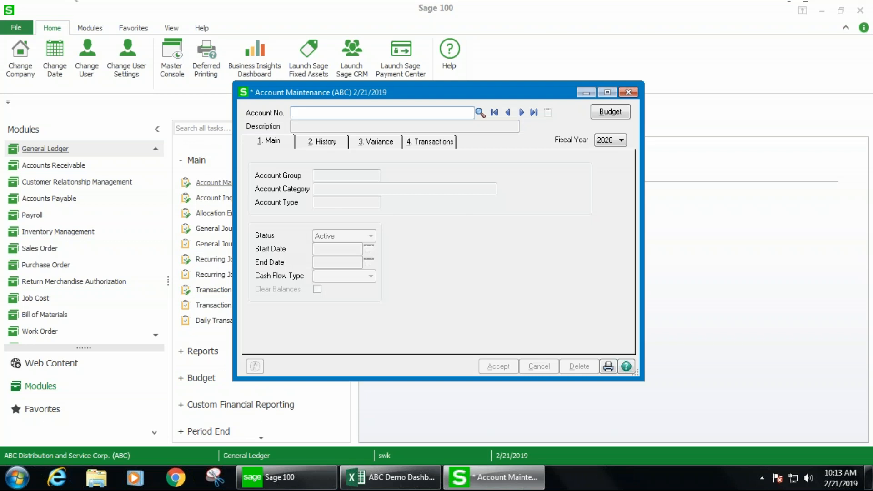
pyautogui.write('995')
pyautogui.press('Tab')
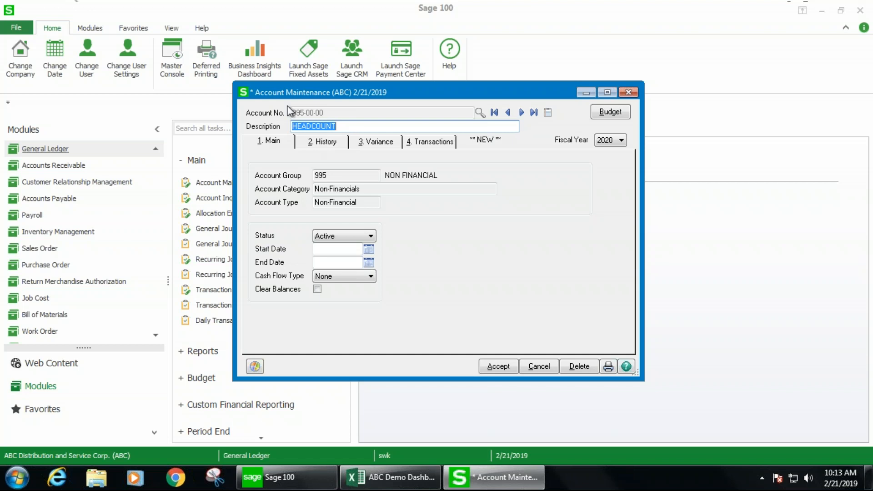
pyautogui.click(498, 366)
# - Reopen account 995-00-00 from the account list and view its Transactions tab
pyautogui.click(479, 112)
pyautogui.scroll(-10, 609, 143)
pyautogui.scroll(-20, 617, 188)
pyautogui.click(489, 265)
pyautogui.doubleClick(274, 264)
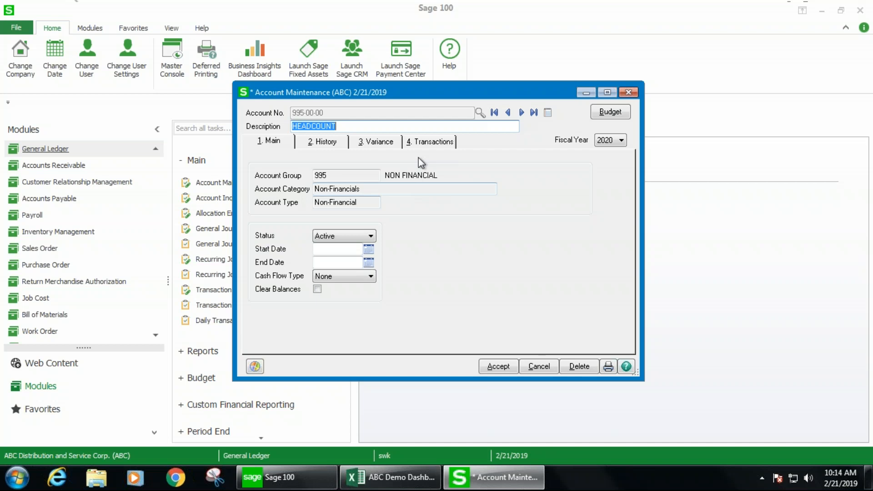
pyautogui.click(429, 142)
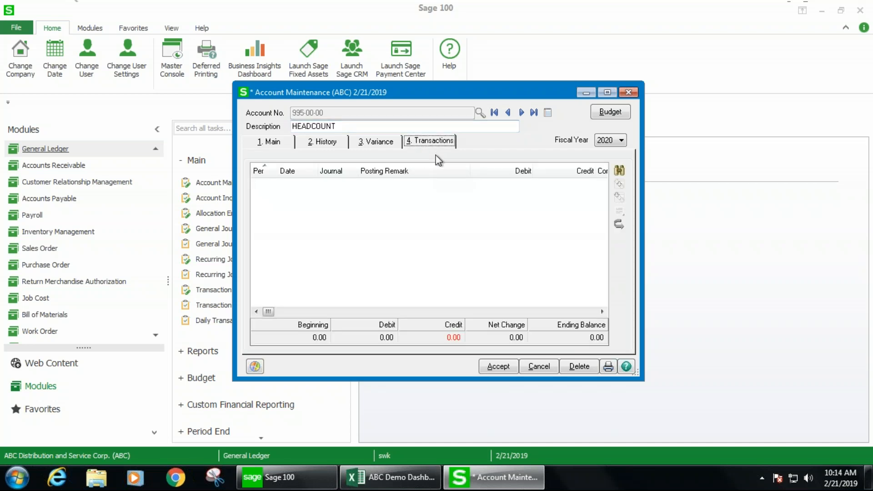
pyautogui.click(627, 92)
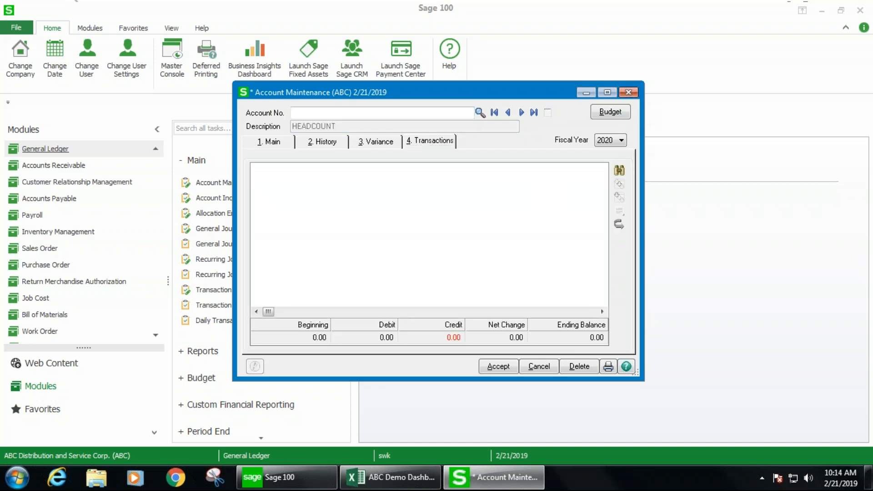
# - Start a general journal entry in source journal NF with the next entry number and open its lines
pyautogui.click(207, 230)
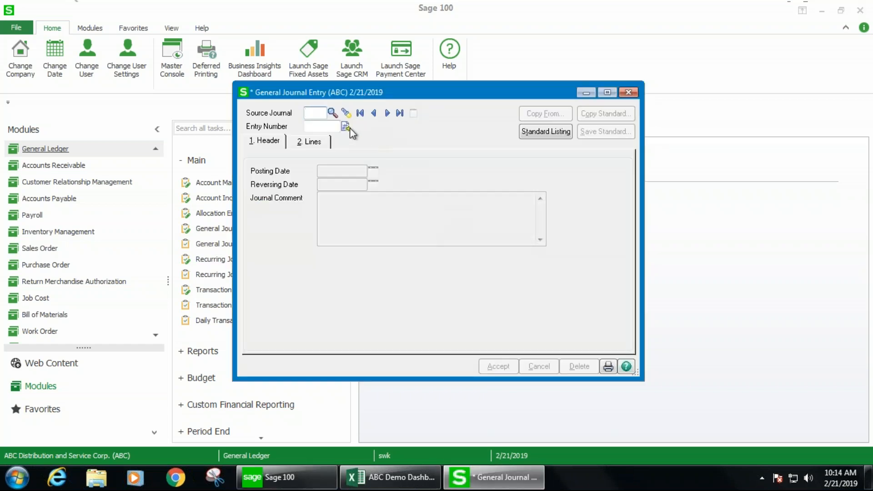
pyautogui.write('NF')
pyautogui.press('Tab')
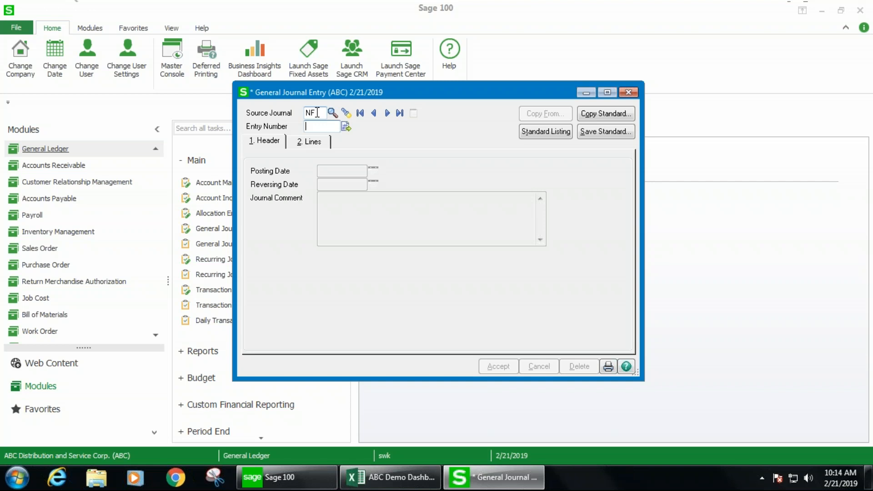
pyautogui.click(344, 126)
pyautogui.click(313, 142)
# - Enter a 10 debit to account 995-00-00 on the first journal line, then close the entry without saving
pyautogui.click(356, 182)
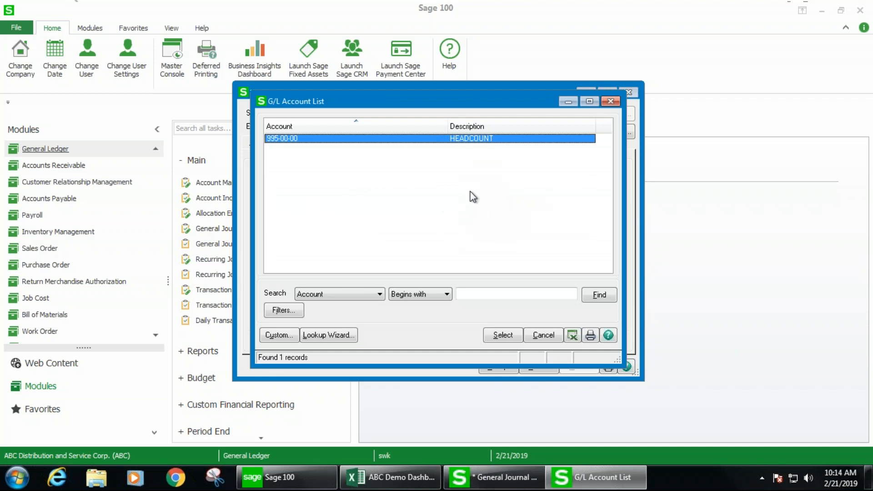
pyautogui.moveTo(400, 101); pyautogui.dragTo(423, 177)
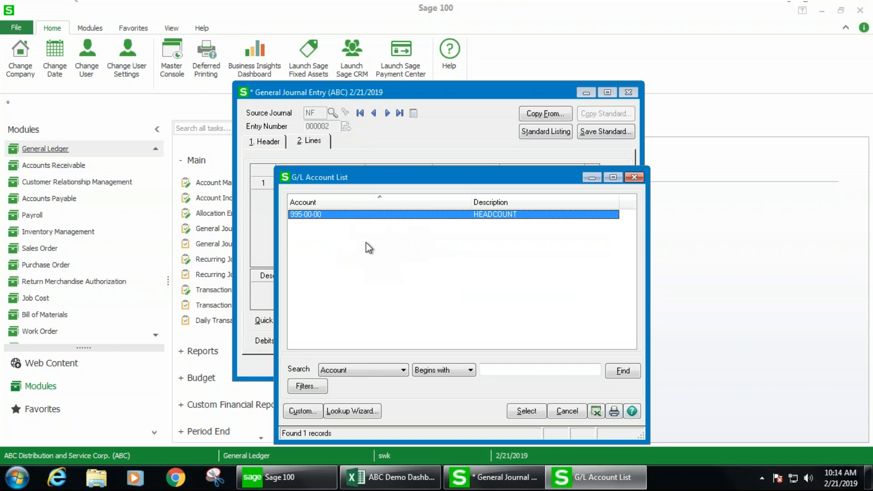
pyautogui.click(526, 410)
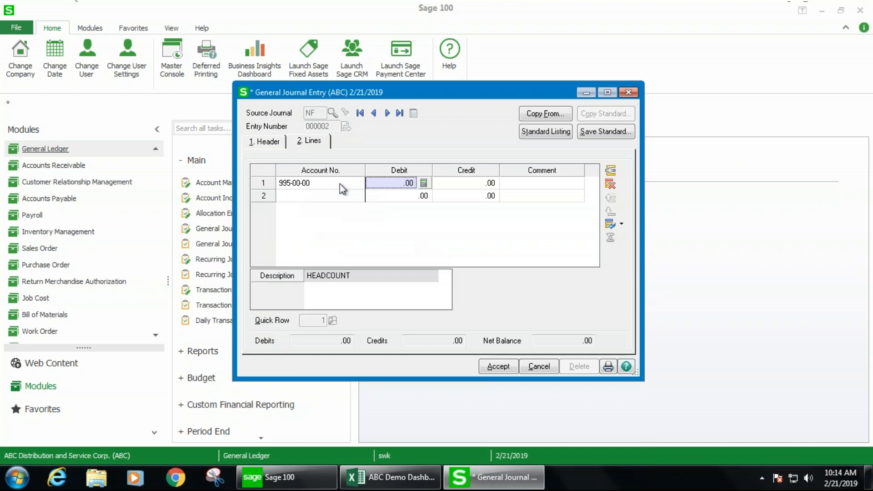
pyautogui.write('10')
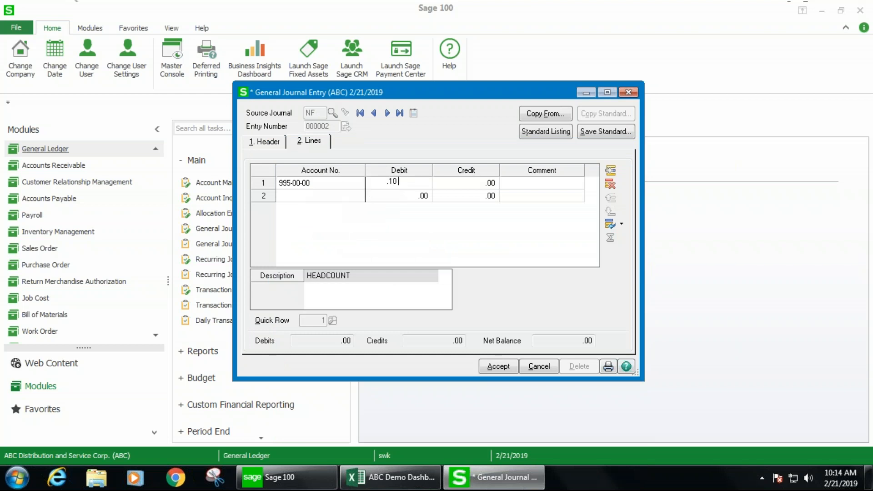
pyautogui.press('Tab')
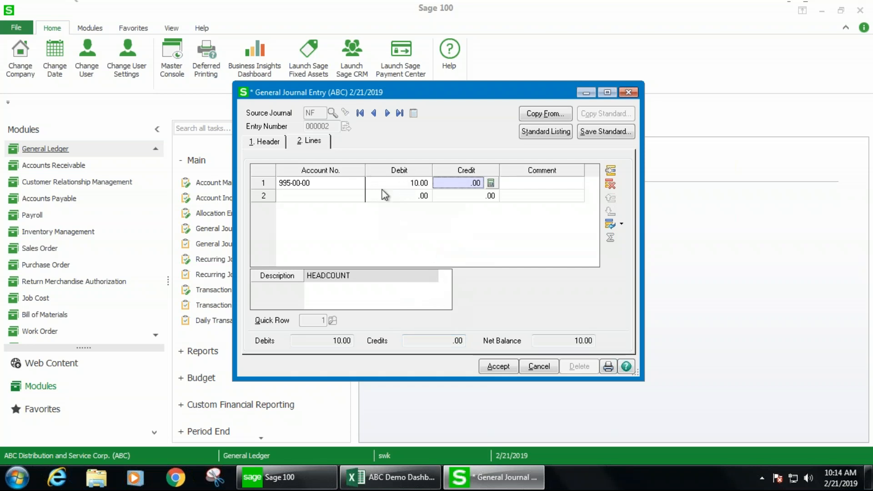
pyautogui.click(275, 147)
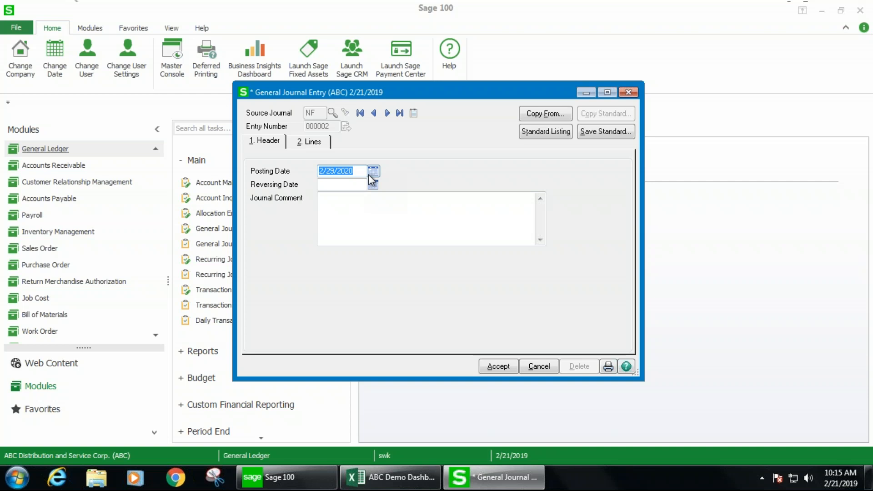
pyautogui.click(629, 93)
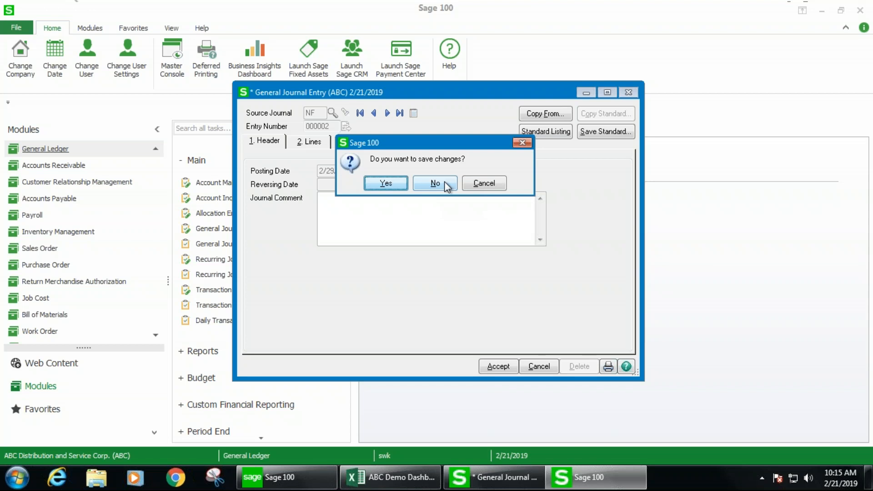
pyautogui.click(434, 183)
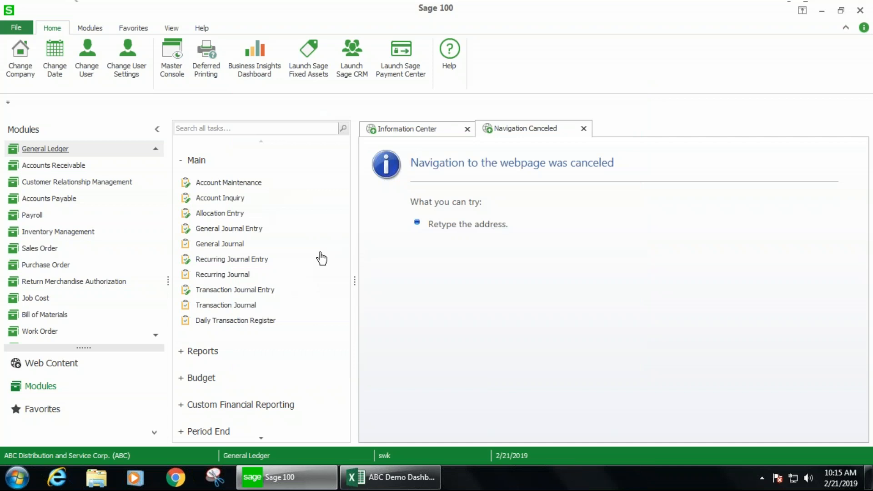
# - Open the Sage Intelligence Reporting module's task list
pyautogui.scroll(2, 88, 243)
pyautogui.click(47, 167)
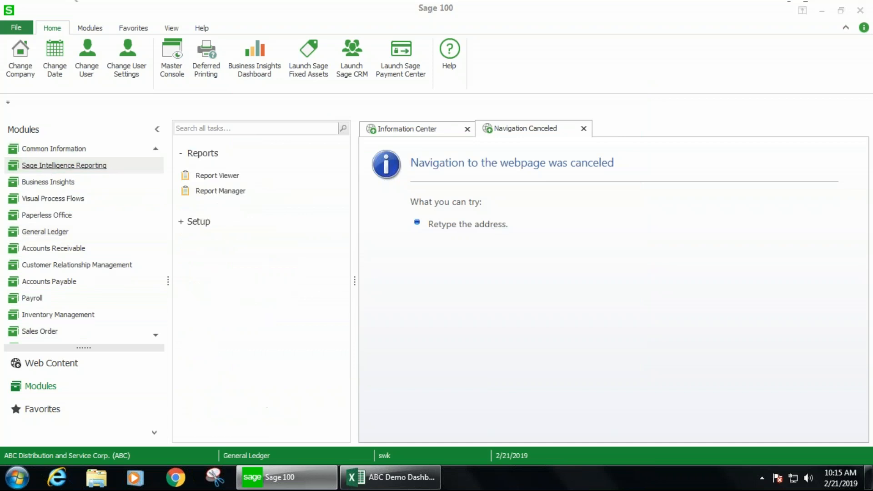
pyautogui.click(470, 272)
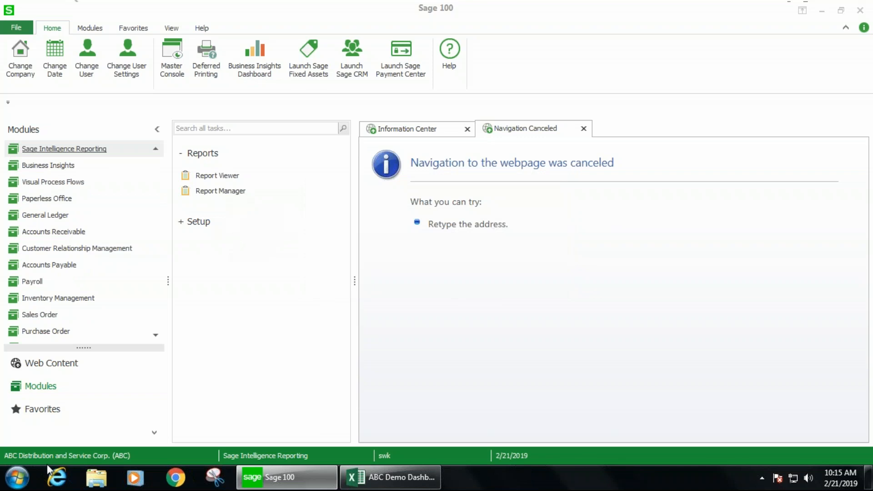
# - Launch Excel 2013 and start a data import from Microsoft Query in a blank workbook
pyautogui.click(17, 478)
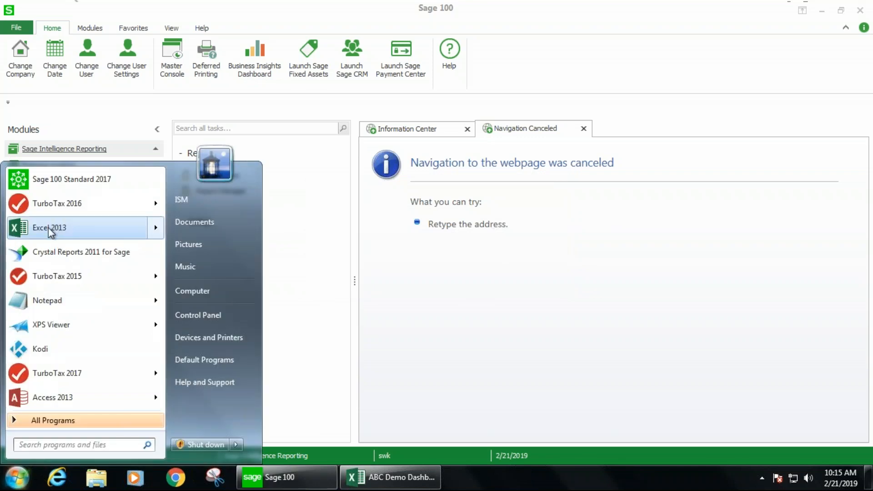
pyautogui.click(53, 226)
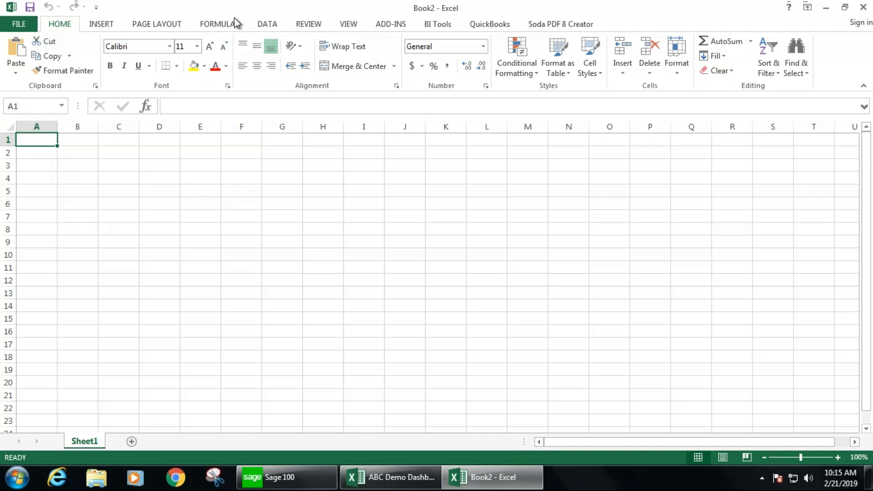
pyautogui.click(265, 24)
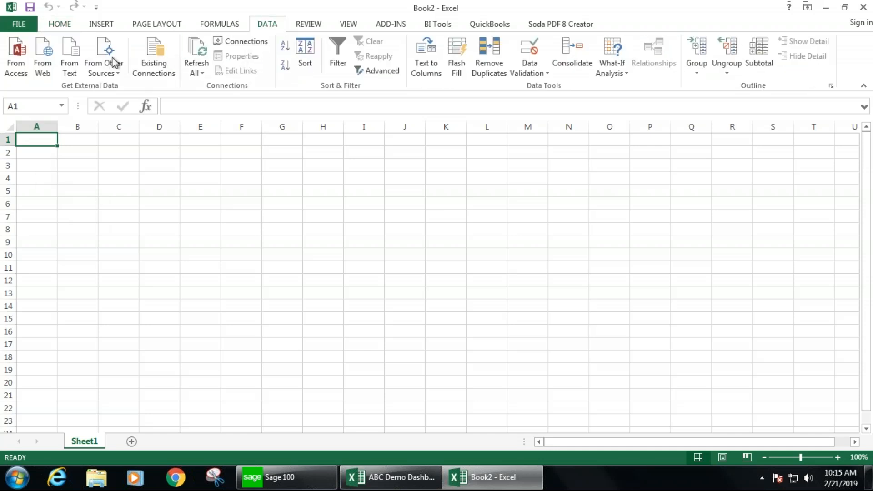
pyautogui.click(103, 65)
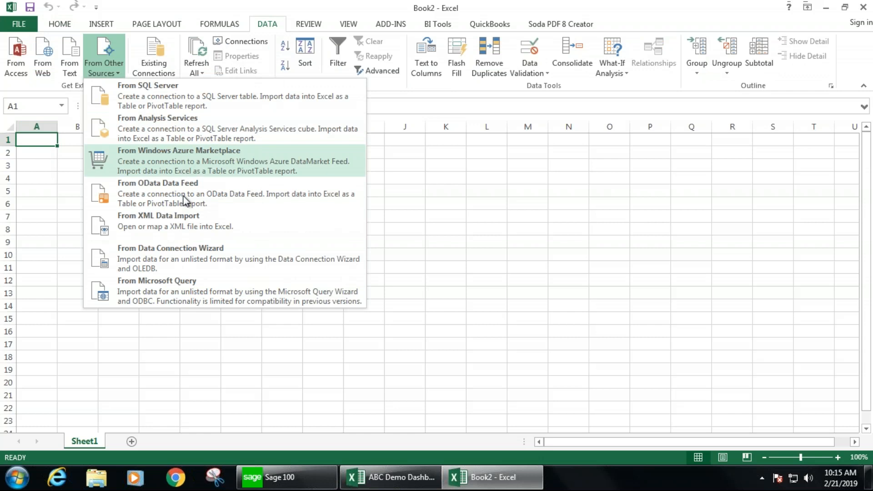
pyautogui.click(187, 291)
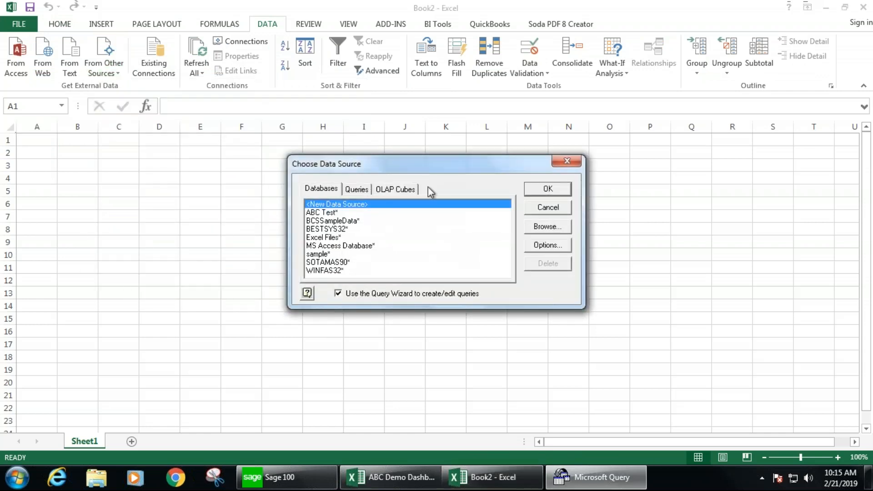
# - Choose the SOTAMAS90 data source and sign on to ABC Distribution and Service Corp. with the user logon
pyautogui.click(343, 263)
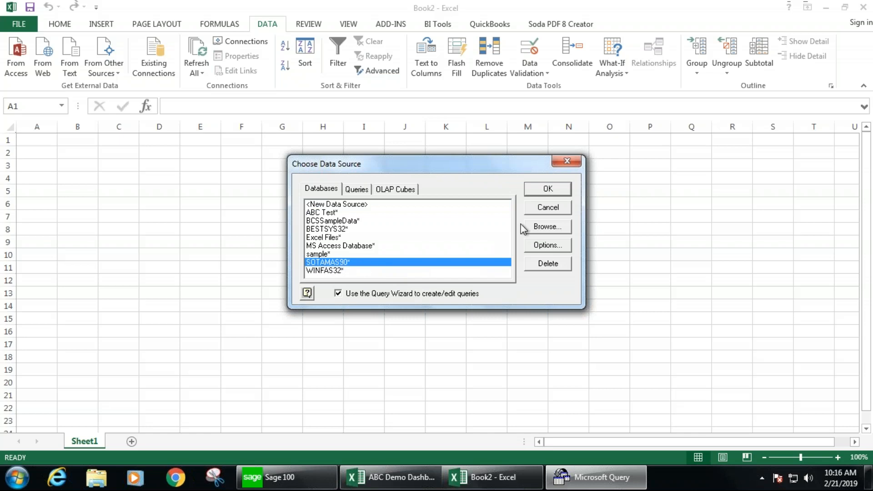
pyautogui.click(548, 189)
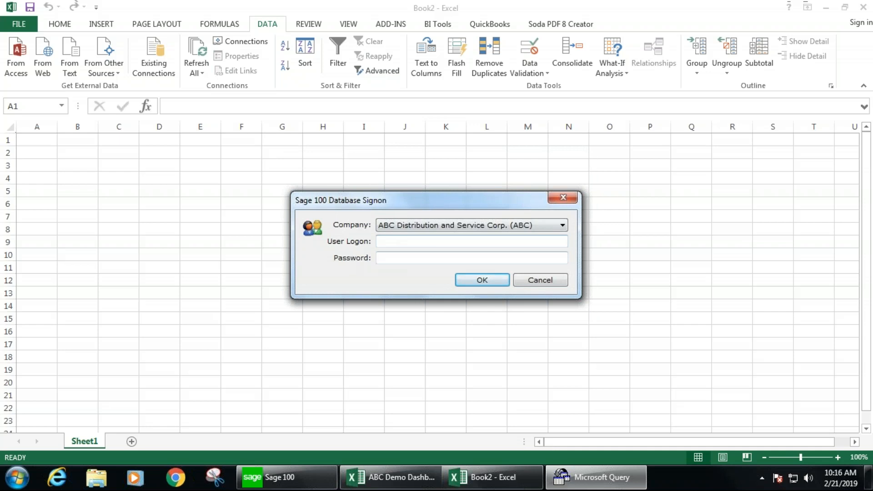
pyautogui.click(427, 242)
pyautogui.write('SWK')
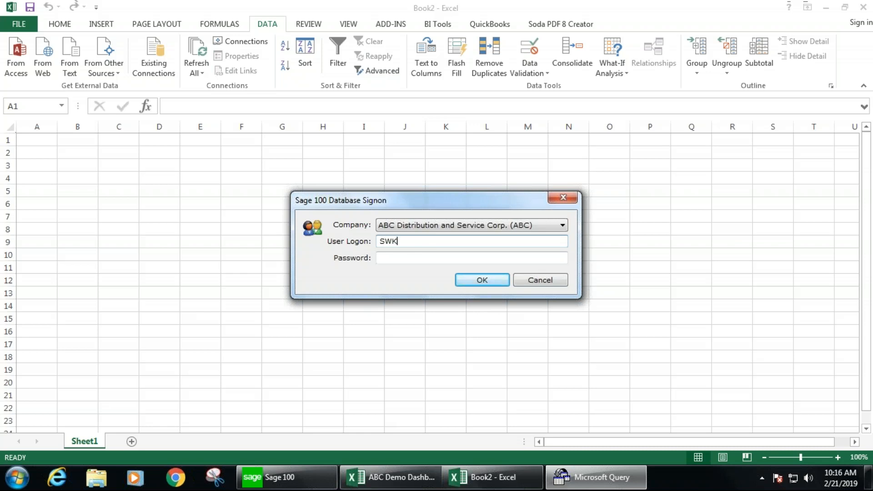
pyautogui.press('Return')
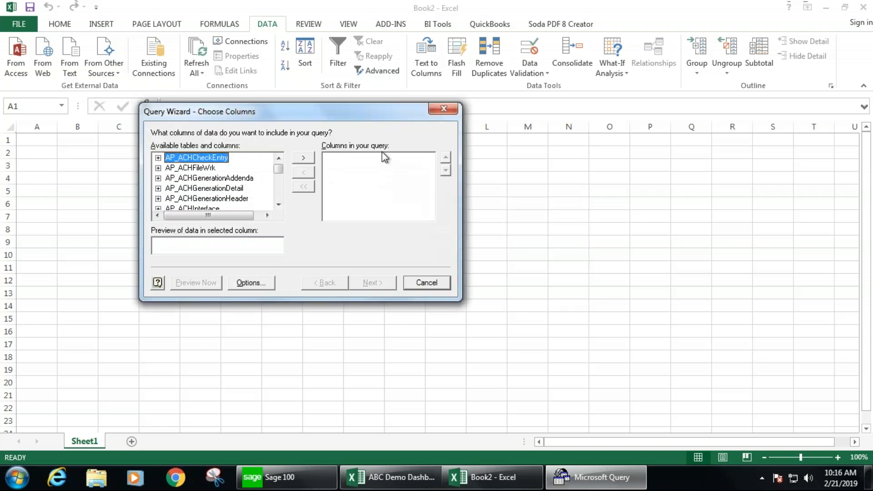
# - Add the Account and AccountDesc columns from the GL_Account table to the query
pyautogui.moveTo(363, 114); pyautogui.dragTo(418, 104)
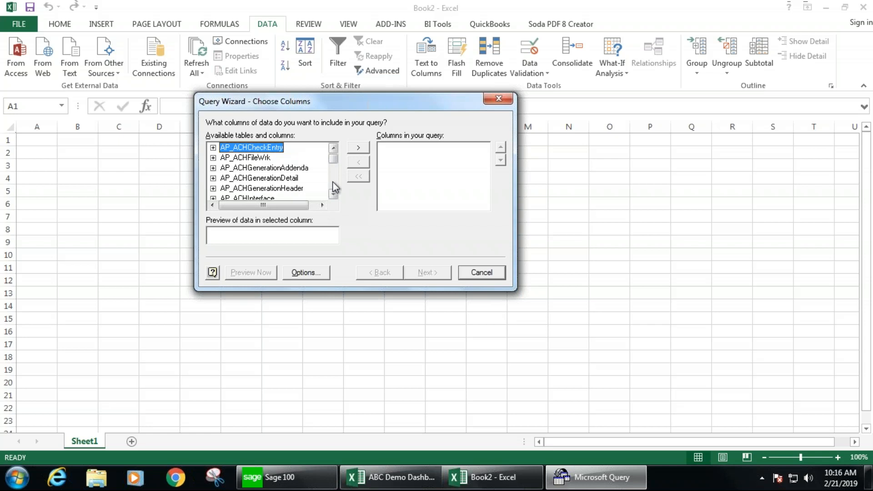
pyautogui.scroll(-8, 333, 182)
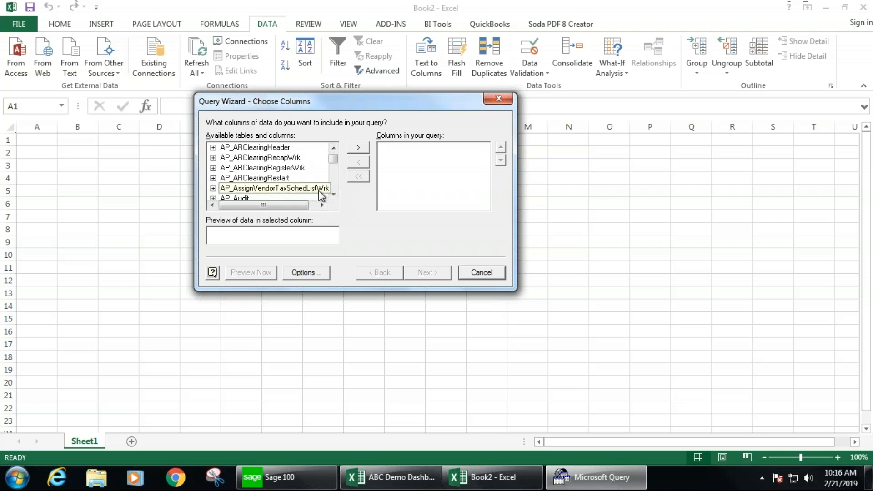
pyautogui.scroll(-4, 335, 191)
pyautogui.scroll(-4, 336, 191)
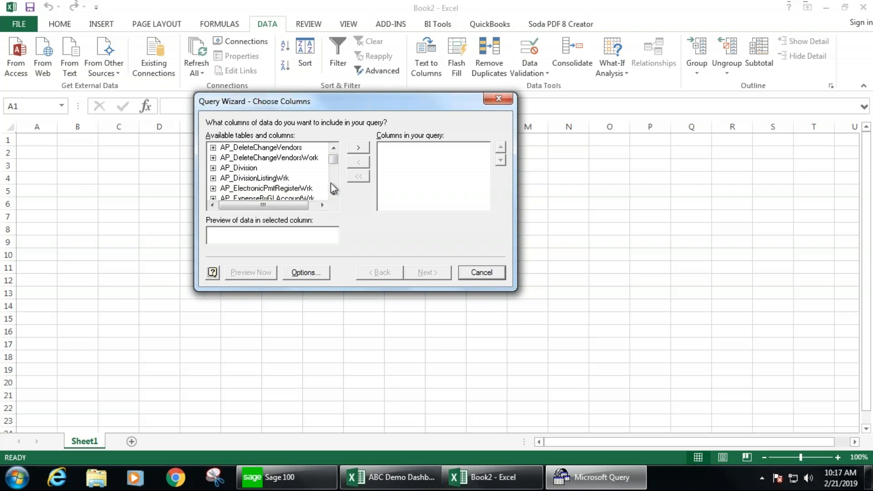
pyautogui.scroll(-2, 333, 186)
pyautogui.scroll(-10, 335, 188)
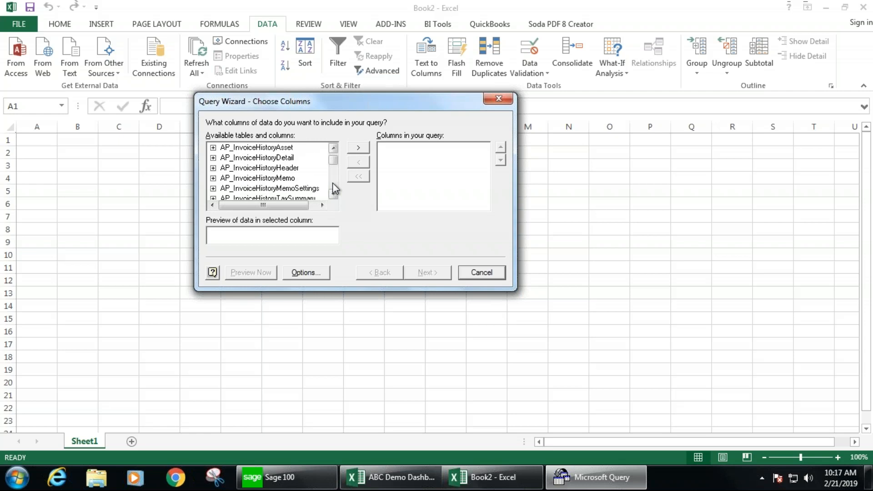
pyautogui.scroll(-3, 336, 189)
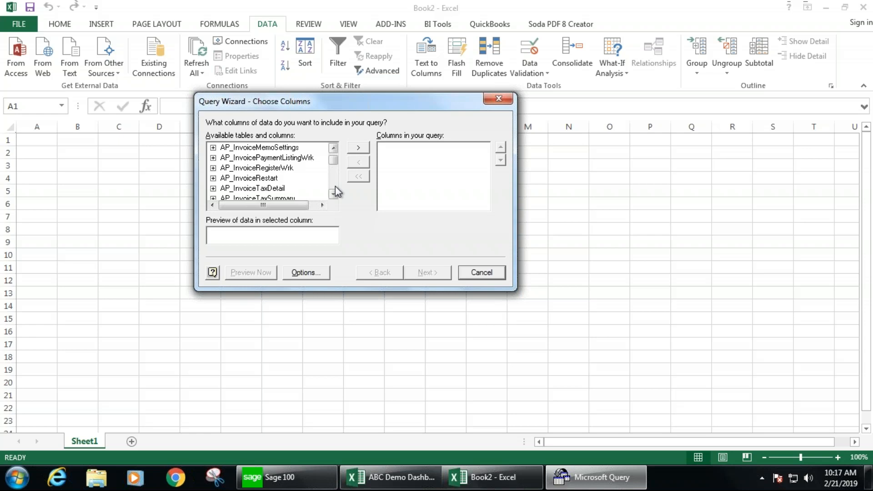
pyautogui.scroll(-5, 336, 191)
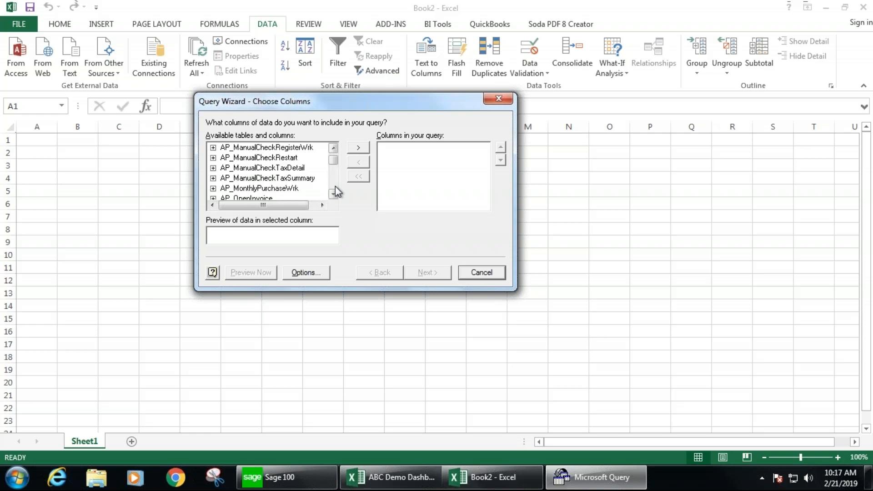
pyautogui.click(266, 181)
pyautogui.scroll(-10, 267, 186)
pyautogui.click(263, 189)
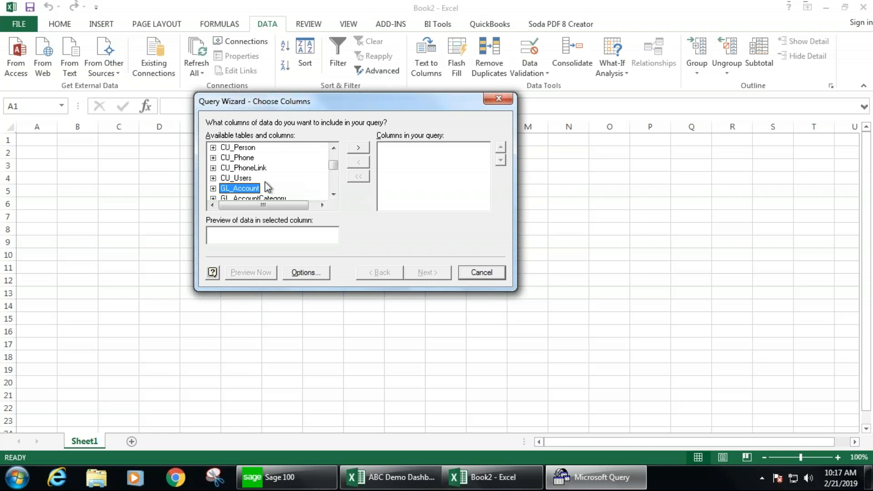
pyautogui.click(213, 188)
pyautogui.click(245, 178)
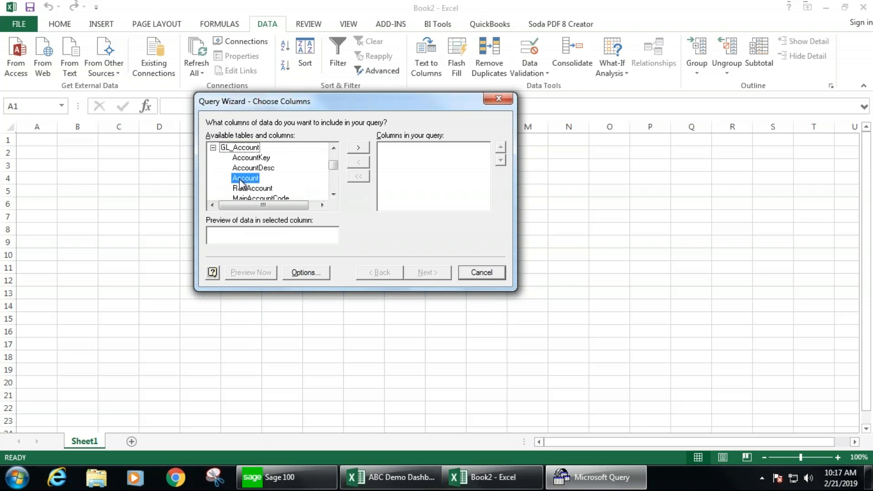
pyautogui.click(358, 147)
pyautogui.click(266, 168)
pyautogui.click(364, 148)
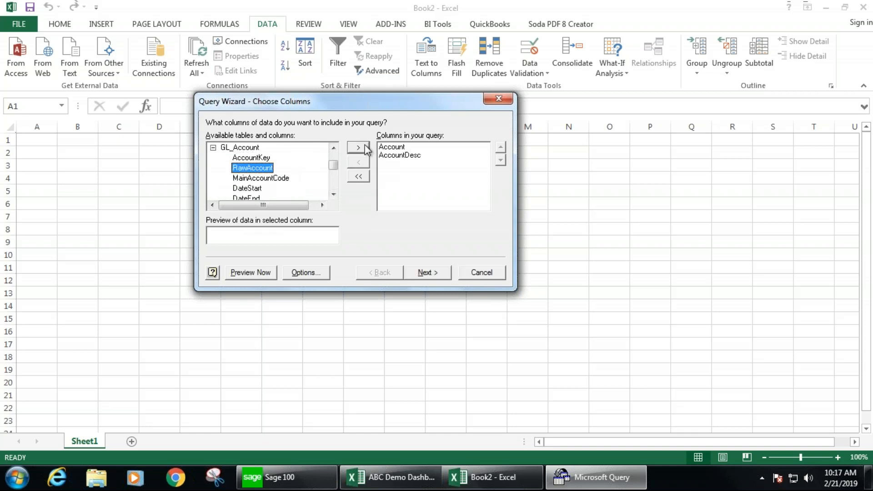
# - Add all columns of the GL_DetailPosting table to the query
pyautogui.click(213, 148)
pyautogui.click(237, 177)
pyautogui.press('Down')
pyautogui.press('Down')
pyautogui.press('Down')
pyautogui.press('Down')
pyautogui.press('Down')
pyautogui.press('Down')
pyautogui.press('Down')
pyautogui.press('Down')
pyautogui.press('Down')
pyautogui.press('Down')
pyautogui.press('Down')
pyautogui.press('Down')
pyautogui.scroll(-1, 238, 178)
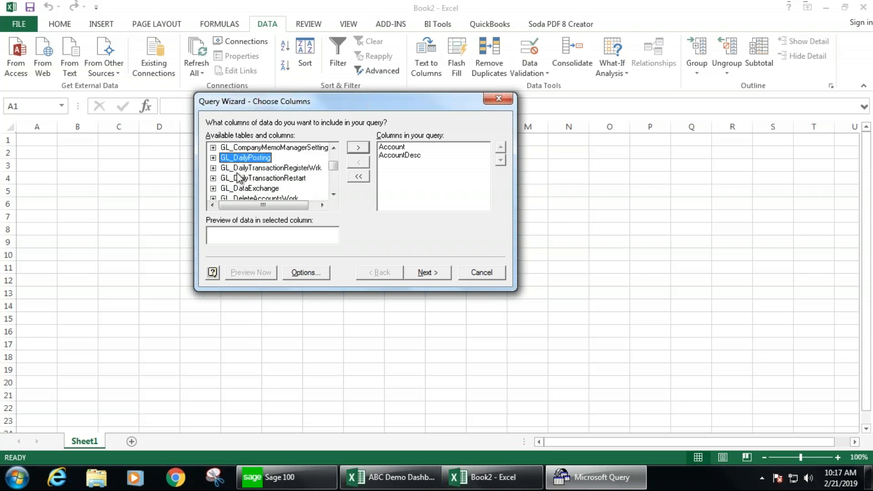
pyautogui.scroll(-1, 246, 181)
pyautogui.click(253, 189)
pyautogui.click(358, 149)
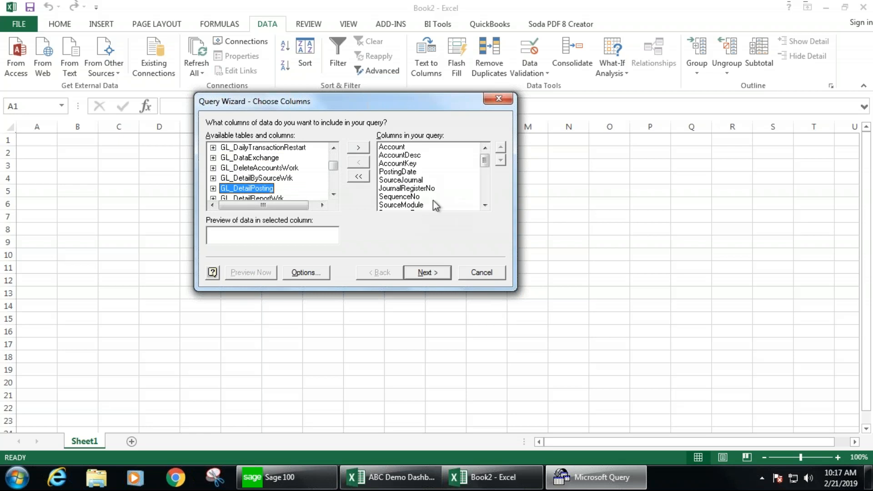
# - Finish the Query Wizard, return the data to the worksheet, and sign on again with the user logon
pyautogui.click(428, 273)
pyautogui.click(429, 273)
pyautogui.click(429, 272)
pyautogui.click(428, 273)
pyautogui.click(473, 256)
pyautogui.click(474, 279)
pyautogui.click(475, 283)
pyautogui.write('SWK')
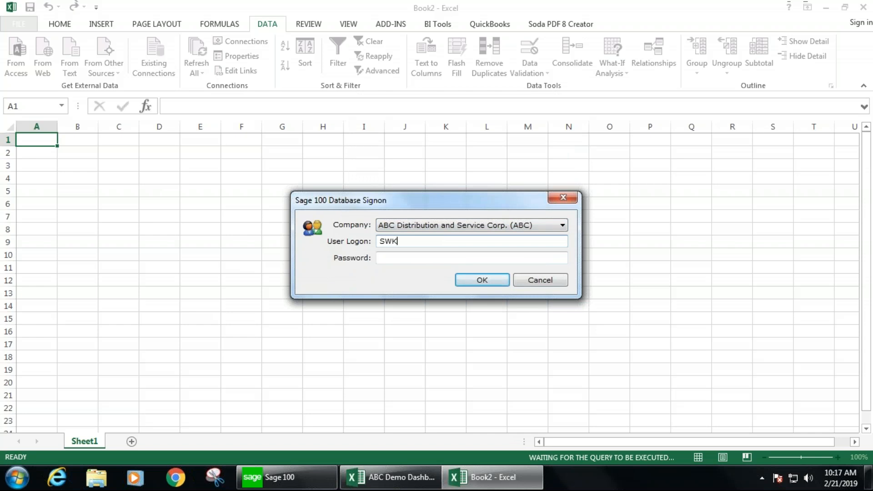
pyautogui.click(477, 281)
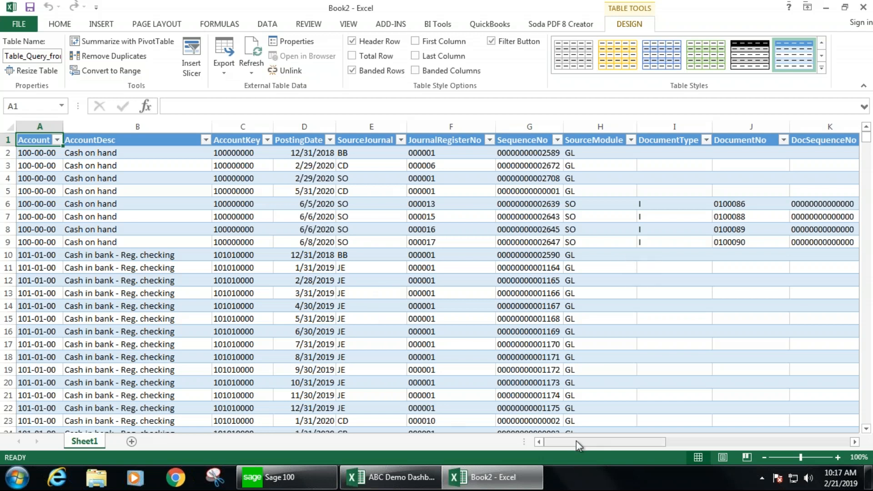
# - Review the imported account, posting date, journal and debit/credit amount columns in the worksheet
pyautogui.moveTo(29, 153); pyautogui.dragTo(26, 244)
pyautogui.moveTo(97, 154); pyautogui.dragTo(91, 268)
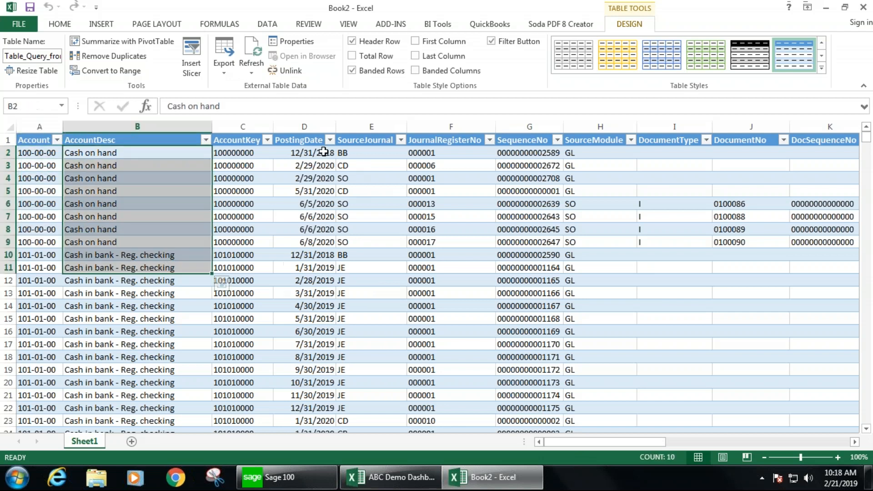
pyautogui.moveTo(305, 153); pyautogui.dragTo(310, 331)
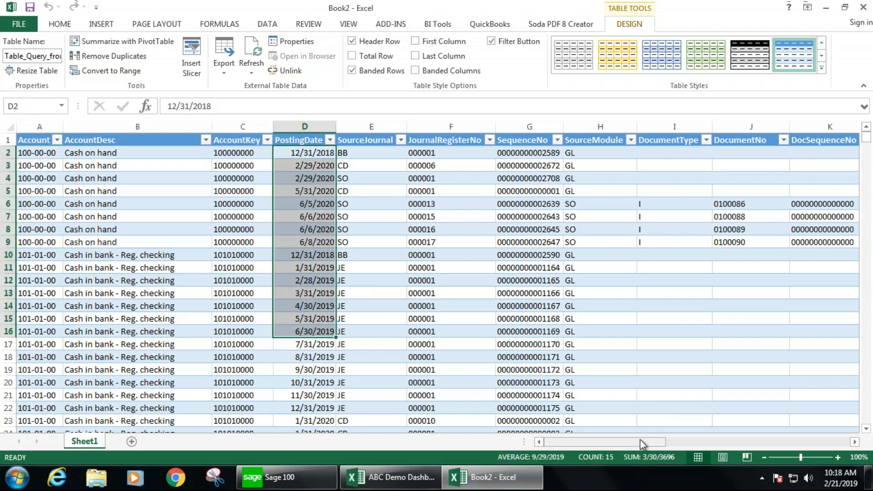
pyautogui.moveTo(653, 441); pyautogui.dragTo(751, 441)
pyautogui.moveTo(536, 153); pyautogui.dragTo(537, 332)
pyautogui.moveTo(696, 442); pyautogui.dragTo(798, 440)
pyautogui.moveTo(508, 154); pyautogui.dragTo(510, 281)
pyautogui.moveTo(578, 153); pyautogui.dragTo(579, 281)
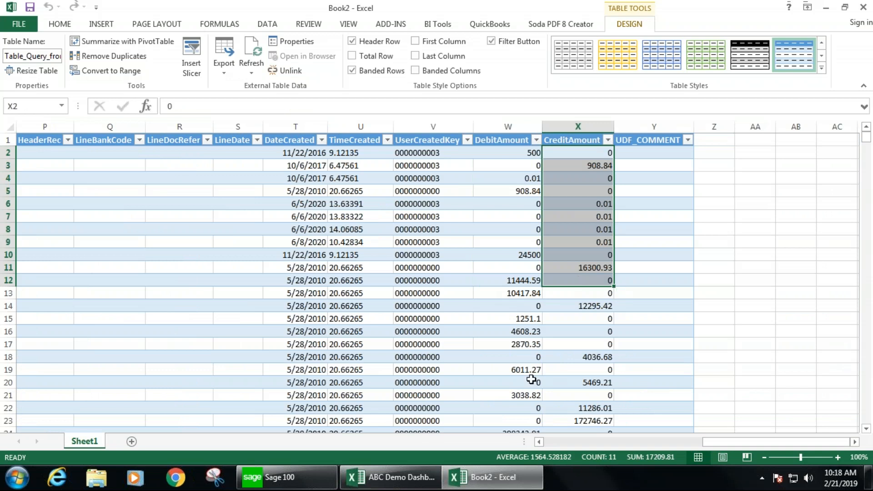
# - Filter the PostingDate column to show only the 6/6/2020 entries
pyautogui.click(551, 442)
pyautogui.click(552, 442)
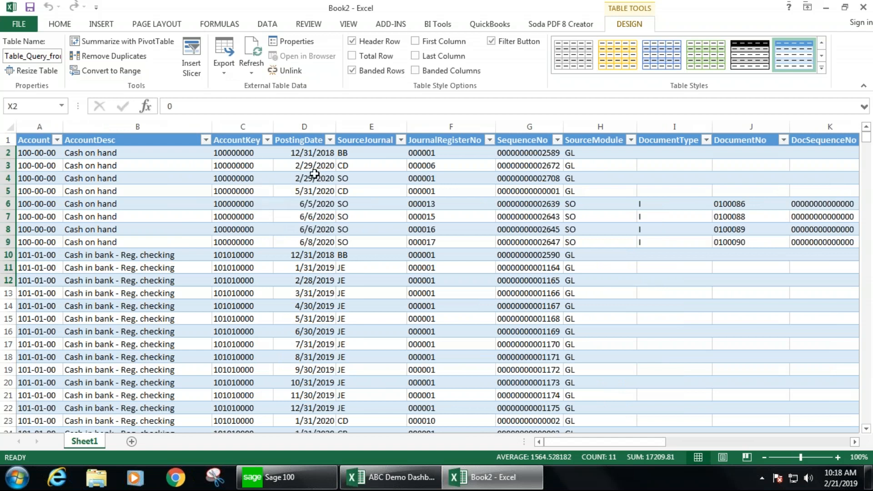
pyautogui.click(330, 140)
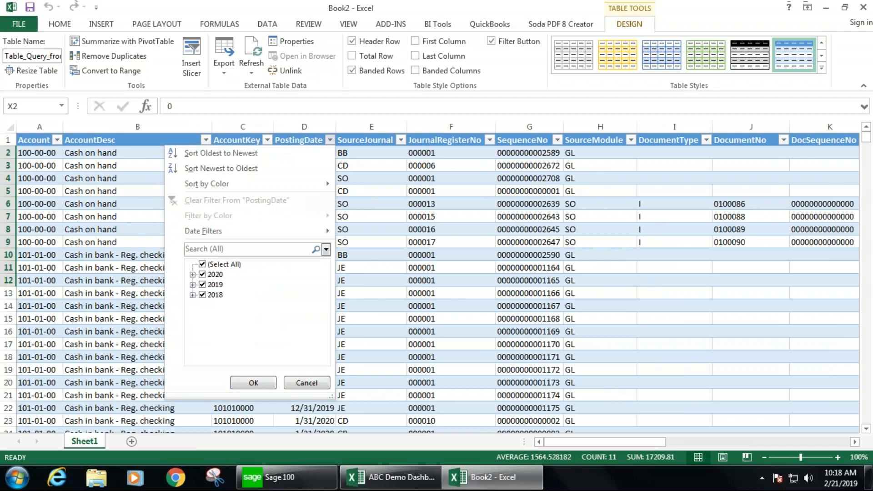
pyautogui.click(202, 265)
pyautogui.click(193, 274)
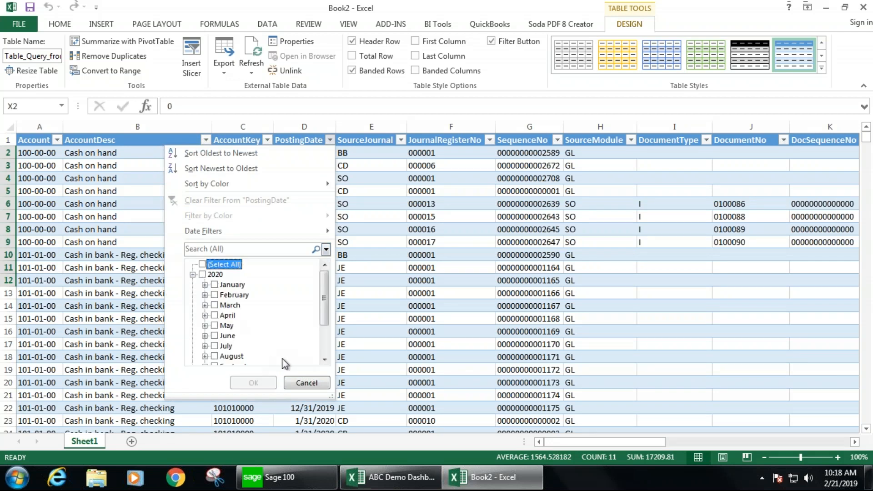
pyautogui.click(205, 335)
pyautogui.click(226, 336)
pyautogui.click(253, 383)
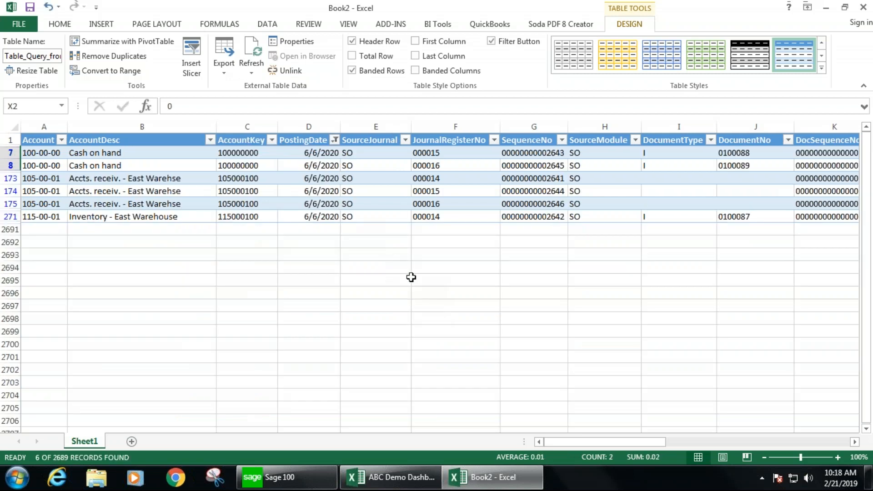
# - Review the filtered entries across the columns, including the DebitAmount and CreditAmount values
pyautogui.click(469, 154)
pyautogui.click(493, 140)
pyautogui.click(493, 140)
pyautogui.click(458, 191)
pyautogui.press('Right')
pyautogui.press('Right')
pyautogui.press('Right')
pyautogui.press('Right')
pyautogui.press('Right')
pyautogui.press('Right')
pyautogui.press('Right')
pyautogui.press('Right')
pyautogui.press('Right')
pyautogui.press('Right')
pyautogui.press('Right')
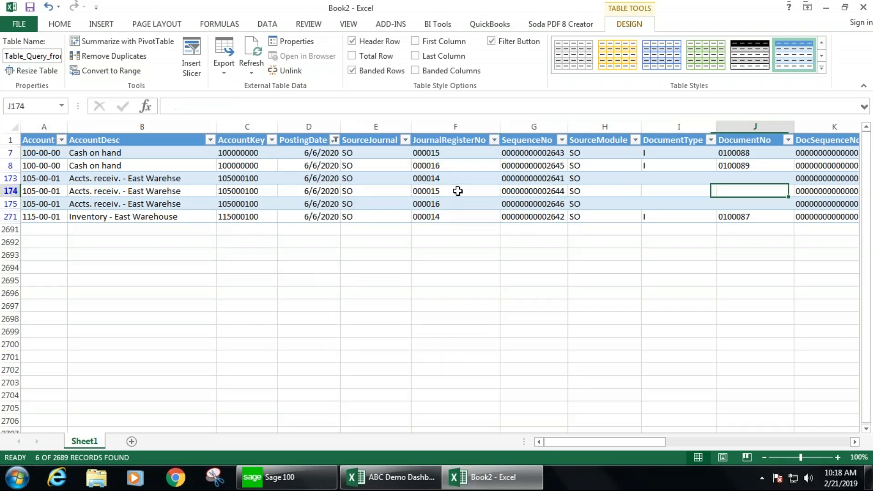
pyautogui.press('Right')
pyautogui.press('Right')
pyautogui.press('Right')
pyautogui.press('Right')
pyautogui.press('Right')
pyautogui.press('Right')
pyautogui.press('Right')
pyautogui.press('Right')
pyautogui.press('Right')
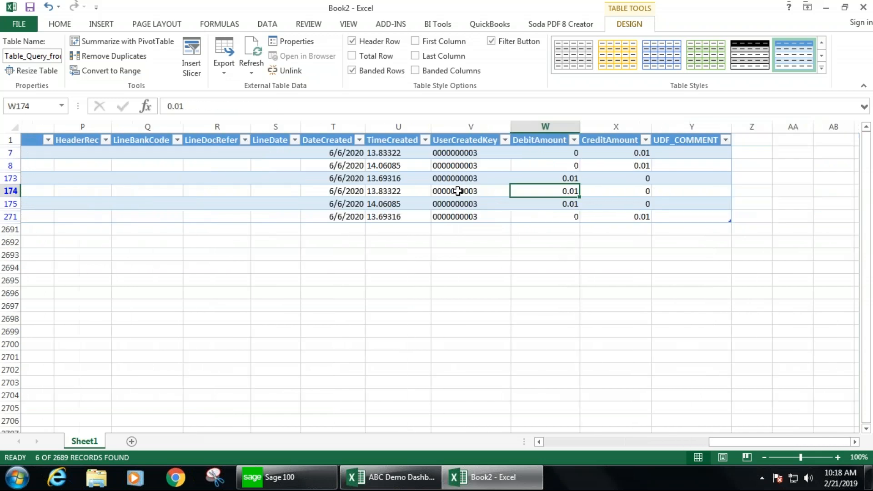
pyautogui.press('Left')
pyautogui.press('Left')
pyautogui.press('Left')
pyautogui.press('Up')
pyautogui.press('Up')
pyautogui.press('Up')
pyautogui.press('Up')
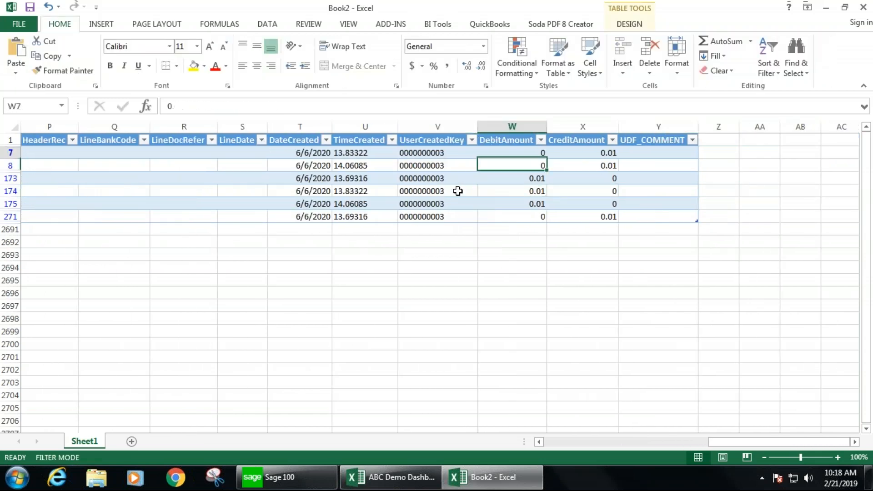
pyautogui.press('Down')
pyautogui.press('Down')
pyautogui.press('Down')
pyautogui.press('Down')
pyautogui.press('Up')
pyautogui.press('Up')
pyautogui.press('Up')
pyautogui.press('Up')
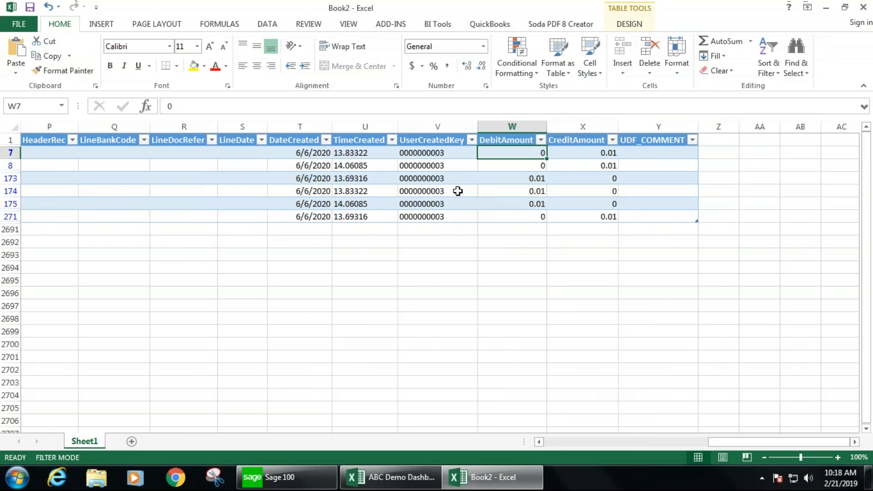
pyautogui.press('Left')
pyautogui.press('Left')
pyautogui.press('Left')
pyautogui.press('Left')
pyautogui.press('Left')
pyautogui.press('Left')
pyautogui.press('Left')
pyautogui.press('Left')
pyautogui.press('Left')
pyautogui.press('Left')
pyautogui.press('Left')
pyautogui.press('Left')
pyautogui.press('Left')
pyautogui.press('Left')
pyautogui.press('Left')
pyautogui.press('Left')
pyautogui.press('Left')
pyautogui.press('Left')
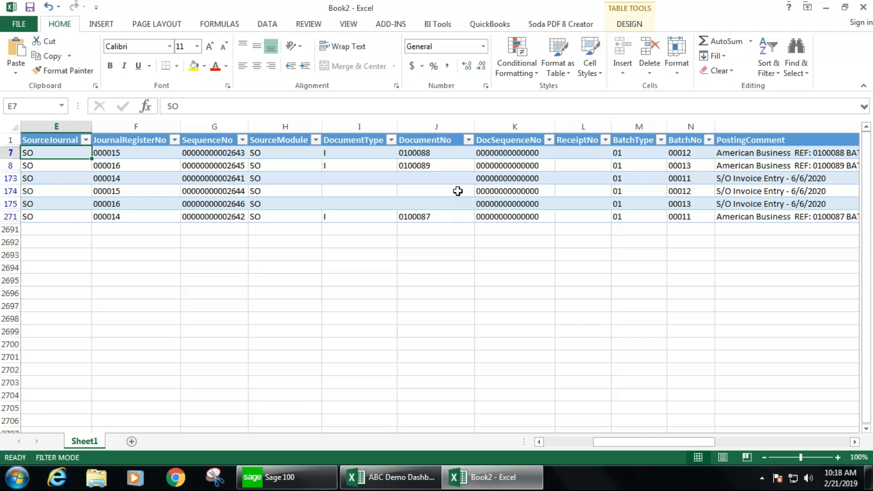
pyautogui.press('Left')
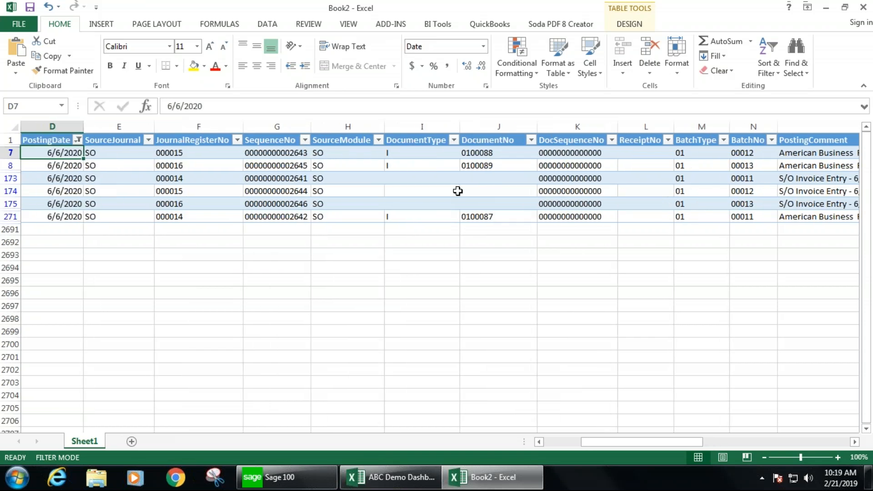
pyautogui.press('Right')
pyautogui.press('Right')
pyautogui.press('Right')
pyautogui.press('Right')
pyautogui.press('Right')
pyautogui.press('Right')
pyautogui.press('Right')
pyautogui.press('Right')
pyautogui.press('Right')
pyautogui.press('Right')
pyautogui.press('Right')
pyautogui.press('Right')
pyautogui.press('Right')
pyautogui.press('Right')
pyautogui.press('Right')
pyautogui.press('Right')
pyautogui.press('Right')
pyautogui.press('Right')
pyautogui.press('Right')
pyautogui.press('Right')
pyautogui.press('Right')
pyautogui.press('Right')
# - Add an Amount column to the table with the formula DebitAmount minus CreditAmount
pyautogui.press('Up')
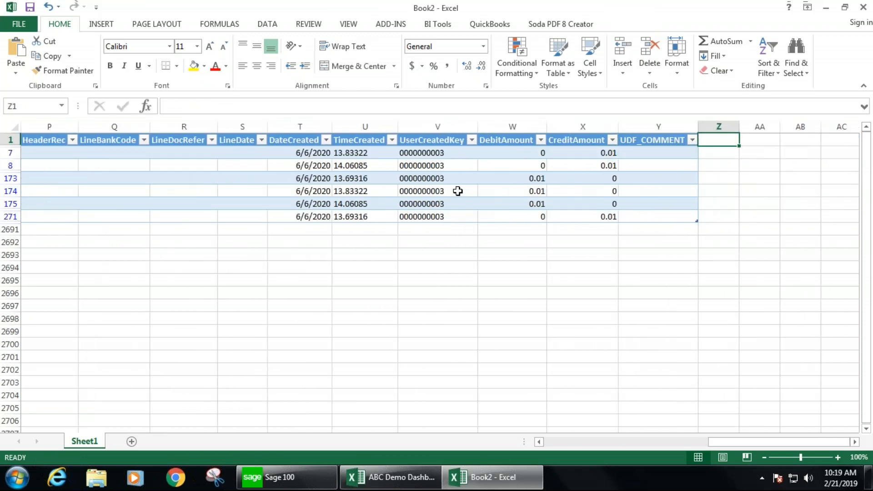
pyautogui.write('aMOUNT')
pyautogui.press('Return')
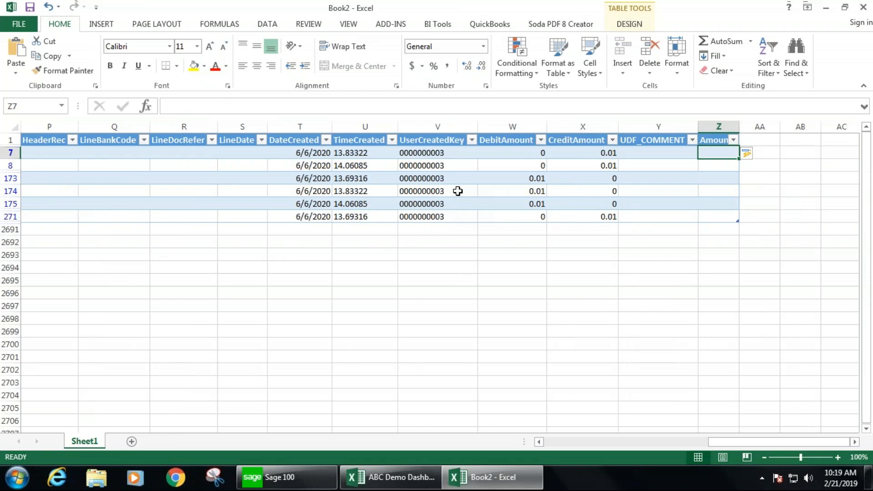
pyautogui.write('=')
pyautogui.press('Left')
pyautogui.press('Left')
pyautogui.press('Left')
pyautogui.write('-')
pyautogui.press('Left')
pyautogui.press('Left')
pyautogui.press('Return')
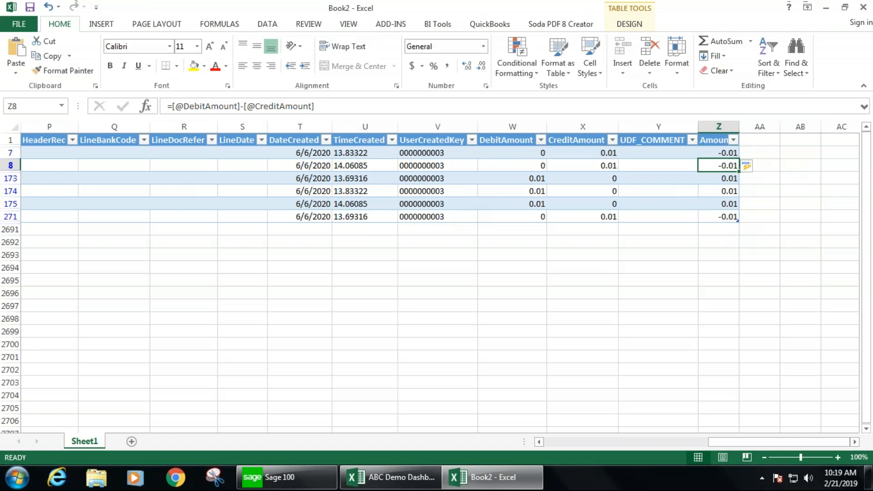
# - Autofit the Amount column width and select the column
pyautogui.doubleClick(737, 129)
pyautogui.click(723, 153)
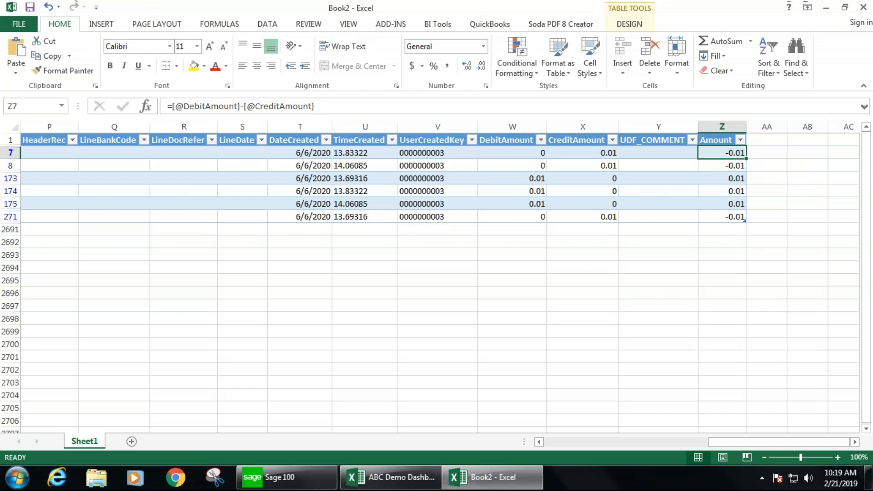
pyautogui.click(724, 179)
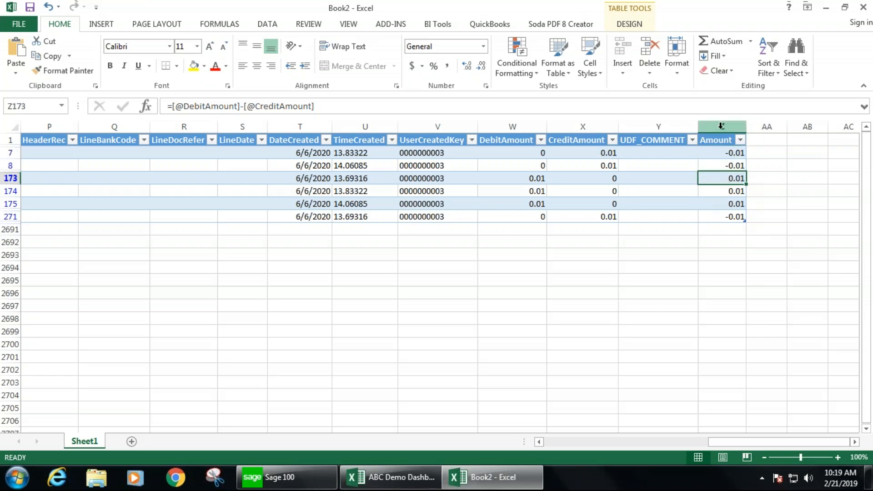
pyautogui.click(721, 126)
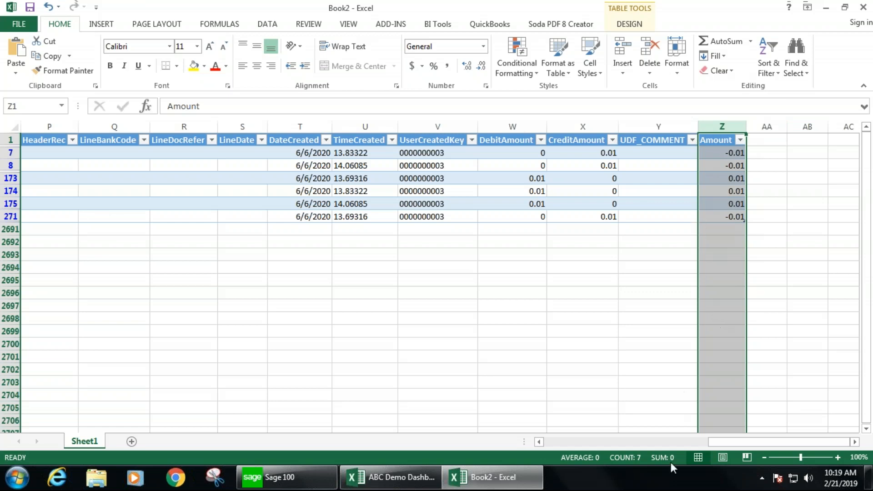
# - Add Month and Year column headers to the table
pyautogui.click(760, 141)
pyautogui.write('MOnth')
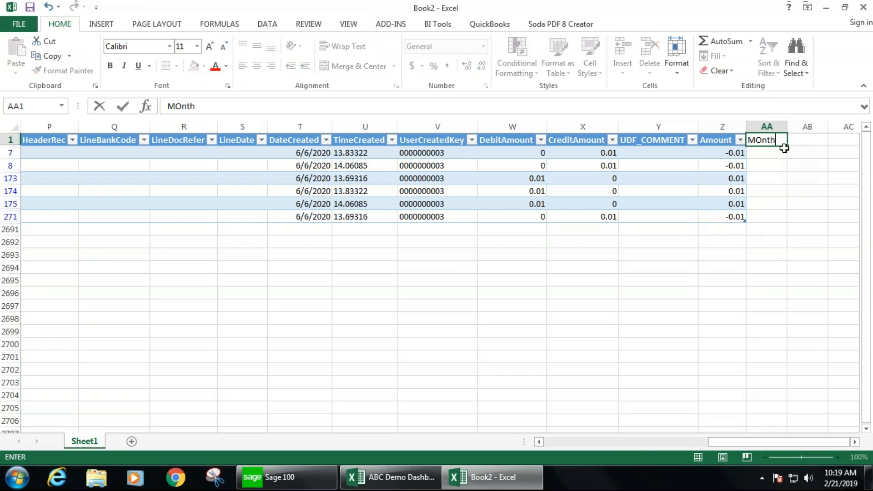
pyautogui.press('Tab')
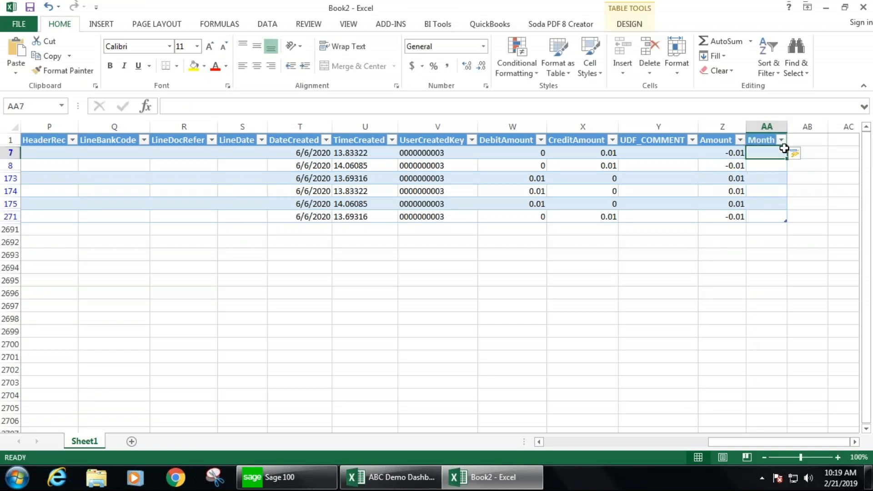
pyautogui.write('Year')
pyautogui.click(783, 152)
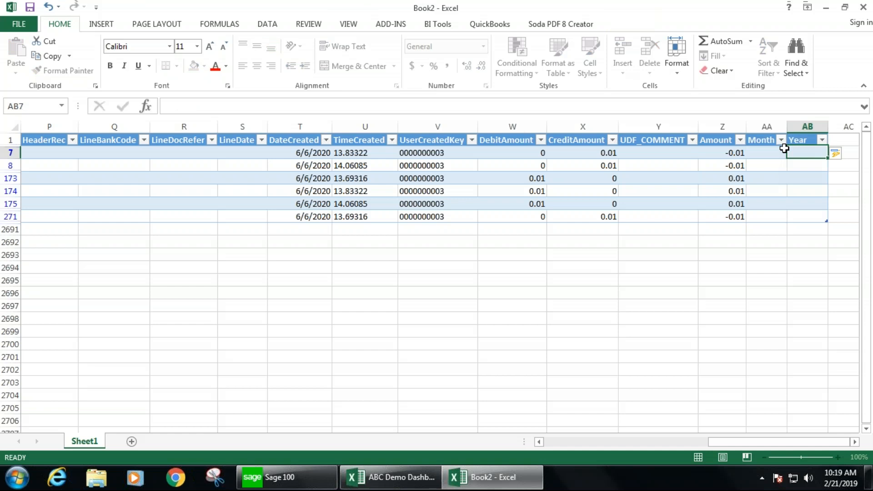
pyautogui.write('=month(')
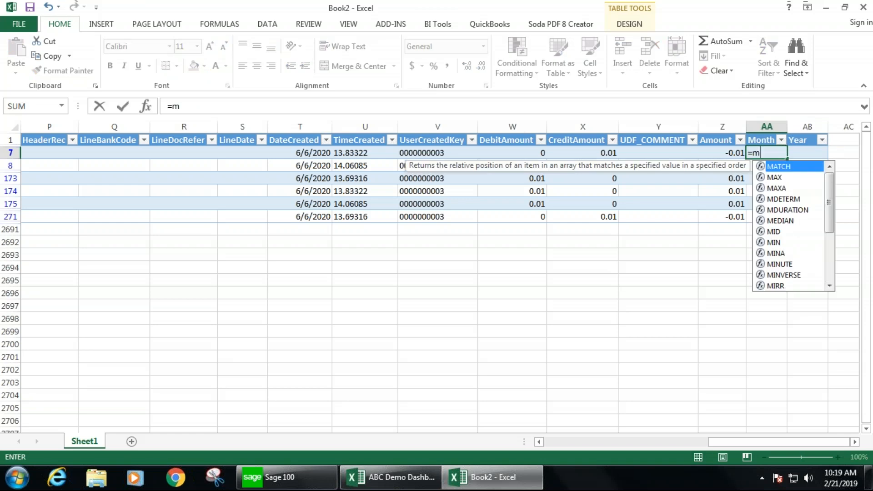
pyautogui.press('Left')
pyautogui.press('Left')
pyautogui.press('Left')
pyautogui.press('Left')
pyautogui.press('Left')
pyautogui.press('Left')
pyautogui.press('Left')
pyautogui.press('Left')
pyautogui.press('Left')
pyautogui.press('Left')
pyautogui.press('Left')
pyautogui.press('Left')
pyautogui.press('Left')
pyautogui.press('Left')
pyautogui.press('Left')
pyautogui.press('Left')
pyautogui.press('Left')
pyautogui.press('Left')
pyautogui.press('Left')
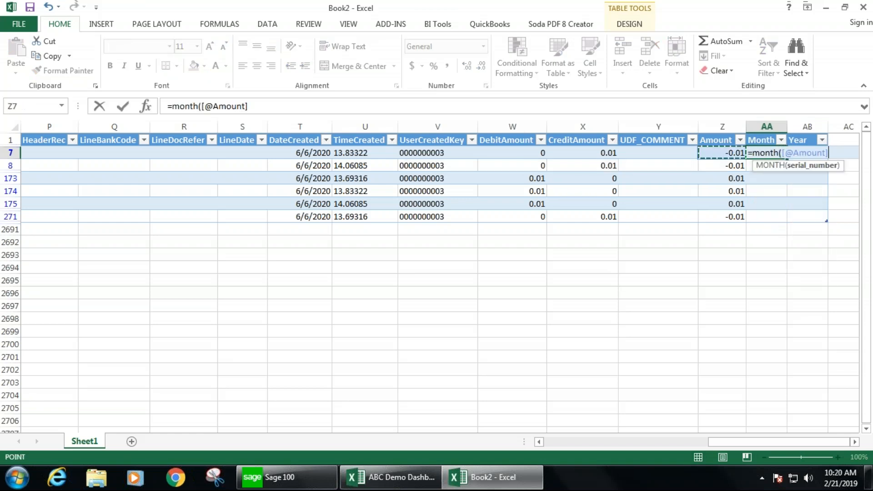
pyautogui.press('Left')
pyautogui.press('Left')
pyautogui.press('Left')
pyautogui.press('Left')
pyautogui.press('Left')
pyautogui.press('Left')
pyautogui.press('Left')
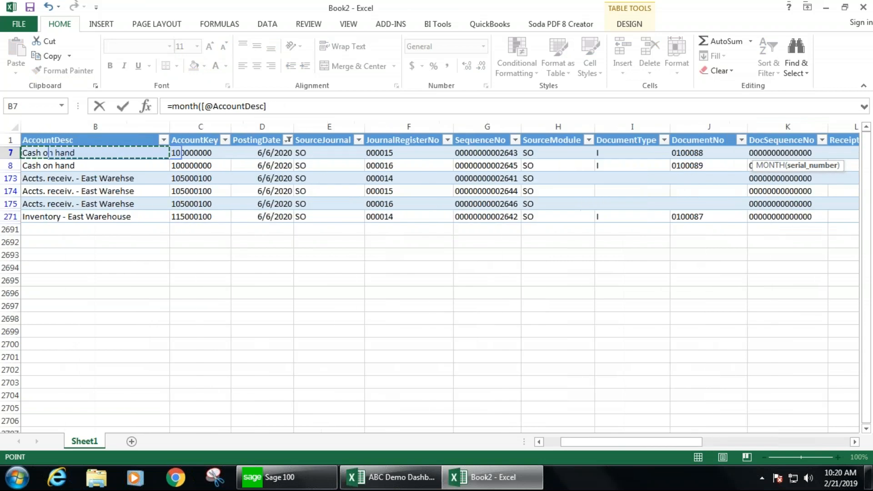
pyautogui.press('Right')
pyautogui.press('Right')
pyautogui.press('Right')
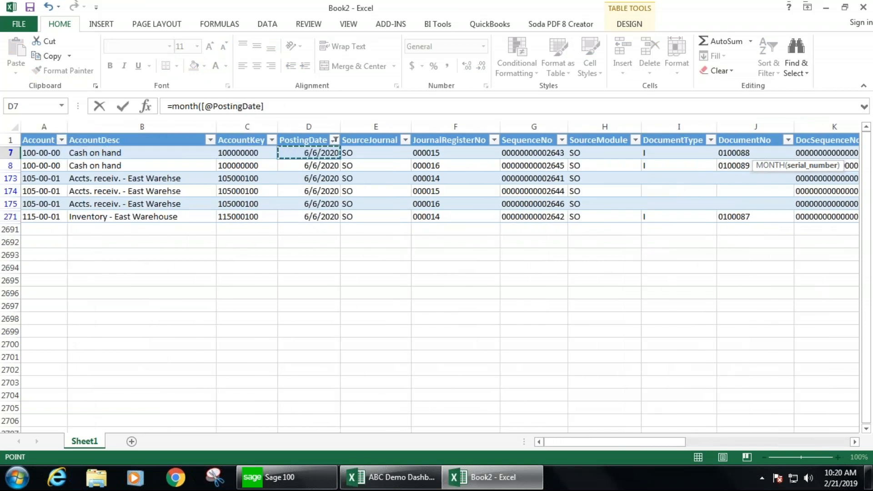
pyautogui.press('Return')
pyautogui.press('Up')
pyautogui.press('Right')
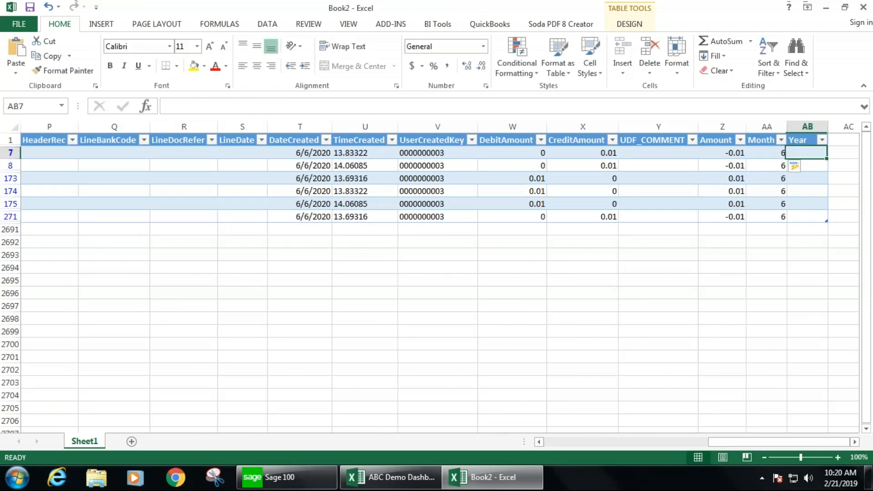
pyautogui.write('=year(')
pyautogui.press('Left')
pyautogui.press('Left')
pyautogui.press('Left')
pyautogui.press('Left')
pyautogui.press('Left')
pyautogui.press('Left')
pyautogui.press('Left')
pyautogui.press('Left')
pyautogui.press('Left')
pyautogui.press('Left')
pyautogui.press('Left')
pyautogui.press('Left')
pyautogui.press('Left')
pyautogui.press('Left')
pyautogui.press('Left')
pyautogui.press('Left')
pyautogui.press('Left')
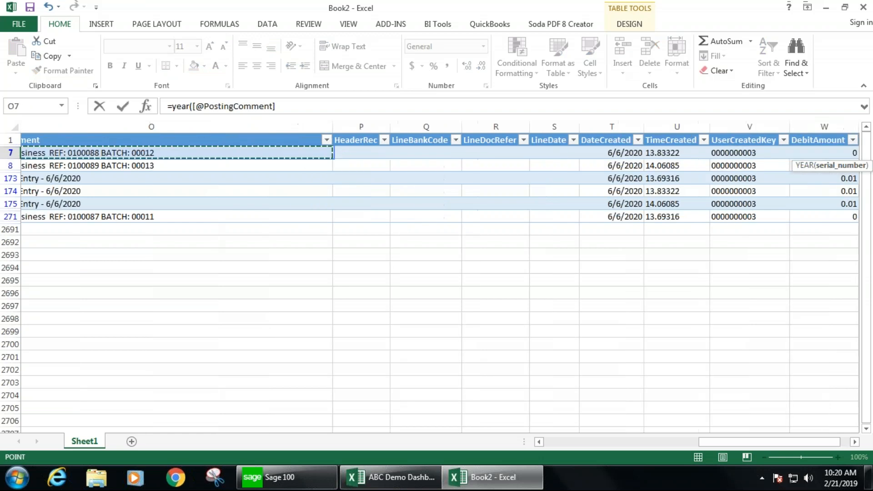
pyautogui.press('Left')
pyautogui.press('Left')
pyautogui.press('Left')
pyautogui.press('Left')
pyautogui.press('Left')
pyautogui.press('Left')
pyautogui.press('Left')
pyautogui.press('Left')
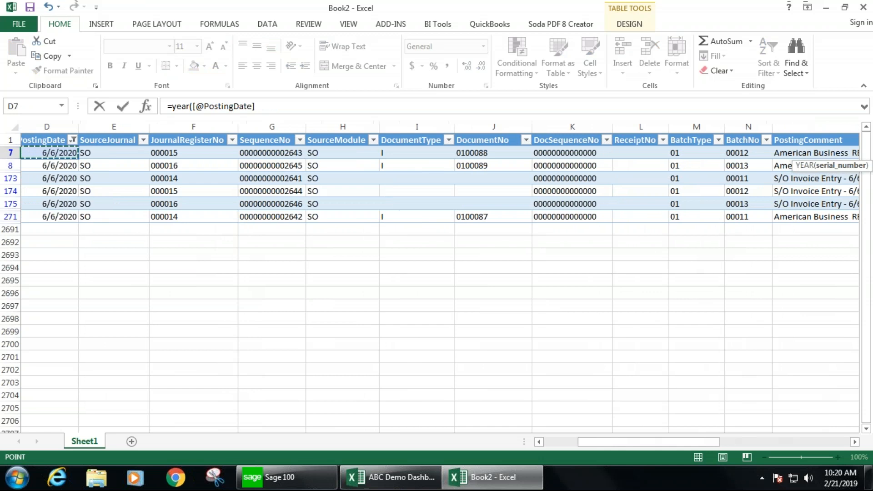
pyautogui.press('Right')
pyautogui.press('Return')
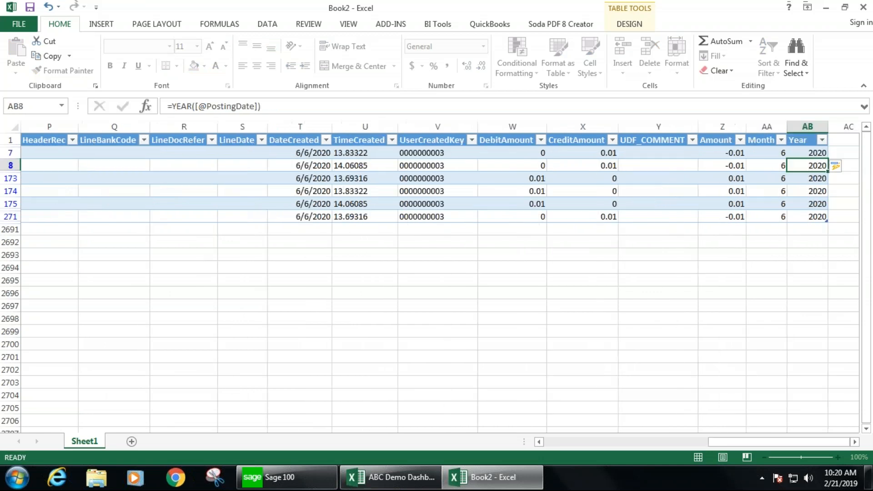
# - Check the Month, Year and PostingDate values of the filtered rows
pyautogui.press('Up')
pyautogui.moveTo(769, 153); pyautogui.dragTo(765, 208)
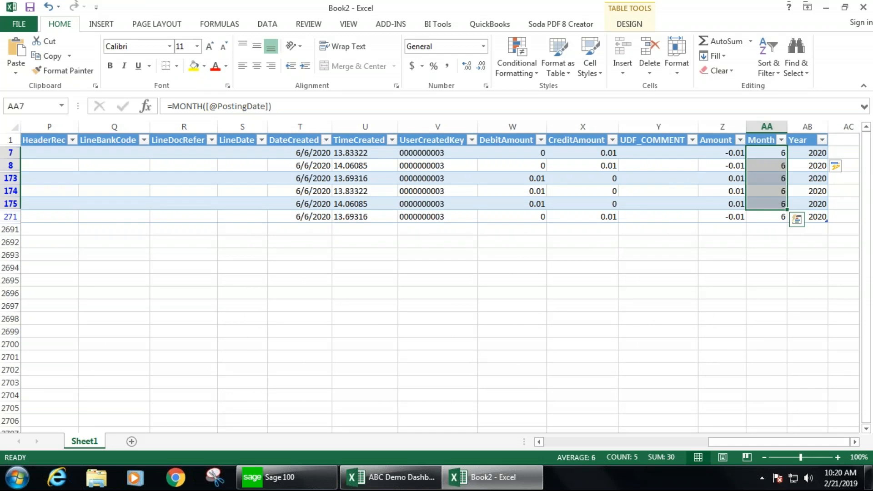
pyautogui.moveTo(809, 154); pyautogui.dragTo(814, 210)
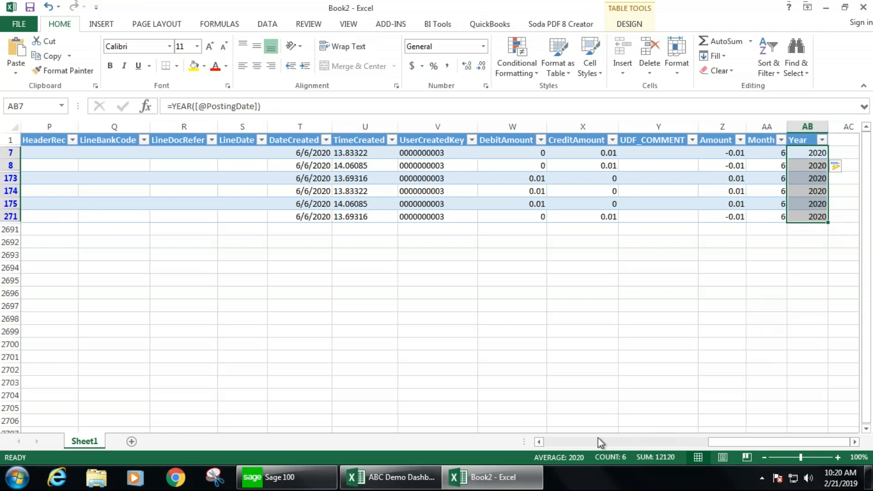
pyautogui.click(567, 443)
pyautogui.click(562, 443)
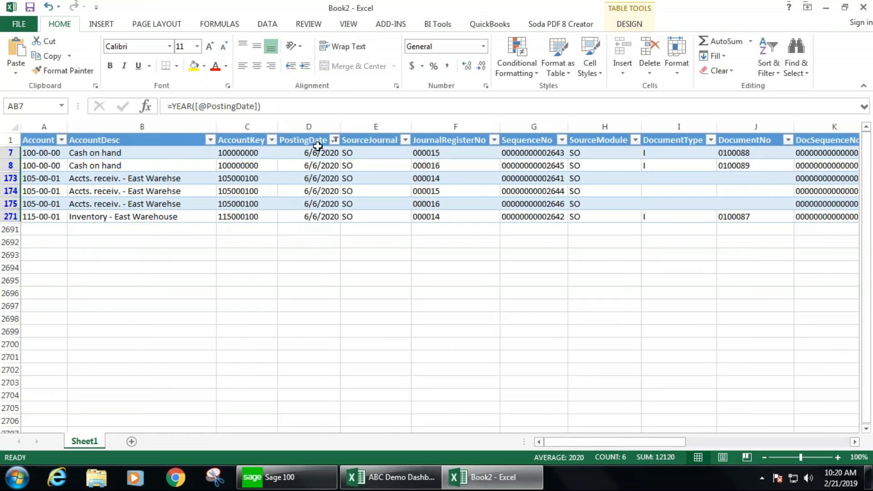
pyautogui.moveTo(317, 151); pyautogui.dragTo(305, 216)
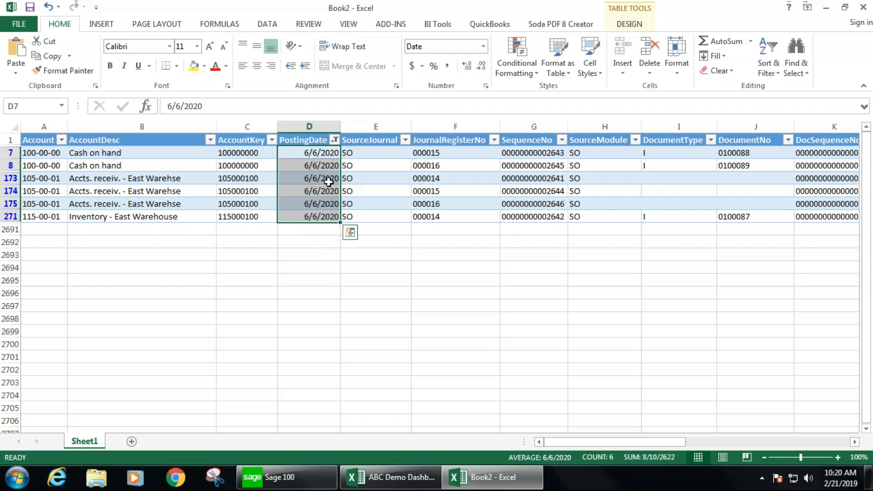
pyautogui.click(334, 140)
pyautogui.press('Escape')
# - Clear the PostingDate filter from the table
pyautogui.click(271, 24)
pyautogui.click(370, 44)
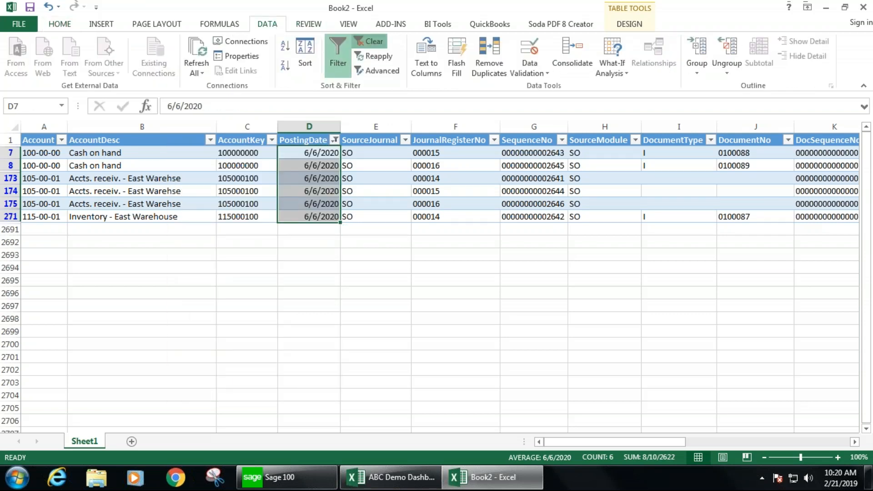
pyautogui.click(234, 230)
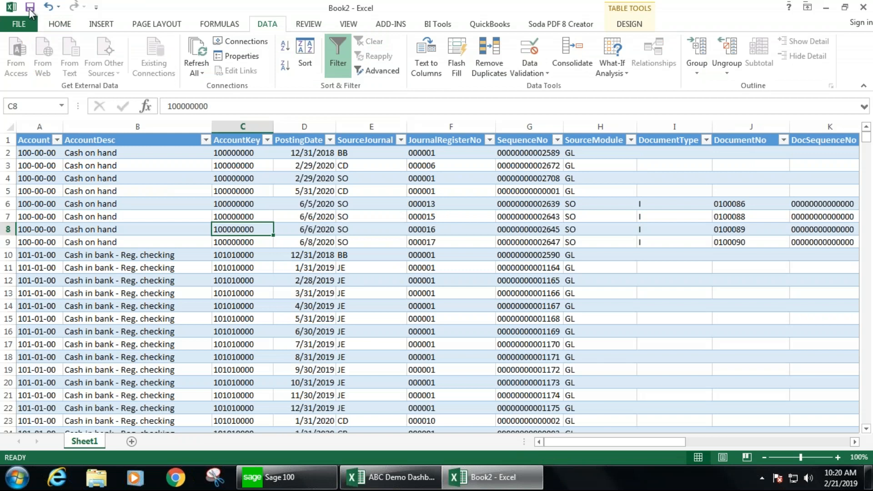
# - Save the workbook to the Desktop under the name GL Detail
pyautogui.click(30, 7)
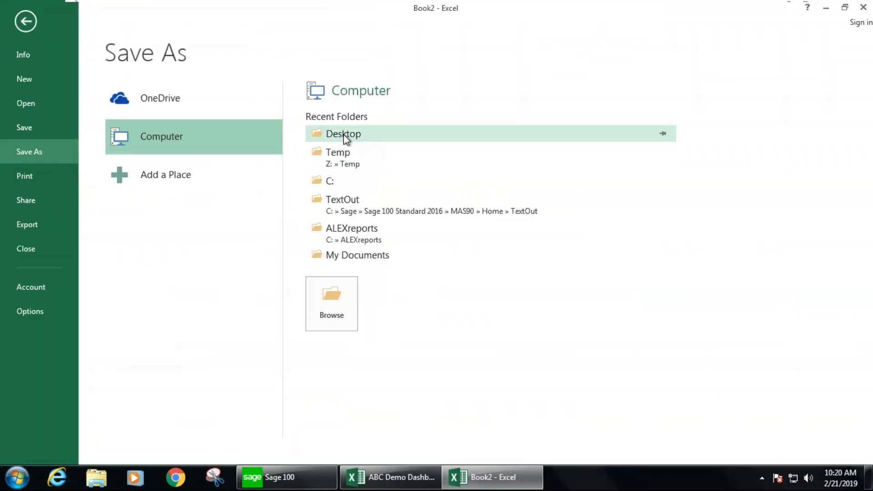
pyautogui.click(381, 257)
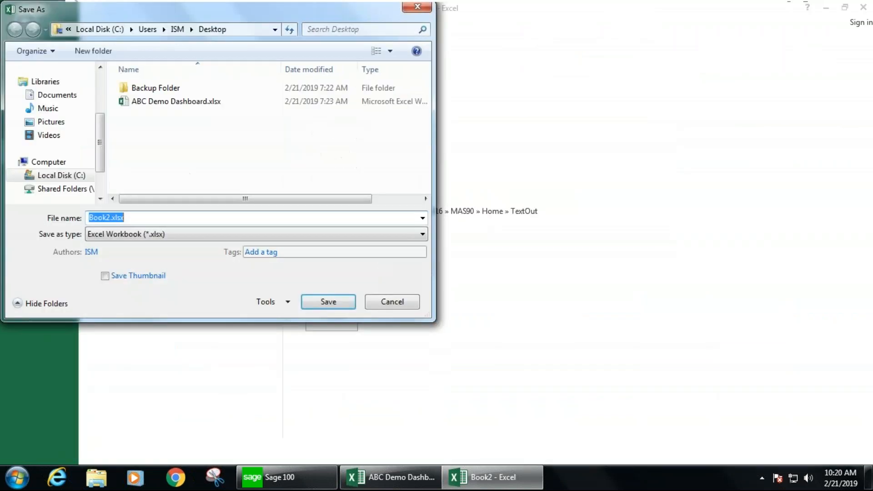
pyautogui.write('GL Detail')
pyautogui.press('Return')
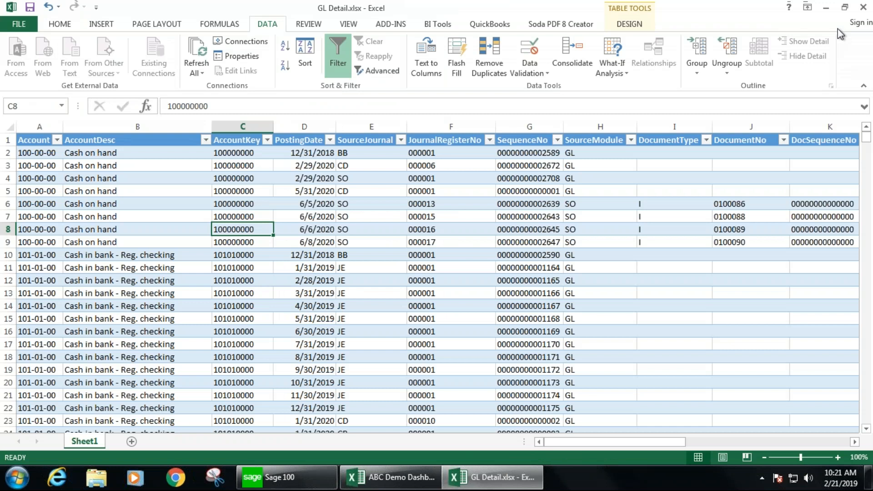
# - Close the GL Detail workbook and reopen GL Detail.xlsx from the Desktop
pyautogui.click(863, 7)
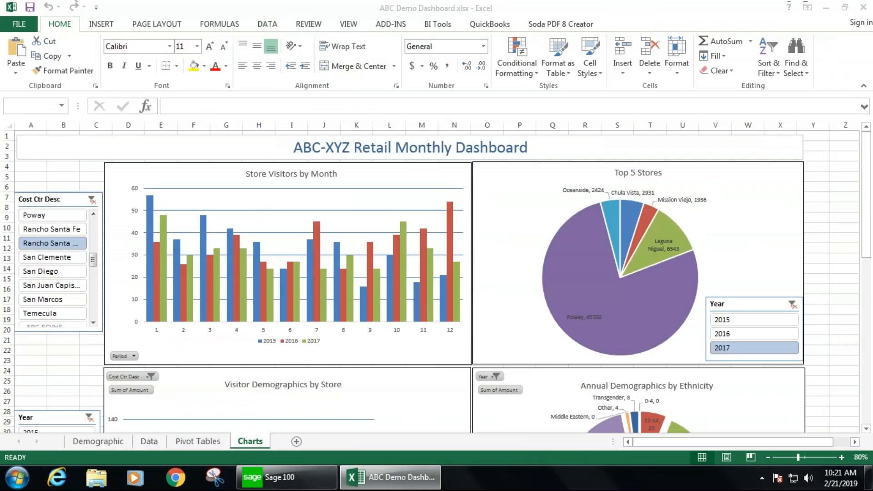
pyautogui.click(825, 9)
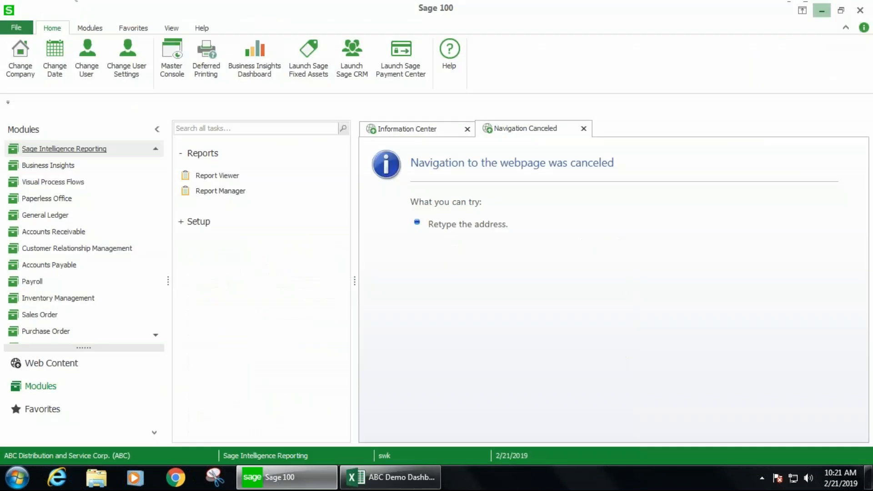
pyautogui.click(825, 10)
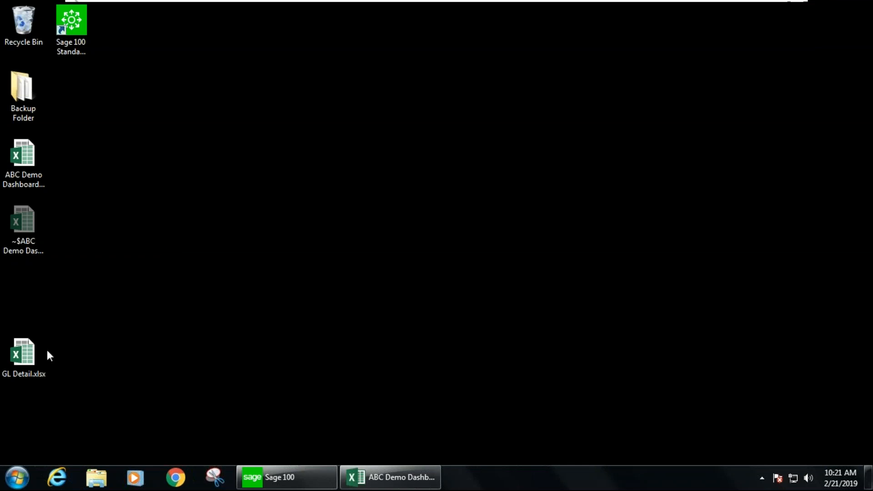
pyautogui.doubleClick(27, 354)
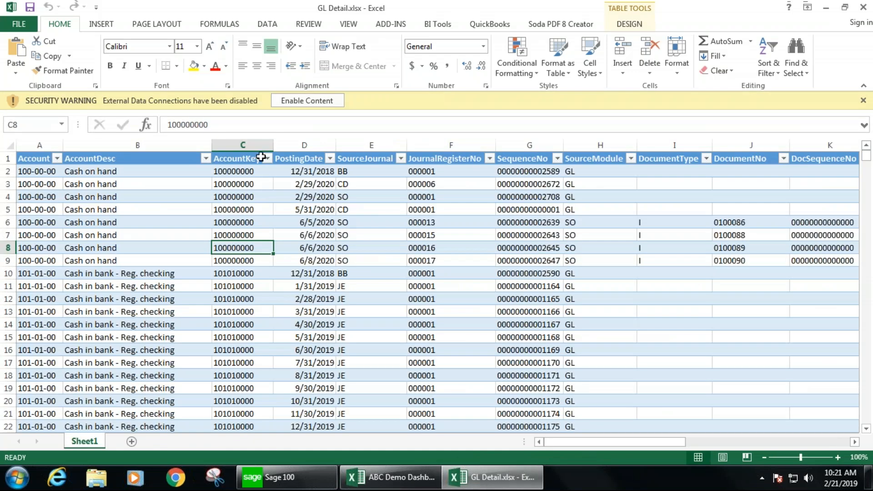
# - Refresh all data connections, signing on to the Sage 100 company database with the user logon
pyautogui.click(300, 101)
pyautogui.click(267, 24)
pyautogui.click(196, 54)
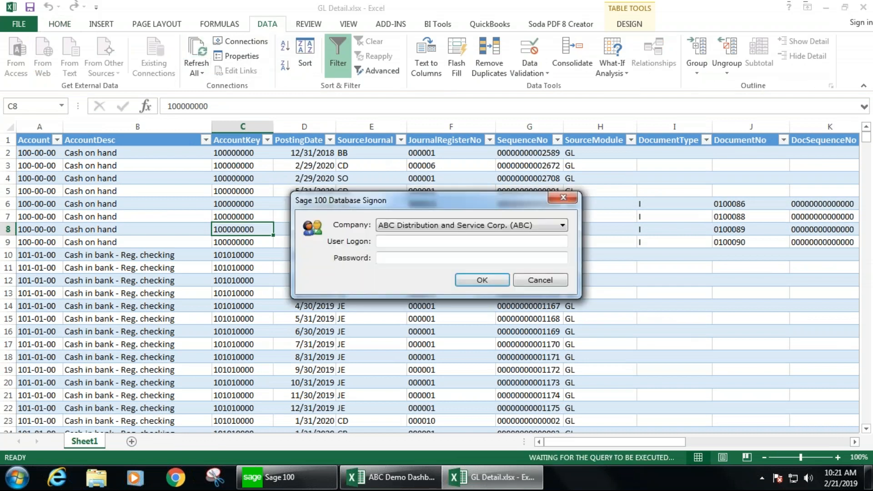
pyautogui.write('swk')
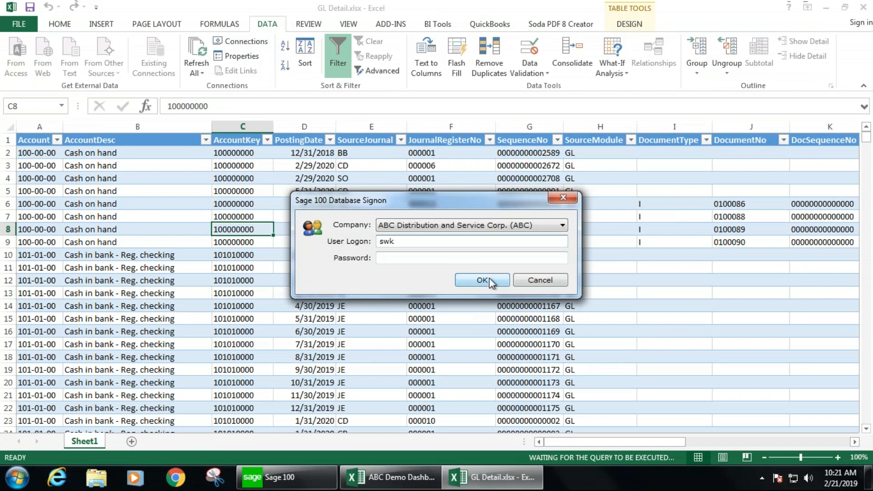
pyautogui.click(476, 280)
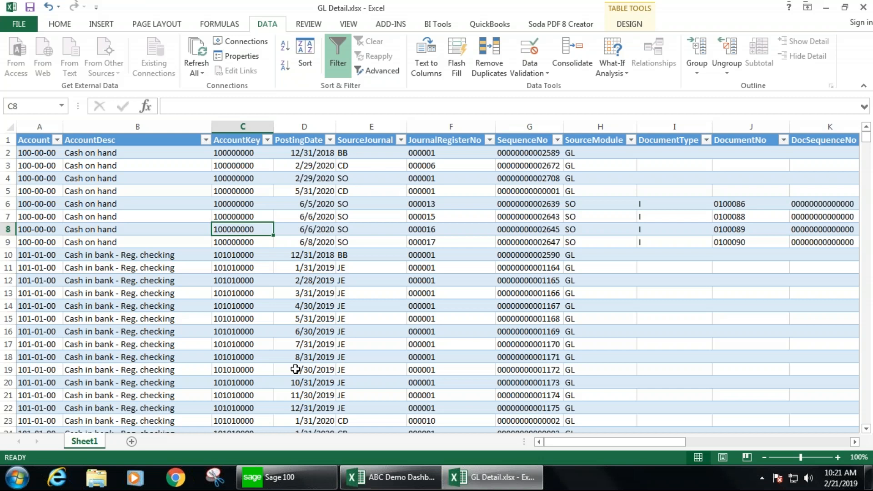
# - Review the refreshed table's columns across to the Amount, Month and Year columns
pyautogui.click(331, 140)
pyautogui.click(392, 237)
pyautogui.click(389, 237)
pyautogui.press('Right')
pyautogui.press('Right')
pyautogui.press('Right')
pyautogui.press('Right')
pyautogui.press('Right')
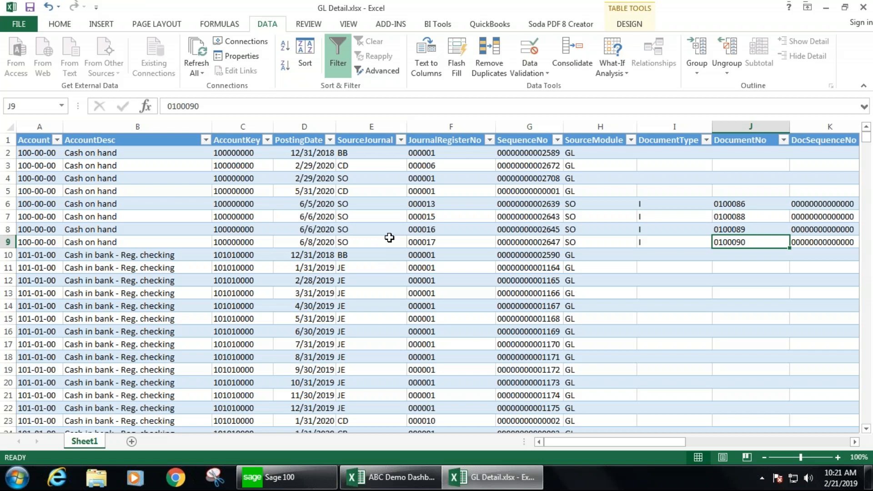
pyautogui.press('Right')
pyautogui.press('Right')
pyautogui.press('Right')
pyautogui.press('Right')
pyautogui.press('Right')
pyautogui.press('Right')
pyautogui.press('Right')
pyautogui.press('Right')
pyautogui.press('Right')
pyautogui.press('Right')
pyautogui.press('Right')
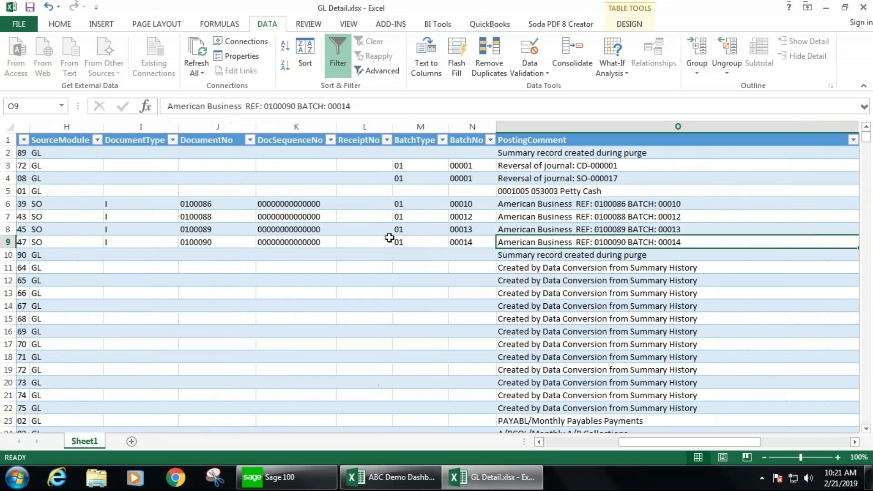
pyautogui.press('Right')
pyautogui.press('Right')
pyautogui.press('Right')
pyautogui.press('Right')
pyautogui.press('Right')
pyautogui.press('Right')
pyautogui.press('Up')
pyautogui.press('Up')
pyautogui.press('Up')
pyautogui.press('Right')
pyautogui.press('Up')
pyautogui.press('Up')
pyautogui.press('Up')
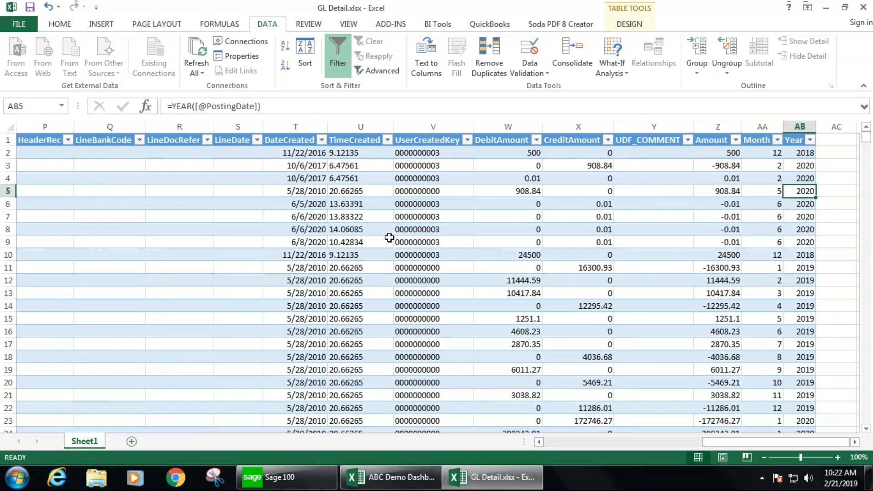
pyautogui.press('Left')
pyautogui.press('Down')
pyautogui.press('Down')
pyautogui.press('Left')
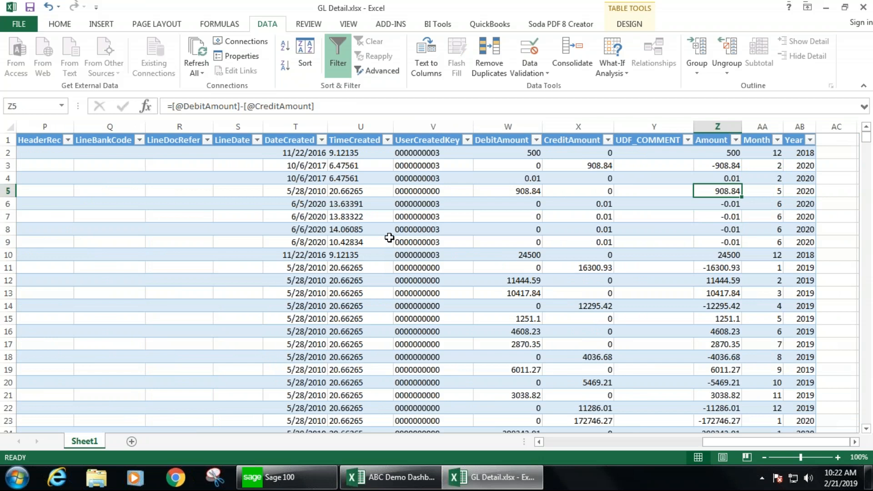
pyautogui.press('Left')
pyautogui.press('Left')
pyautogui.press('Left')
pyautogui.press('Left')
pyautogui.press('Left')
pyautogui.press('Left')
pyautogui.press('Left')
pyautogui.press('Left')
pyautogui.press('Left')
pyautogui.press('Left')
pyautogui.press('Left')
pyautogui.press('Left')
pyautogui.press('Left')
pyautogui.press('Left')
pyautogui.press('Left')
pyautogui.press('Left')
pyautogui.press('Left')
pyautogui.press('Left')
pyautogui.press('Left')
pyautogui.press('Left')
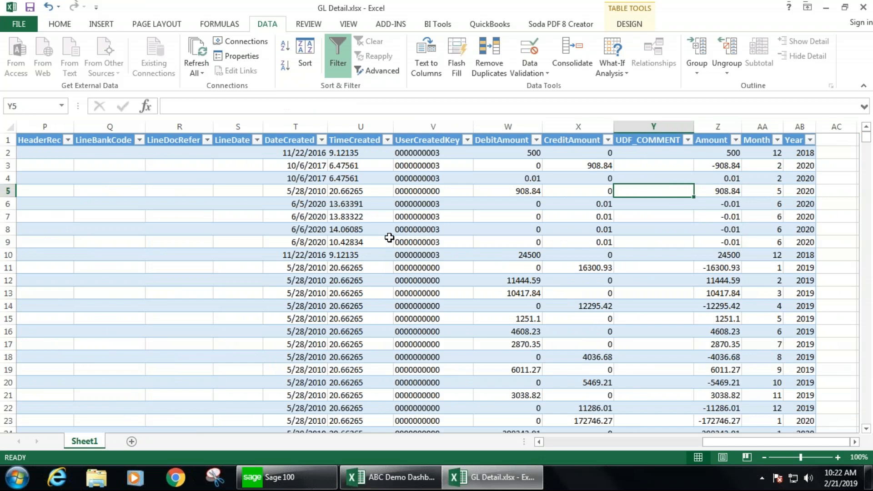
pyautogui.press('Left')
pyautogui.press('Left')
pyautogui.press('Left')
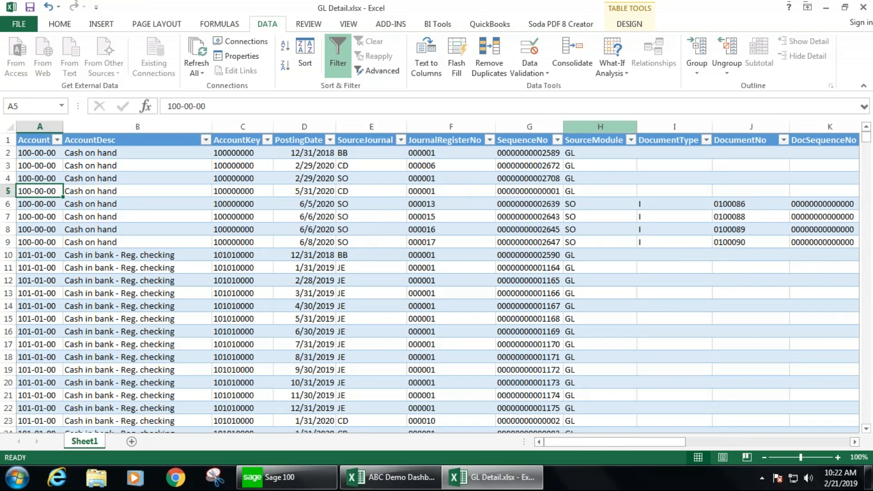
# - Close the GL Detail workbook without saving changes
pyautogui.click(862, 7)
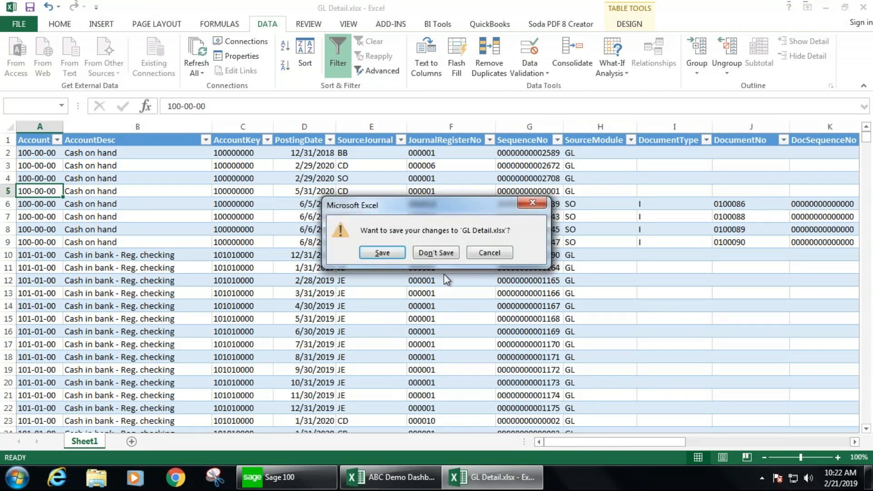
pyautogui.click(448, 255)
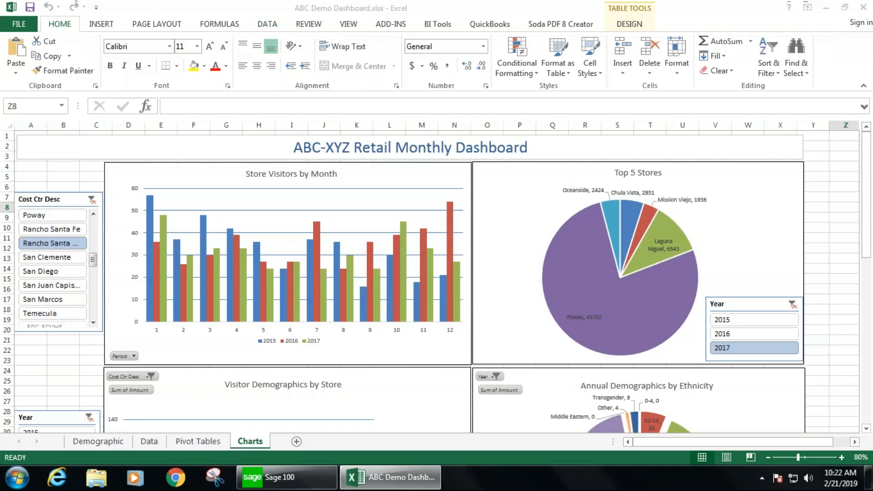
# - Examine the GL Account Breakdown on the Demographic sheet, including store numbers and demographic type codes
pyautogui.moveTo(245, 291)
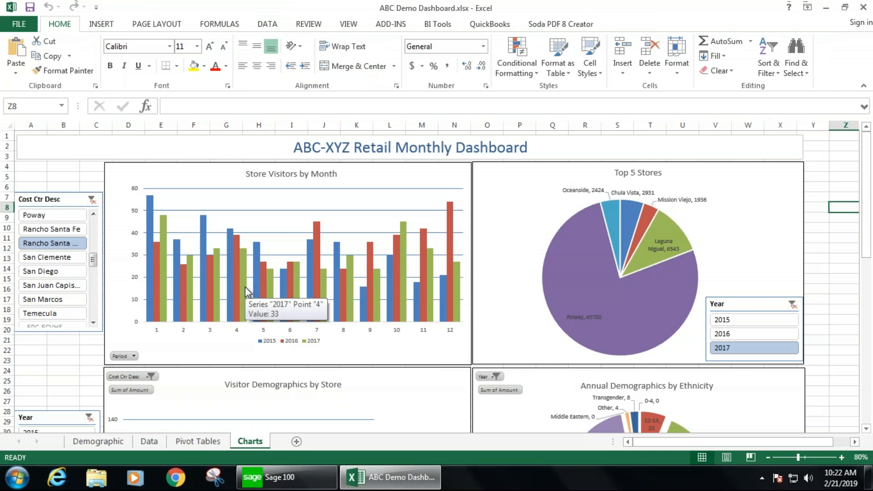
pyautogui.click(87, 441)
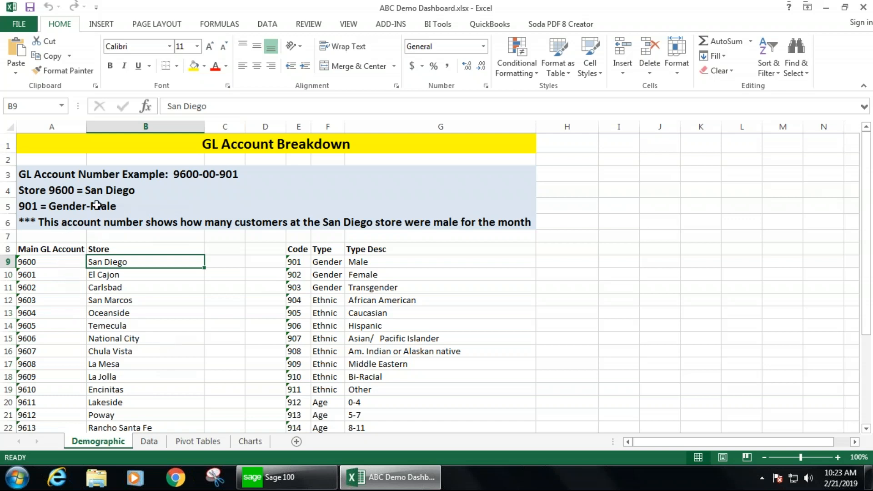
pyautogui.click(61, 177)
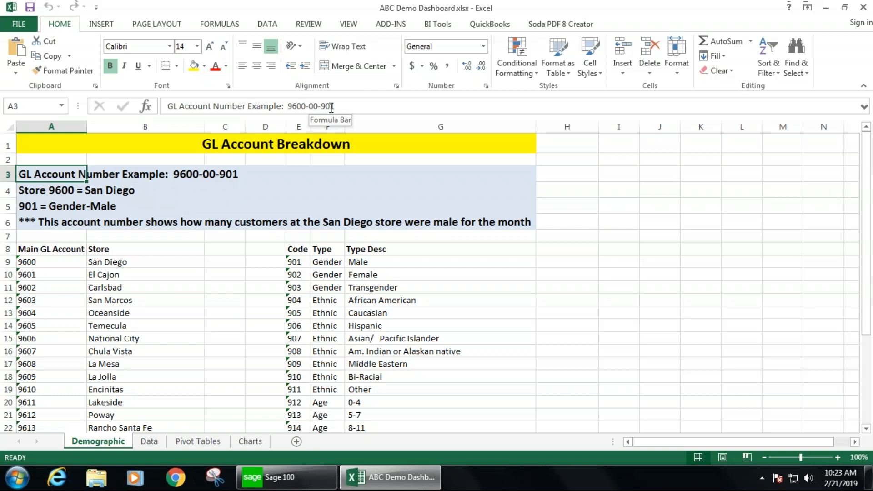
pyautogui.click(49, 191)
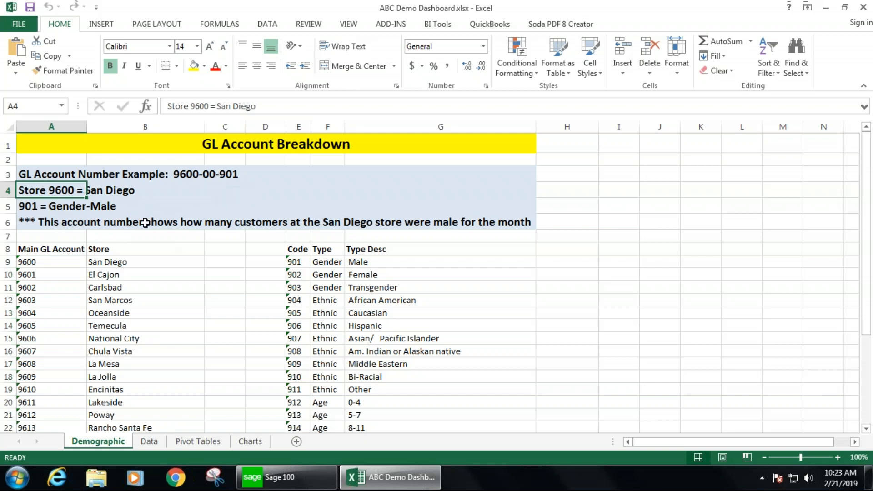
pyautogui.moveTo(292, 262); pyautogui.dragTo(500, 325)
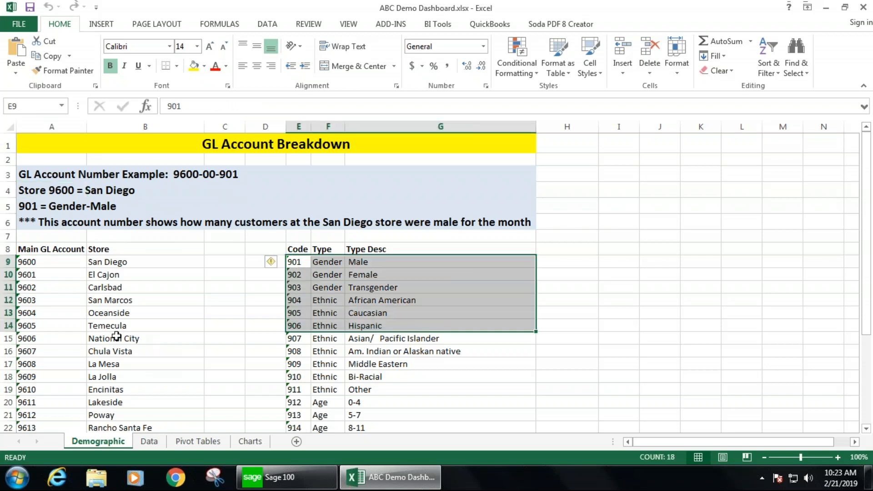
pyautogui.moveTo(46, 261); pyautogui.dragTo(162, 373)
pyautogui.scroll(4, 160, 370)
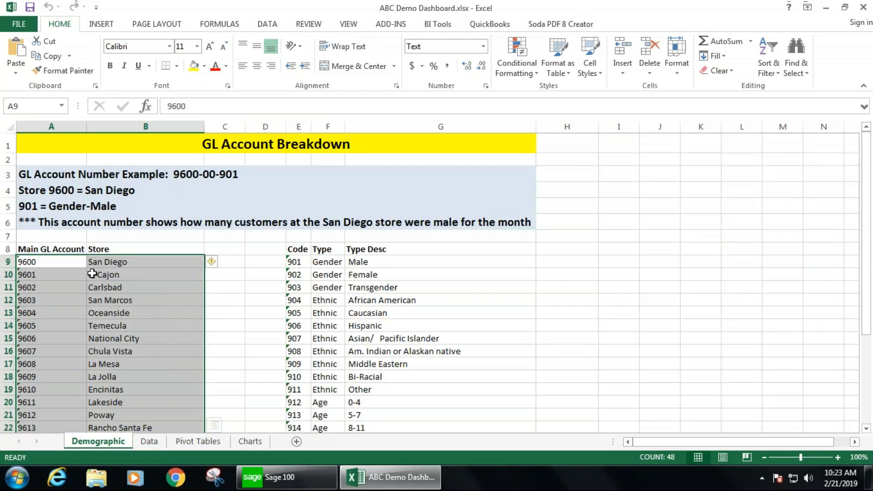
pyautogui.click(129, 267)
pyautogui.scroll(-1, 146, 375)
pyautogui.scroll(-2, 175, 380)
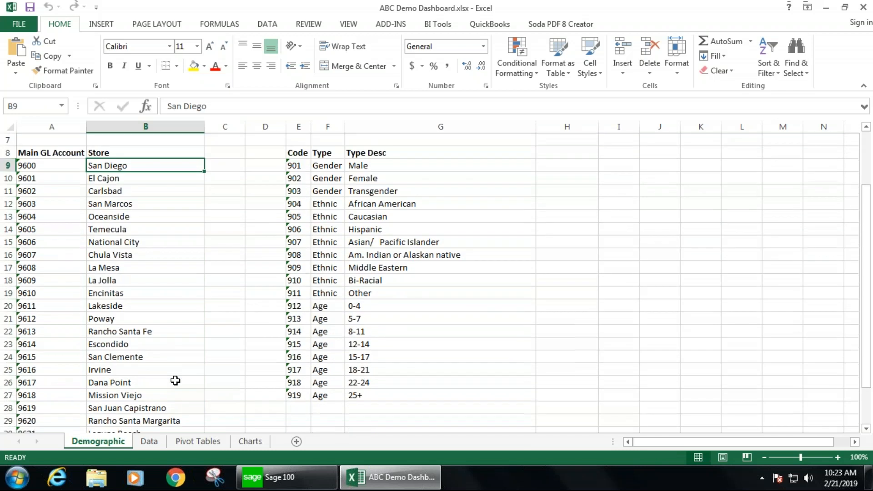
pyautogui.click(150, 333)
pyautogui.scroll(-2, 174, 375)
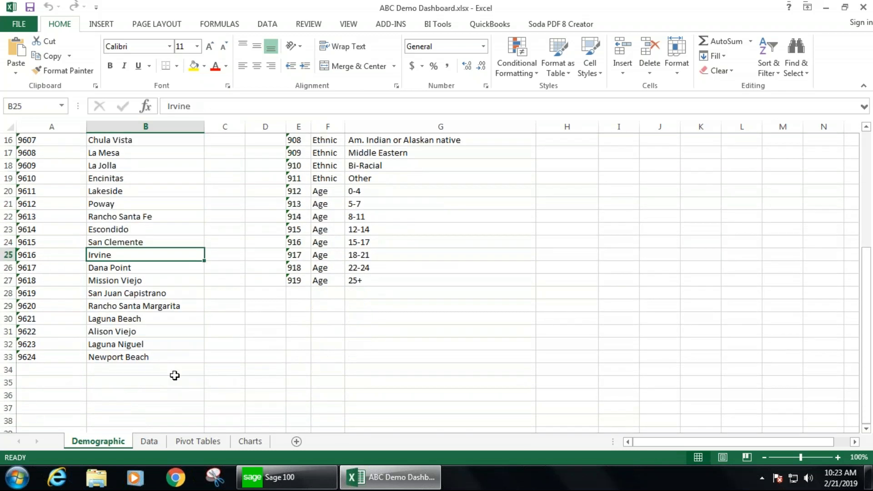
pyautogui.scroll(5, 173, 375)
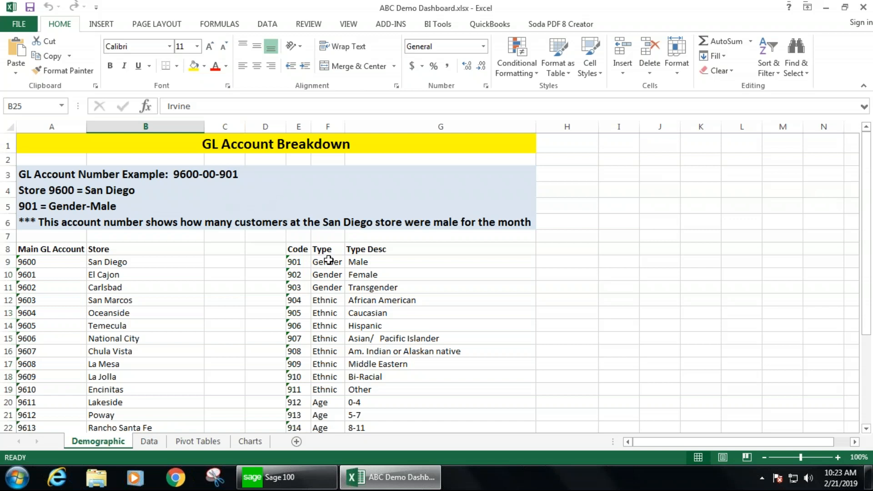
pyautogui.moveTo(328, 260); pyautogui.dragTo(326, 313)
pyautogui.moveTo(327, 261); pyautogui.dragTo(327, 313)
pyautogui.scroll(-4, 331, 371)
pyautogui.scroll(4, 366, 350)
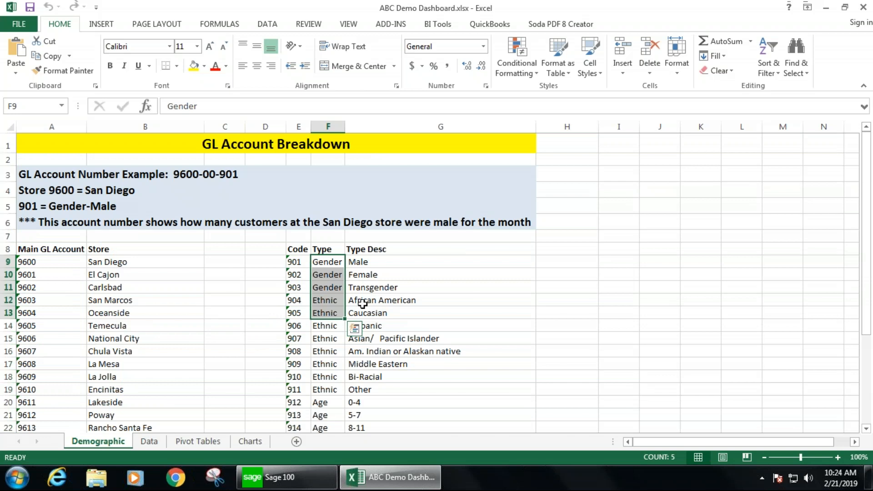
# - Review the Data sheet's account, cost center, demographic, Amount, Period and Year columns
pyautogui.click(150, 442)
pyautogui.click(278, 310)
pyautogui.scroll(1, 279, 310)
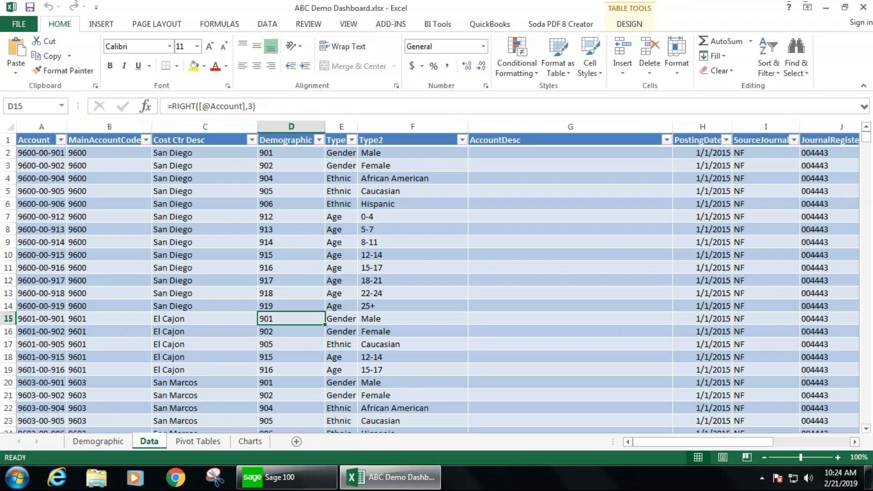
pyautogui.moveTo(41, 153); pyautogui.dragTo(195, 318)
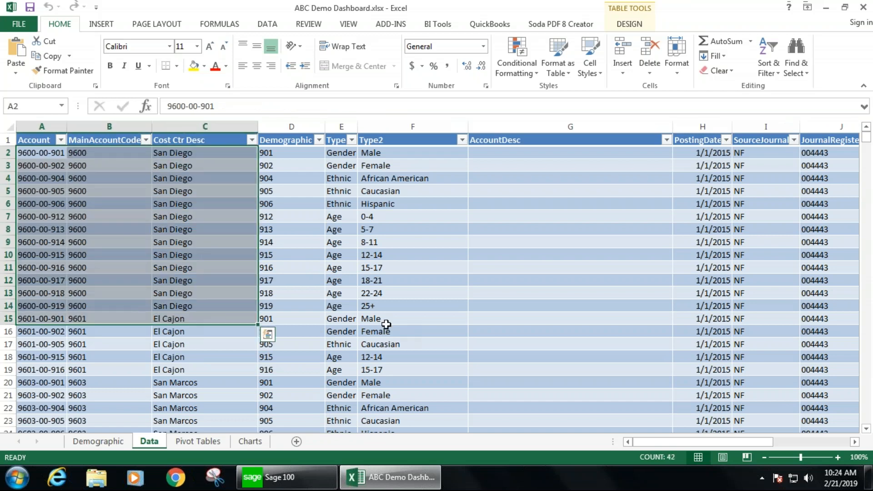
pyautogui.moveTo(684, 445); pyautogui.dragTo(778, 440)
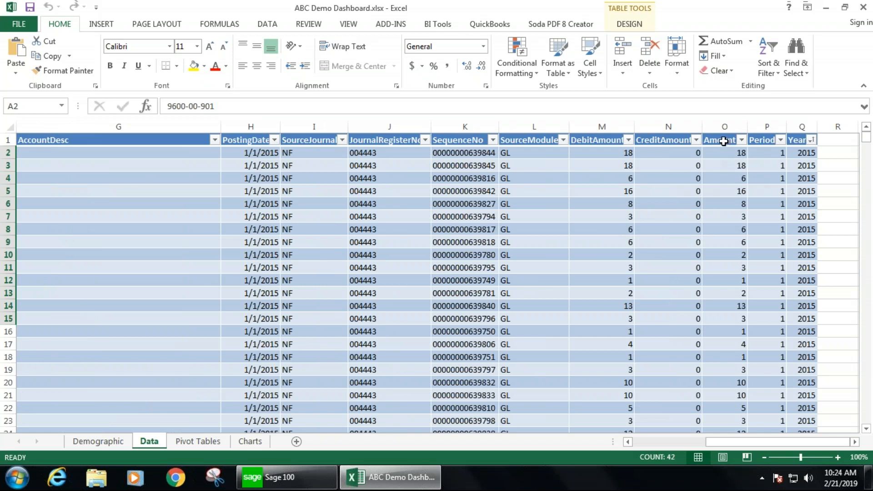
pyautogui.moveTo(725, 143); pyautogui.dragTo(741, 385)
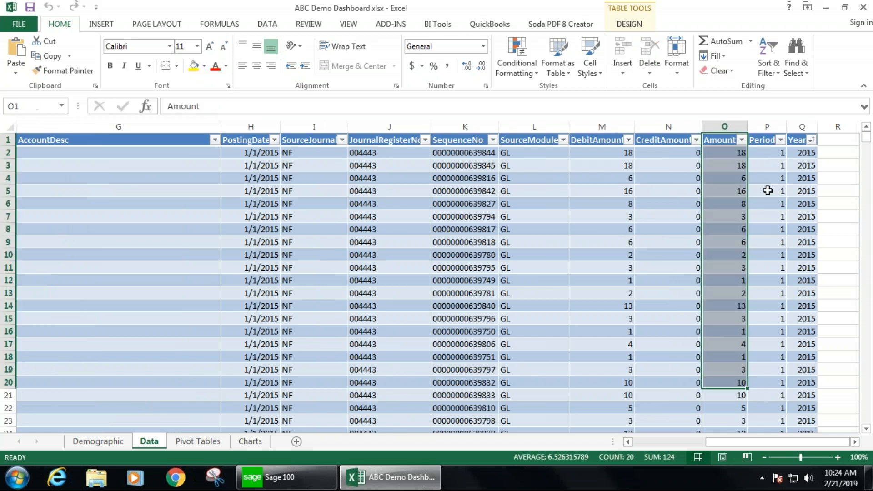
pyautogui.moveTo(764, 139); pyautogui.dragTo(763, 232)
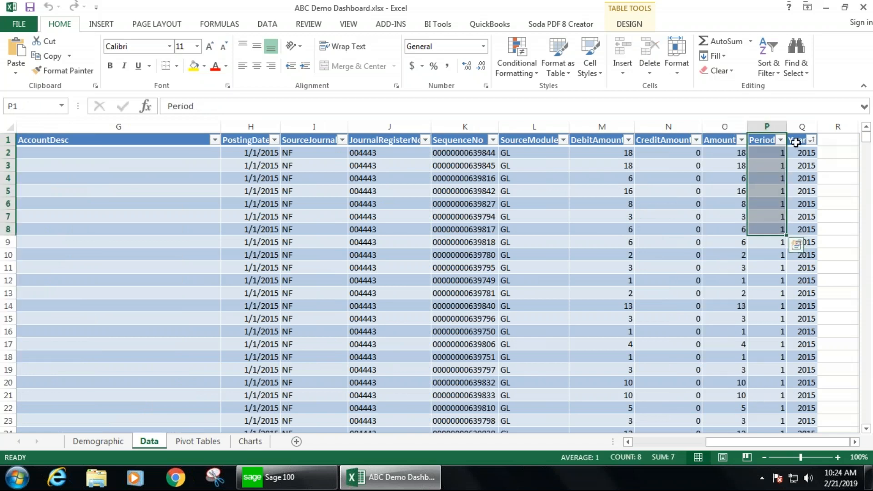
pyautogui.click(758, 154)
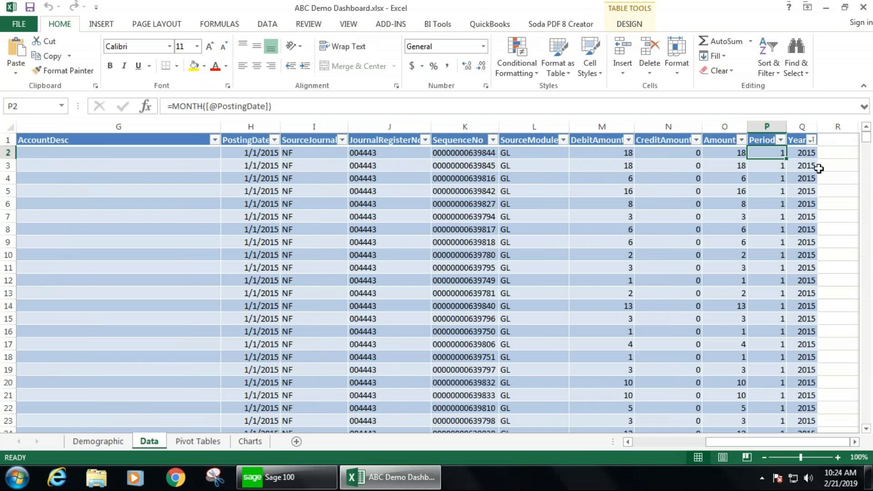
pyautogui.moveTo(778, 444); pyautogui.dragTo(636, 444)
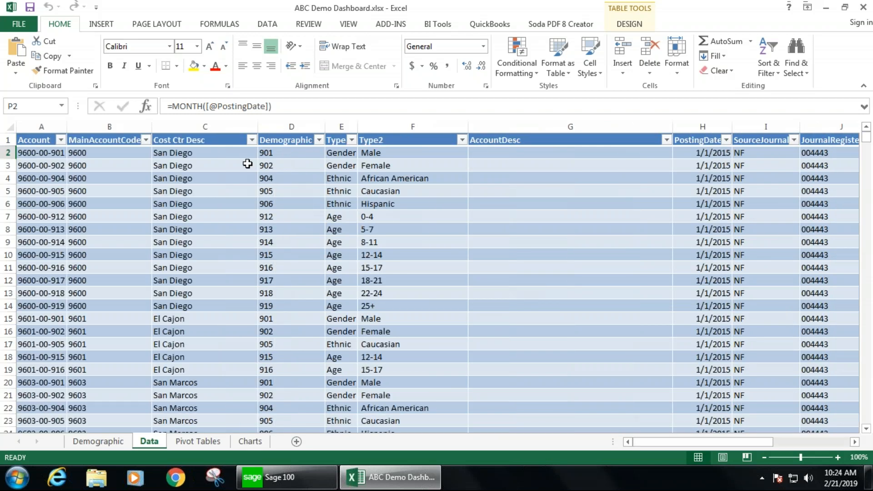
# - Inspect the formulas behind the MainAccountCode and Demographic columns on the Data sheet
pyautogui.click(99, 156)
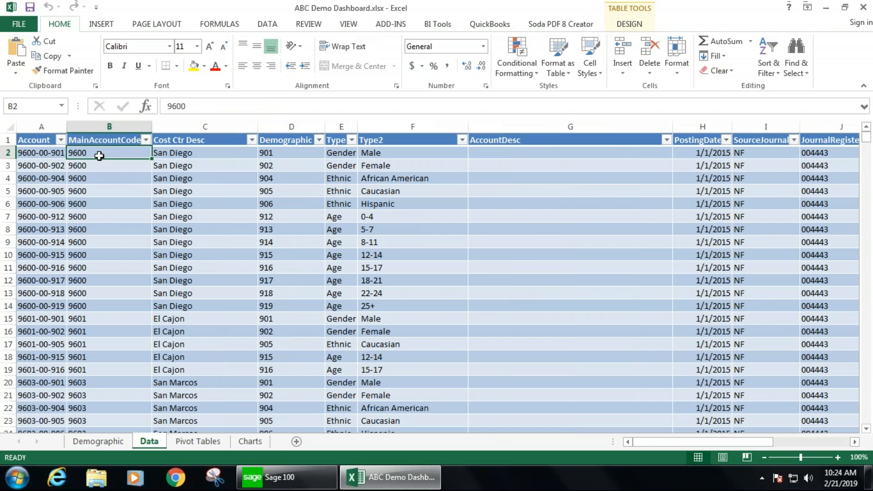
pyautogui.press('Right')
pyautogui.press('Right')
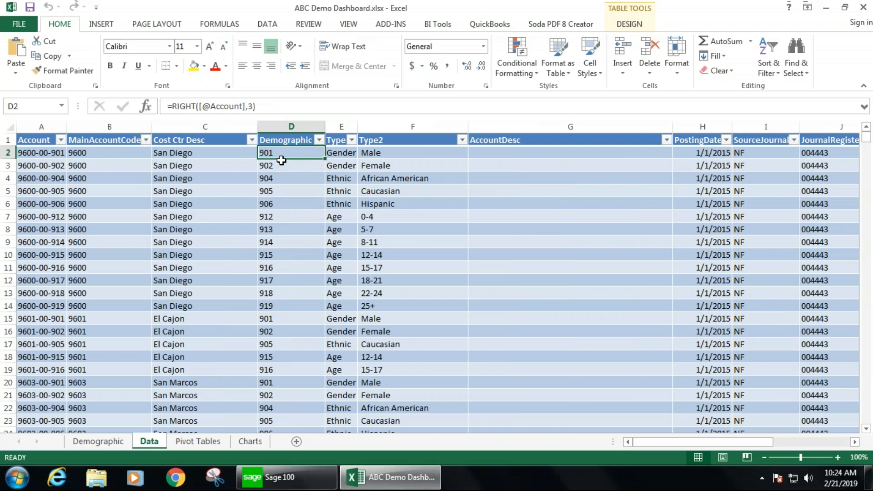
pyautogui.moveTo(280, 152); pyautogui.dragTo(297, 369)
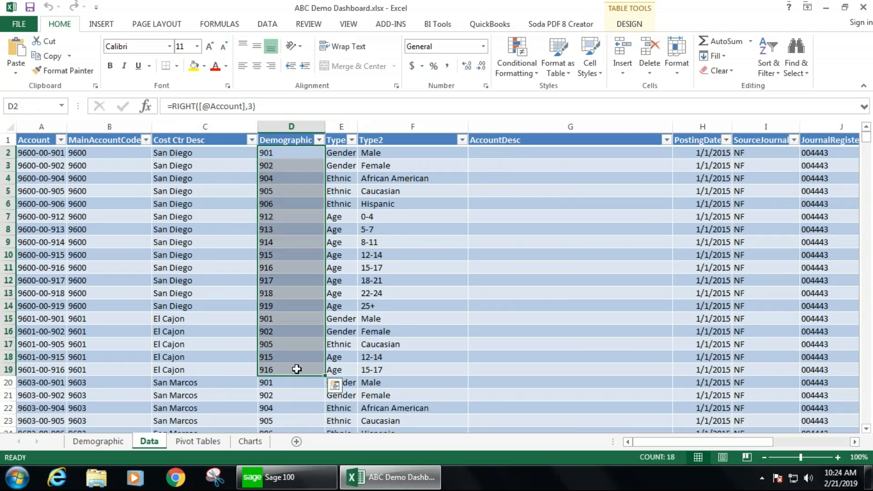
pyautogui.click(273, 155)
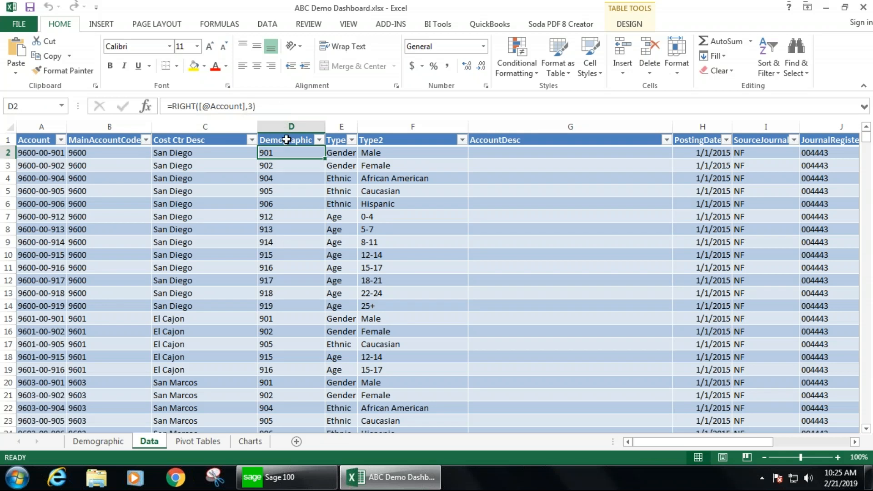
pyautogui.moveTo(284, 152); pyautogui.dragTo(278, 359)
pyautogui.moveTo(283, 160); pyautogui.dragTo(282, 314)
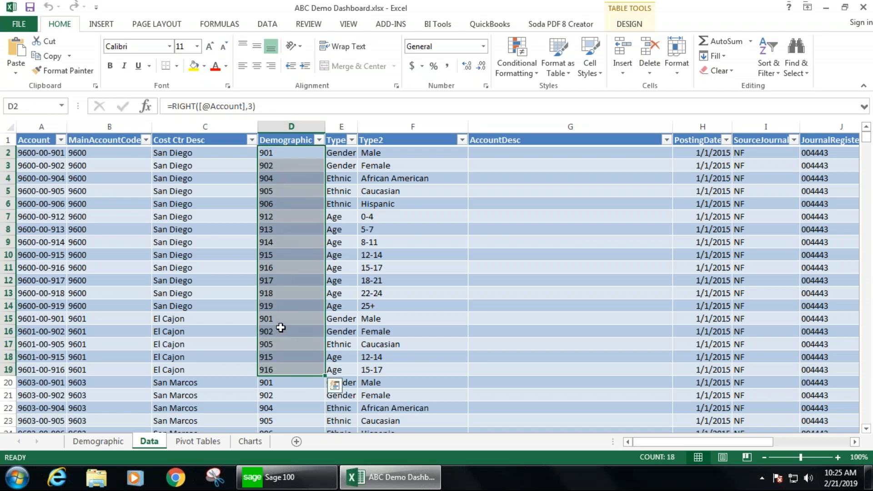
# - Inspect the VLOOKUP formulas in the Type and Type2 columns of the Data table
pyautogui.click(337, 152)
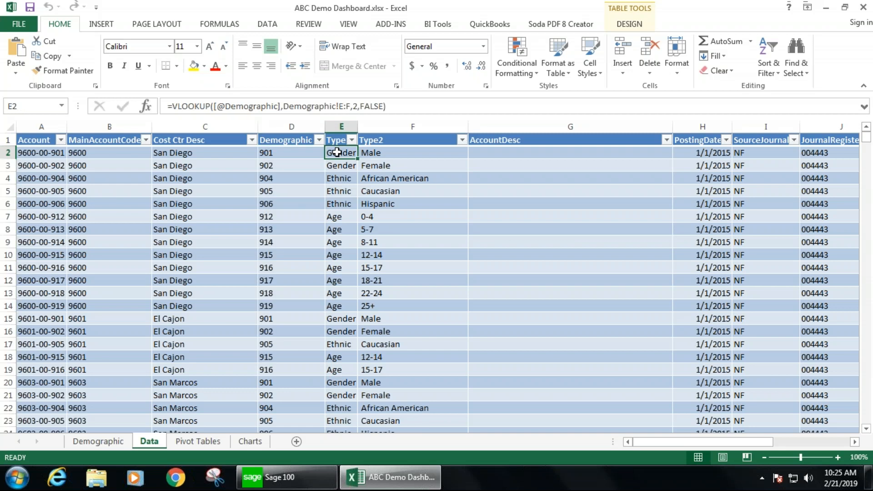
pyautogui.click(385, 154)
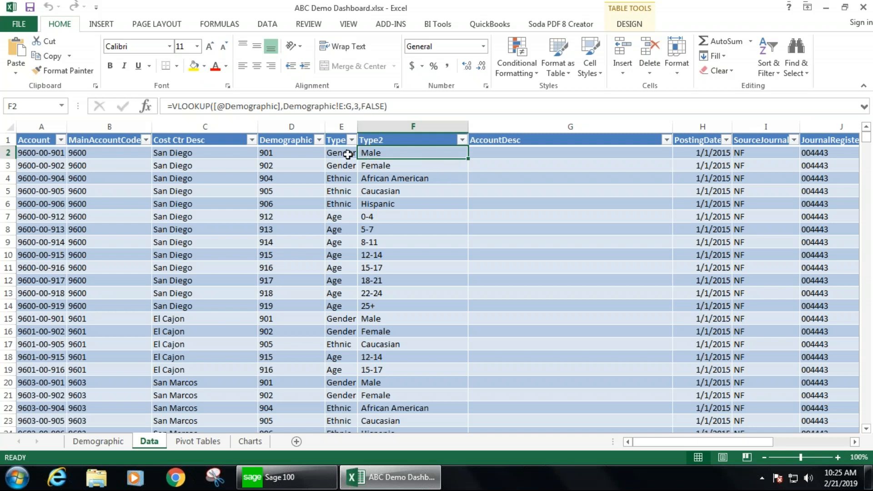
pyautogui.click(336, 141)
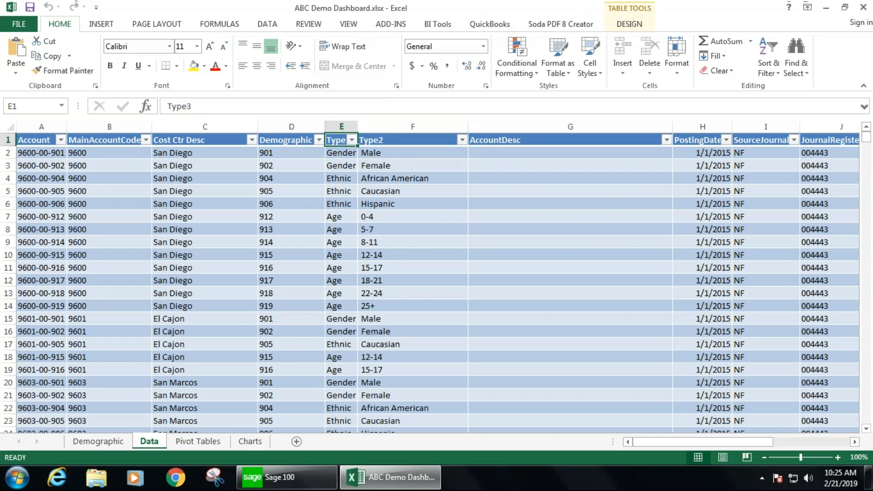
pyautogui.click(334, 154)
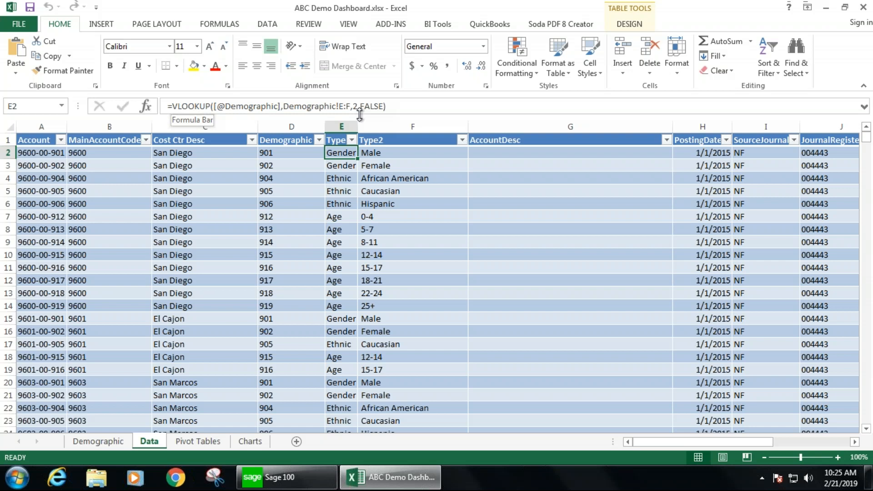
pyautogui.click(289, 152)
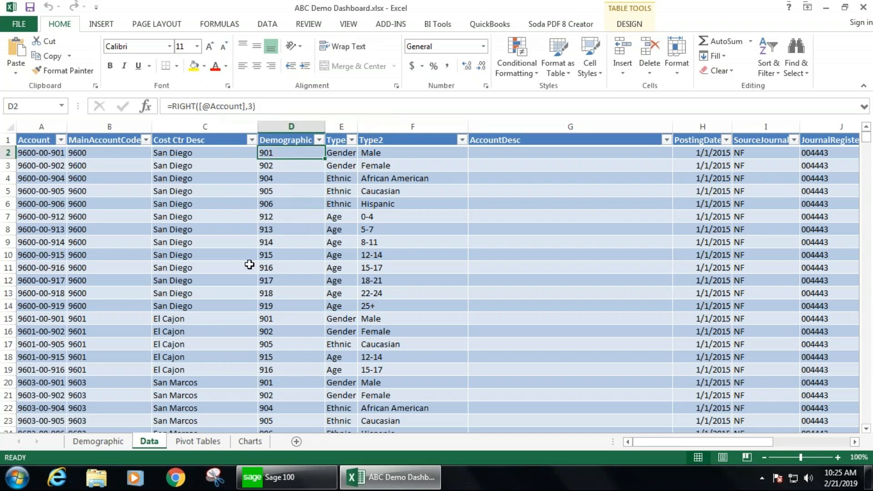
# - Examine the Code, Type and Type Desc lookup table on the Demographic sheet
pyautogui.click(111, 439)
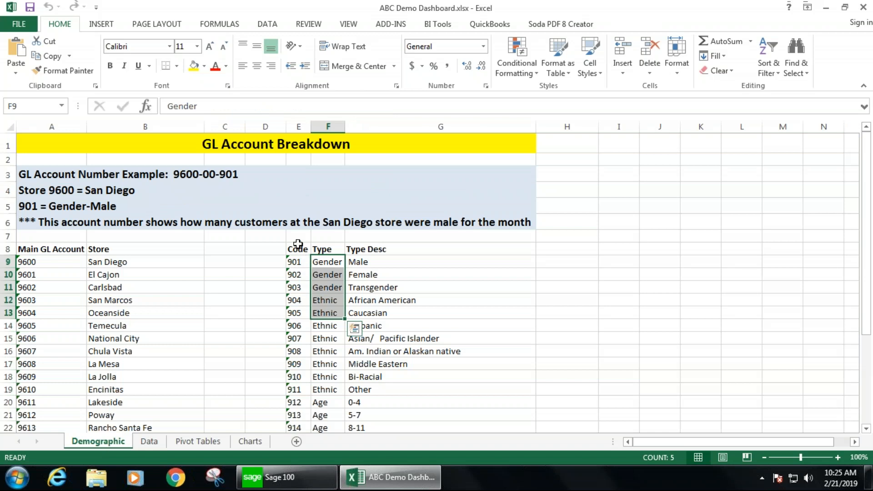
pyautogui.moveTo(297, 236); pyautogui.dragTo(426, 392)
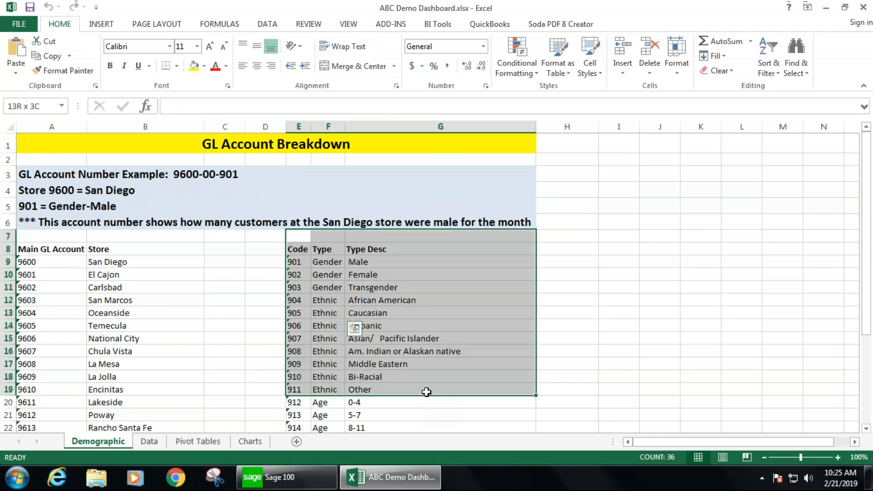
pyautogui.moveTo(332, 264); pyautogui.dragTo(328, 374)
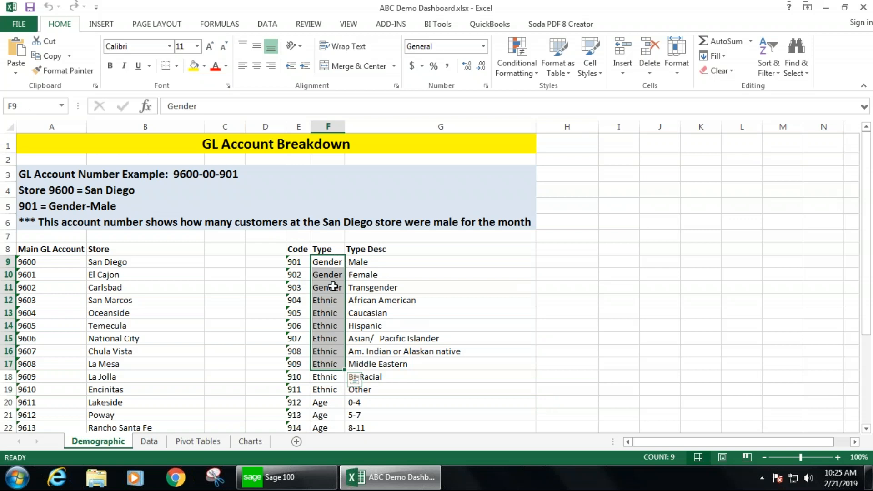
pyautogui.moveTo(402, 263); pyautogui.dragTo(403, 372)
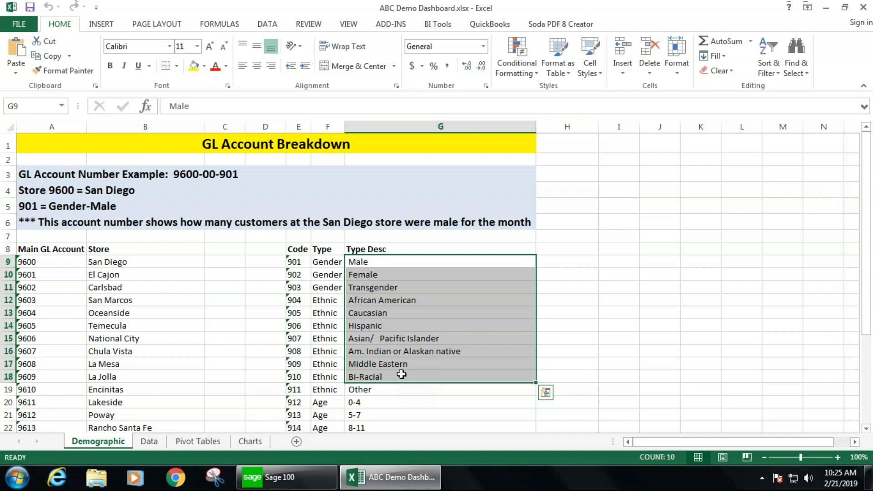
pyautogui.click(149, 441)
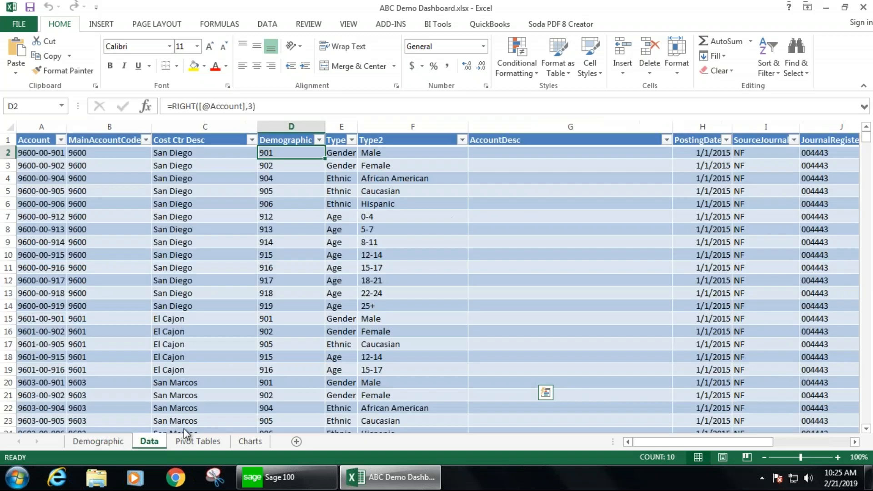
# - Trace the Type formula's lookup range to the Code and Type columns on the Demographic sheet
pyautogui.click(338, 154)
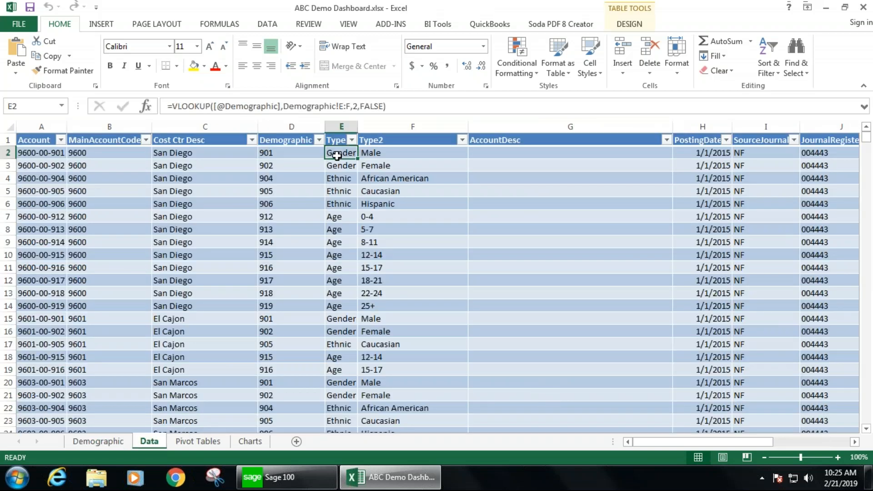
pyautogui.click(276, 154)
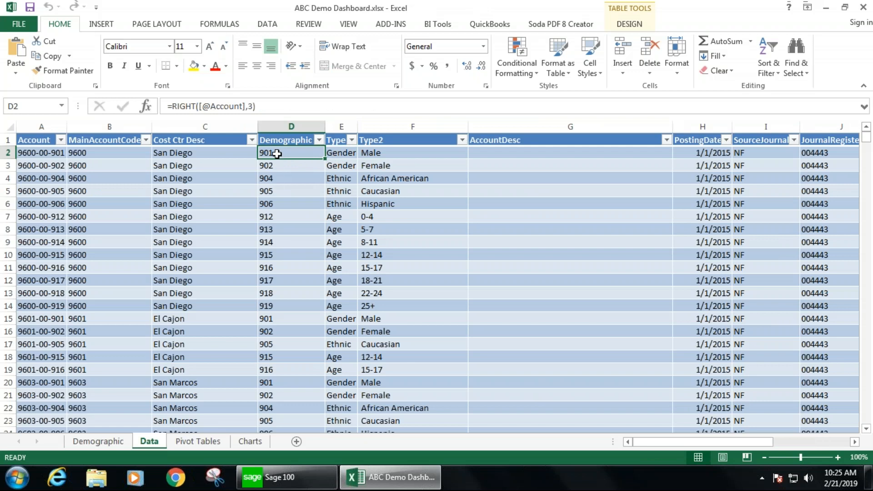
pyautogui.click(335, 153)
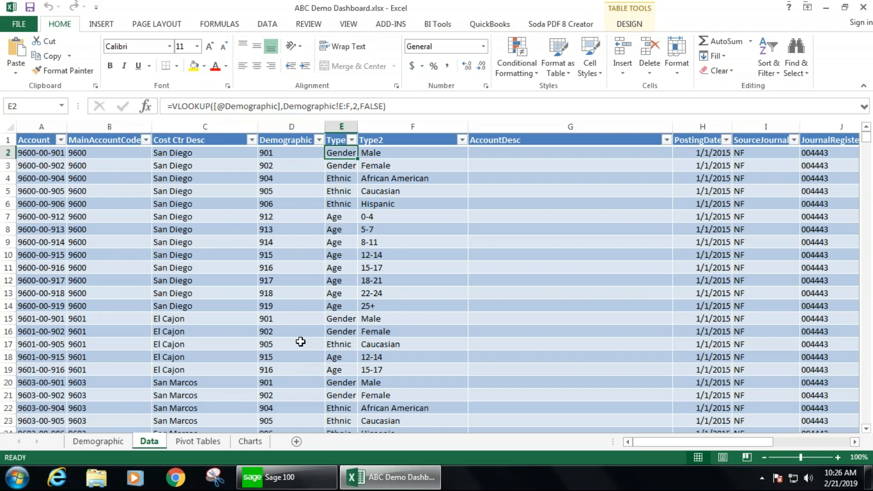
pyautogui.click(117, 441)
pyautogui.click(298, 127)
pyautogui.moveTo(315, 131); pyautogui.dragTo(318, 130)
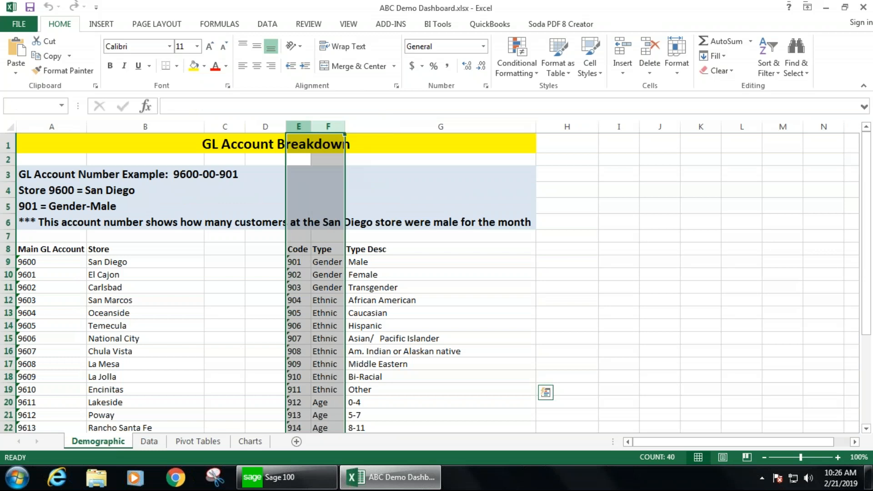
pyautogui.click(150, 441)
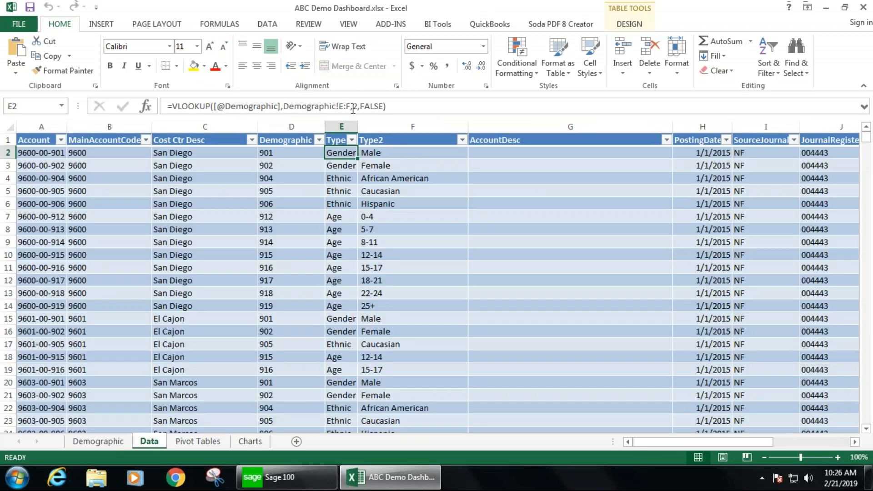
# - Open the Type formula for editing to examine its lookup range and column index arguments
pyautogui.doubleClick(354, 106)
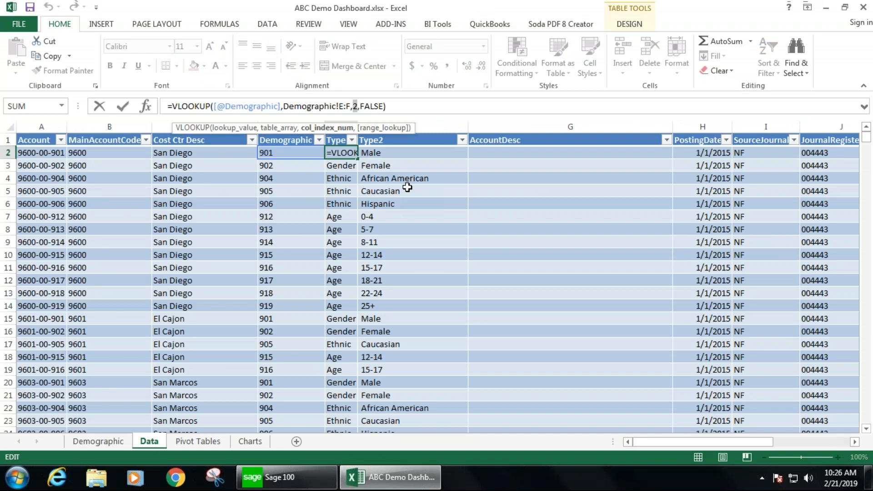
pyautogui.click(392, 107)
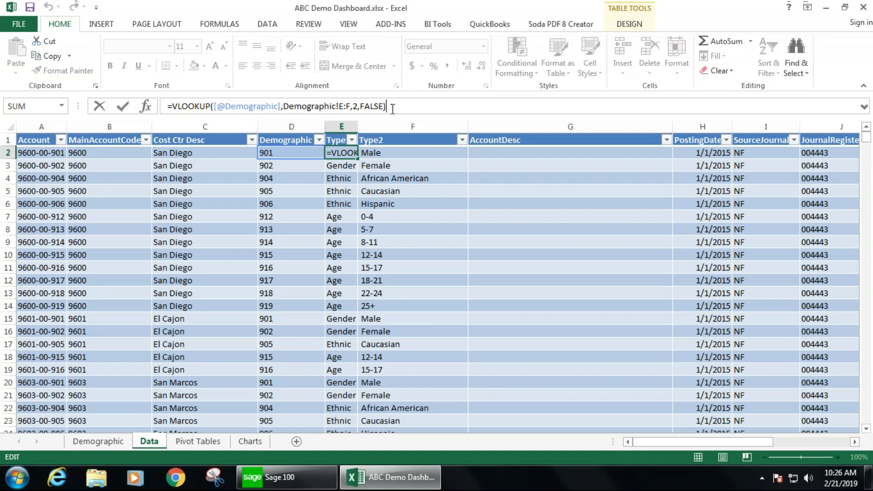
pyautogui.hotkey('ctrl', 'Return')
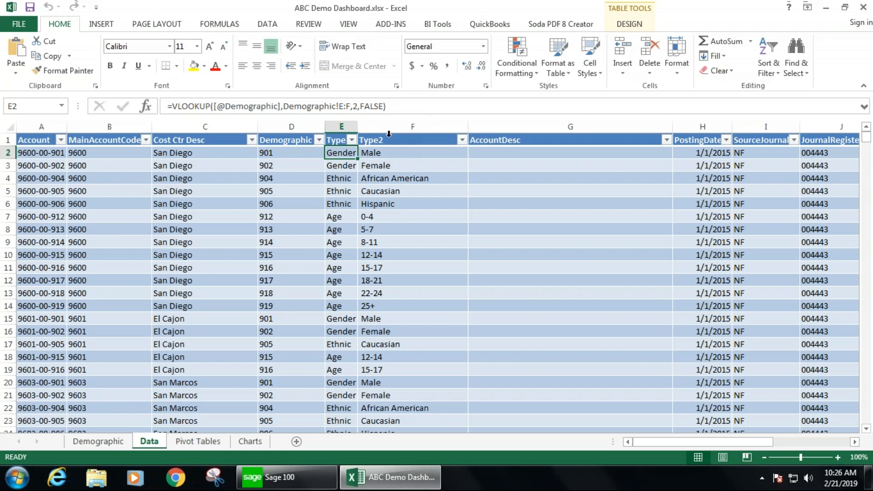
# - Compare the Data sheet's demographic codes with the code list on the Demographic sheet
pyautogui.click(286, 153)
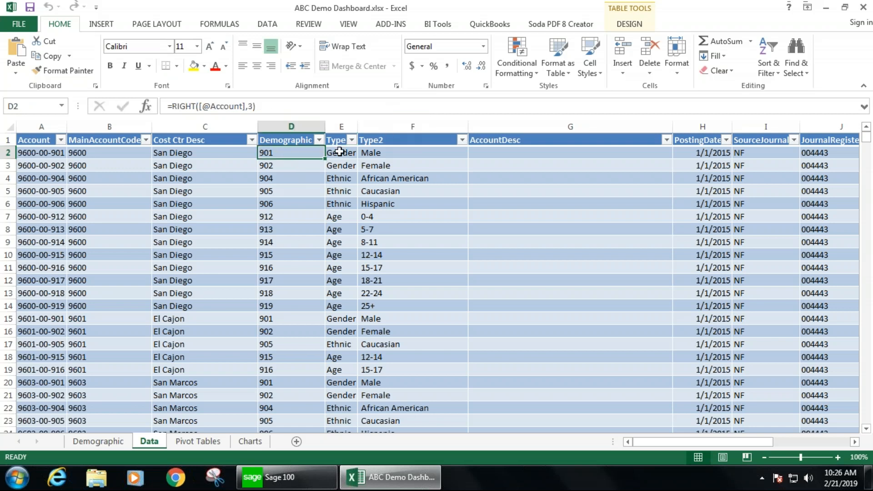
pyautogui.press('Right')
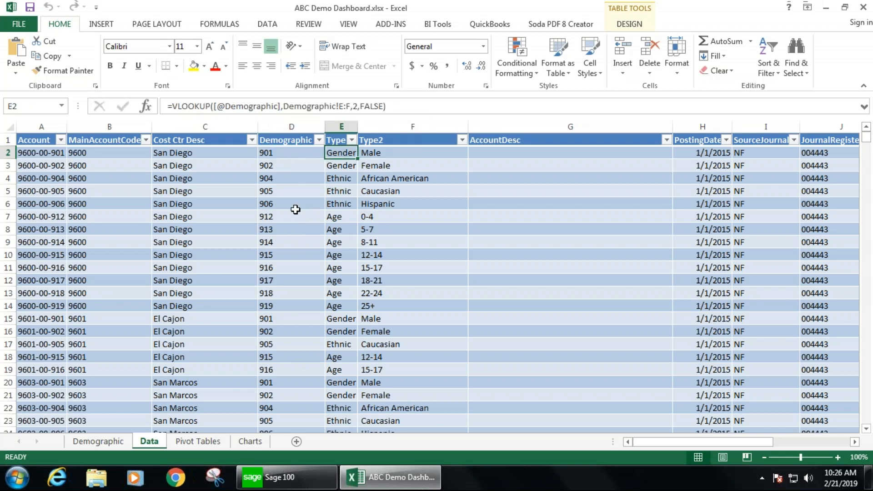
pyautogui.click(296, 210)
pyautogui.click(112, 441)
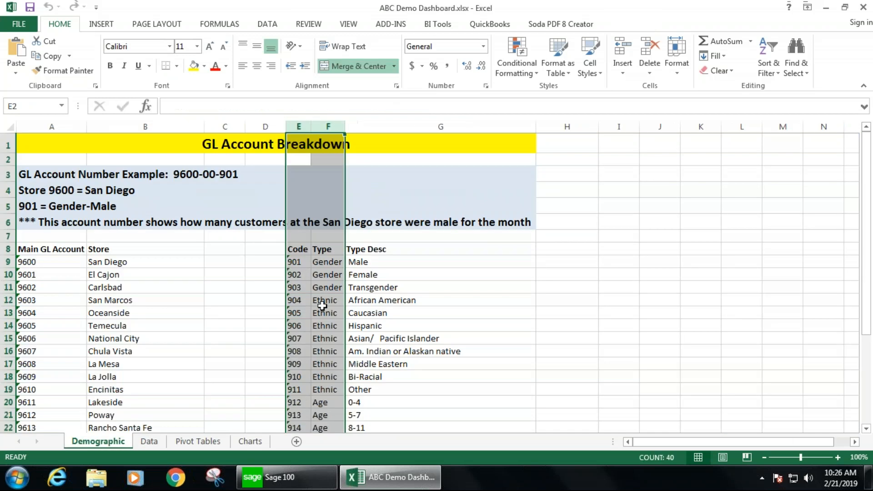
pyautogui.click(294, 324)
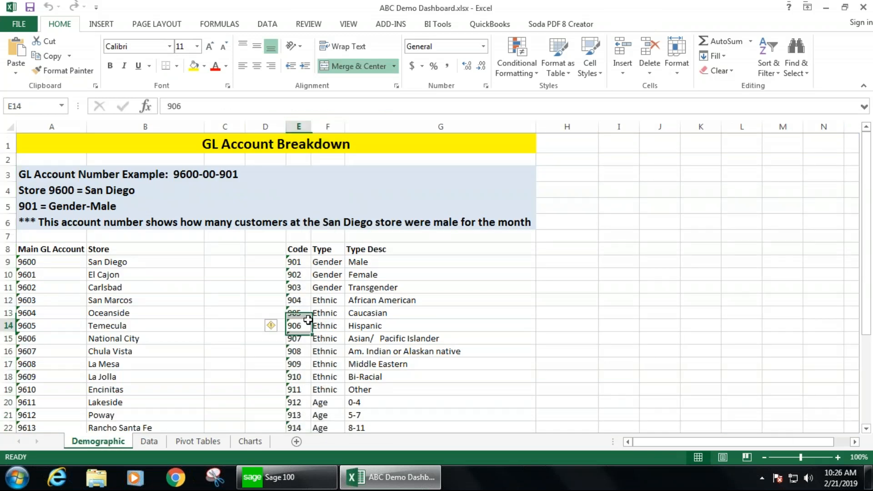
pyautogui.click(148, 442)
# - Open the Type2 formula for editing to examine its lookup range and column index, leaving it unchanged
pyautogui.click(369, 153)
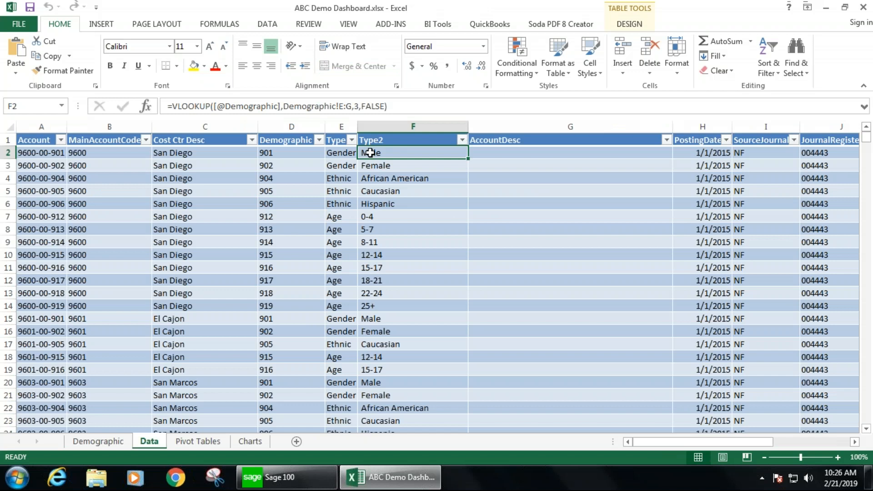
pyautogui.moveTo(340, 106); pyautogui.dragTo(360, 107)
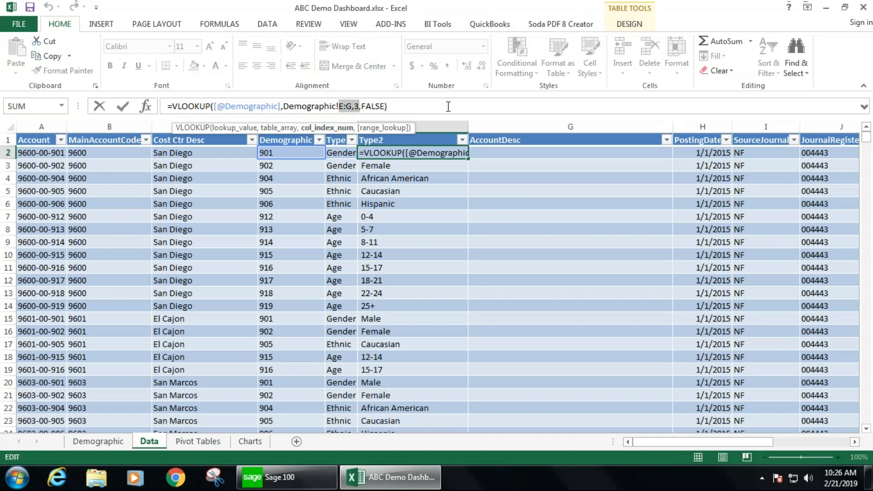
pyautogui.press('Escape')
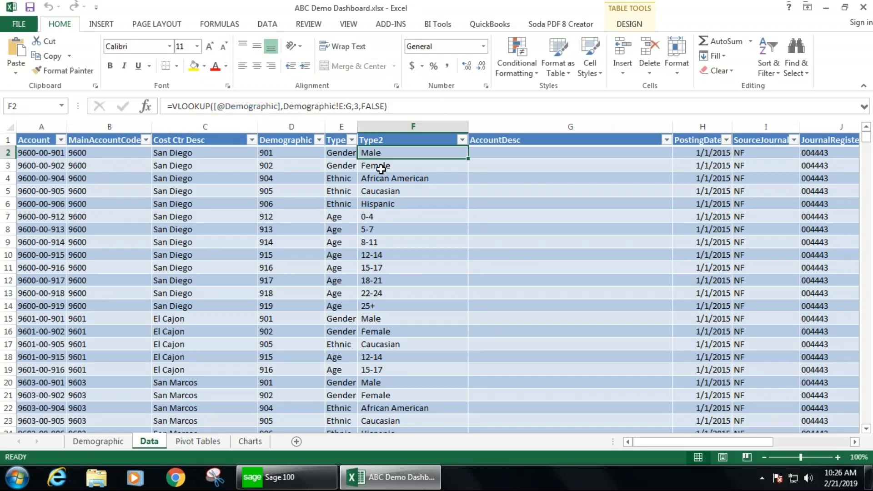
# - Cross-check the Demographic sheet's code and Type Desc entries against the Data sheet's Type and Type2 columns
pyautogui.click(280, 155)
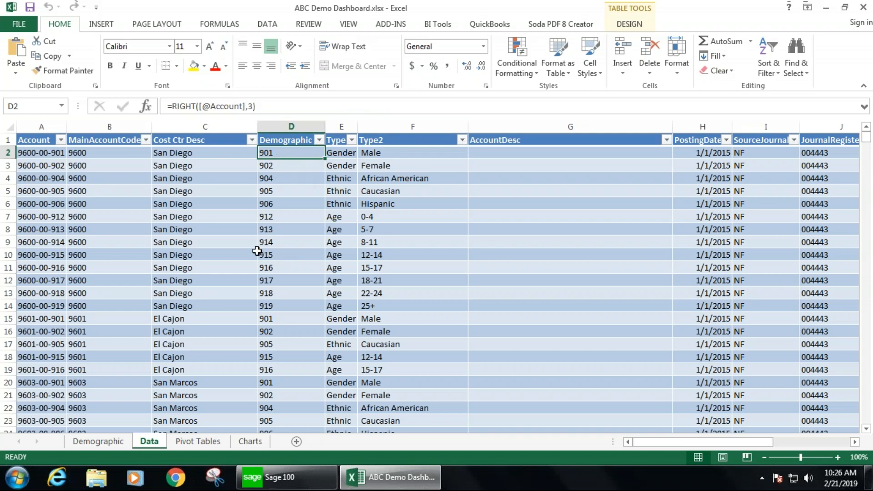
pyautogui.click(109, 443)
pyautogui.click(296, 262)
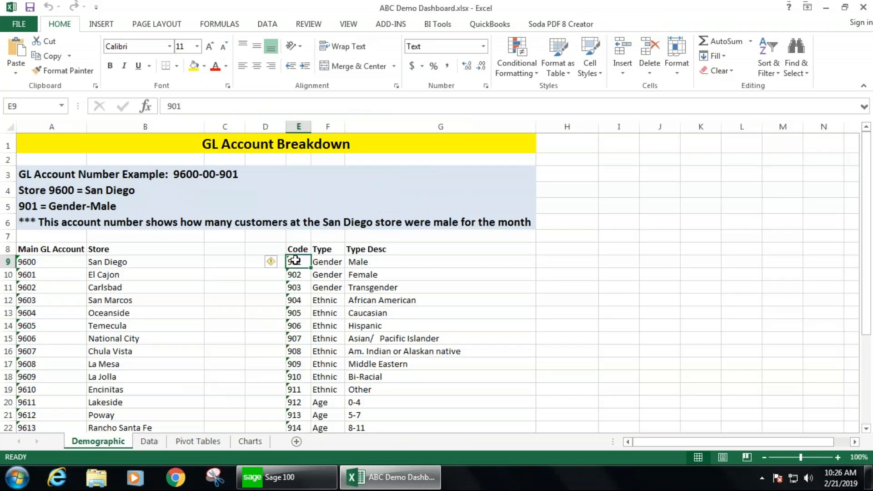
pyautogui.click(374, 262)
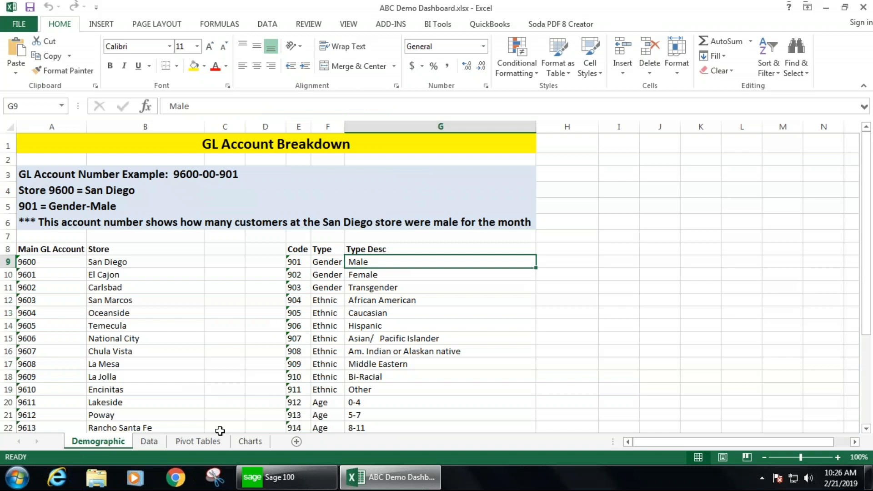
pyautogui.click(150, 441)
pyautogui.click(389, 154)
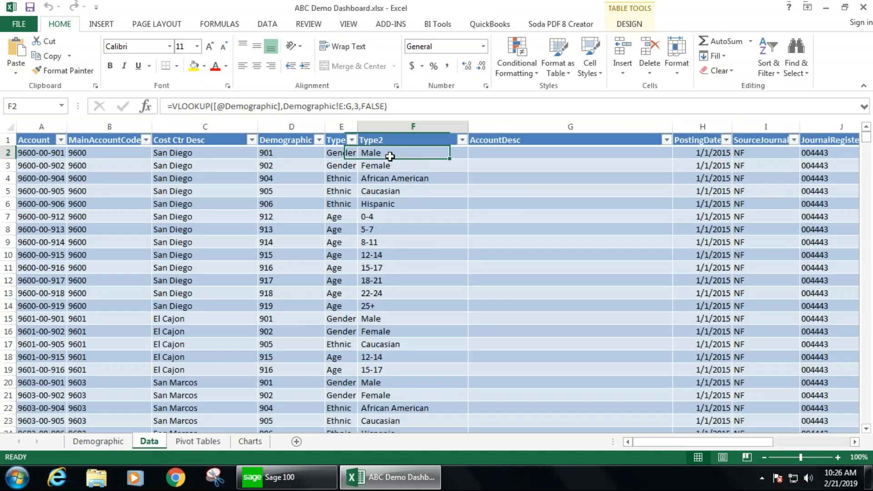
pyautogui.click(348, 154)
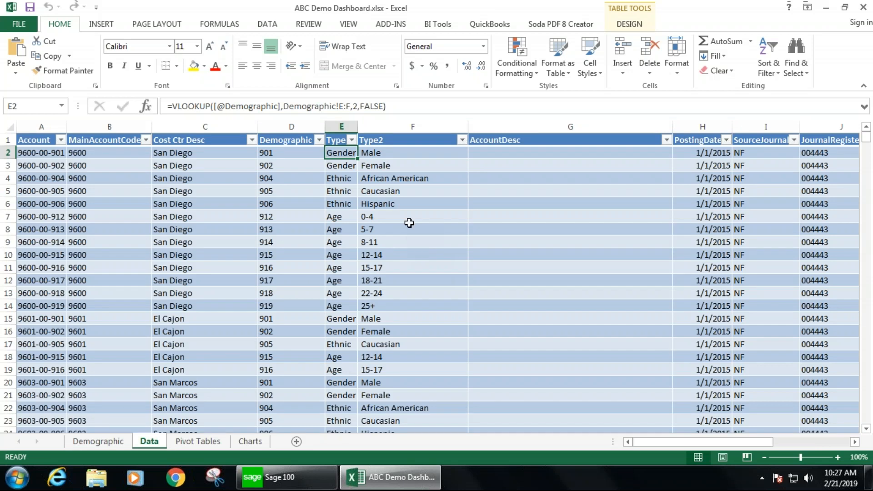
# - Review the Data table's Type and Type2 formulas and the remaining columns across to Amount, Period and Year
pyautogui.doubleClick(359, 161)
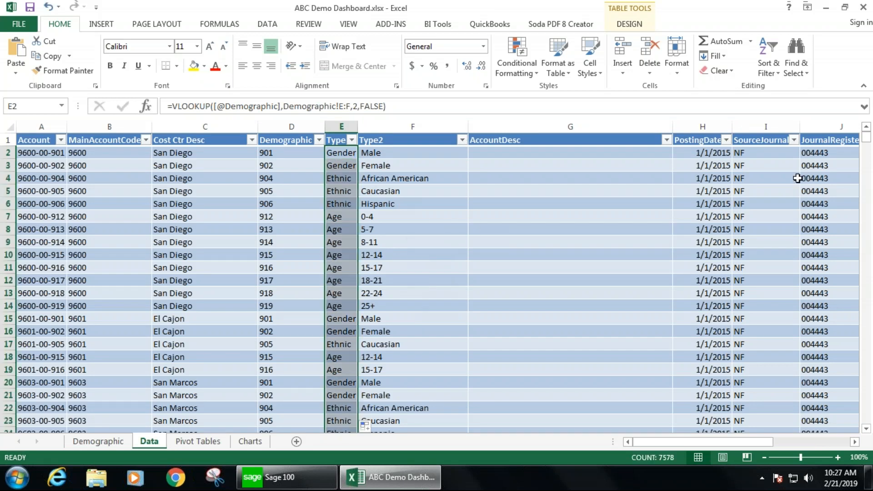
pyautogui.moveTo(866, 138); pyautogui.dragTo(872, 307)
pyautogui.moveTo(871, 348); pyautogui.dragTo(871, 130)
pyautogui.click(336, 155)
pyautogui.click(382, 153)
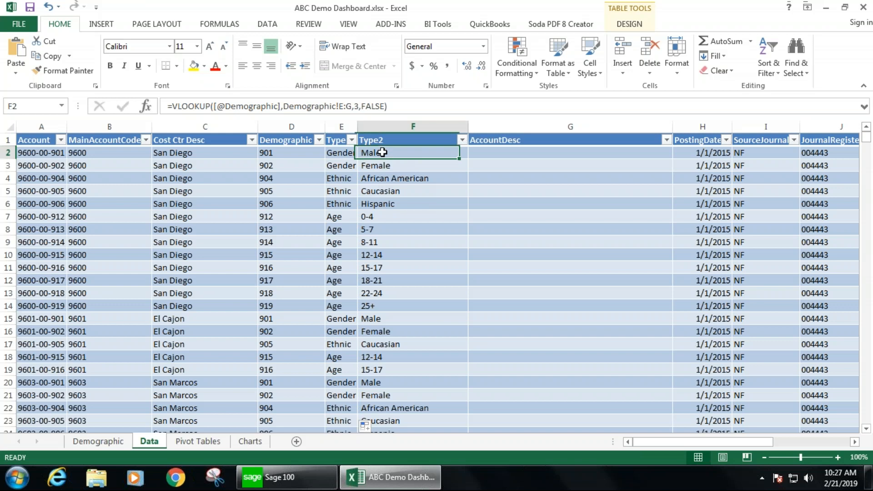
pyautogui.press('Right')
pyautogui.press('Right')
pyautogui.press('Right')
pyautogui.press('Right')
pyautogui.press('Right')
pyautogui.press('Right')
pyautogui.press('Right')
pyautogui.press('Right')
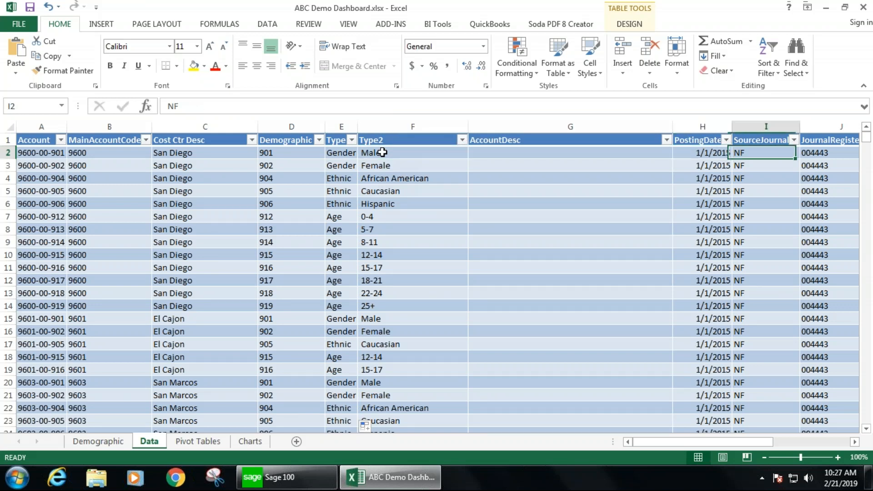
pyautogui.press('Left')
pyautogui.press('Left')
pyautogui.press('Left')
pyautogui.press('Left')
pyautogui.press('Left')
pyautogui.press('Left')
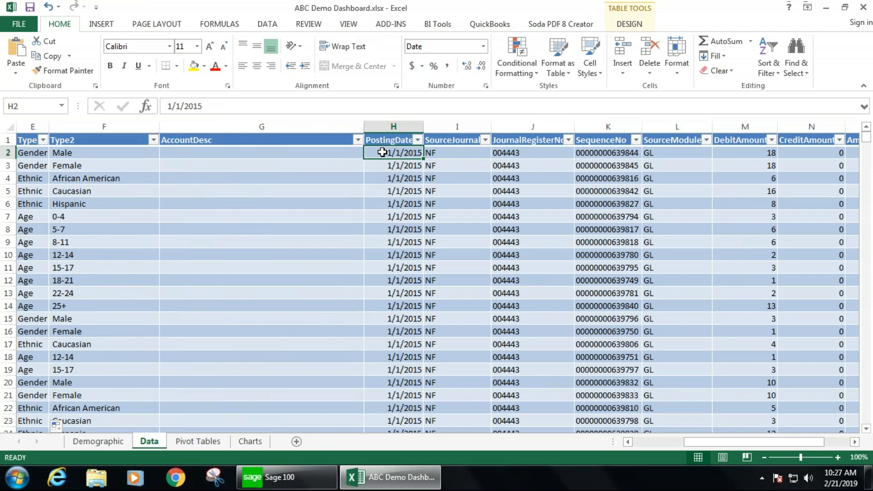
pyautogui.press('Right')
pyautogui.press('Right')
pyautogui.press('Right')
pyautogui.press('Right')
pyautogui.press('Right')
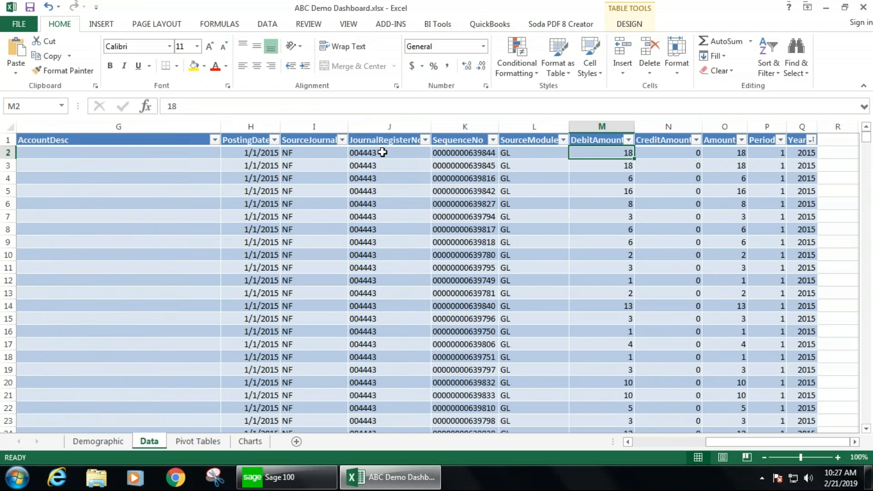
pyautogui.press('Left')
pyautogui.press('Left')
pyautogui.press('Left')
pyautogui.press('Left')
pyautogui.press('Left')
pyautogui.press('Left')
pyautogui.press('Left')
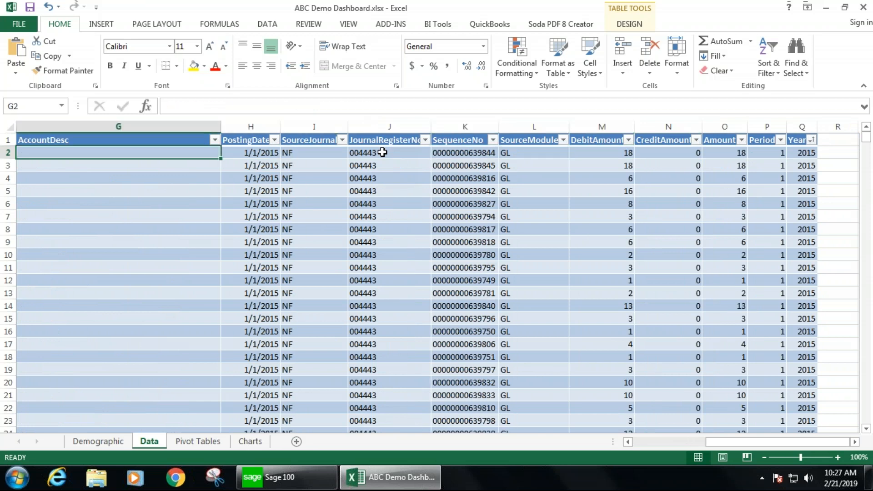
# - Re-check the Cost Ctr Desc and Type lookup formulas in the table's third row
pyautogui.press('Home')
pyautogui.press('Down')
pyautogui.press('Right')
pyautogui.press('Right')
pyautogui.press('Right')
pyautogui.press('Right')
pyautogui.press('Right')
pyautogui.press('Left')
pyautogui.press('Left')
pyautogui.press('Left')
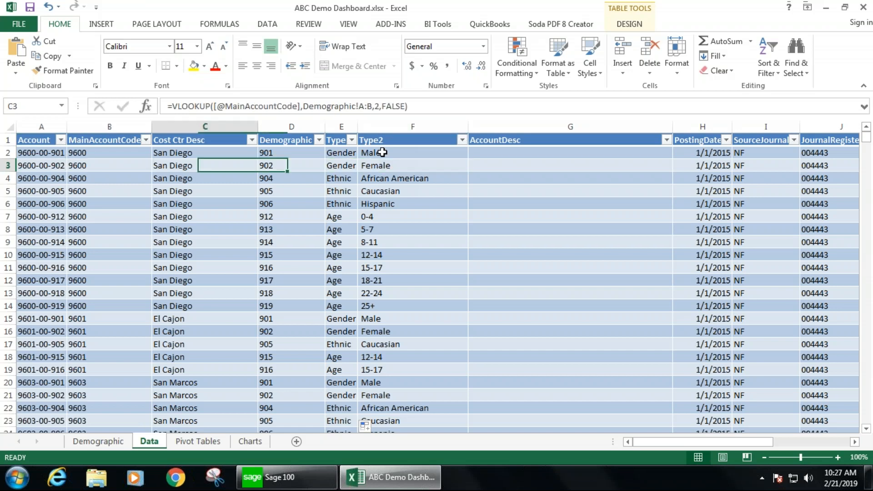
pyautogui.press('Right')
pyautogui.press('Right')
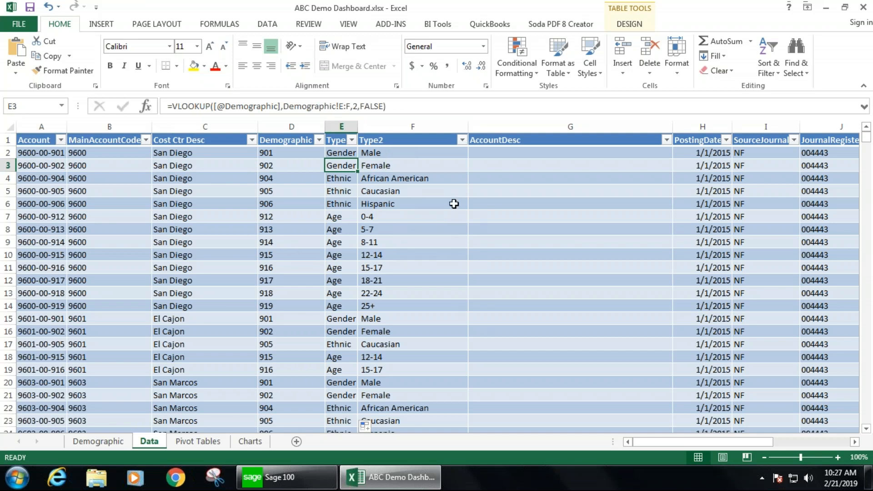
pyautogui.moveTo(866, 137)
pyautogui.mouseDown()
pyautogui.moveTo(872, 346)
pyautogui.moveTo(871, 131)
pyautogui.mouseUp()
# - Examine the existing pivot tables on the Pivot Tables sheet from top to bottom
pyautogui.click(207, 442)
pyautogui.moveTo(647, 441); pyautogui.dragTo(644, 439)
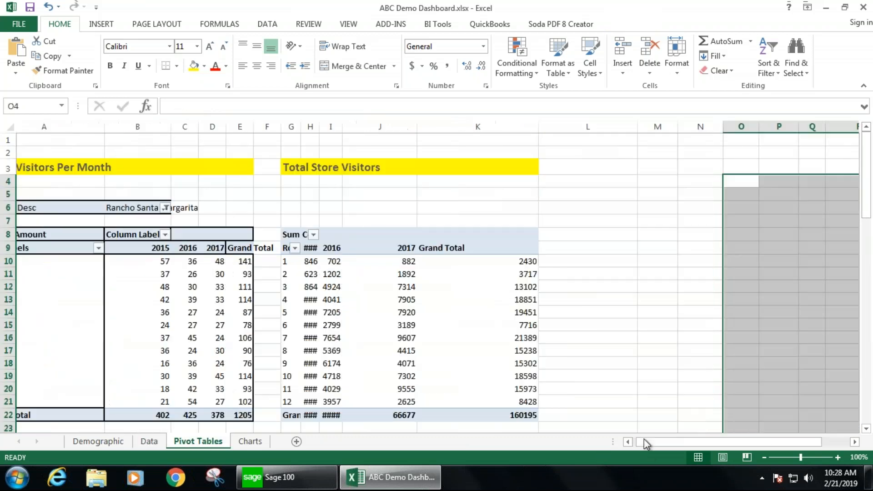
pyautogui.click(127, 184)
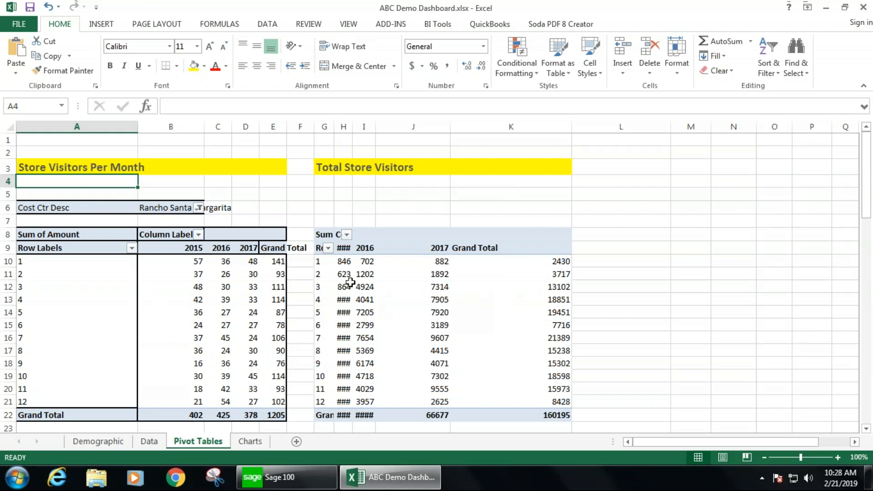
pyautogui.scroll(-7, 392, 302)
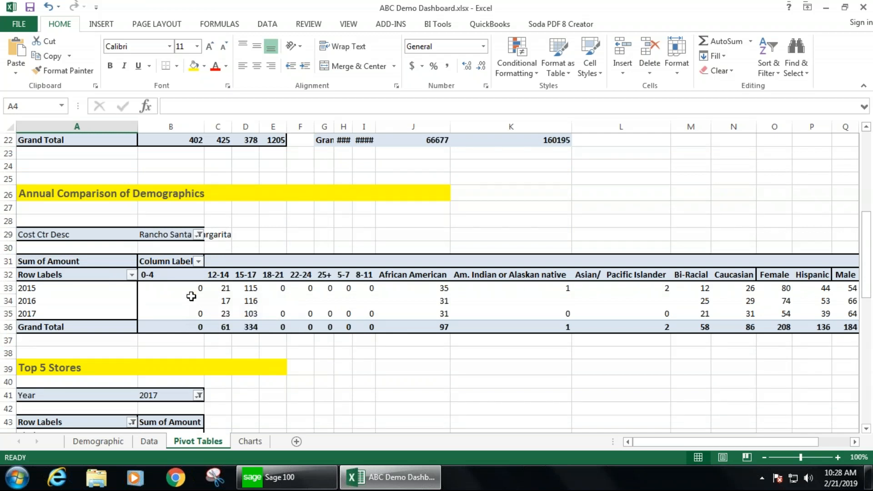
pyautogui.scroll(-5, 191, 297)
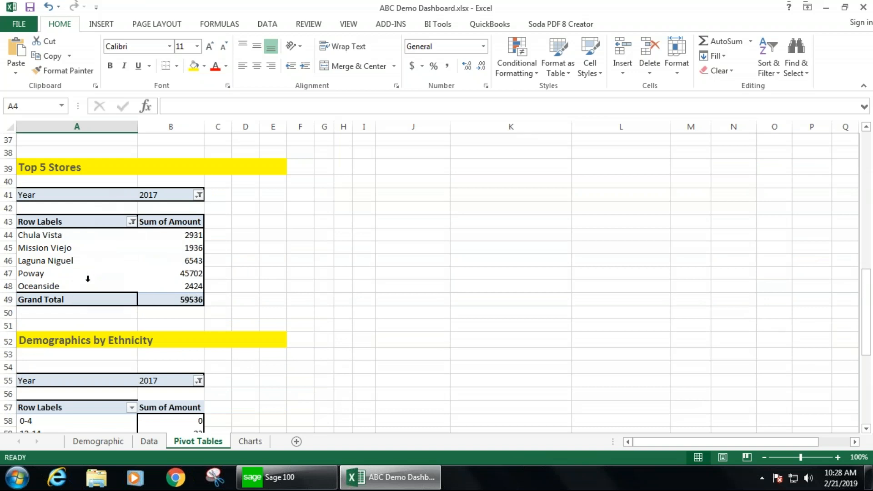
pyautogui.scroll(-3, 266, 276)
pyautogui.scroll(-6, 266, 276)
pyautogui.scroll(4, 267, 277)
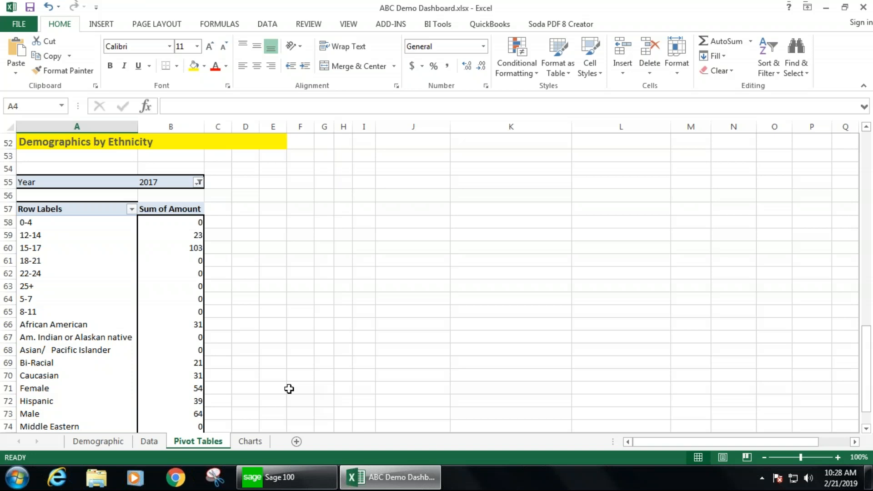
pyautogui.click(265, 25)
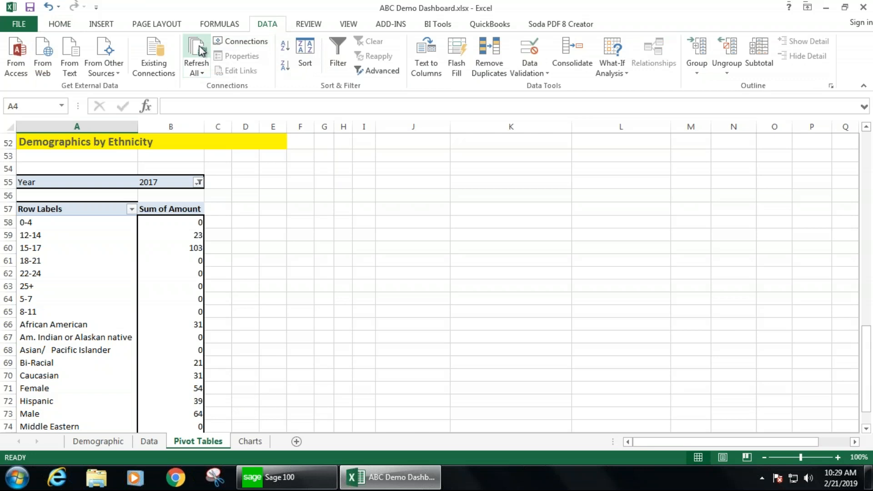
pyautogui.click(284, 235)
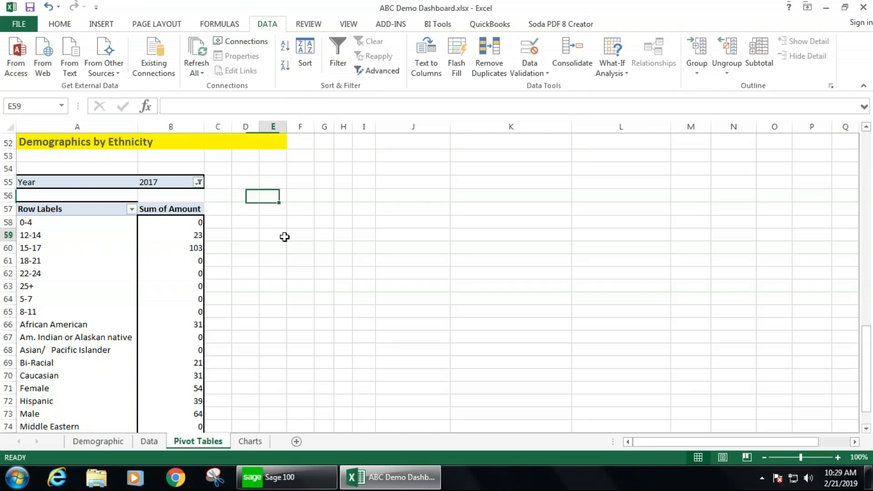
pyautogui.scroll(14, 285, 236)
pyautogui.scroll(3, 284, 236)
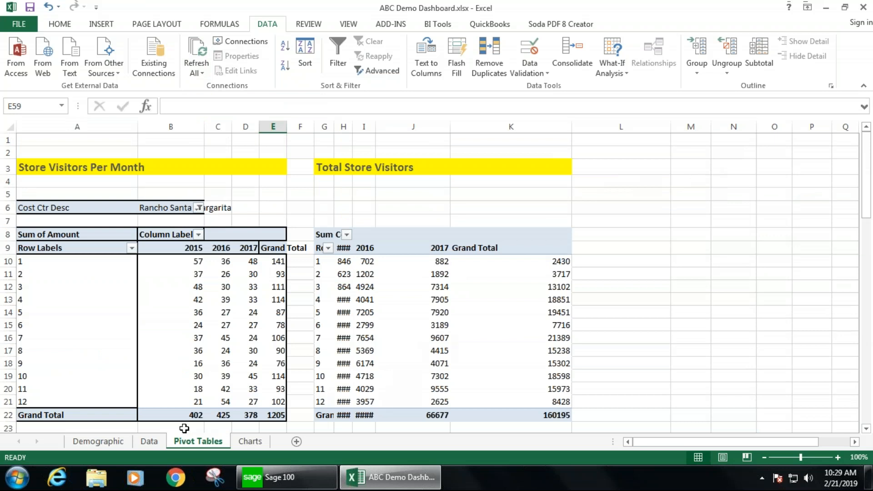
# - Insert a PivotTable from the Data table, placed on the existing Pivot Tables sheet at cell M8
pyautogui.click(150, 441)
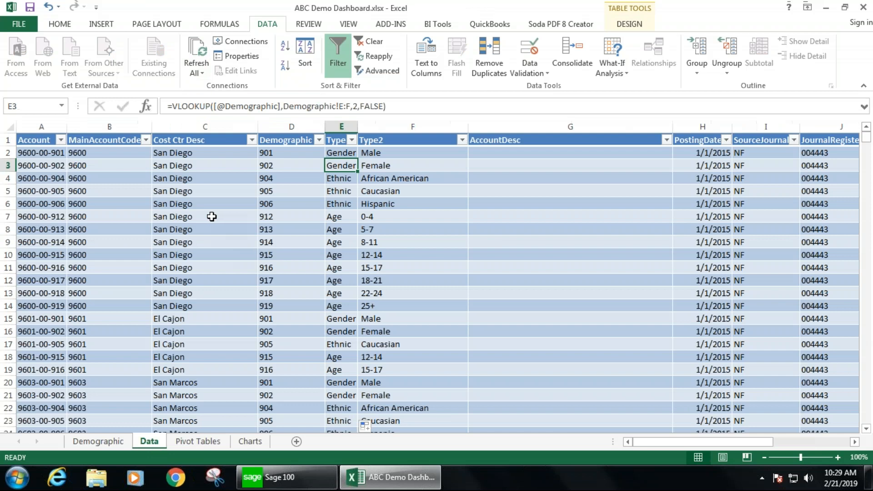
pyautogui.click(210, 217)
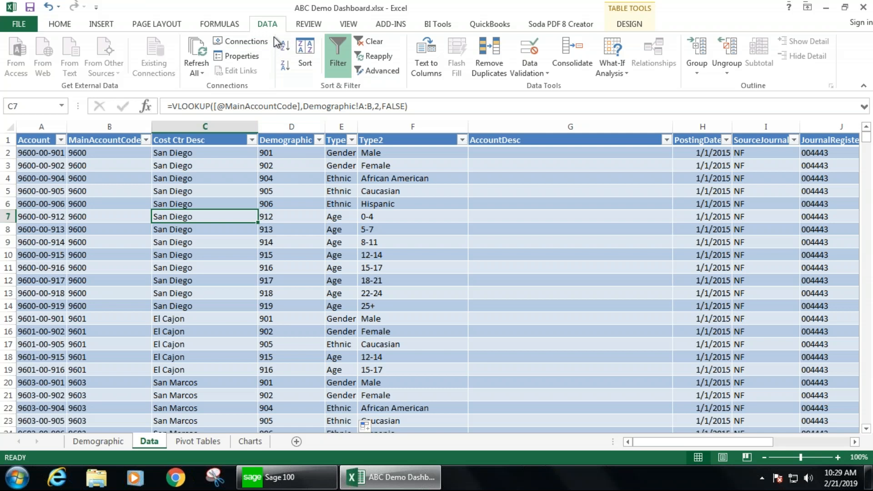
pyautogui.click(101, 25)
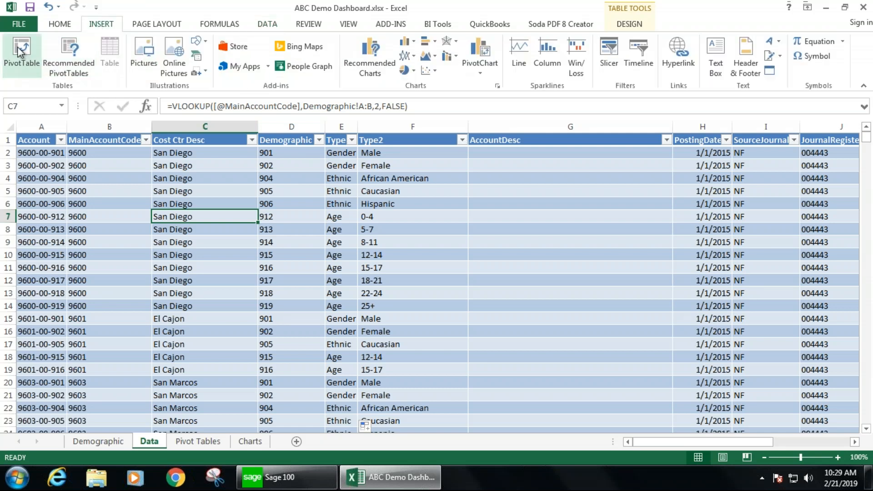
pyautogui.click(19, 50)
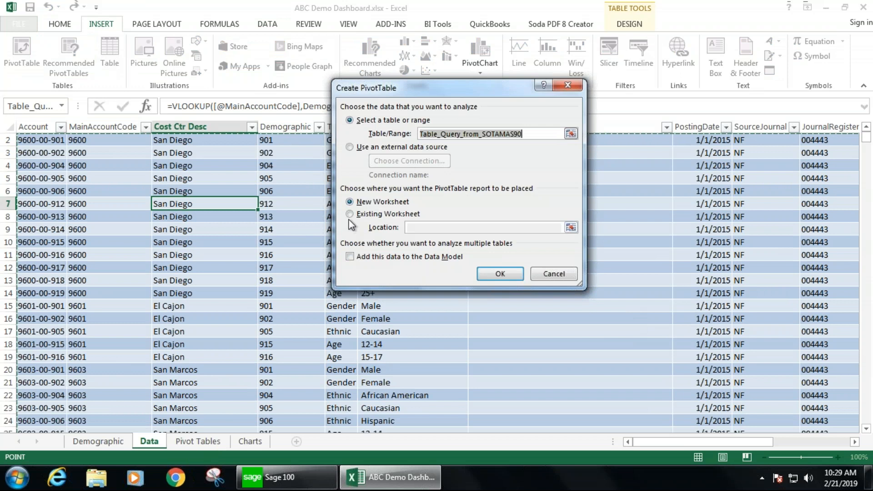
pyautogui.click(374, 216)
pyautogui.click(570, 228)
pyautogui.click(212, 442)
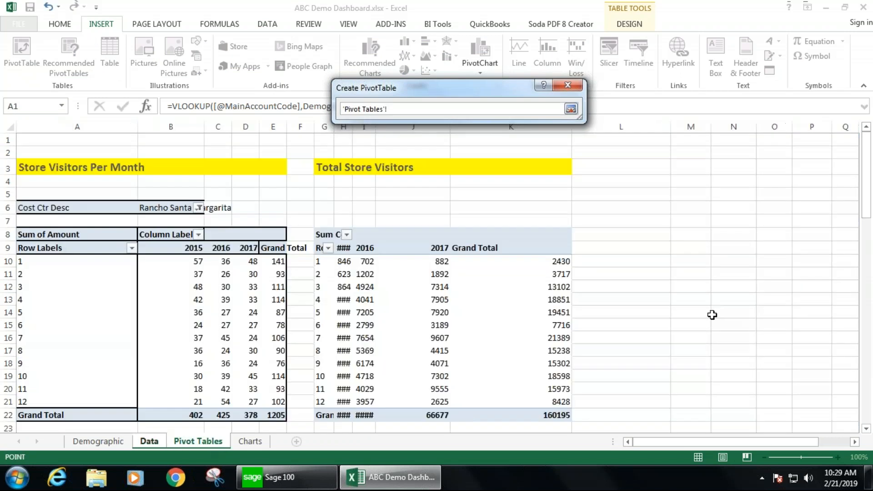
pyautogui.click(854, 442)
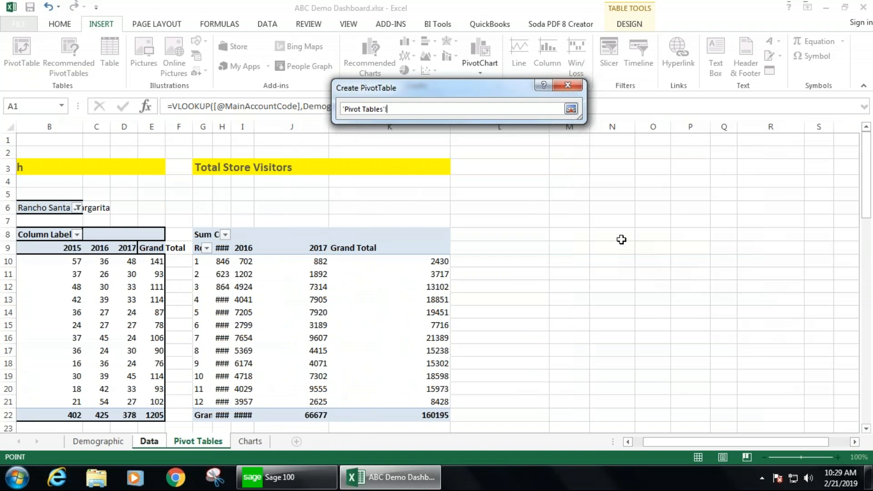
pyautogui.scroll(-2, 656, 257)
pyautogui.scroll(2, 656, 257)
pyautogui.click(572, 233)
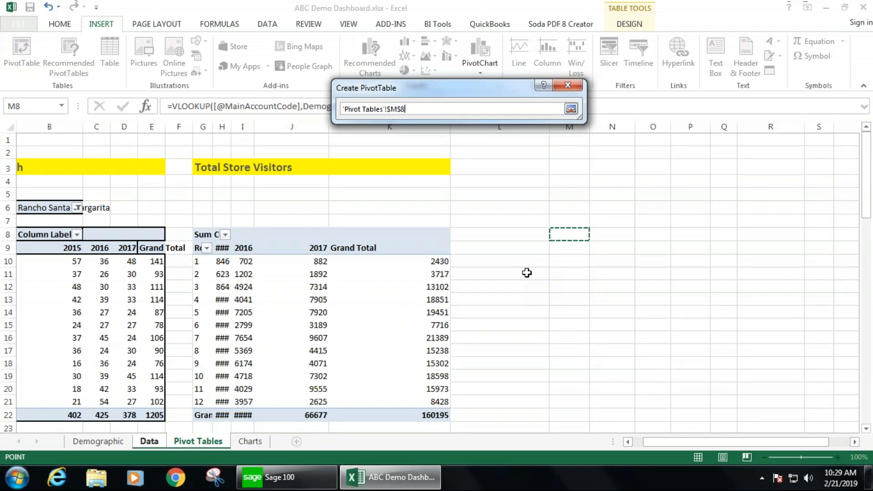
pyautogui.click(570, 109)
pyautogui.click(500, 273)
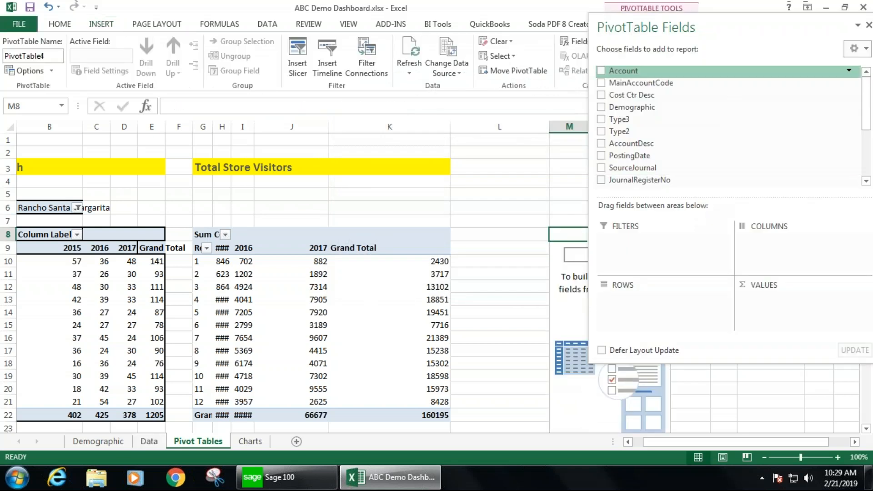
# - Lay out the pivot with Cost Ctr Desc as filter, Period as rows, Year as columns and Sum of Amount as values
pyautogui.moveTo(745, 25); pyautogui.dragTo(327, 67)
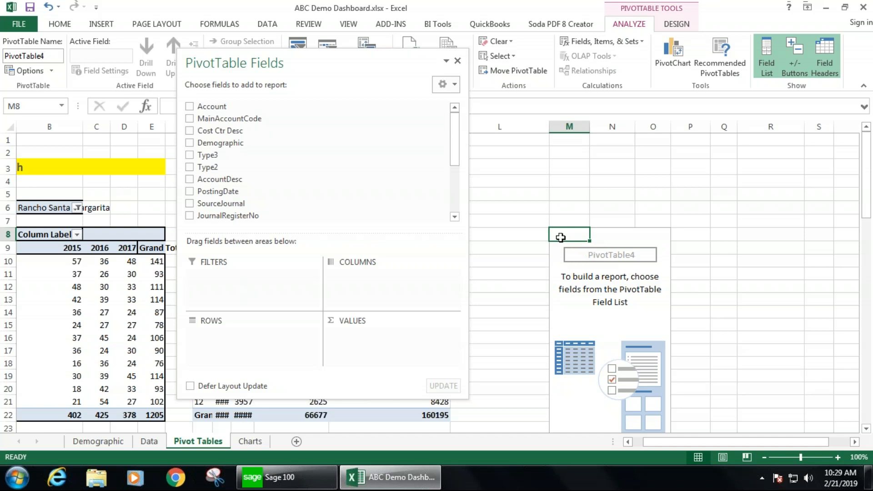
pyautogui.moveTo(232, 131); pyautogui.dragTo(262, 281)
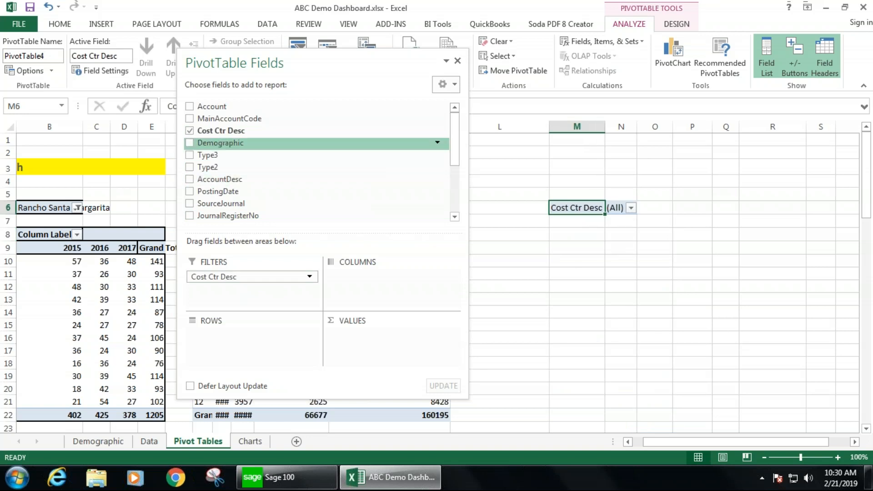
pyautogui.moveTo(456, 150); pyautogui.dragTo(456, 185)
pyautogui.moveTo(218, 187); pyautogui.dragTo(240, 338)
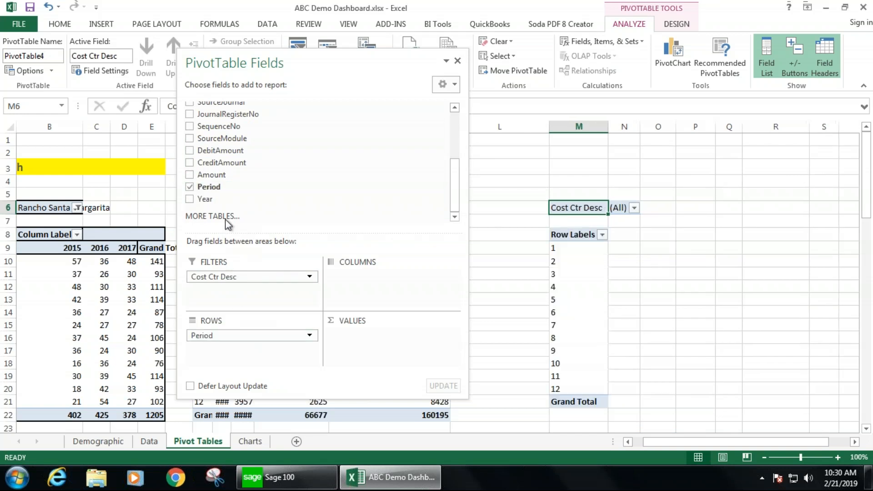
pyautogui.moveTo(205, 199); pyautogui.dragTo(364, 293)
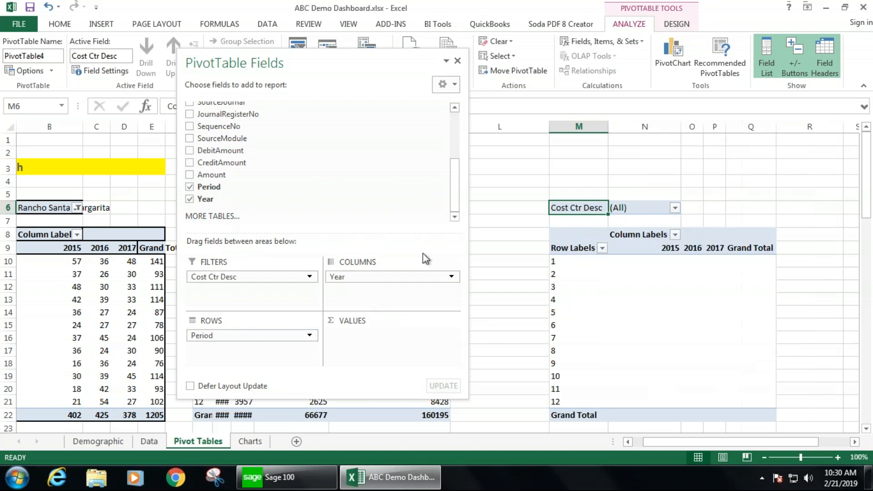
pyautogui.moveTo(213, 175); pyautogui.dragTo(372, 335)
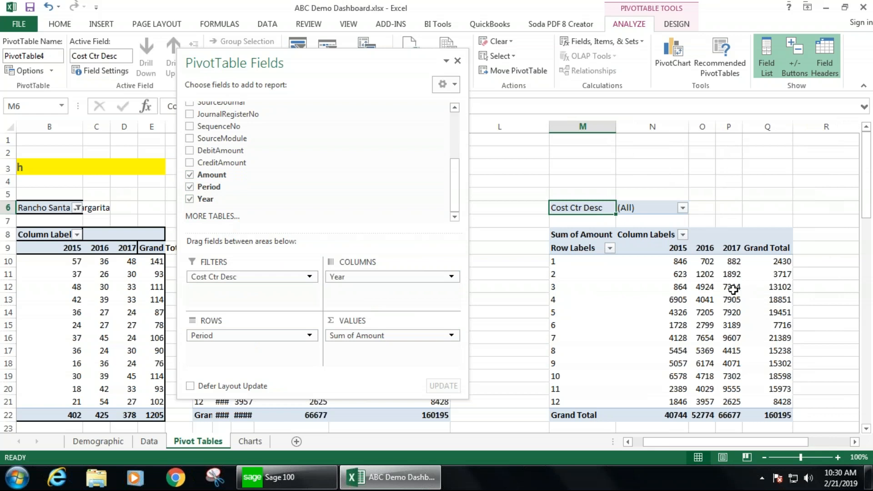
# - Compare the Data sheet's Amount, Period and Year columns against the new pivot's totals
pyautogui.click(157, 443)
pyautogui.click(835, 446)
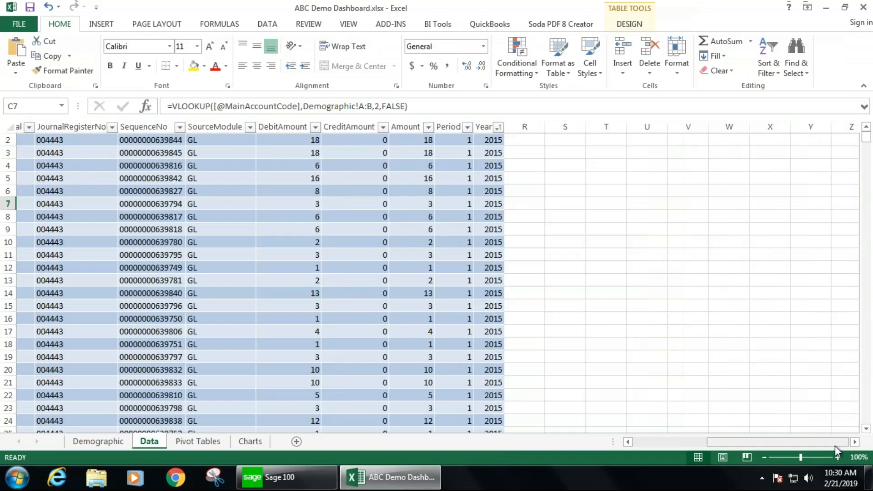
pyautogui.moveTo(868, 140); pyautogui.dragTo(867, 133)
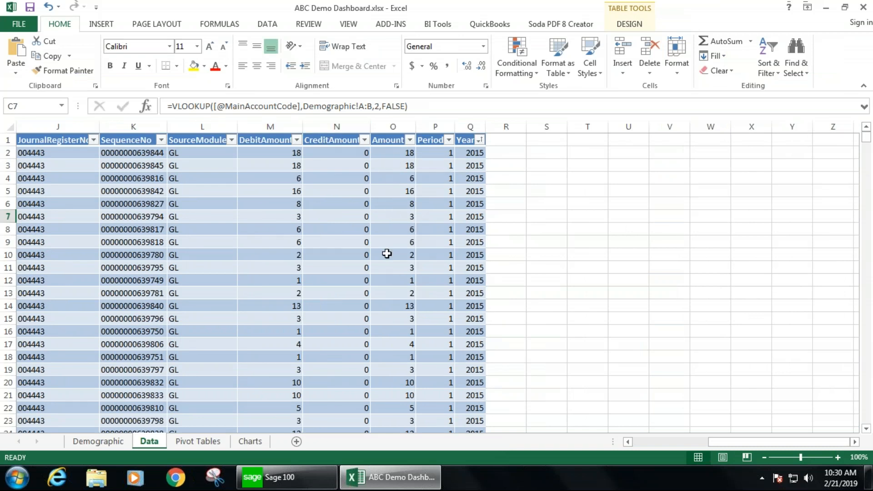
pyautogui.click(198, 442)
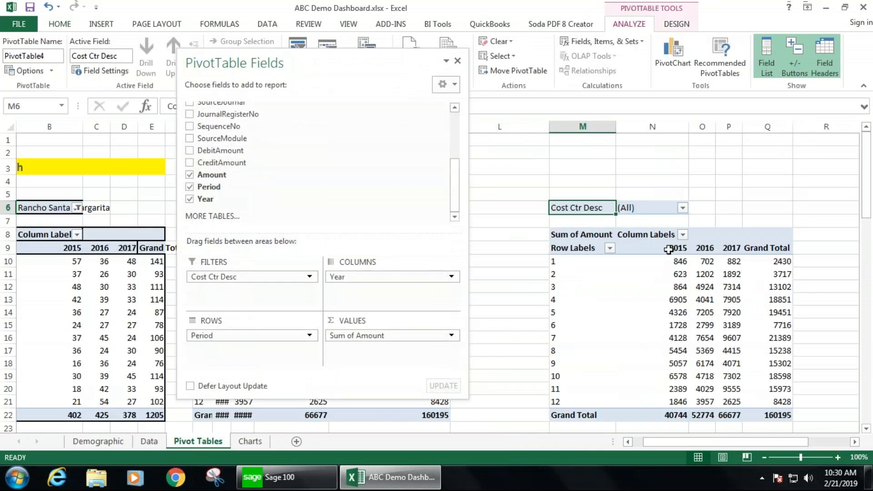
pyautogui.click(682, 208)
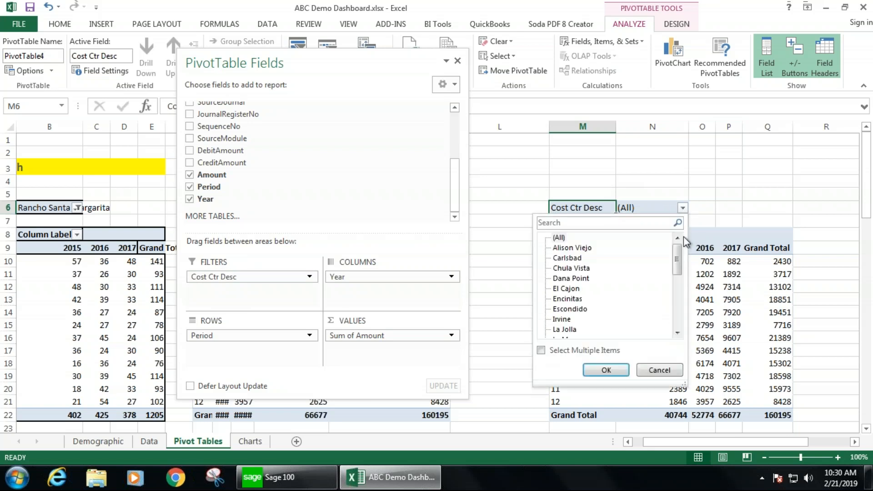
pyautogui.moveTo(680, 250)
pyautogui.mouseDown()
pyautogui.moveTo(681, 282)
pyautogui.moveTo(681, 256)
pyautogui.mouseUp()
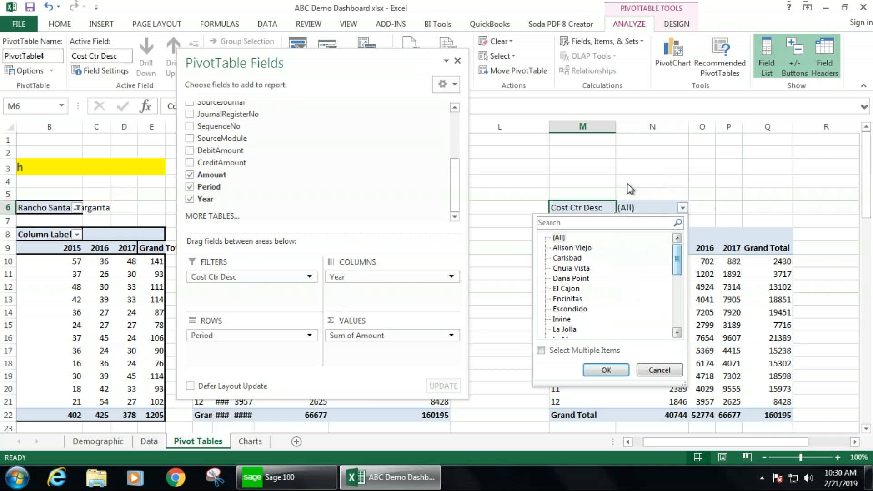
pyautogui.click(458, 66)
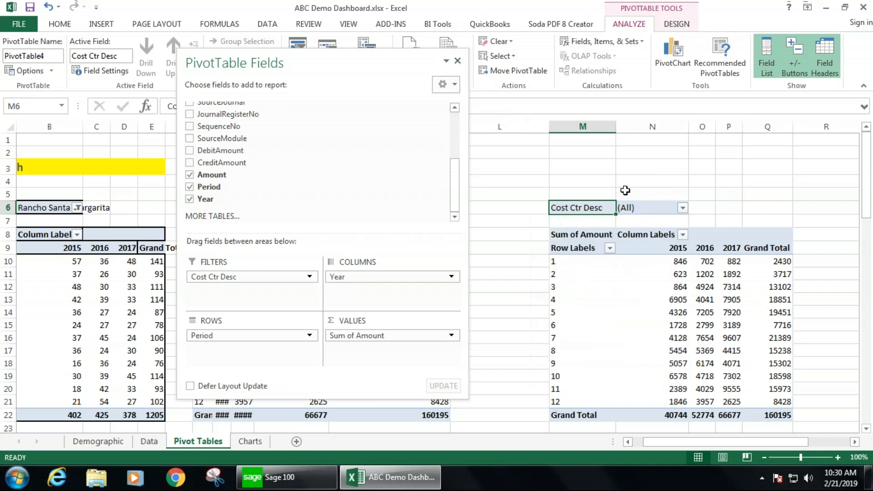
# - Filter the new pivot's Cost Ctr Desc field to Rancho Santa Margarita
pyautogui.click(458, 61)
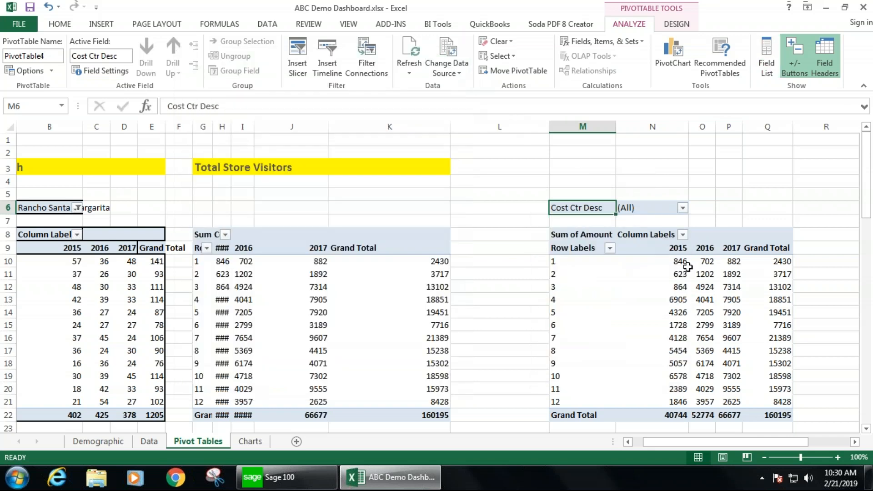
pyautogui.moveTo(679, 263)
pyautogui.click(683, 208)
pyautogui.moveTo(678, 252); pyautogui.dragTo(678, 309)
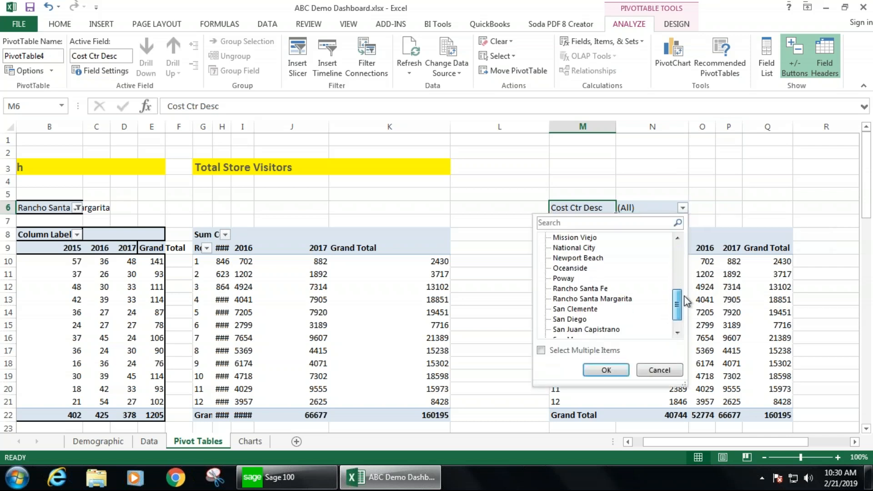
pyautogui.click(635, 300)
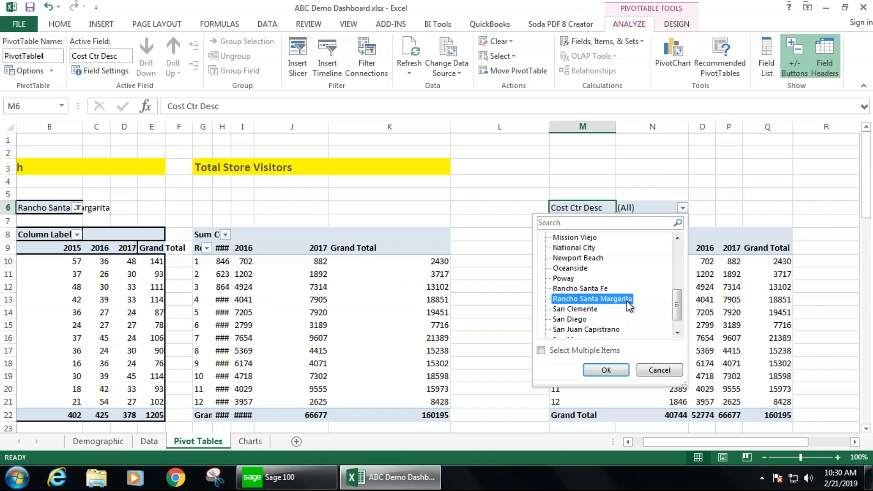
pyautogui.click(606, 370)
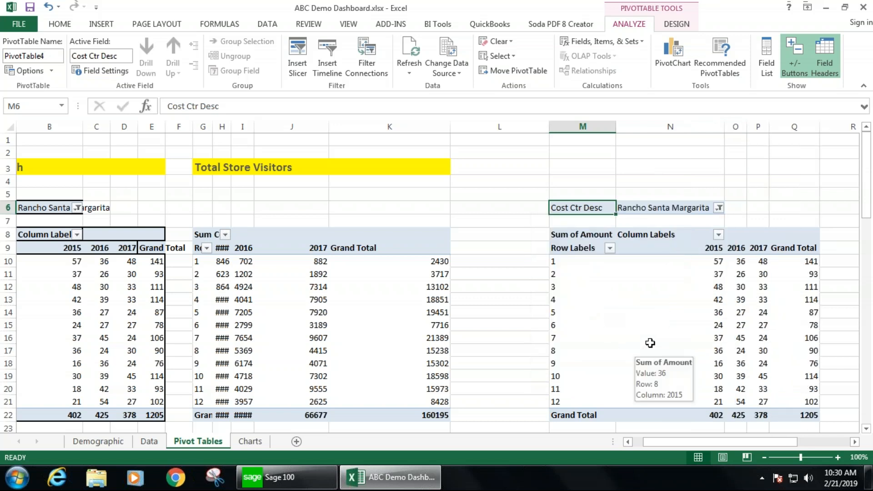
# - Compare the new pivot's values with the Store Visitors Per Month pivot
pyautogui.moveTo(711, 261); pyautogui.dragTo(764, 398)
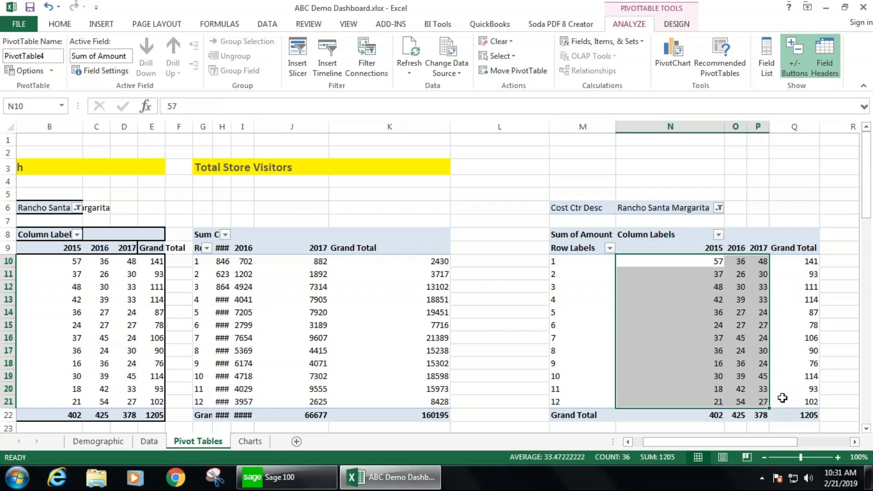
pyautogui.moveTo(764, 441); pyautogui.dragTo(763, 440)
pyautogui.moveTo(707, 443); pyautogui.dragTo(681, 446)
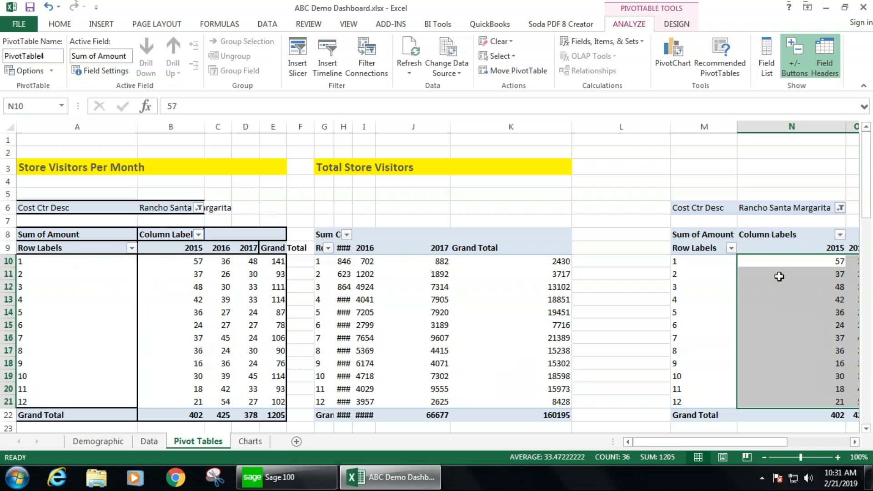
pyautogui.moveTo(763, 447); pyautogui.dragTo(819, 442)
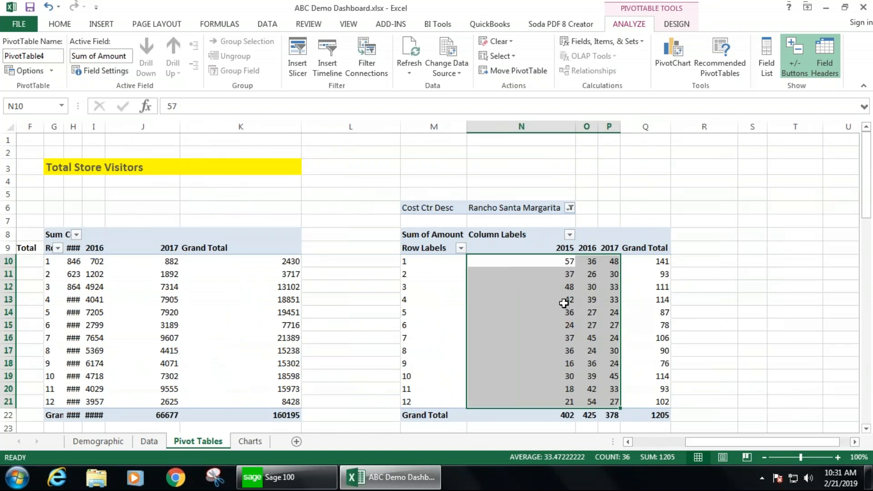
pyautogui.moveTo(564, 303)
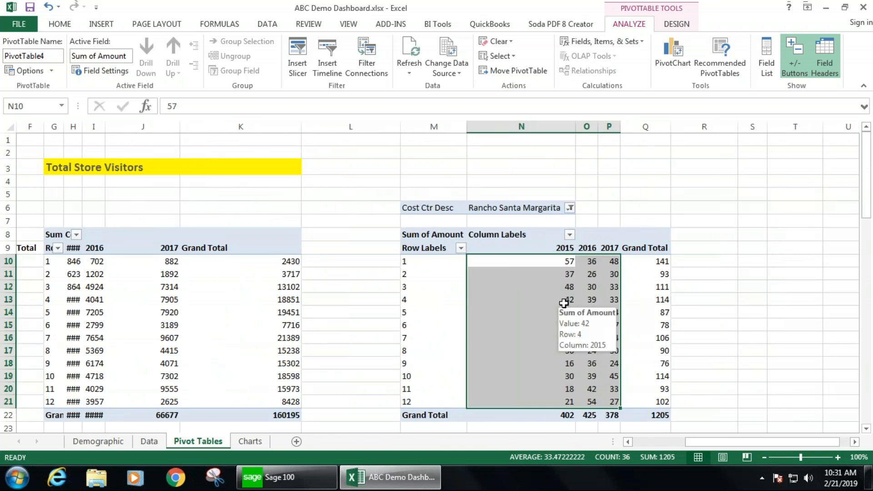
# - Remove the Cost Ctr Desc field from the new pivot's filters
pyautogui.click(508, 300)
pyautogui.rightClick(509, 300)
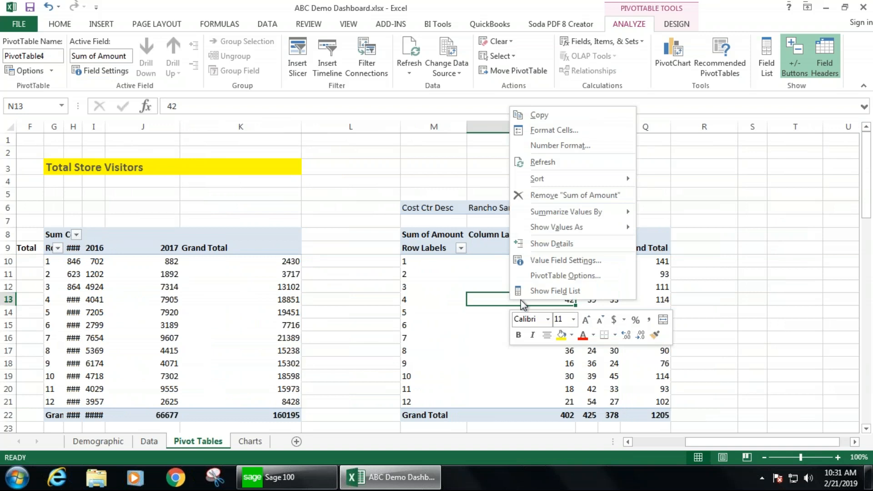
pyautogui.click(531, 296)
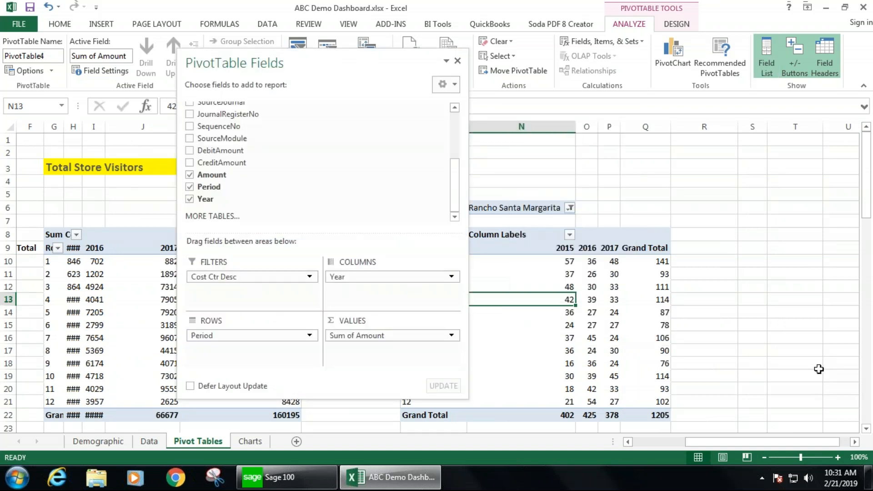
pyautogui.moveTo(309, 57); pyautogui.dragTo(713, 57)
pyautogui.moveTo(636, 273); pyautogui.dragTo(671, 173)
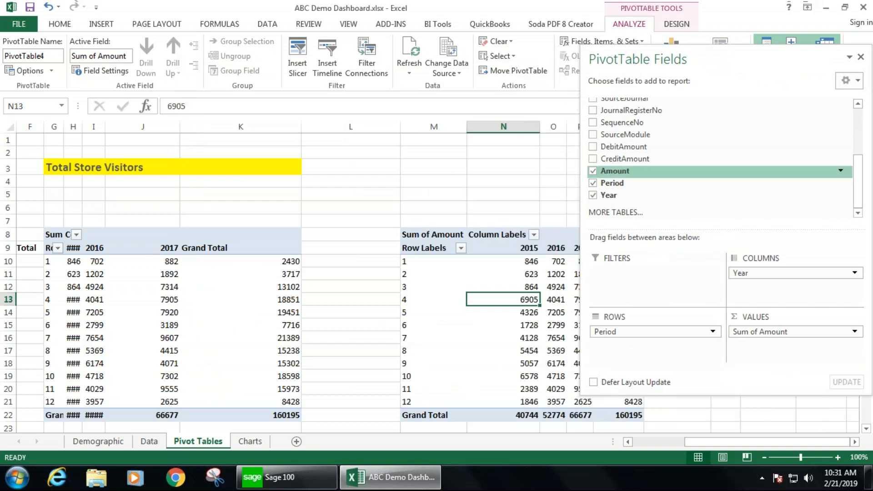
# - Compare the new pivot's totals with the Total Store Visitors pivot
pyautogui.click(485, 179)
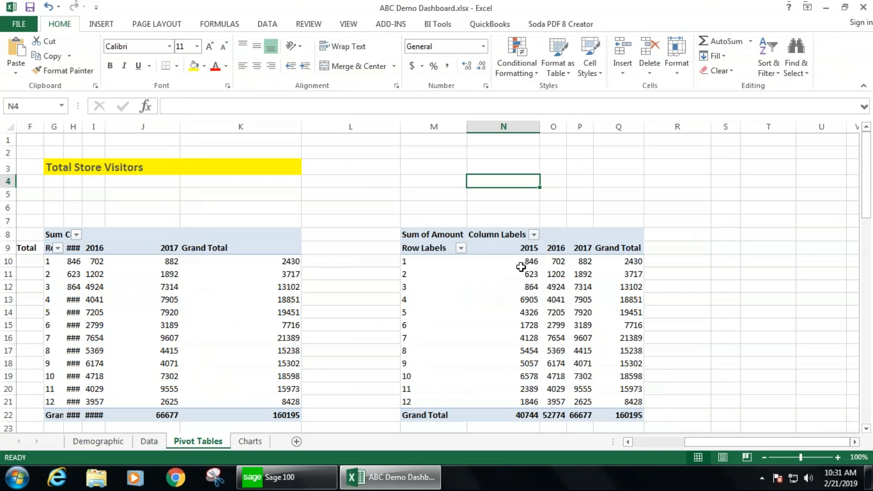
pyautogui.click(47, 261)
pyautogui.moveTo(50, 286); pyautogui.dragTo(83, 399)
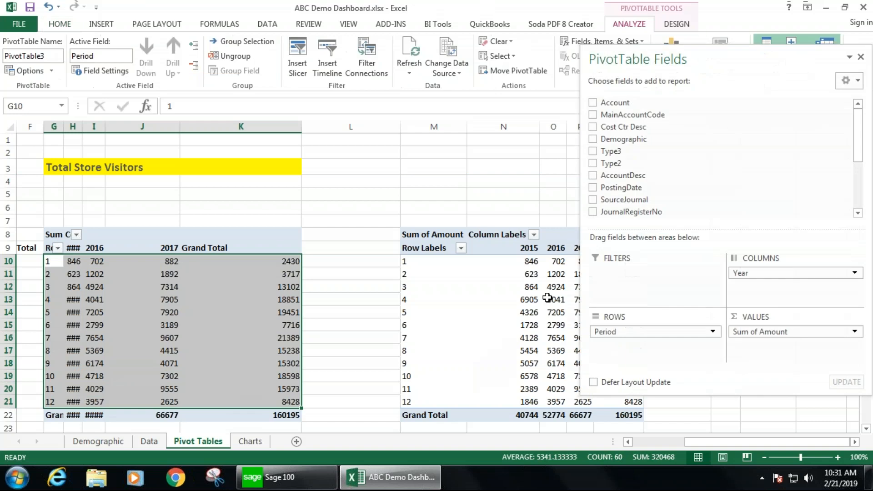
pyautogui.click(497, 194)
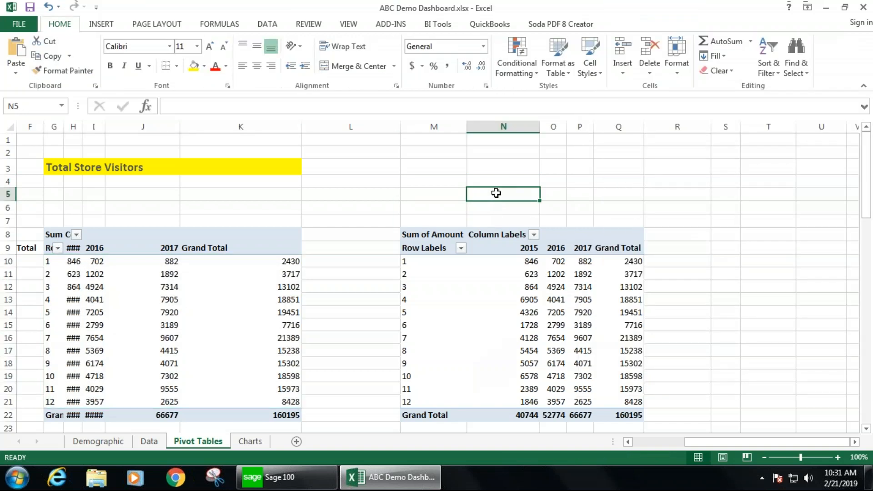
pyautogui.moveTo(708, 446); pyautogui.dragTo(628, 450)
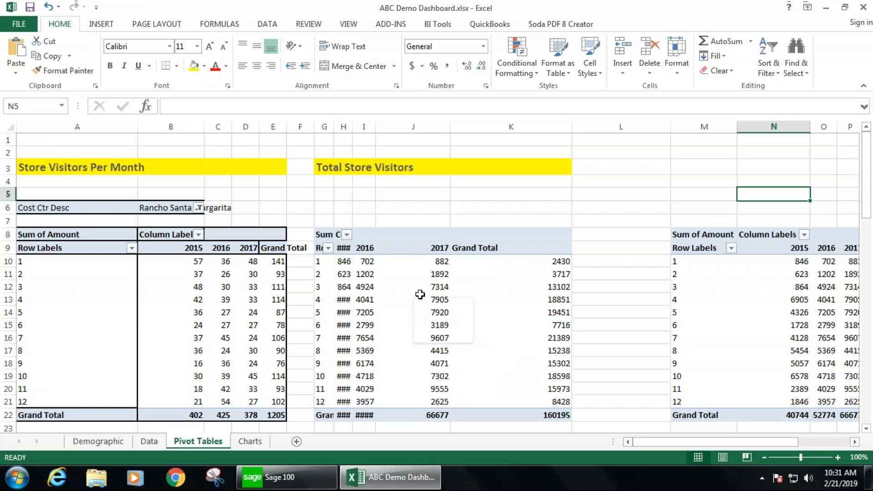
pyautogui.moveTo(420, 294)
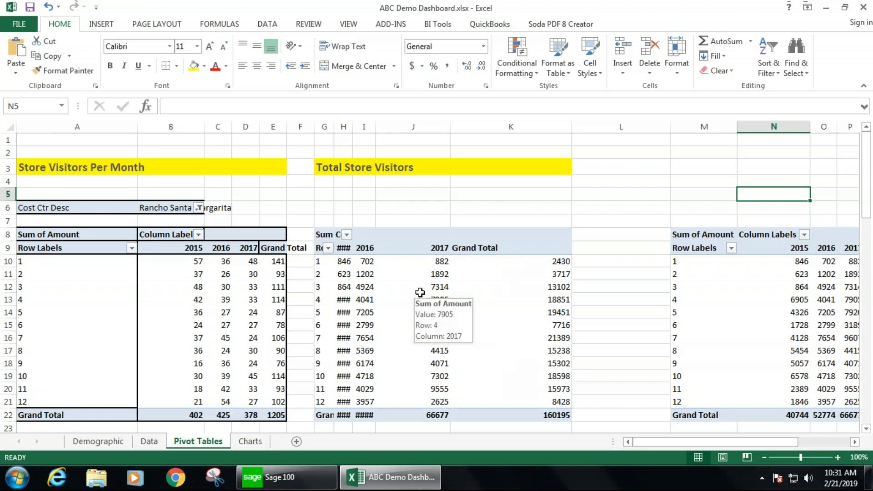
# - Examine the Top 5 Stores pivot and its store row label filter
pyautogui.scroll(-8, 422, 289)
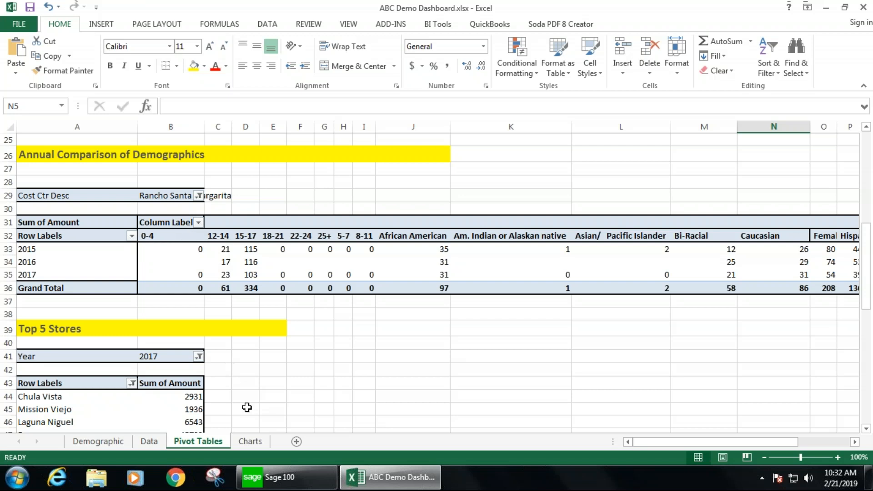
pyautogui.scroll(-1, 281, 393)
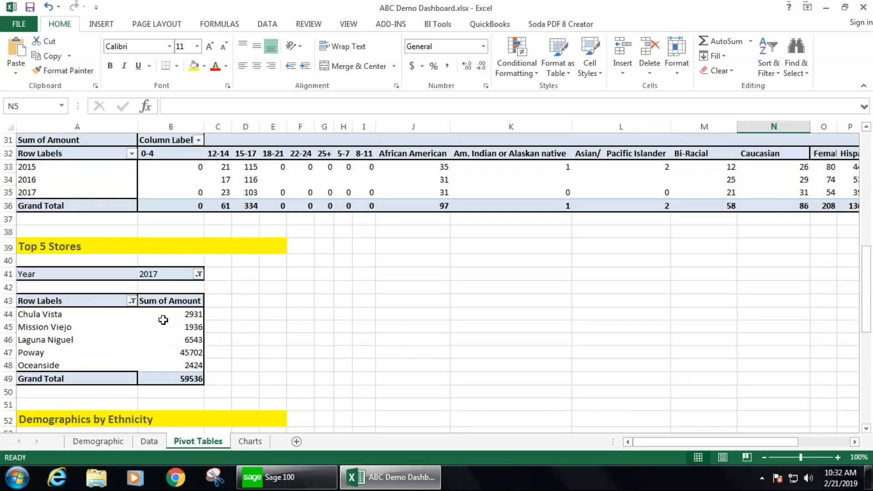
pyautogui.click(108, 314)
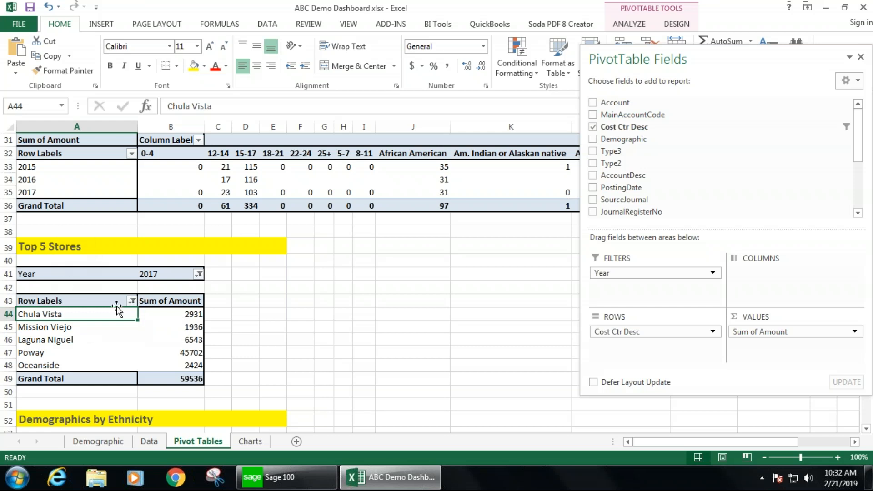
pyautogui.click(131, 300)
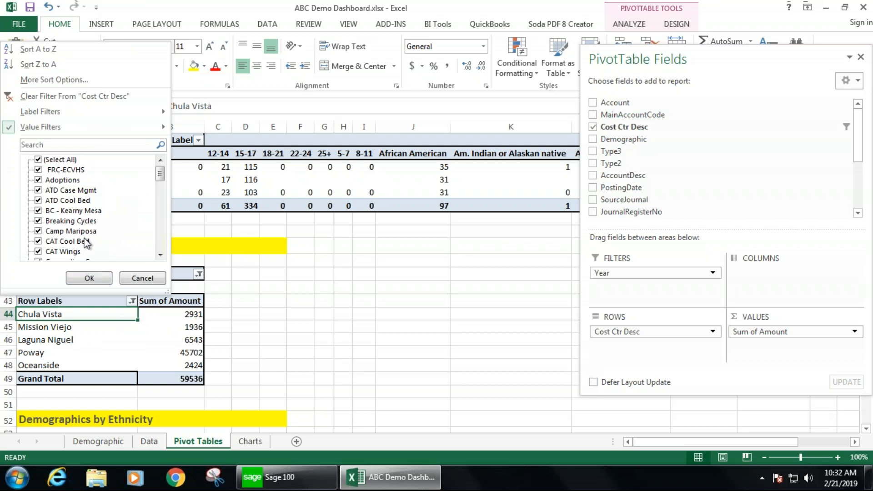
pyautogui.click(89, 278)
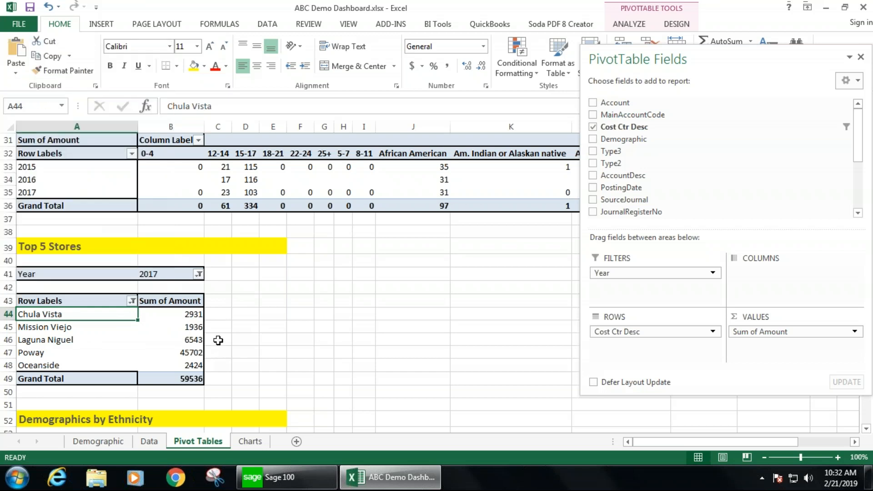
# - Review the Top 10 value filter settings on the Top 5 Stores pivot's store rows
pyautogui.moveTo(75, 313); pyautogui.dragTo(74, 417)
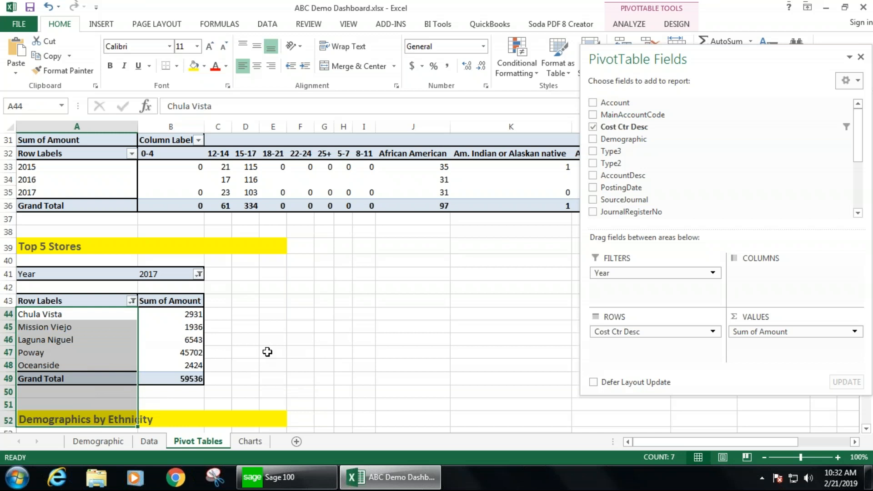
pyautogui.click(132, 301)
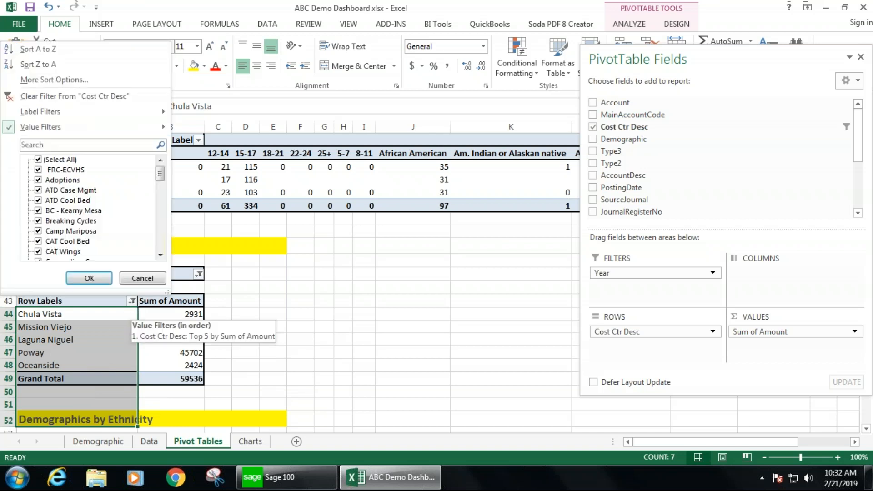
pyautogui.moveTo(138, 129)
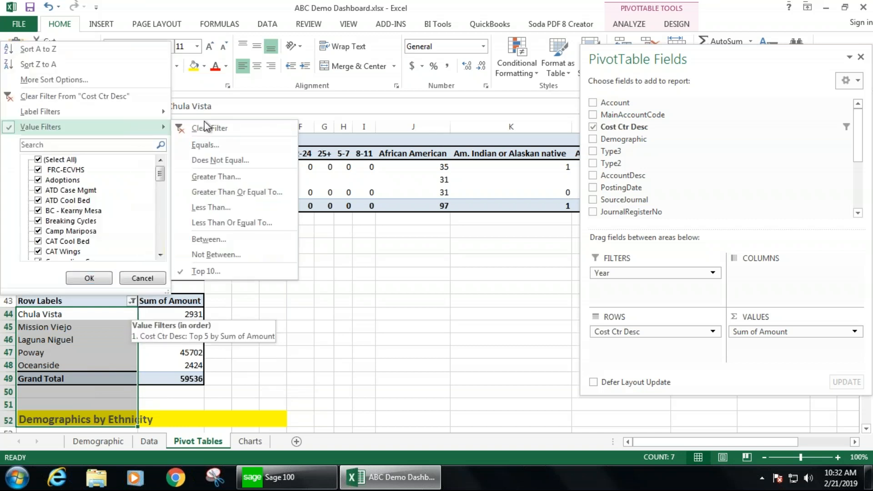
pyautogui.click(225, 271)
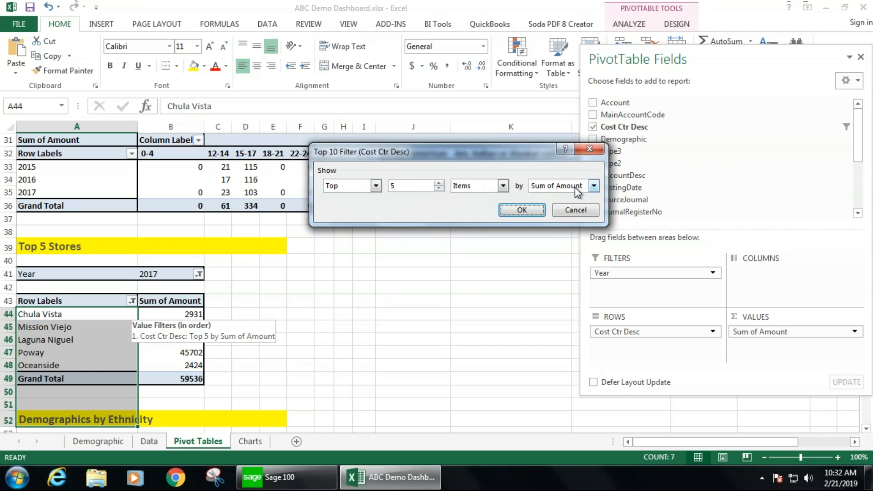
pyautogui.click(522, 210)
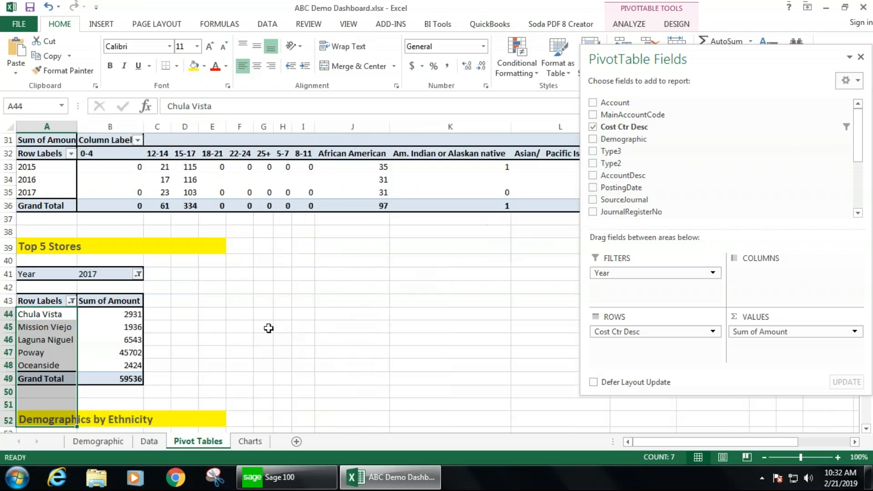
# - Sort the Top 5 Stores pivot's store names Z to A
pyautogui.click(57, 353)
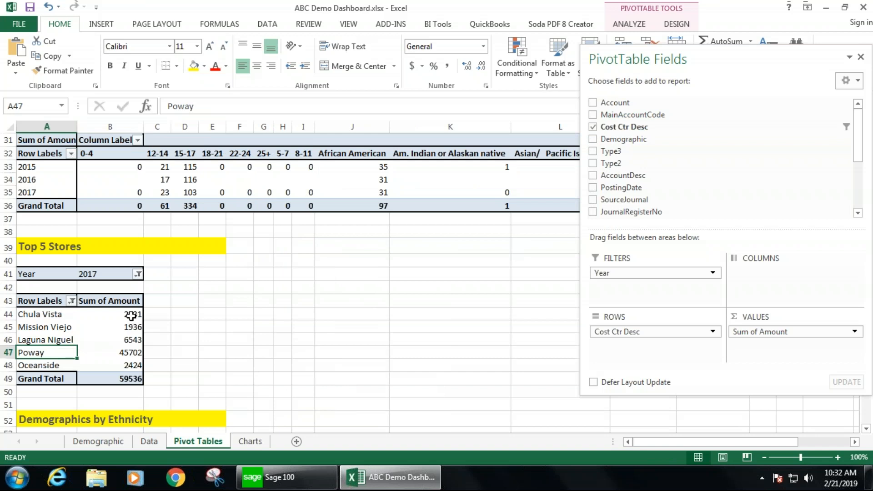
pyautogui.click(71, 301)
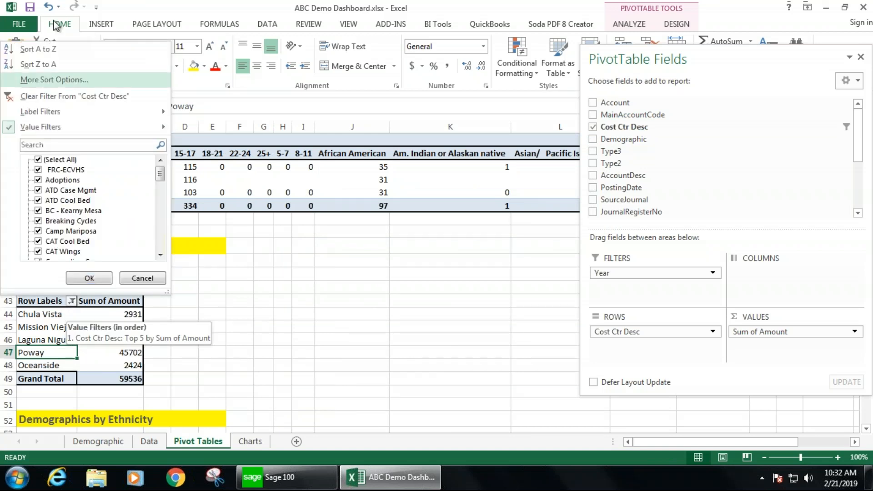
pyautogui.click(49, 65)
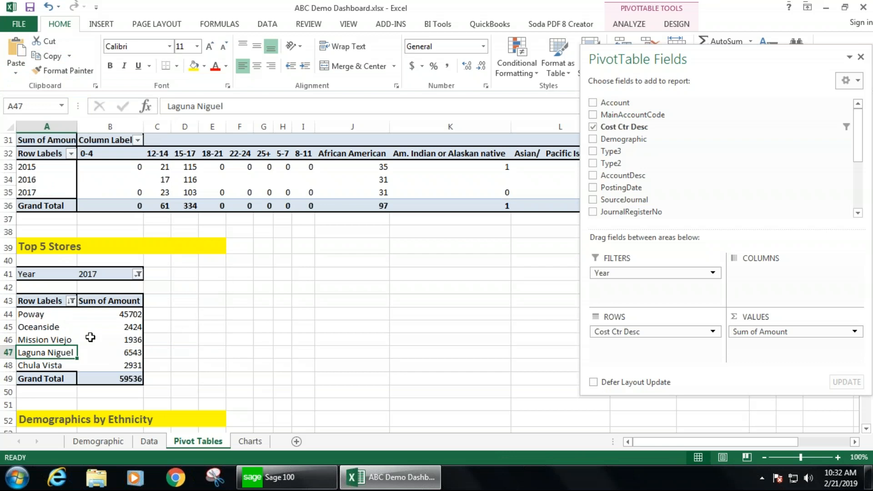
pyautogui.moveTo(52, 317); pyautogui.dragTo(111, 375)
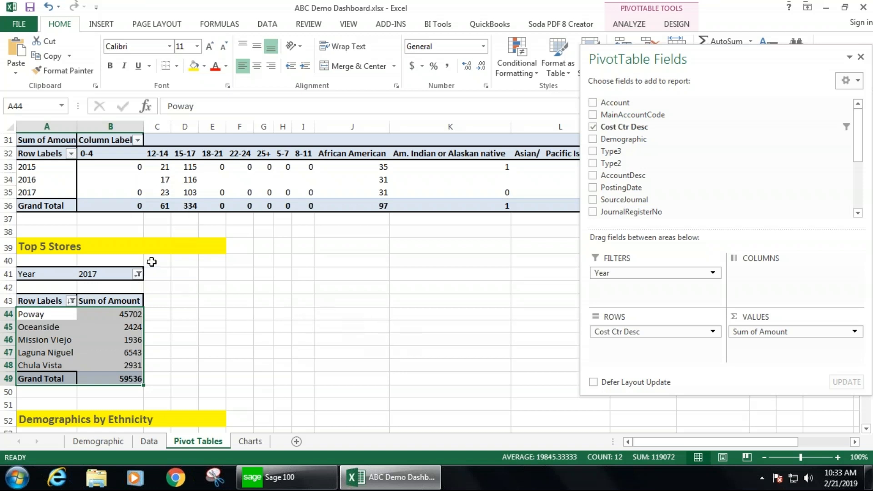
# - Add a new worksheet named New Charts
pyautogui.scroll(-7, 205, 311)
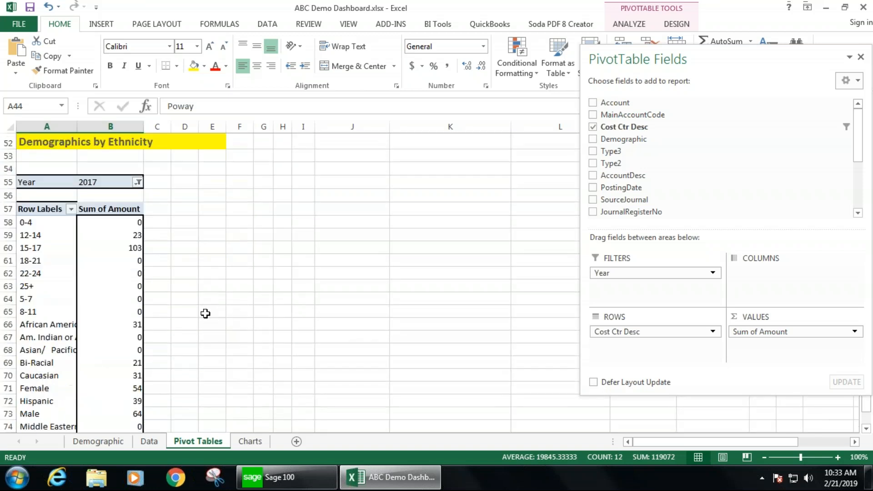
pyautogui.scroll(-2, 206, 314)
pyautogui.scroll(6, 205, 314)
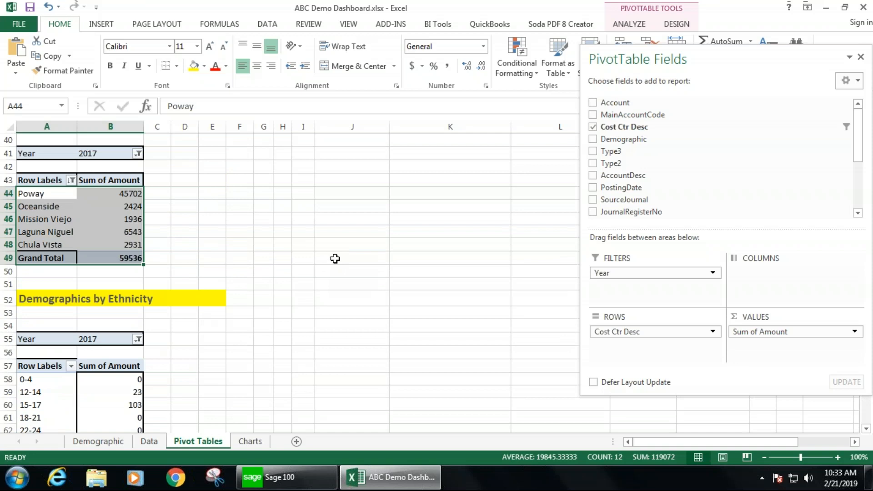
pyautogui.click(378, 231)
pyautogui.click(297, 442)
pyautogui.doubleClick(251, 441)
pyautogui.write('New C')
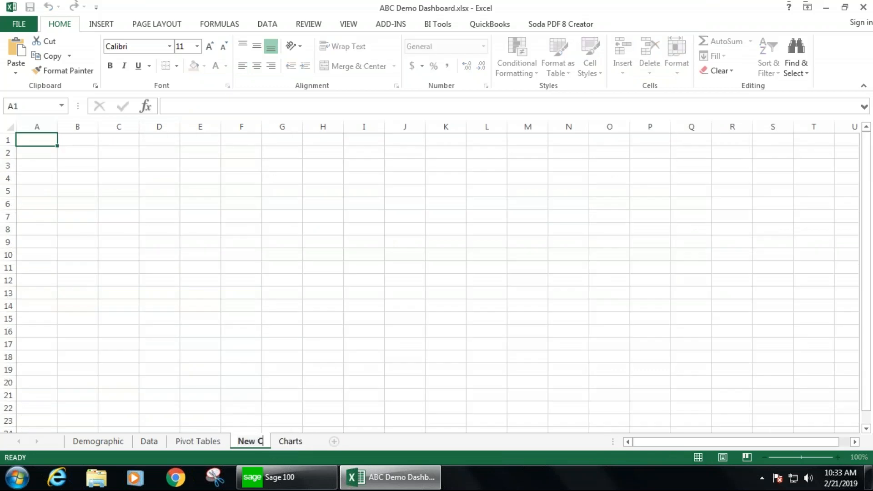
pyautogui.write('harts')
pyautogui.press('Return')
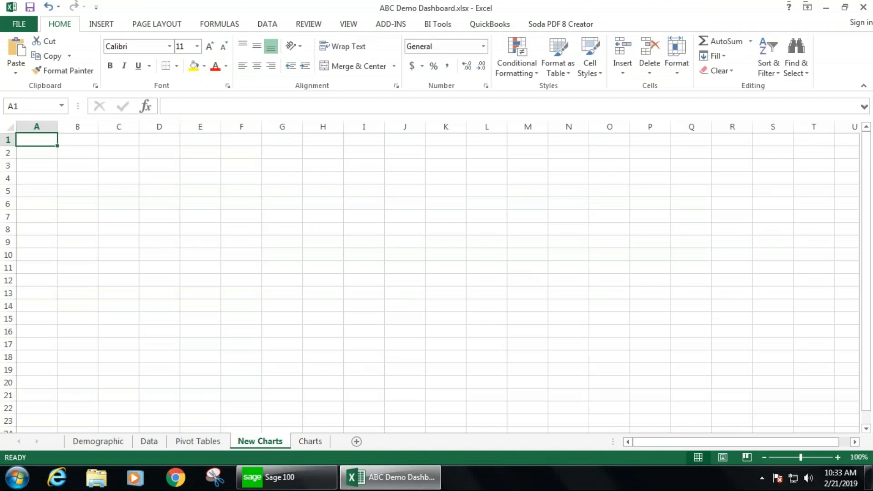
# - Review the existing dashboard charts on the Charts sheet against the pivot tables
pyautogui.click(209, 444)
pyautogui.moveTo(866, 291); pyautogui.dragTo(864, 141)
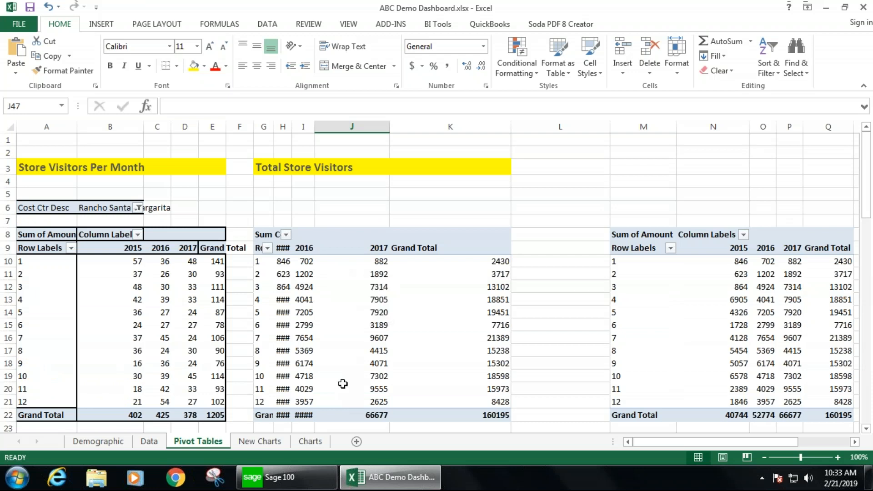
pyautogui.click(311, 442)
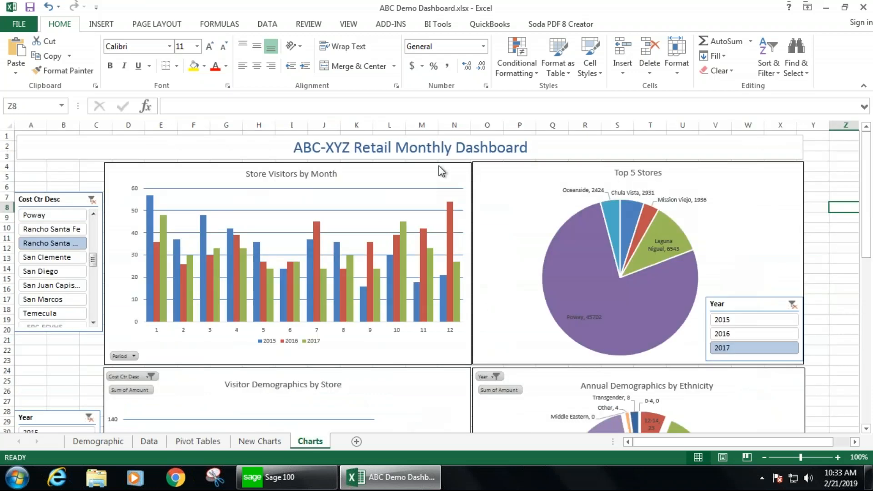
pyautogui.scroll(-4, 505, 399)
pyautogui.scroll(-2, 505, 398)
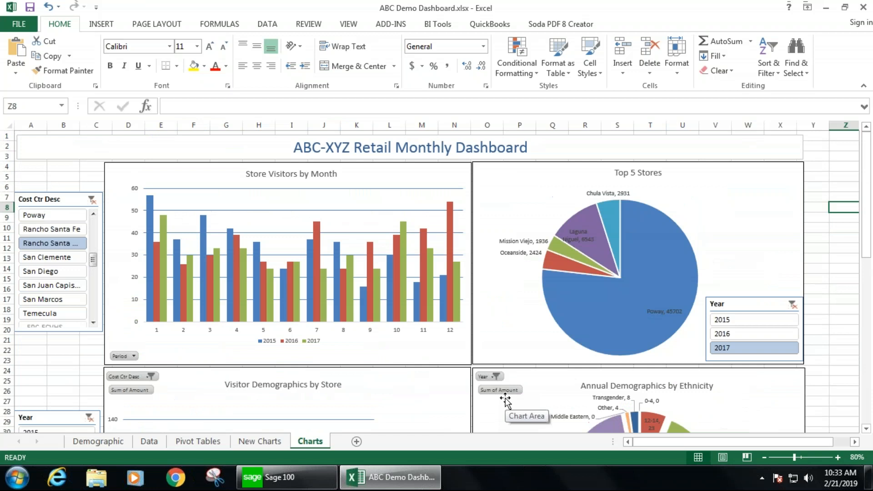
pyautogui.click(210, 444)
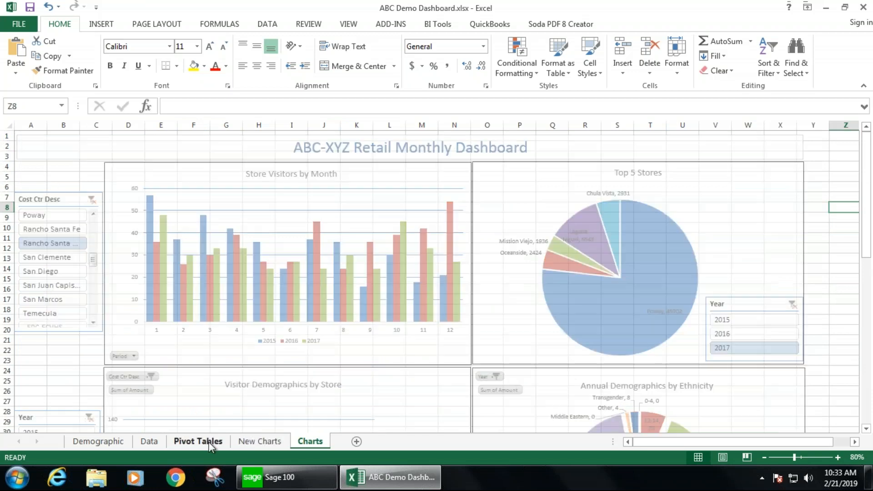
pyautogui.moveTo(344, 347)
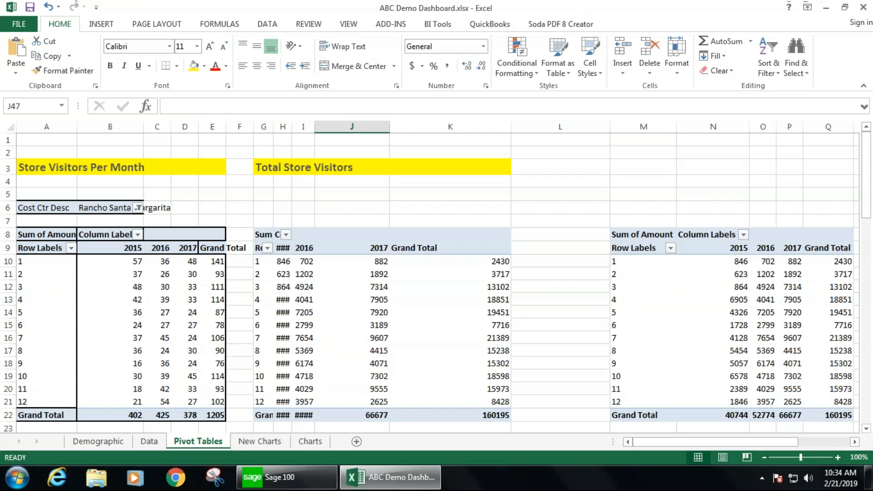
# - Insert a clustered column PivotChart from the Store Visitors Per Month pivot table
pyautogui.click(122, 298)
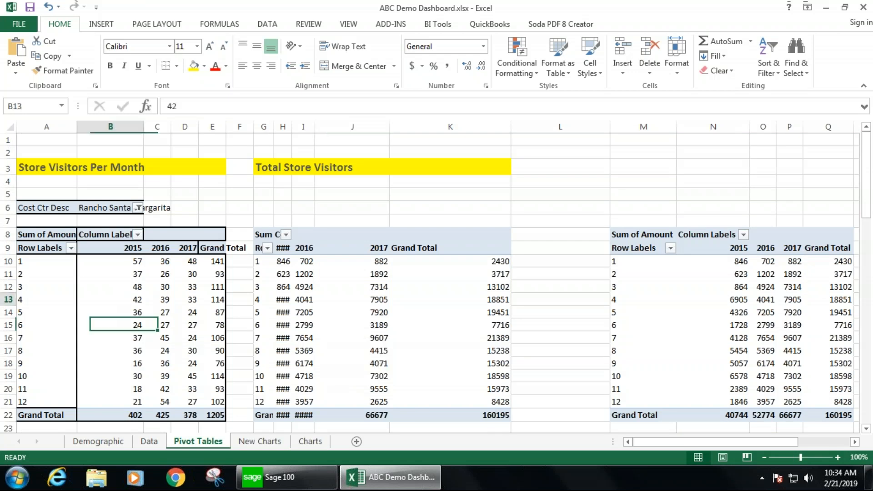
pyautogui.moveTo(119, 297)
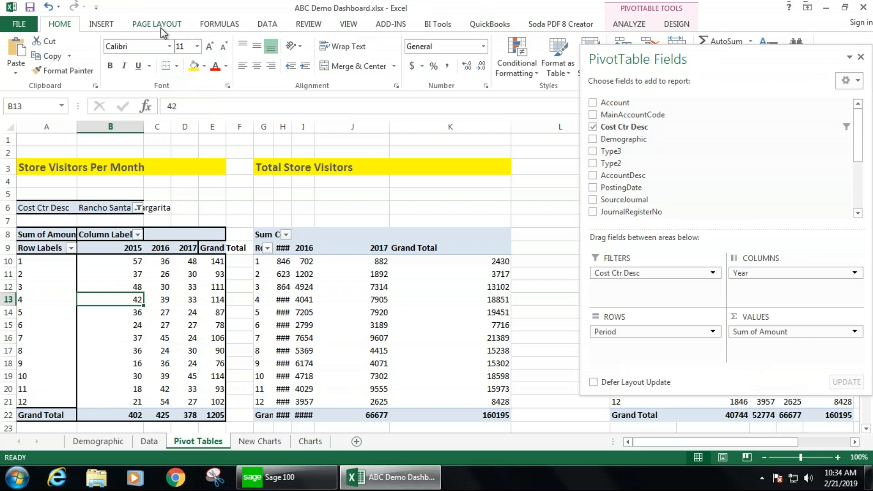
pyautogui.click(102, 28)
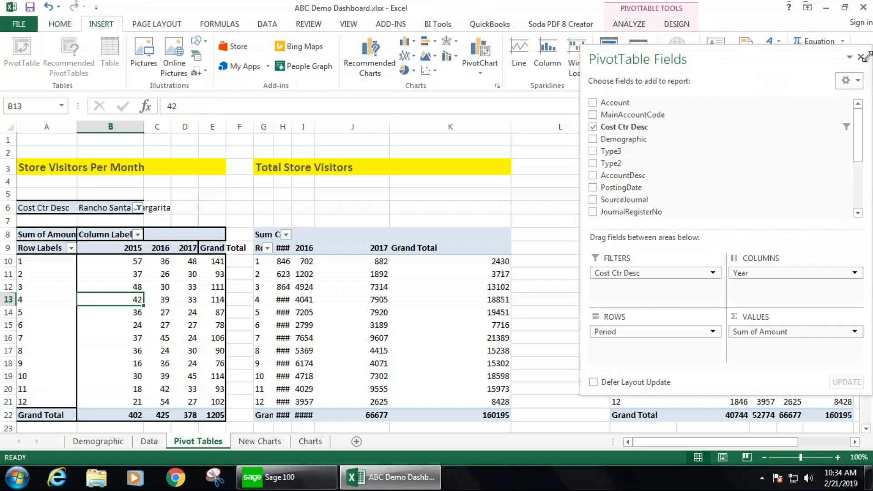
pyautogui.click(862, 57)
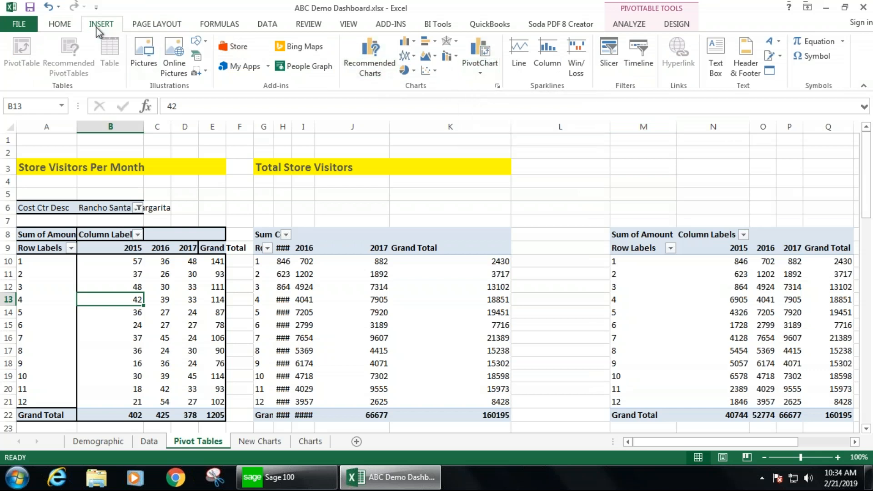
pyautogui.click(482, 50)
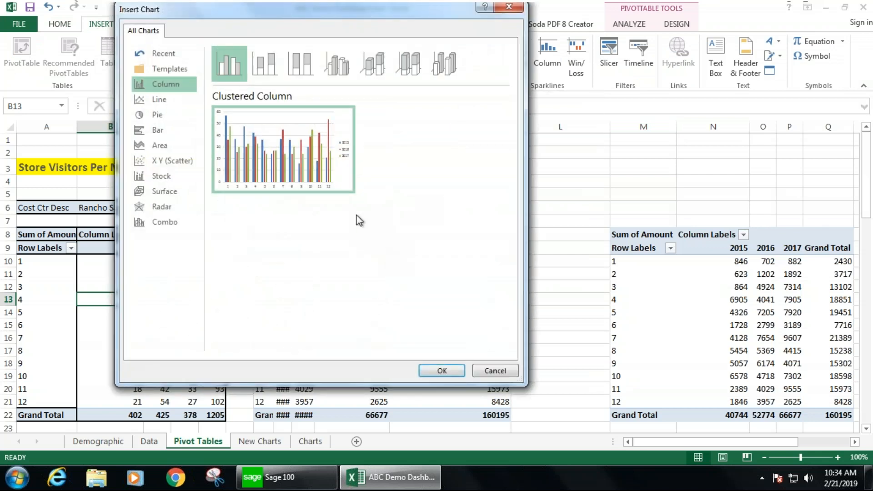
pyautogui.moveTo(235, 168)
pyautogui.click(453, 372)
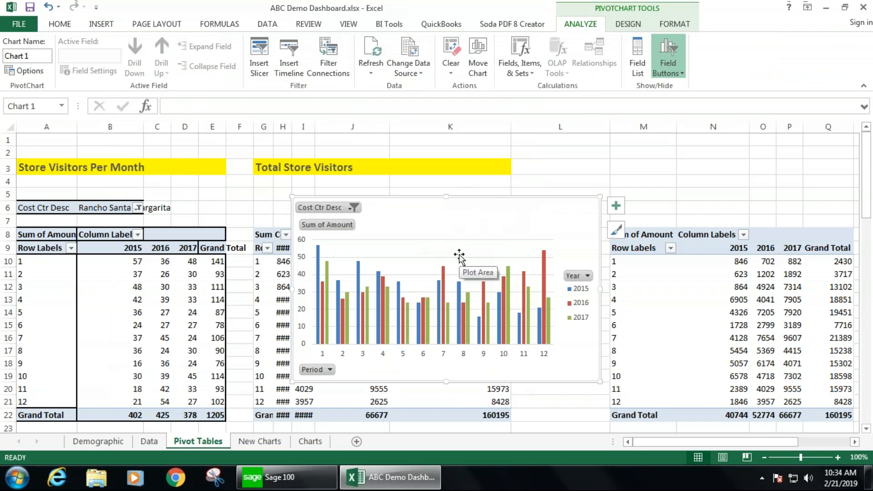
# - Move the new PivotChart onto the New Charts sheet
pyautogui.rightClick(543, 217)
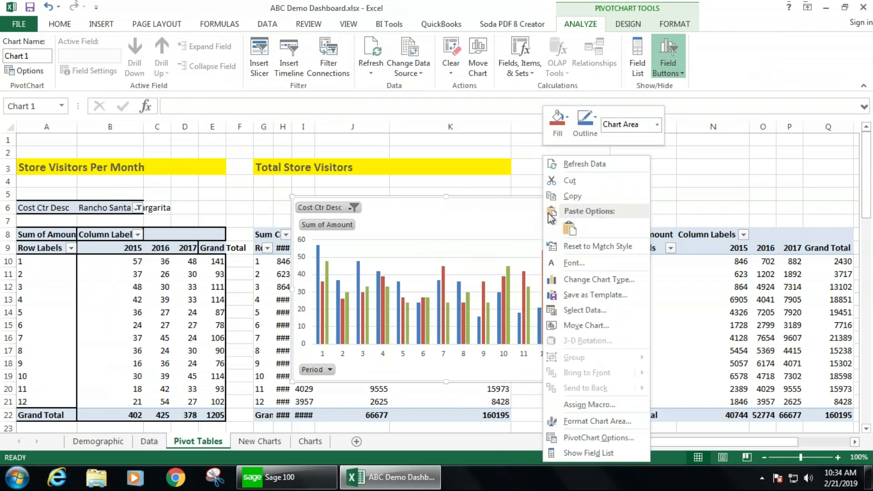
pyautogui.click(568, 181)
pyautogui.click(268, 442)
pyautogui.rightClick(118, 178)
pyautogui.click(146, 237)
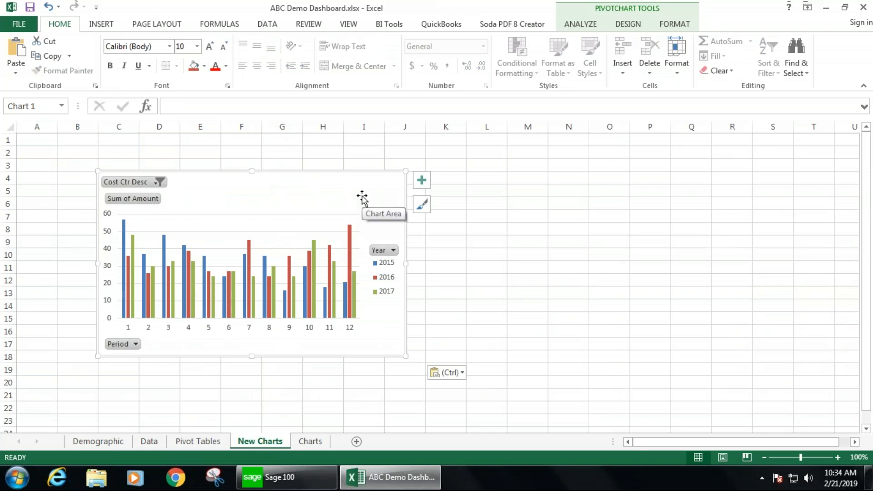
# - Reposition the chart and enlarge it to span roughly columns D to N
pyautogui.moveTo(362, 198); pyautogui.dragTo(403, 193)
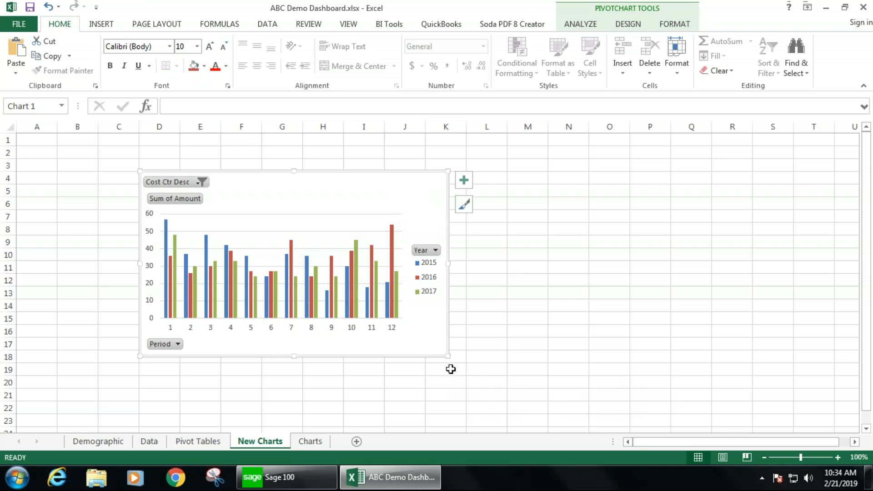
pyautogui.scroll(-1, 498, 347)
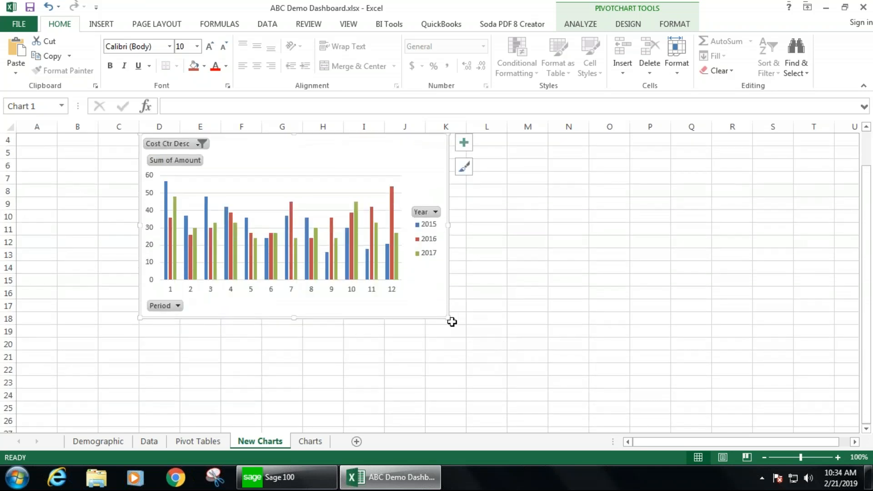
pyautogui.moveTo(449, 318); pyautogui.dragTo(585, 389)
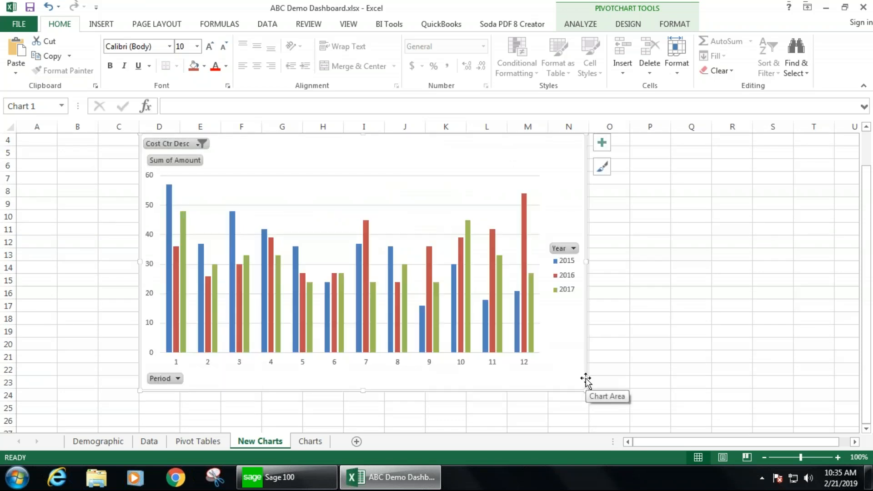
pyautogui.scroll(1, 587, 380)
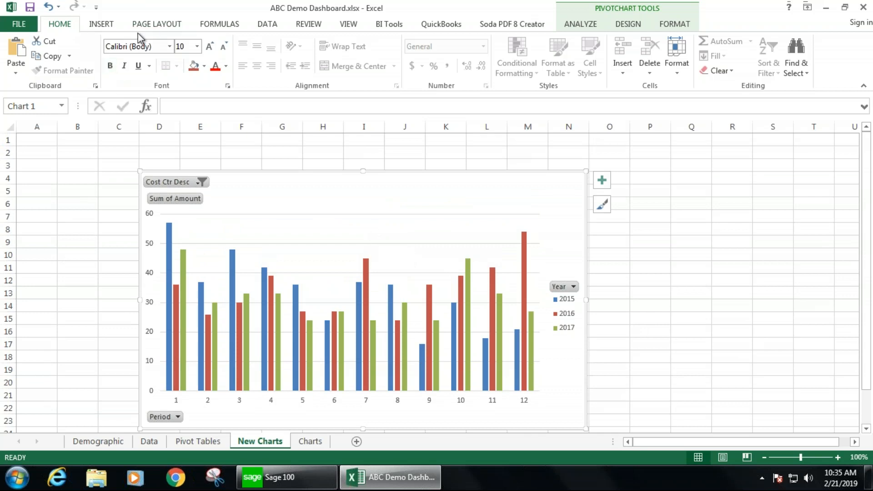
# - Draw a text box across rows 1 to 3 spanning the sheet width above the chart
pyautogui.click(101, 24)
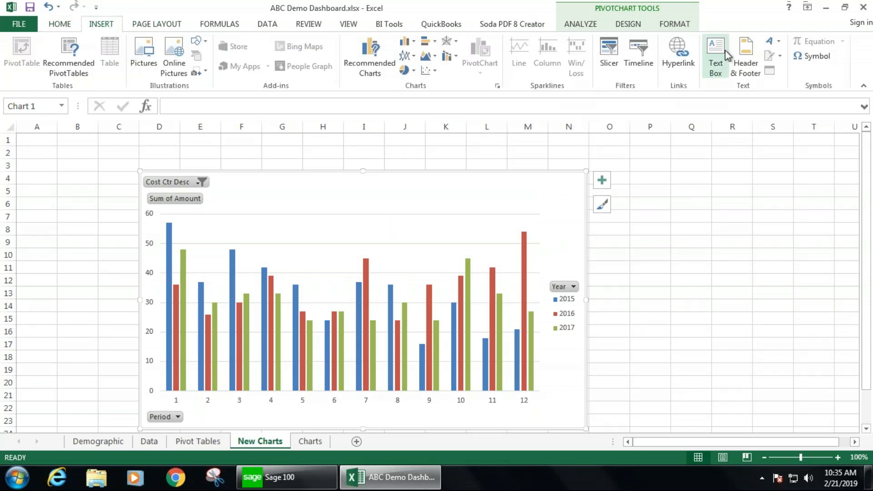
pyautogui.click(716, 58)
pyautogui.moveTo(19, 133)
pyautogui.mouseDown()
pyautogui.moveTo(868, 146)
pyautogui.moveTo(865, 167)
pyautogui.mouseUp()
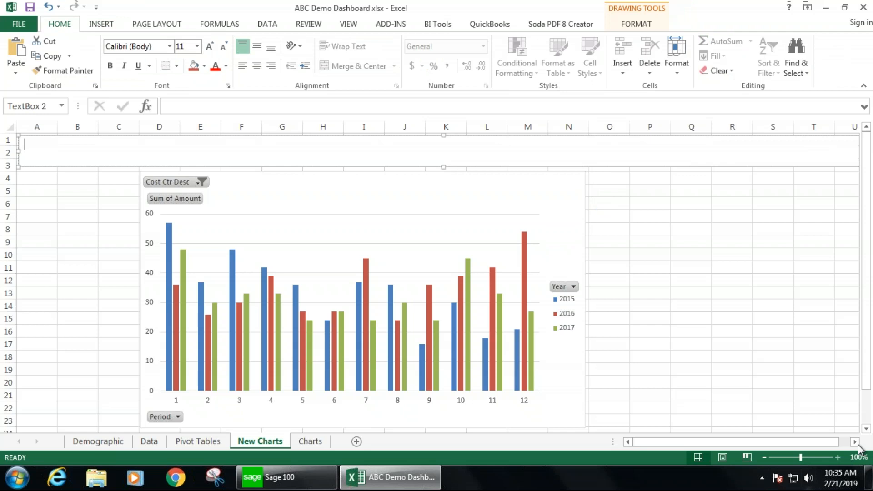
pyautogui.click(855, 441)
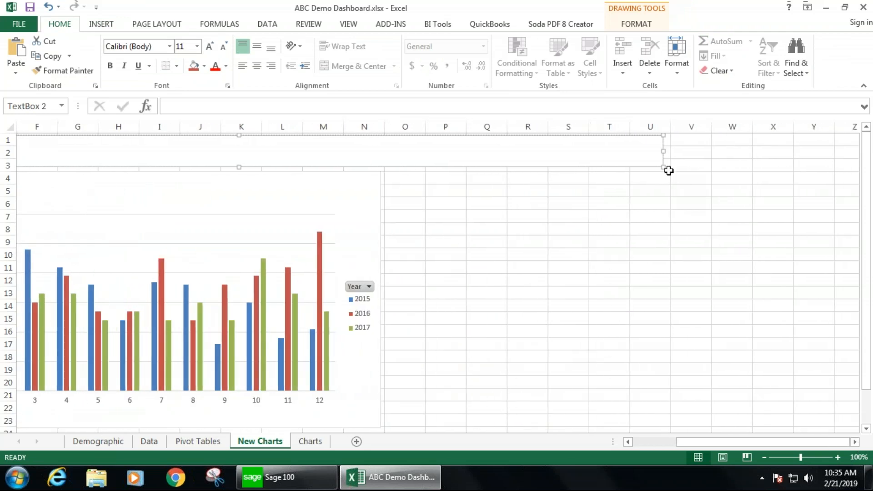
pyautogui.moveTo(668, 171); pyautogui.dragTo(835, 170)
pyautogui.moveTo(699, 447); pyautogui.dragTo(656, 447)
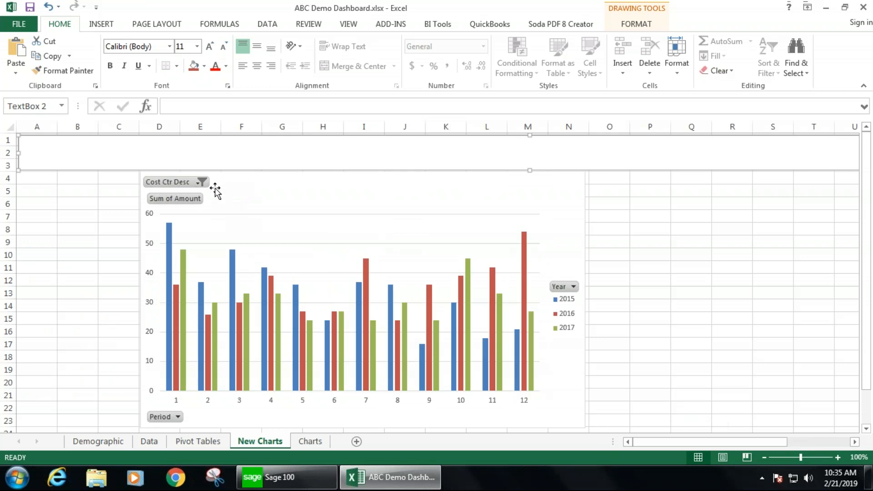
# - Enter the title ABC-XYZ RETAIL CUSTOMERS DASHBOARD in the text box
pyautogui.click(190, 153)
pyautogui.write('ABC-XYZ RETAIL CUSTOMERS DASHBOARD')
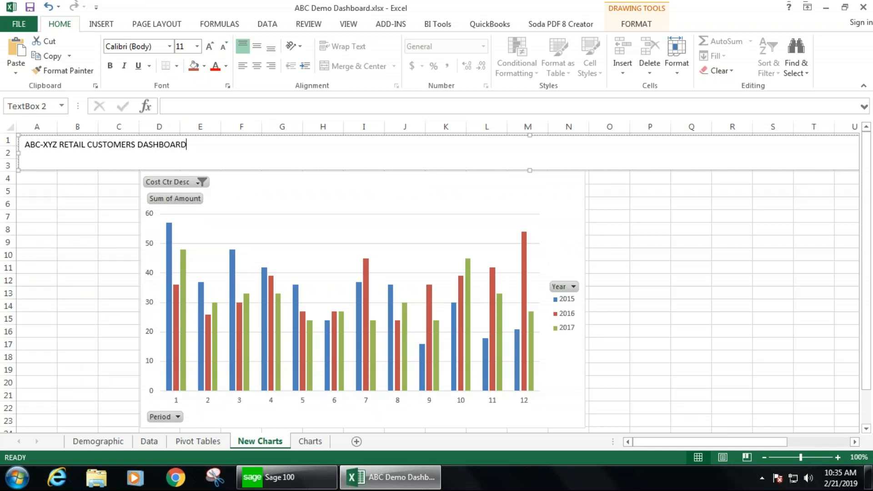
# - Set the title text to 24 pt and center it in the text box
pyautogui.click(196, 48)
pyautogui.click(189, 159)
pyautogui.moveTo(197, 147); pyautogui.dragTo(7, 138)
pyautogui.click(197, 46)
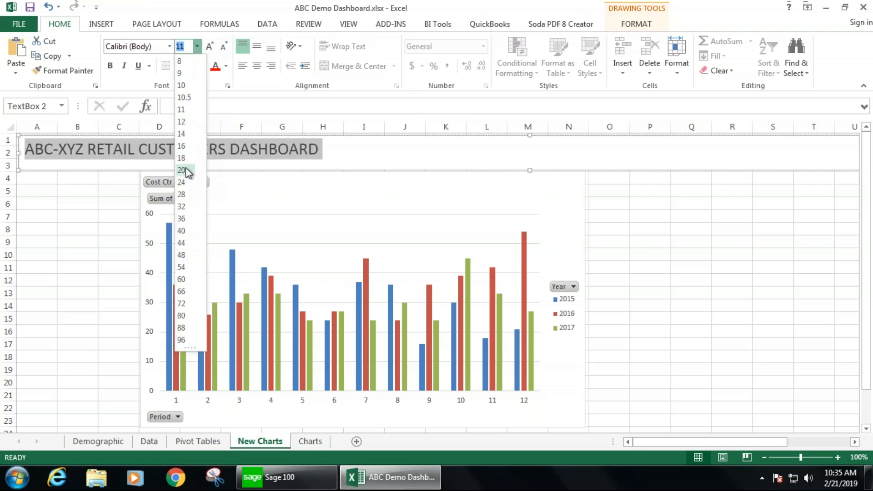
pyautogui.click(185, 182)
pyautogui.click(257, 68)
# - Fill the title text box with orange
pyautogui.click(204, 68)
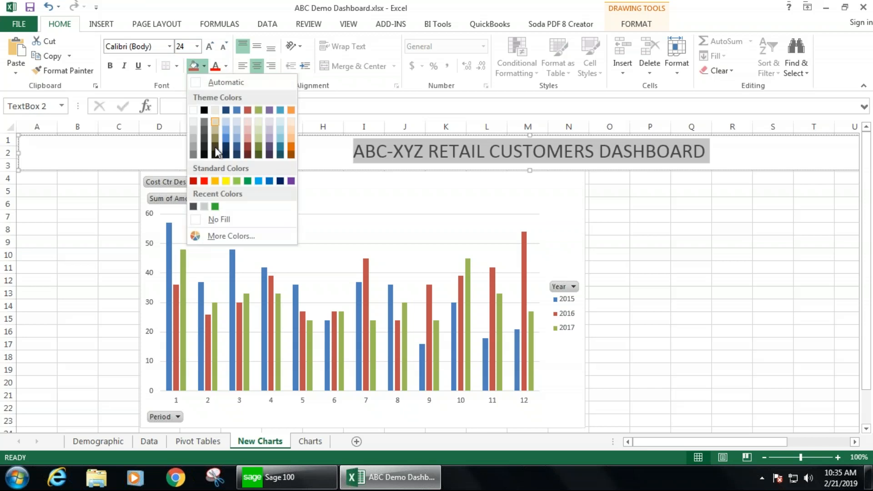
pyautogui.click(217, 179)
pyautogui.click(95, 215)
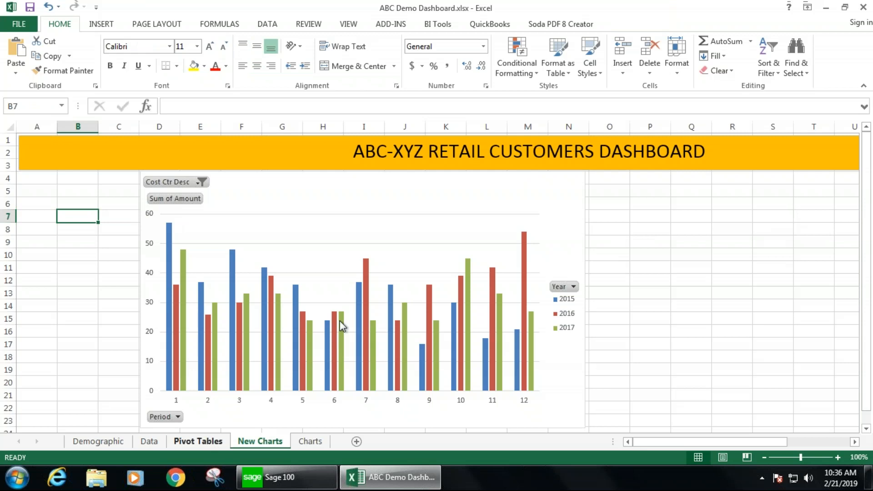
# - Insert a pie PivotChart from the Top 5 Stores pivot table
pyautogui.click(207, 441)
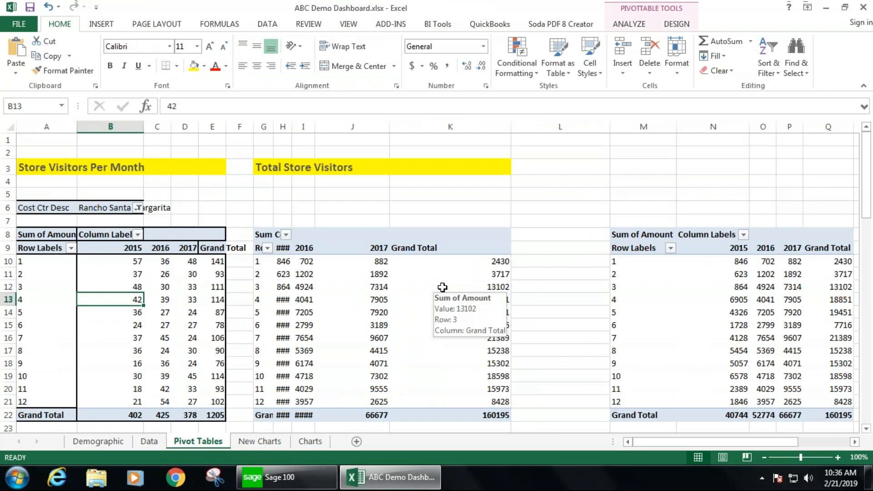
pyautogui.scroll(-10, 444, 281)
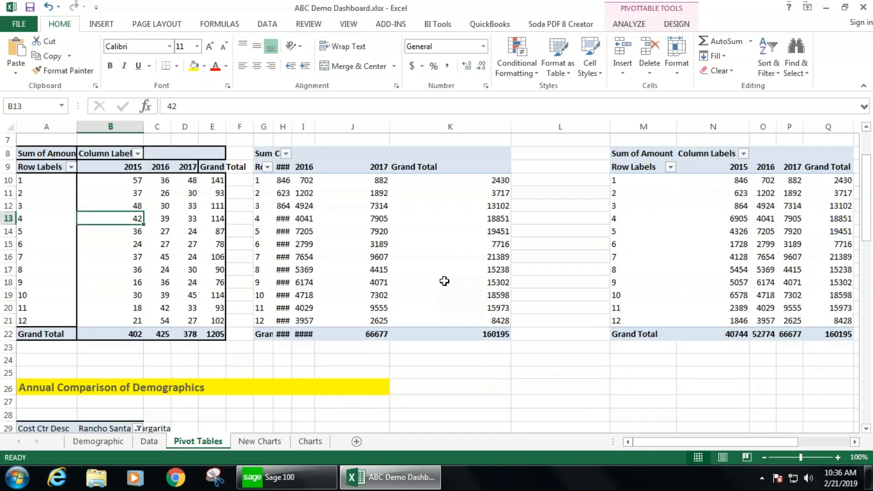
pyautogui.click(50, 327)
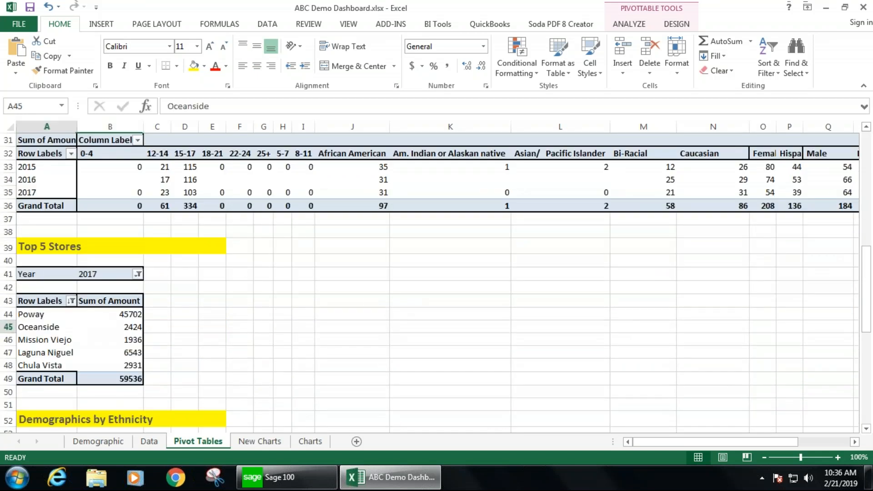
pyautogui.click(98, 25)
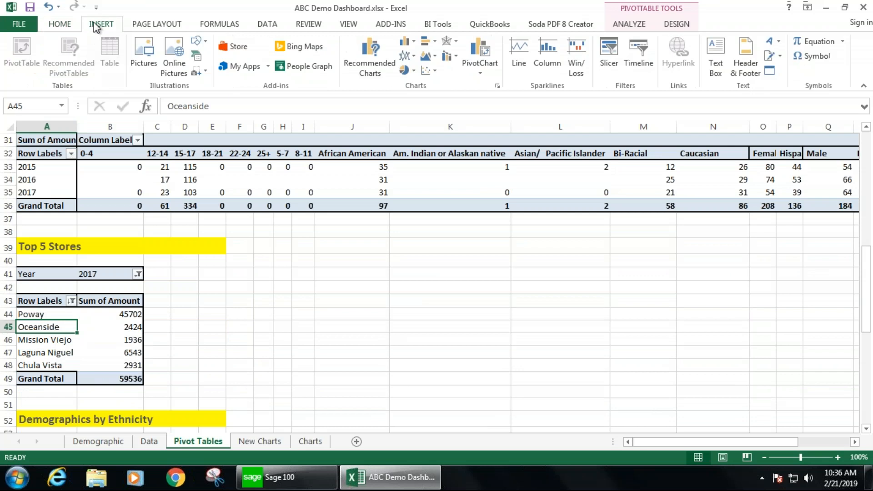
pyautogui.click(479, 45)
pyautogui.moveTo(331, 137)
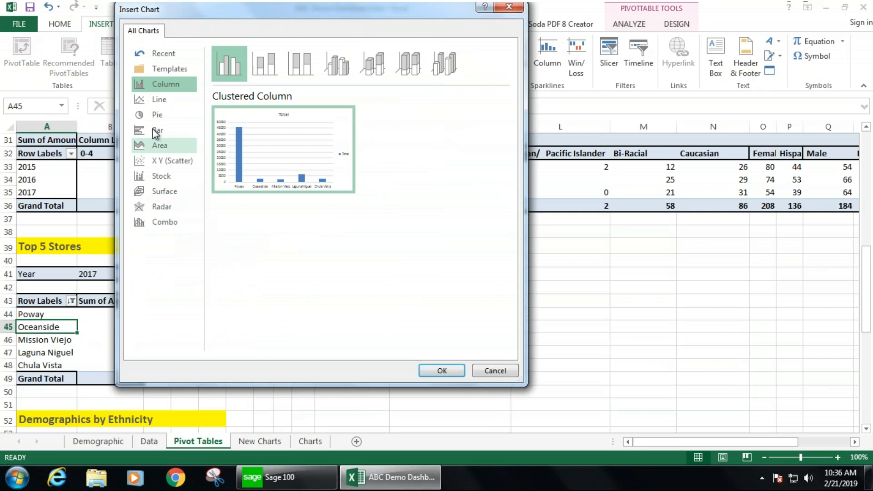
pyautogui.click(152, 117)
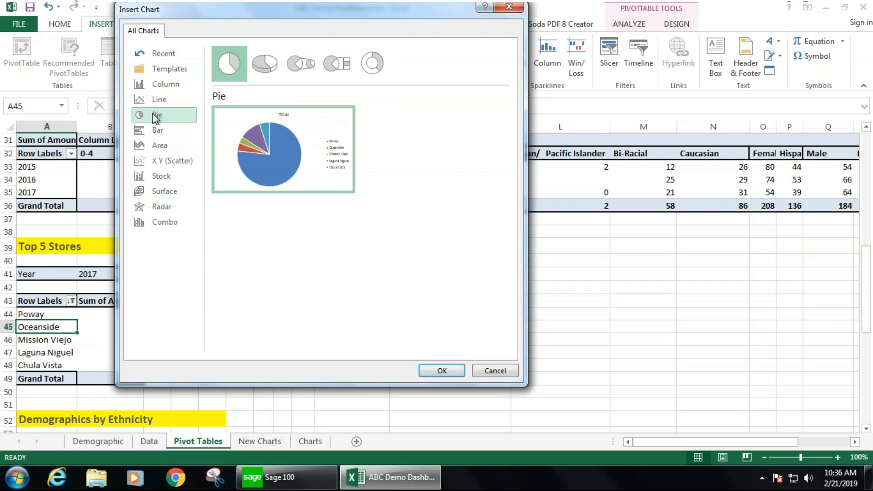
pyautogui.click(442, 370)
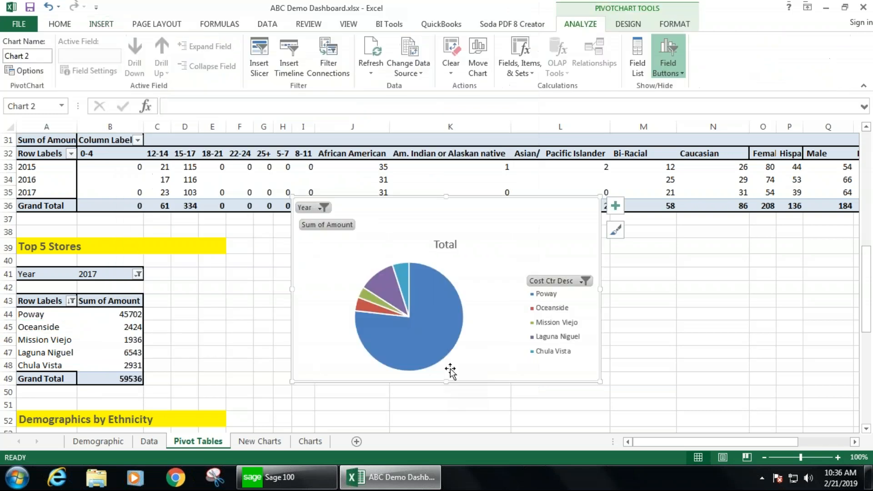
# - Cut the Top 5 Stores pie chart and paste it at cell O4 of the New Charts sheet beside the column chart
pyautogui.moveTo(449, 230); pyautogui.dragTo(395, 255)
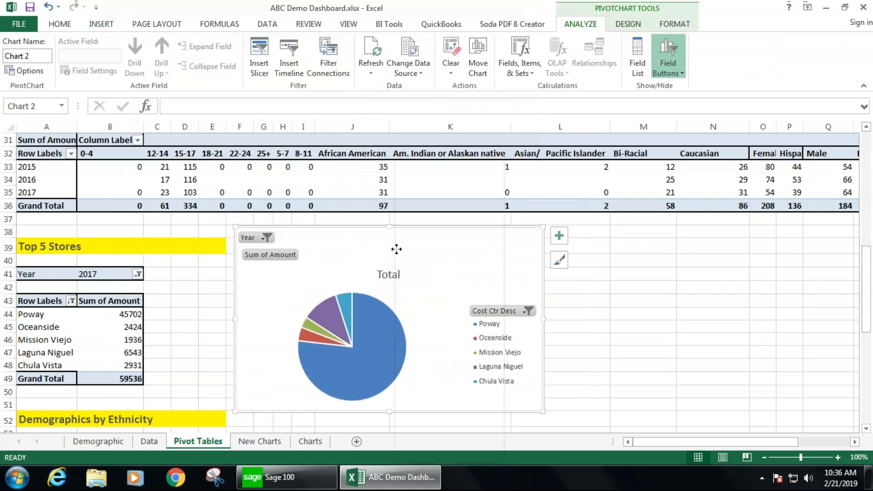
pyautogui.rightClick(395, 250)
pyautogui.click(432, 182)
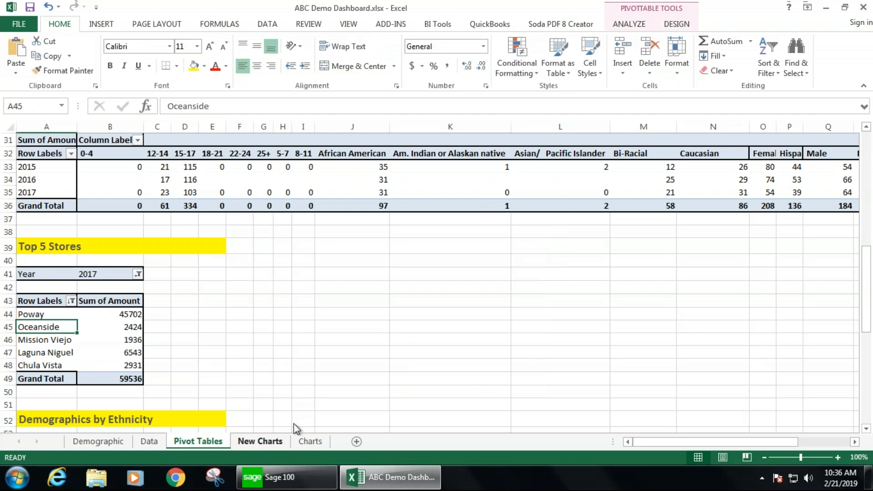
pyautogui.click(266, 442)
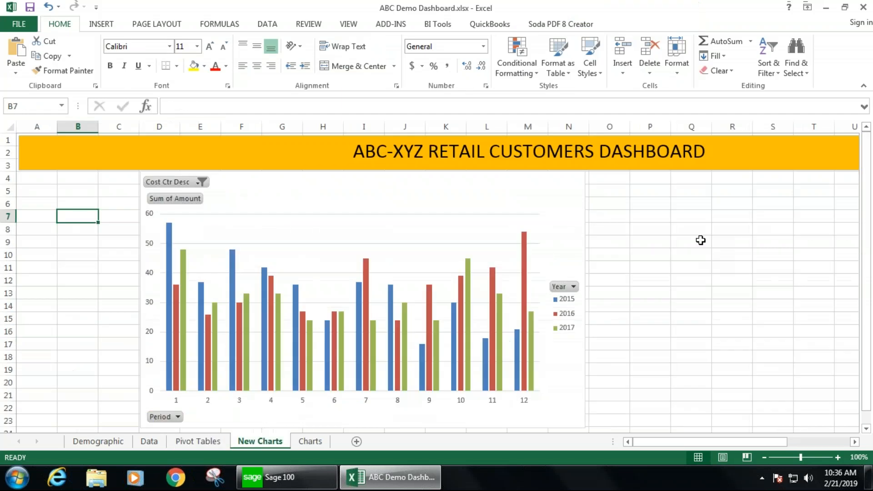
pyautogui.rightClick(619, 180)
pyautogui.click(647, 239)
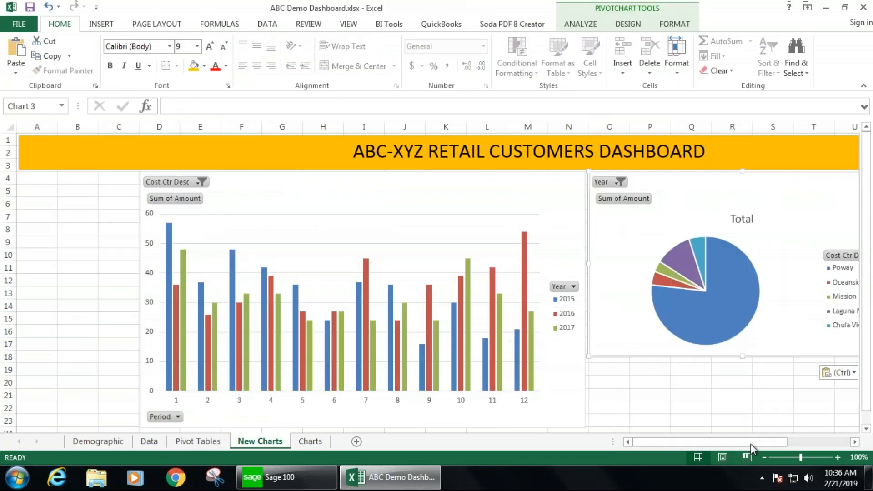
# - Enlarge the pie chart to span about columns O to Y and rows 4 to 23
pyautogui.moveTo(768, 440); pyautogui.dragTo(871, 439)
pyautogui.moveTo(569, 356); pyautogui.dragTo(695, 377)
pyautogui.scroll(2, 771, 351)
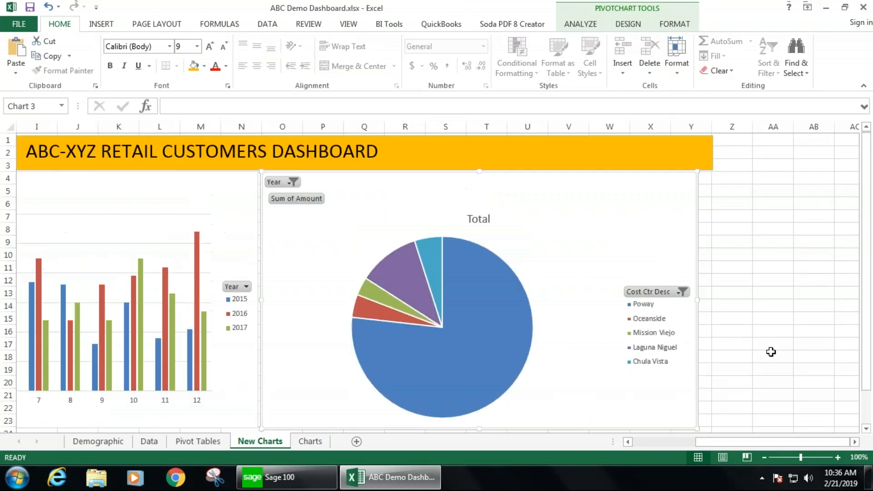
pyautogui.scroll(-3, 749, 370)
pyautogui.moveTo(698, 313); pyautogui.dragTo(709, 312)
pyautogui.click(670, 450)
pyautogui.click(277, 367)
# - Insert a clustered column PivotChart from the Annual Comparison of Demographics pivot table
pyautogui.scroll(-1, 273, 356)
pyautogui.scroll(-1, 273, 356)
pyautogui.click(198, 441)
pyautogui.scroll(4, 196, 345)
pyautogui.rightClick(114, 328)
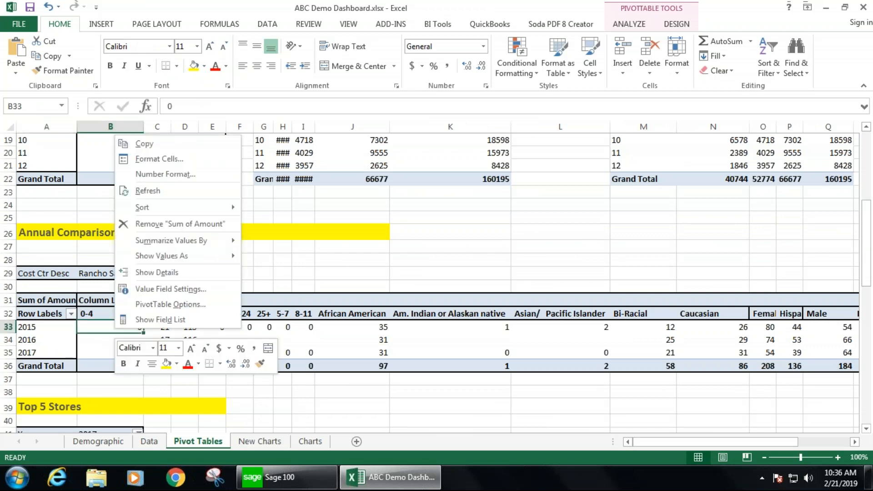
pyautogui.click(95, 26)
pyautogui.click(95, 26)
pyautogui.click(489, 58)
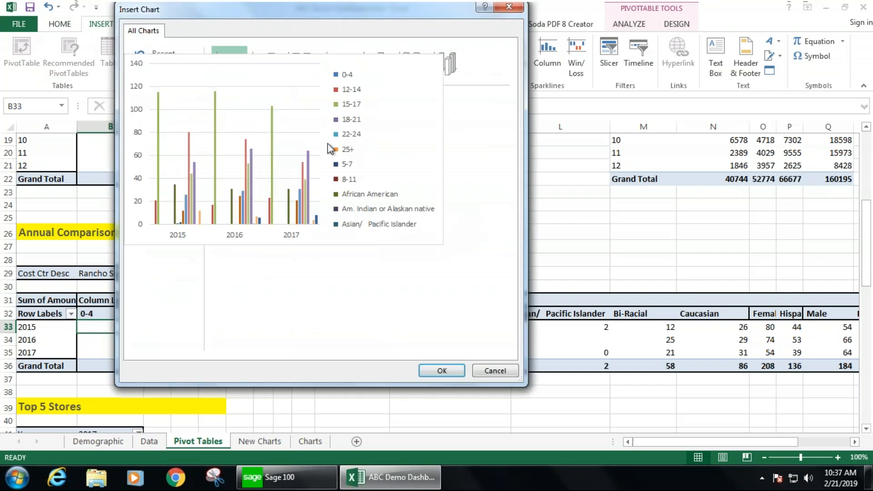
pyautogui.click(443, 370)
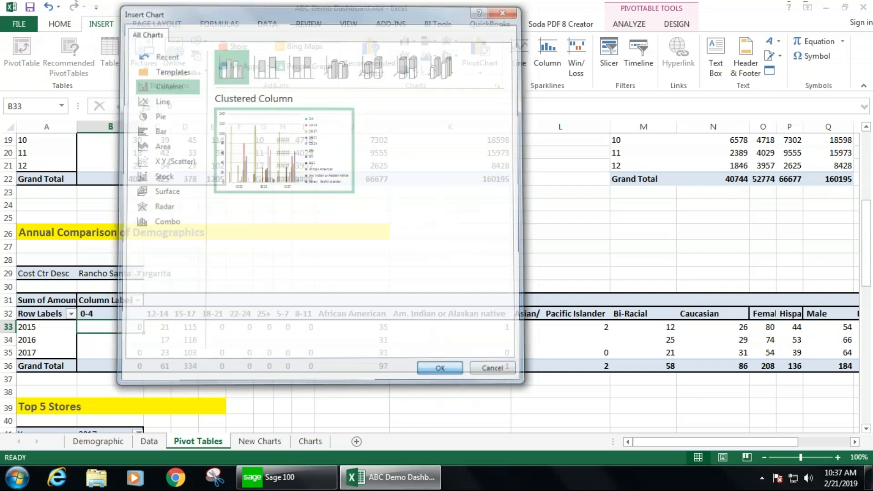
# - Cut the demographics column chart and paste it at cell D25 of the New Charts sheet, below the monthly chart
pyautogui.rightClick(526, 211)
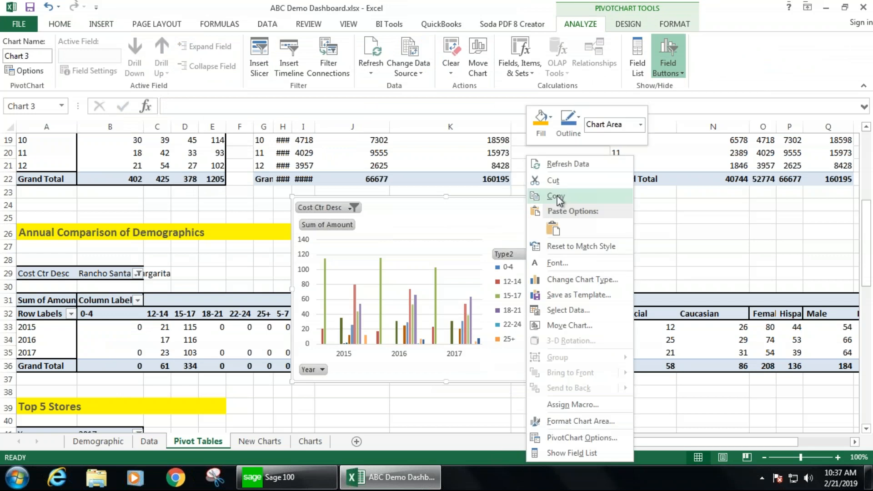
pyautogui.click(557, 184)
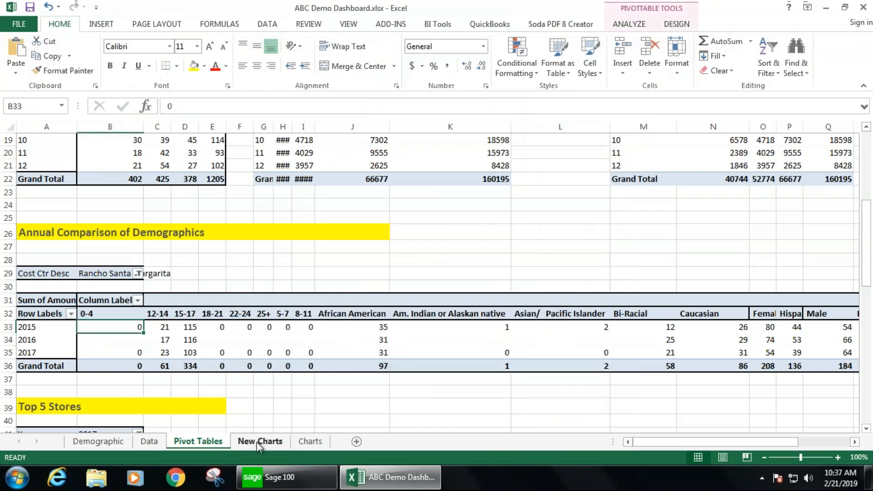
pyautogui.click(257, 441)
pyautogui.click(166, 233)
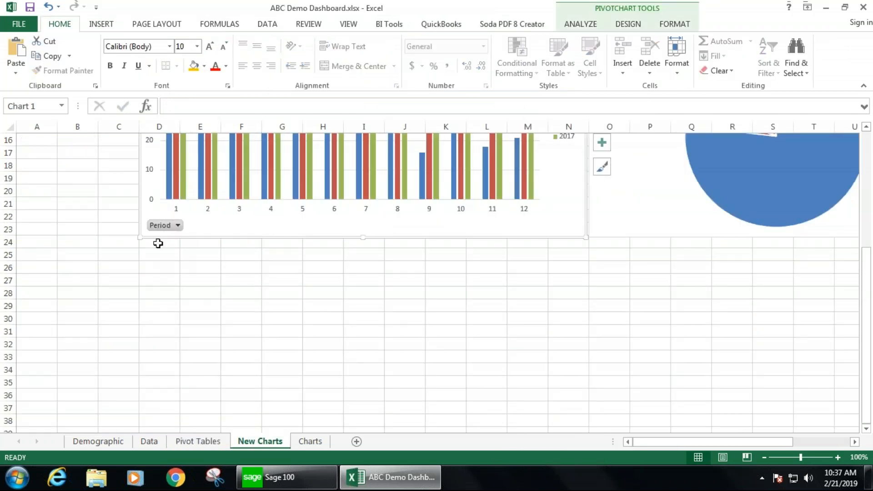
pyautogui.click(157, 241)
pyautogui.click(155, 257)
pyautogui.rightClick(154, 257)
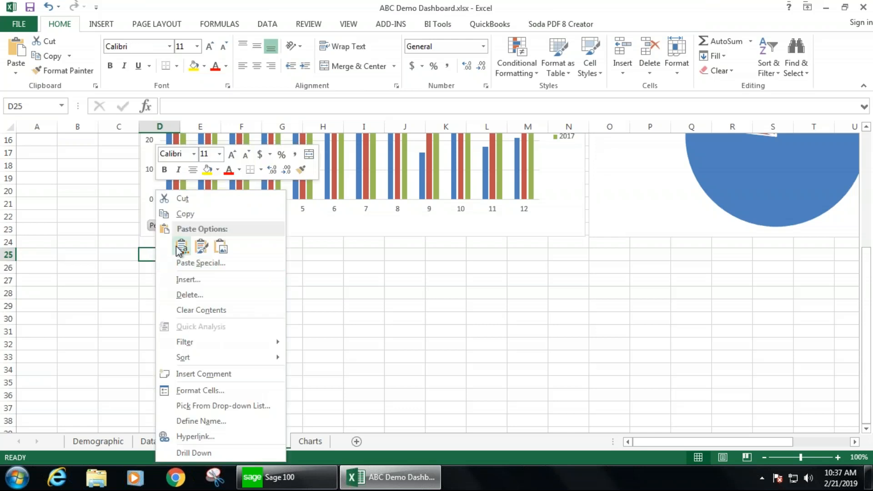
pyautogui.click(178, 246)
# - Widen the demographics column chart to match the monthly chart's width, ending at column N
pyautogui.scroll(-4, 438, 300)
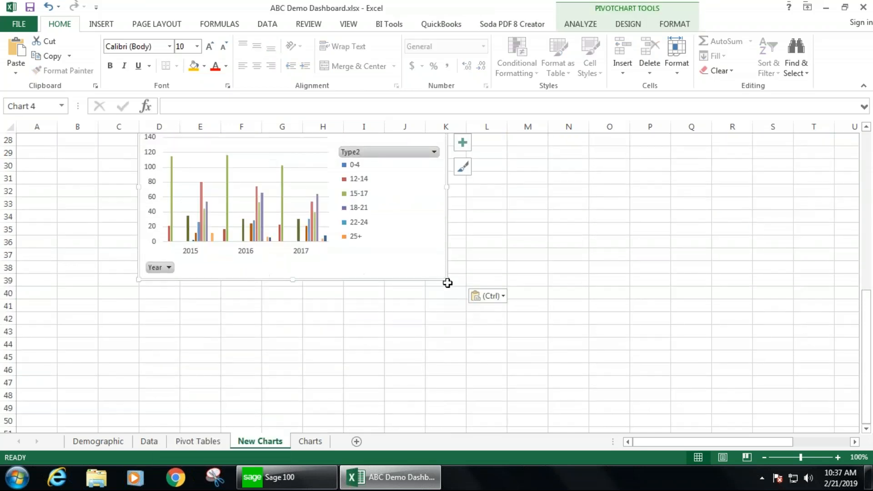
pyautogui.moveTo(447, 279)
pyautogui.mouseDown()
pyautogui.moveTo(506, 350)
pyautogui.moveTo(583, 349)
pyautogui.mouseUp()
pyautogui.scroll(3, 661, 311)
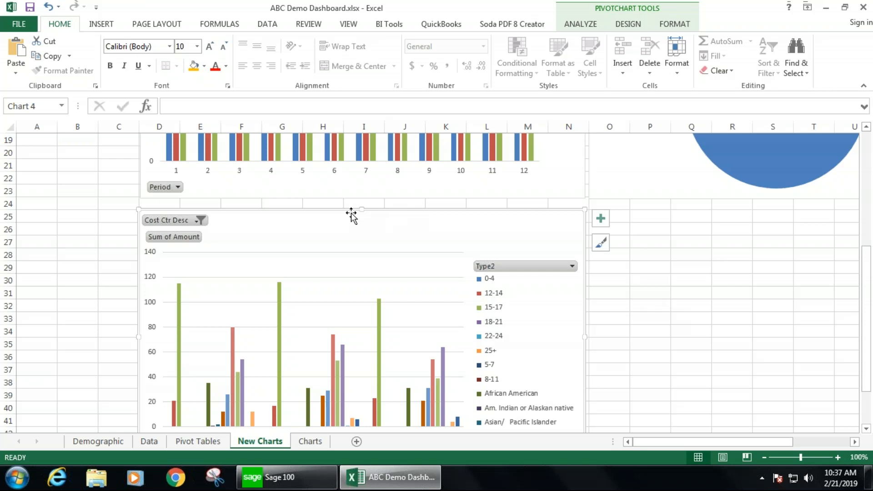
# - Insert a pie PivotChart from the Demographics by Ethnicity pivot table
pyautogui.click(200, 439)
pyautogui.scroll(-5, 373, 338)
pyautogui.scroll(-5, 374, 338)
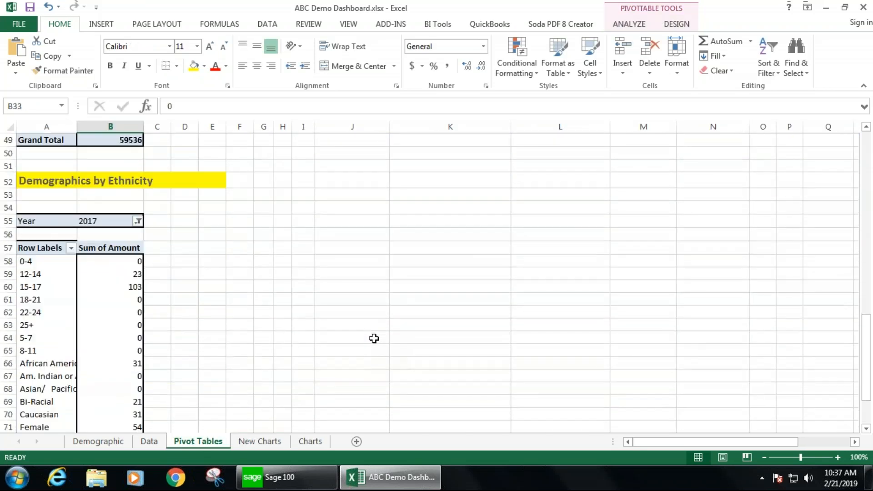
pyautogui.click(48, 300)
pyautogui.click(101, 26)
pyautogui.click(480, 51)
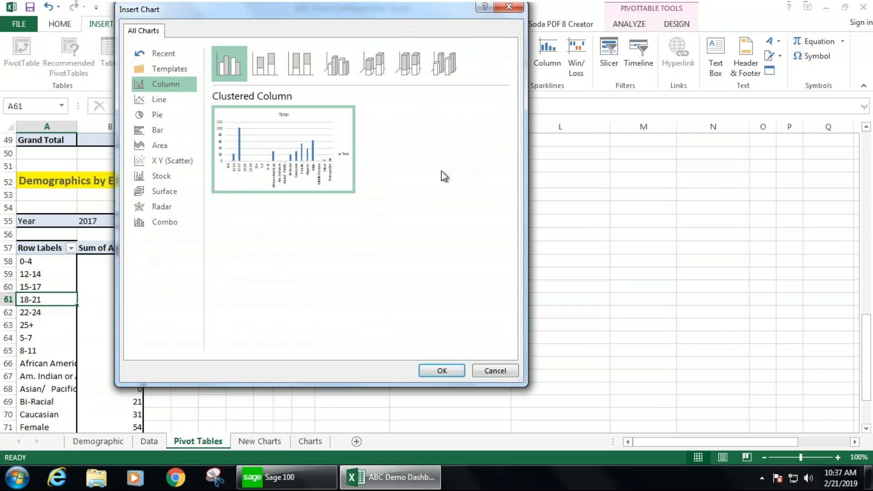
pyautogui.click(152, 117)
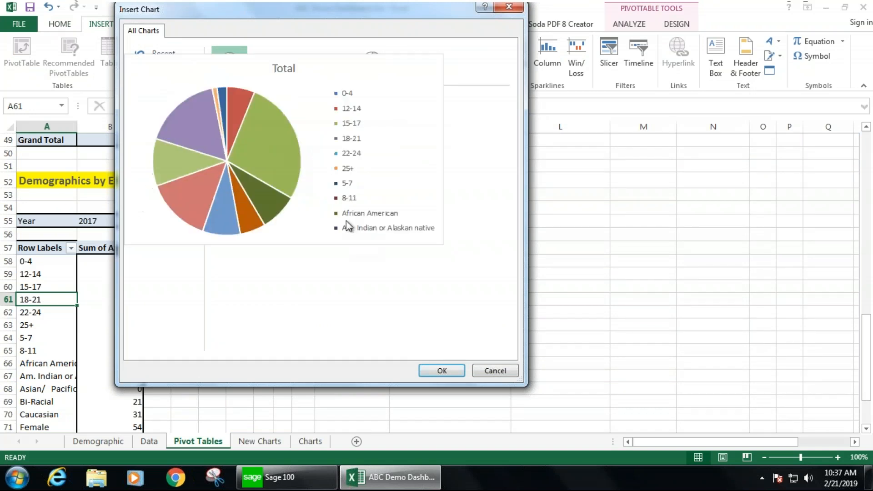
pyautogui.click(444, 371)
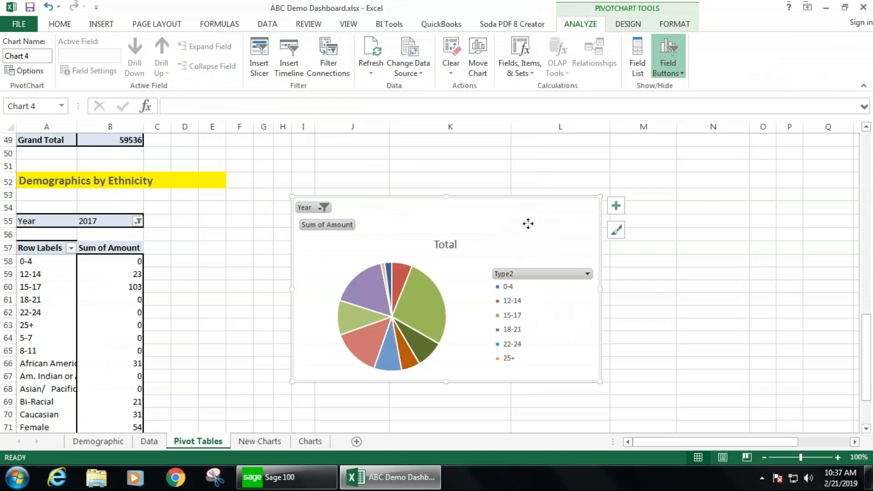
# - Cut the ethnicity pie chart and paste it at cell O25 of the New Charts sheet
pyautogui.rightClick(536, 214)
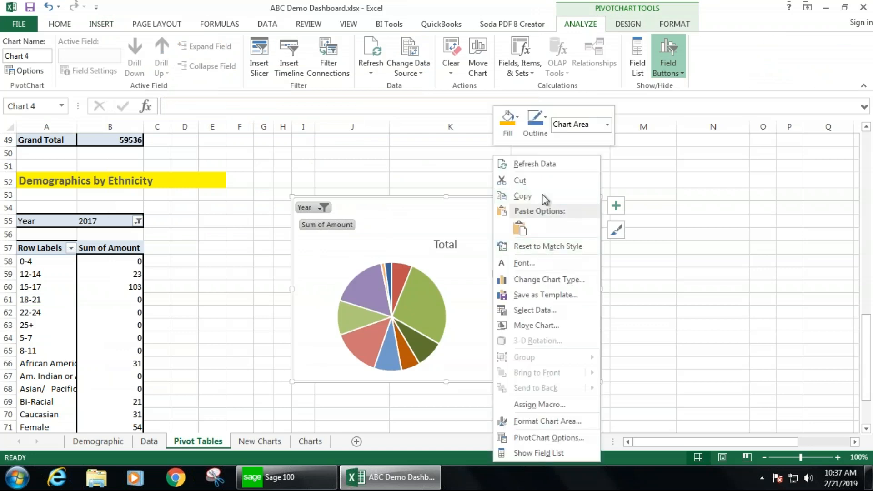
pyautogui.click(537, 187)
pyautogui.click(265, 442)
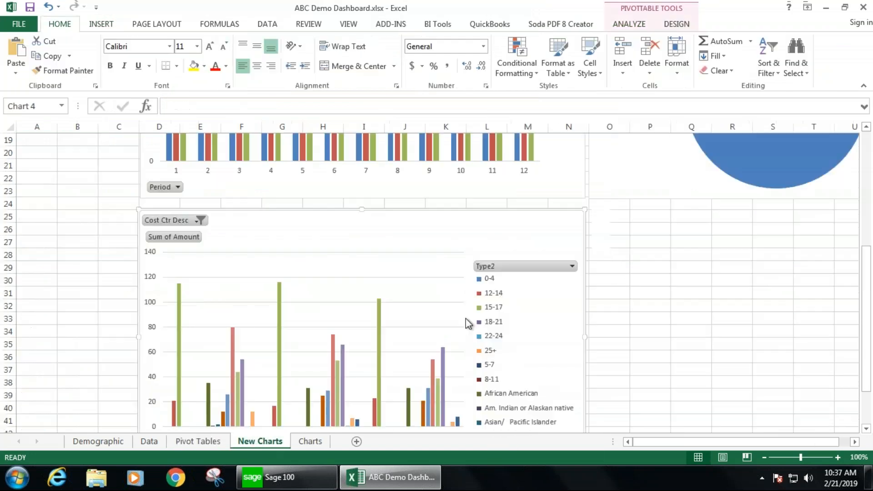
pyautogui.click(626, 217)
pyautogui.rightClick(626, 217)
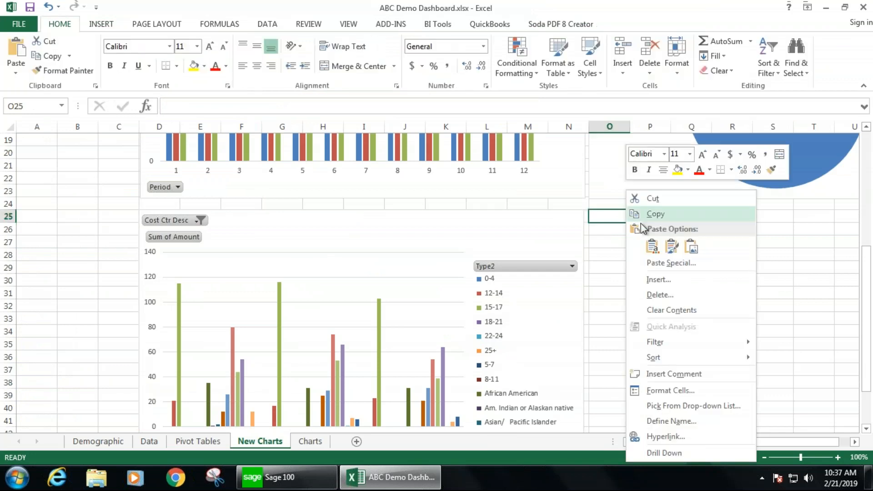
pyautogui.click(654, 247)
# - Enlarge the ethnicity pie chart to span about columns O to Y and rows 25 to 44
pyautogui.click(854, 442)
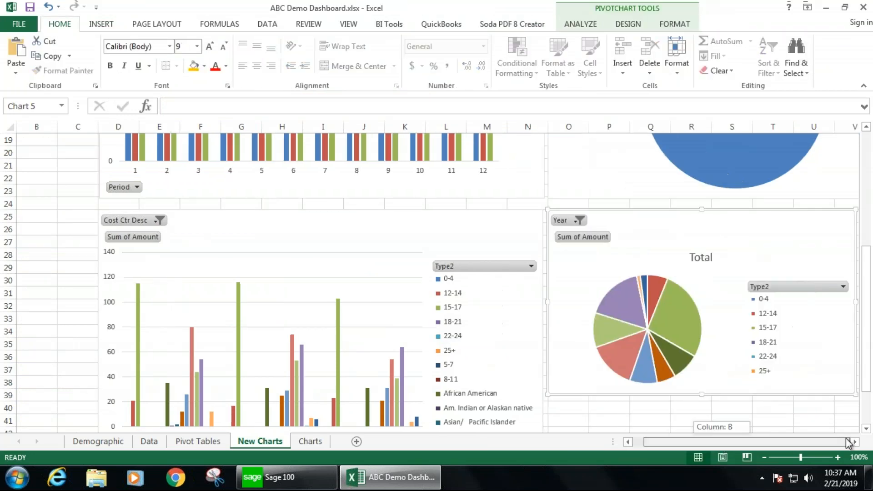
pyautogui.click(855, 442)
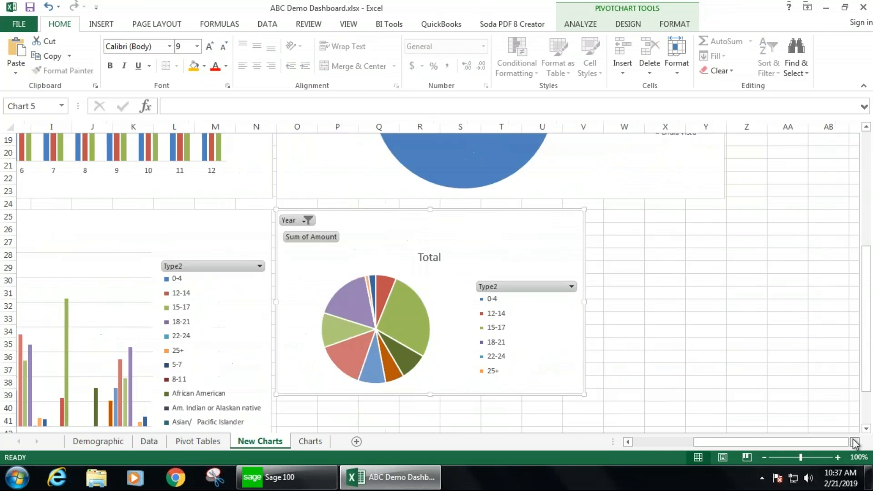
pyautogui.scroll(-2, 676, 380)
pyautogui.moveTo(488, 320); pyautogui.dragTo(627, 386)
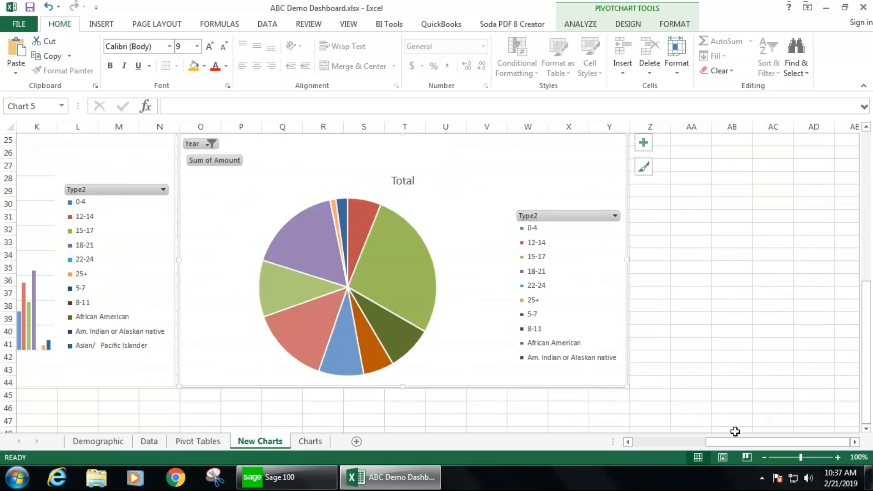
pyautogui.moveTo(673, 440); pyautogui.dragTo(637, 439)
pyautogui.scroll(8, 702, 375)
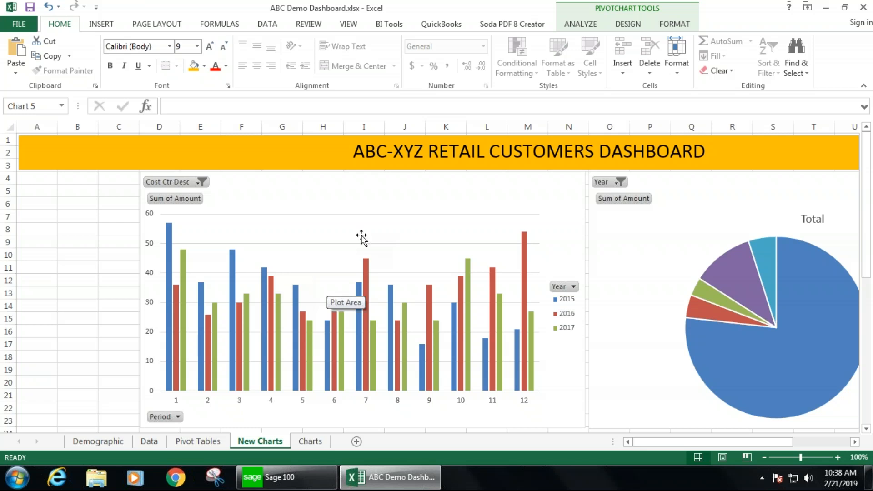
# - Insert Cost Ctr Desc and Year slicers for the monthly chart and place them stacked in columns A to C
pyautogui.click(382, 200)
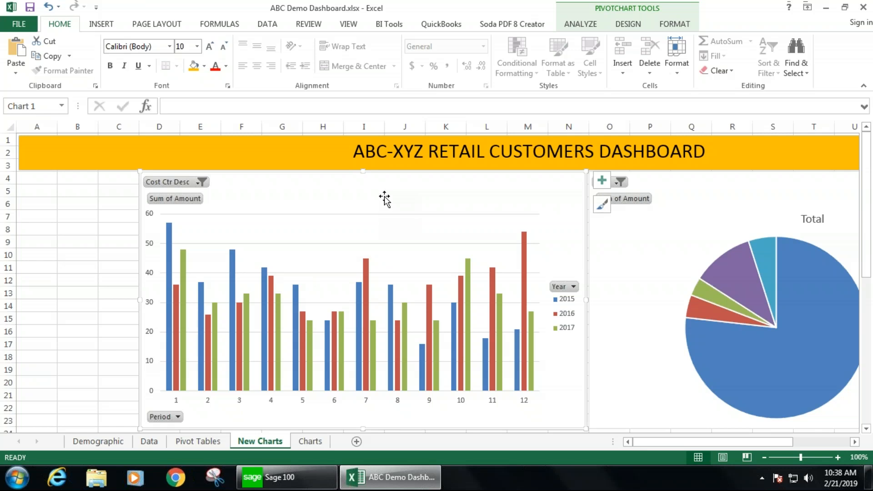
pyautogui.click(103, 25)
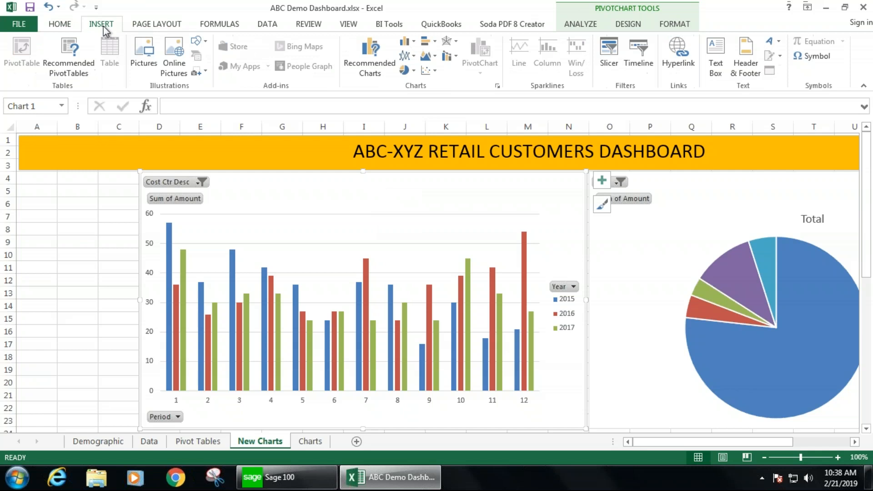
pyautogui.click(608, 55)
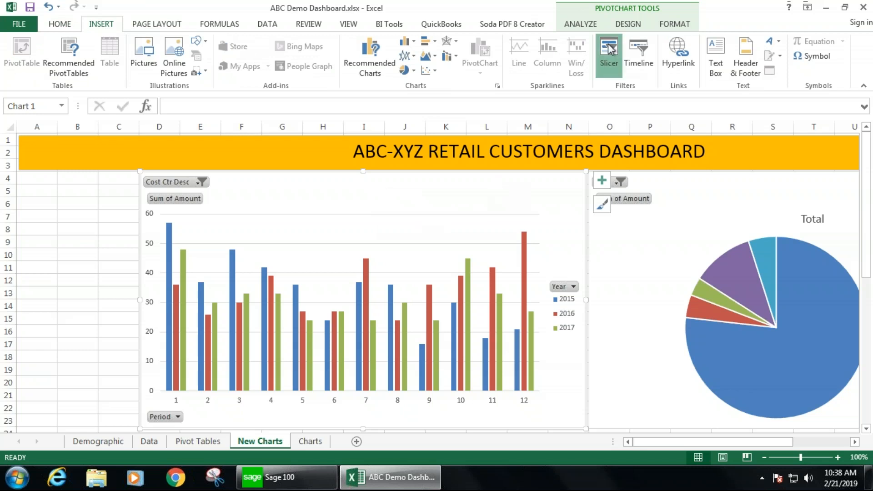
pyautogui.moveTo(464, 81); pyautogui.dragTo(366, 98)
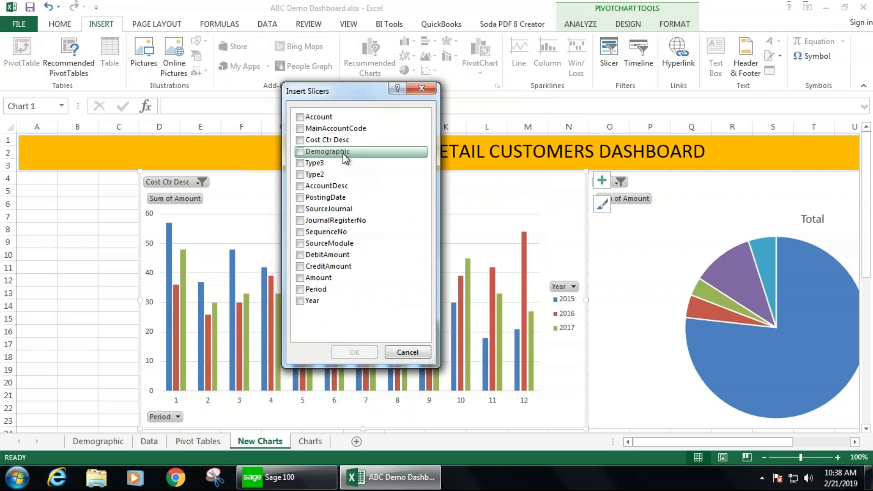
pyautogui.click(300, 141)
pyautogui.click(303, 301)
pyautogui.click(354, 353)
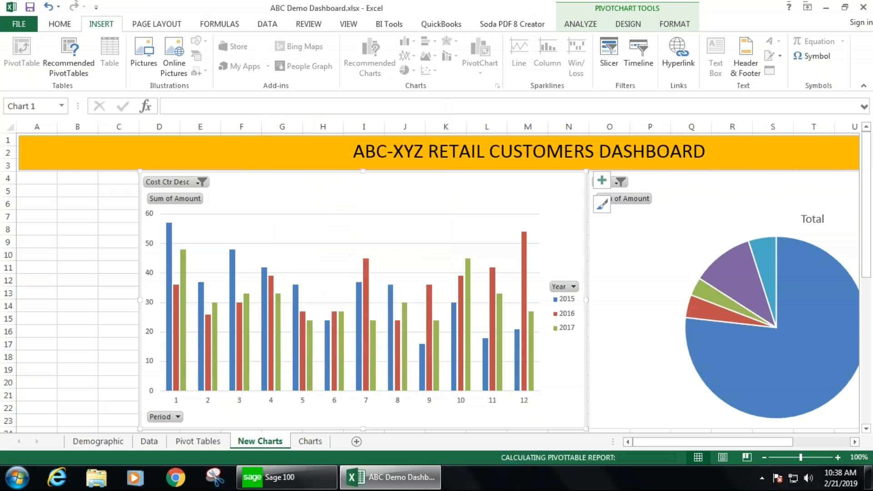
pyautogui.moveTo(426, 195); pyautogui.dragTo(72, 180)
pyautogui.moveTo(460, 232); pyautogui.dragTo(58, 357)
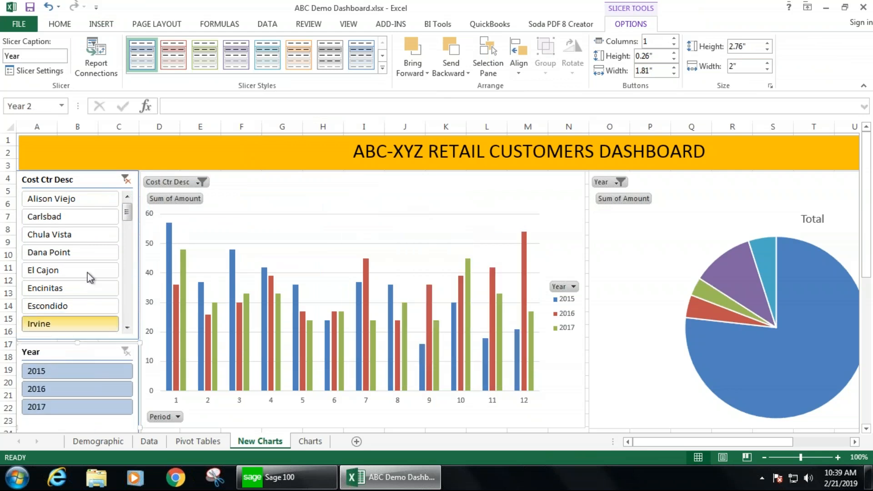
# - Filter the monthly chart to the Alison Viejo store using the Cost Ctr Desc slicer
pyautogui.click(78, 230)
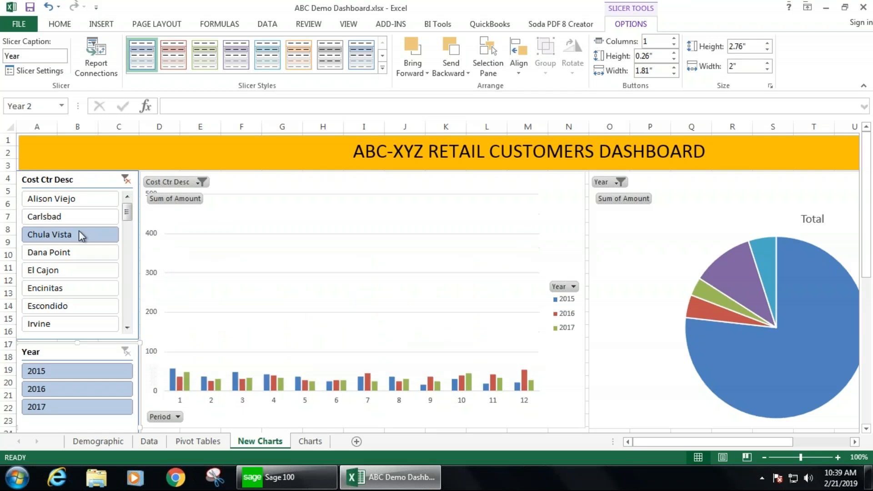
pyautogui.click(71, 198)
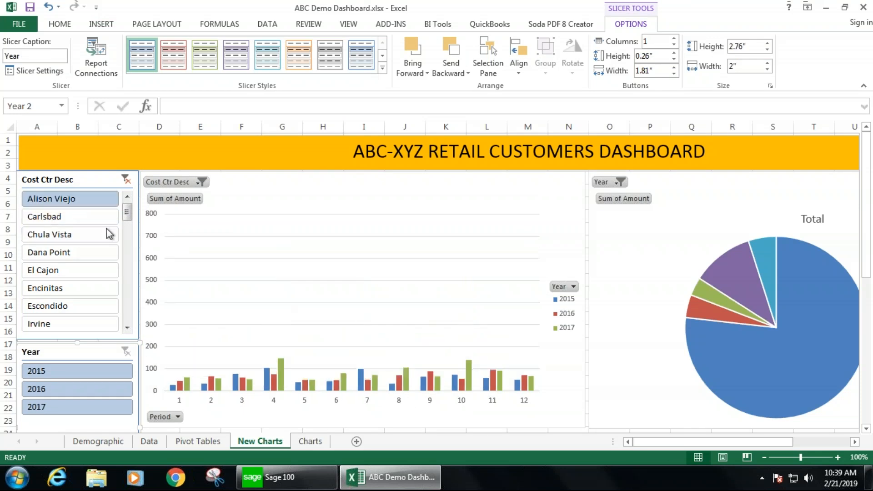
pyautogui.moveTo(432, 317)
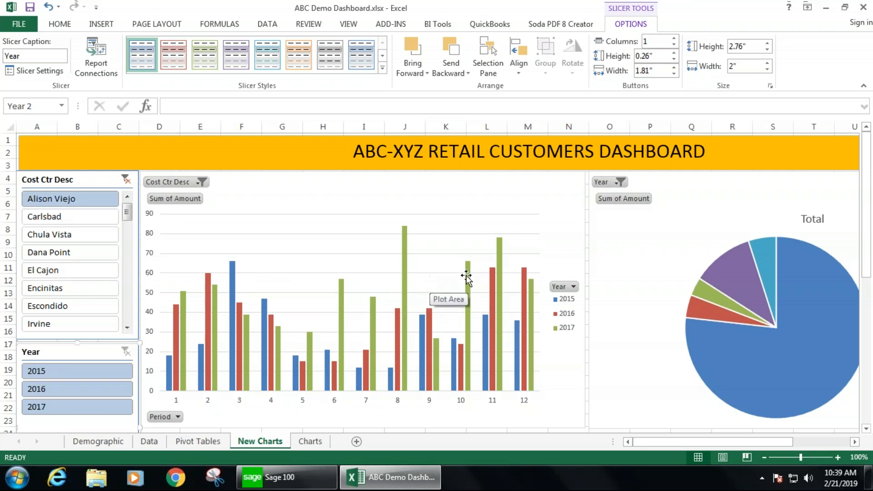
# - Review the full dashboard layout with all four charts and the slicers
pyautogui.moveTo(867, 213); pyautogui.dragTo(871, 337)
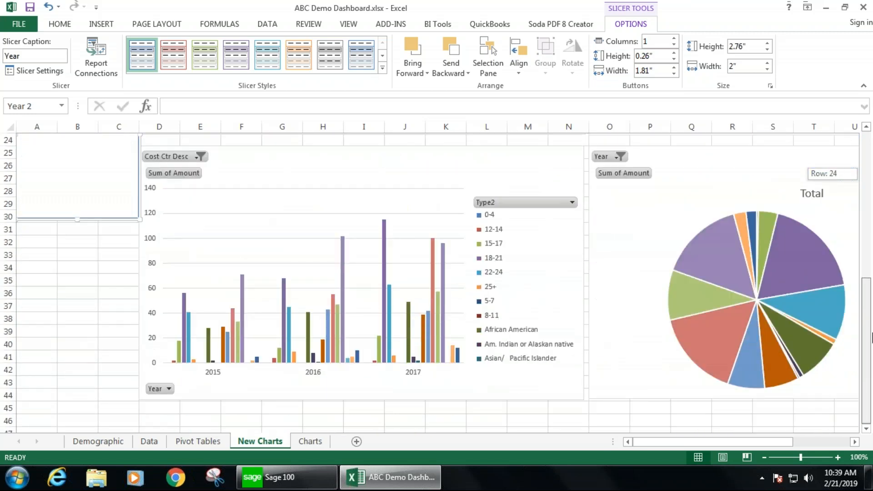
pyautogui.moveTo(871, 298); pyautogui.dragTo(870, 180)
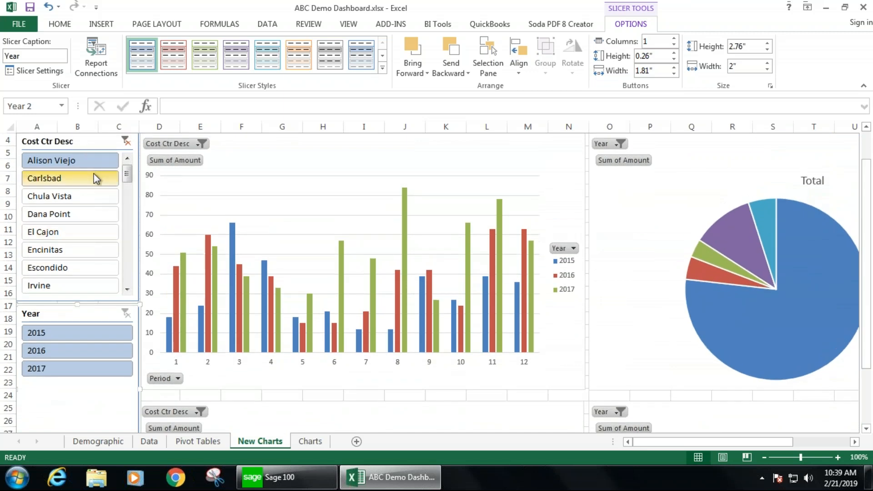
pyautogui.click(764, 457)
pyautogui.click(764, 457)
pyautogui.click(763, 457)
pyautogui.click(763, 458)
pyautogui.click(764, 457)
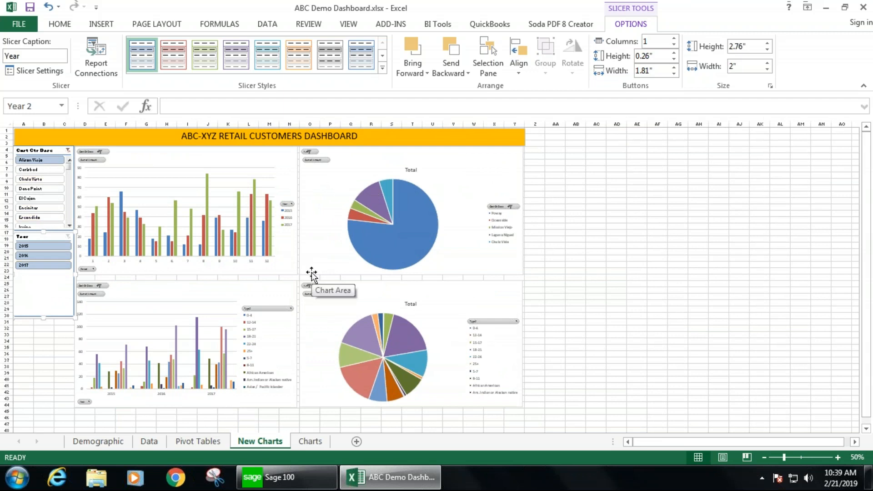
pyautogui.click(838, 458)
pyautogui.click(838, 458)
pyautogui.click(838, 457)
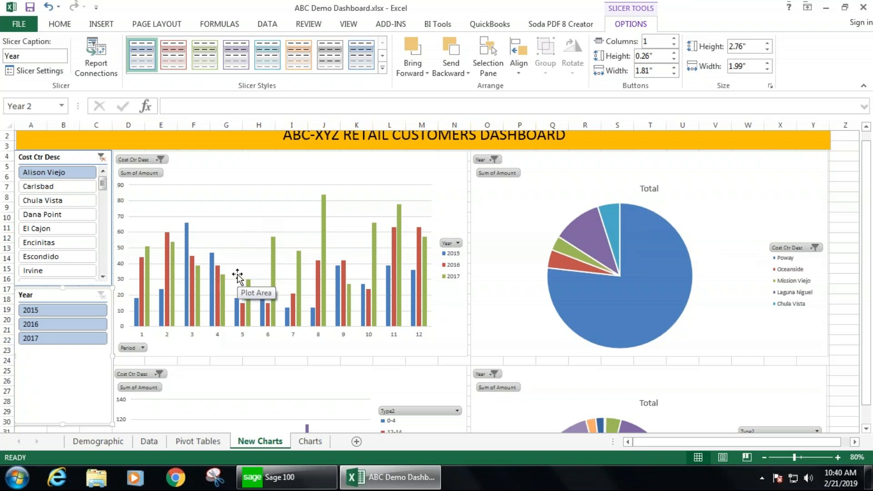
pyautogui.click(494, 159)
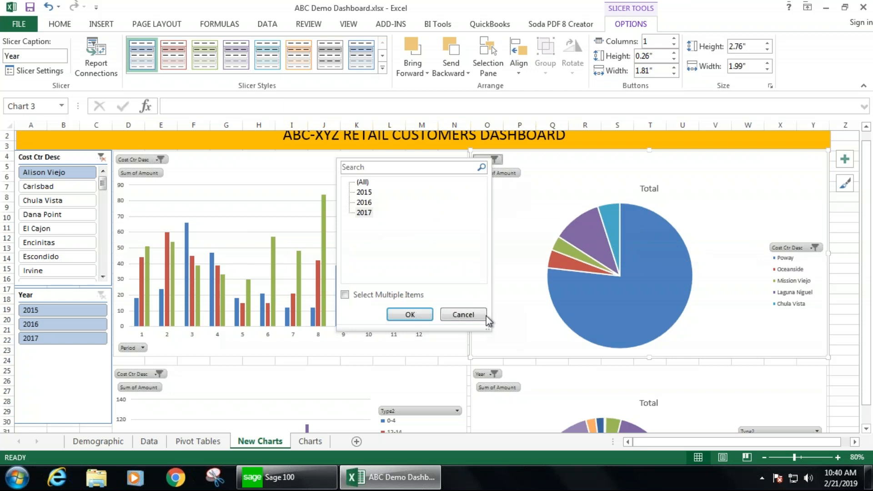
pyautogui.click(464, 315)
pyautogui.click(159, 161)
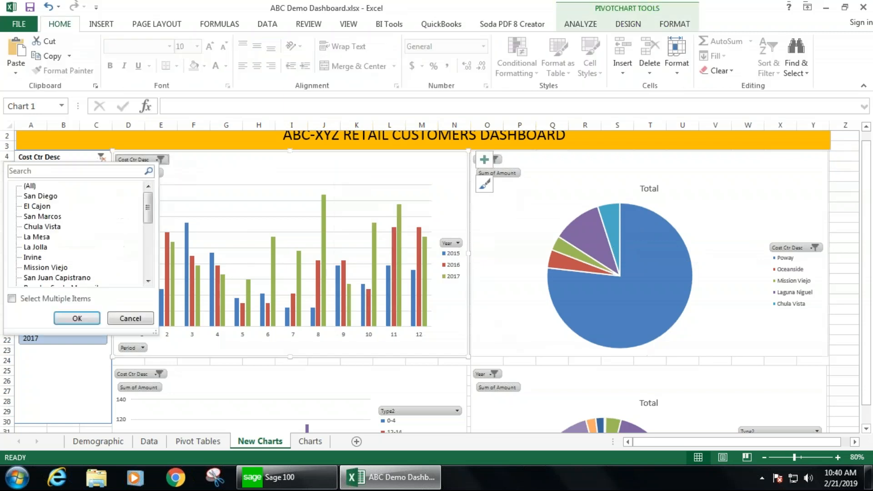
pyautogui.click(205, 167)
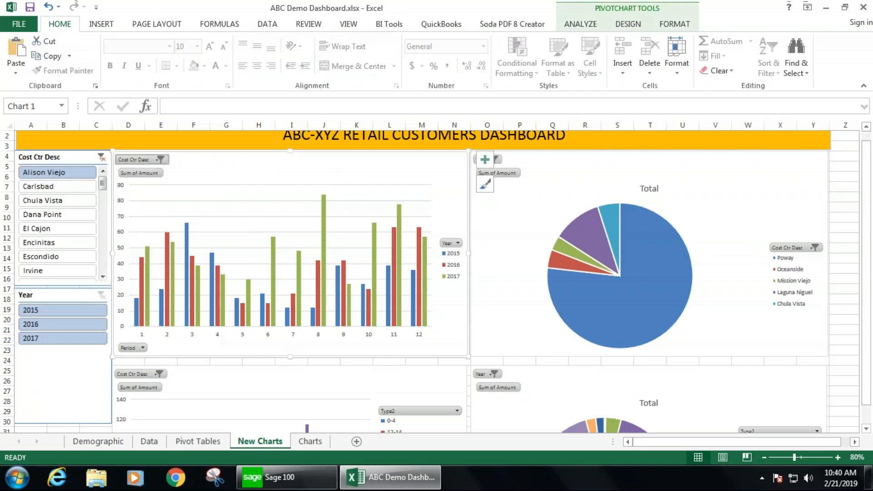
# - Add a chart title above the monthly column chart
pyautogui.click(500, 211)
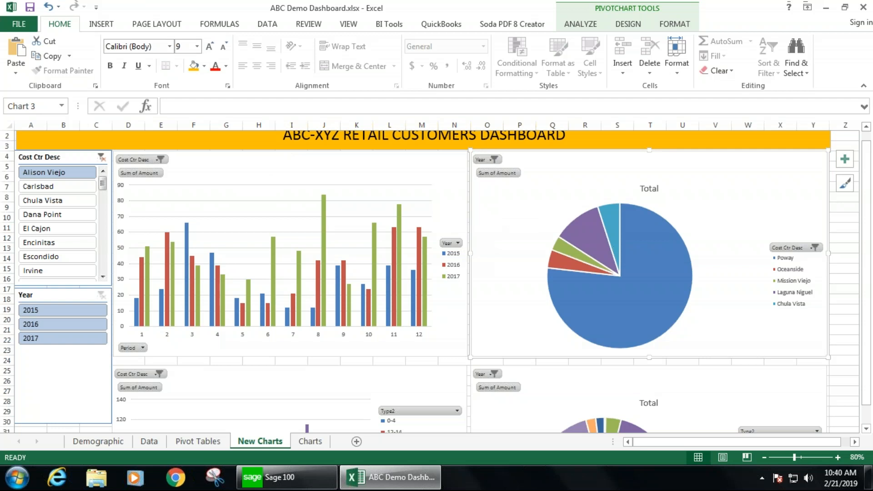
pyautogui.click(219, 162)
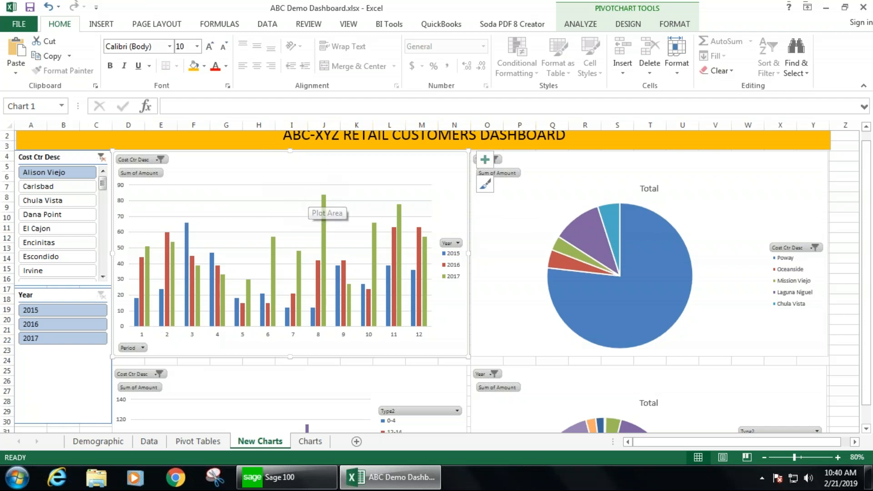
pyautogui.click(622, 24)
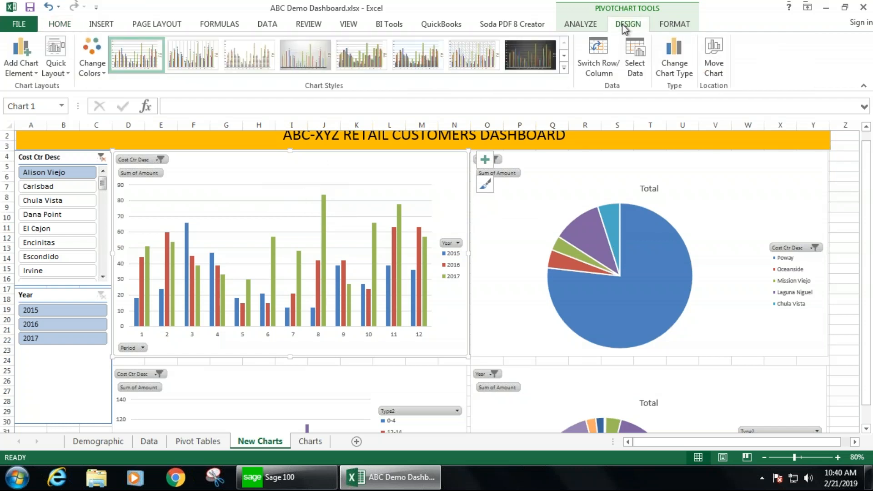
pyautogui.click(15, 62)
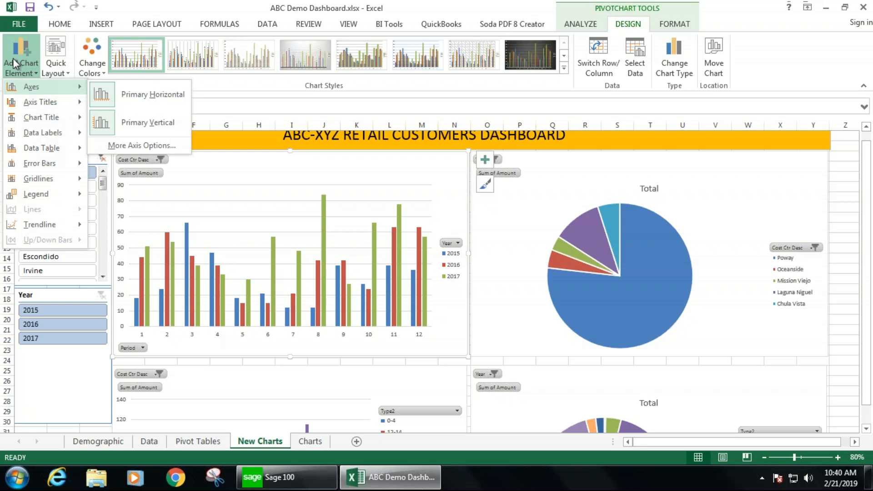
pyautogui.moveTo(53, 177)
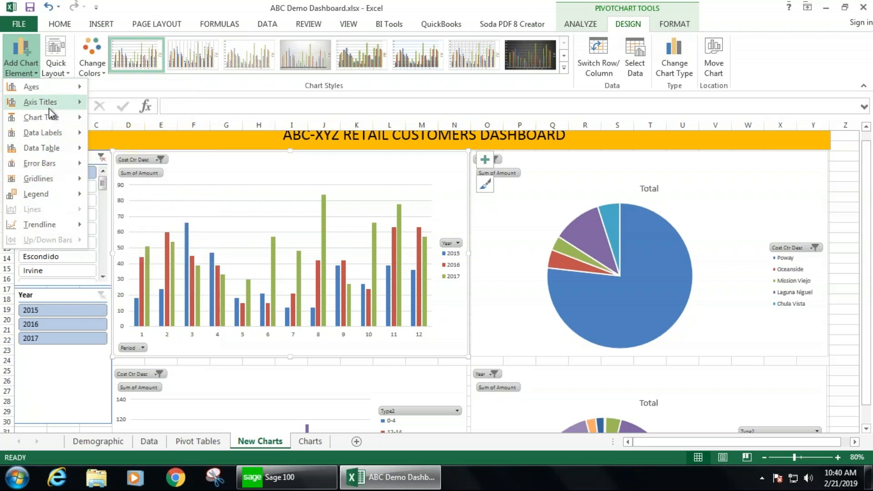
pyautogui.moveTo(56, 117)
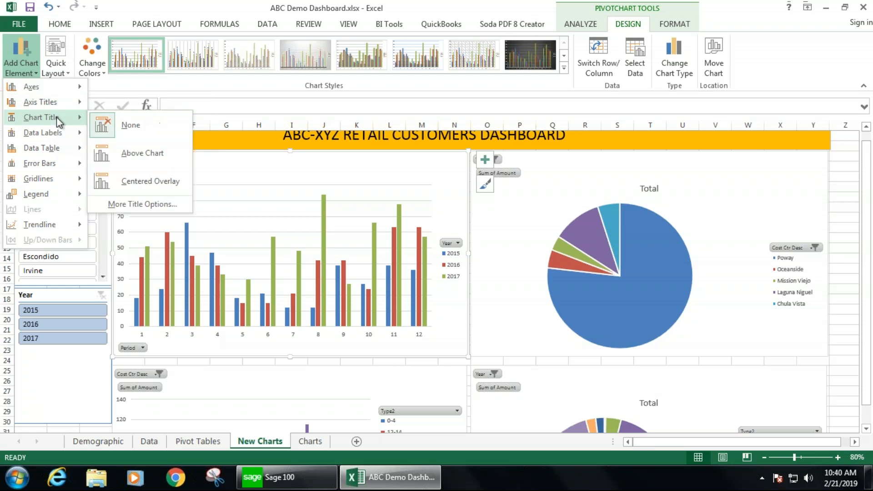
pyautogui.click(135, 153)
# - Rename the monthly chart's title to "# of Customers by Store by Period"
pyautogui.doubleClick(302, 188)
pyautogui.click(292, 188)
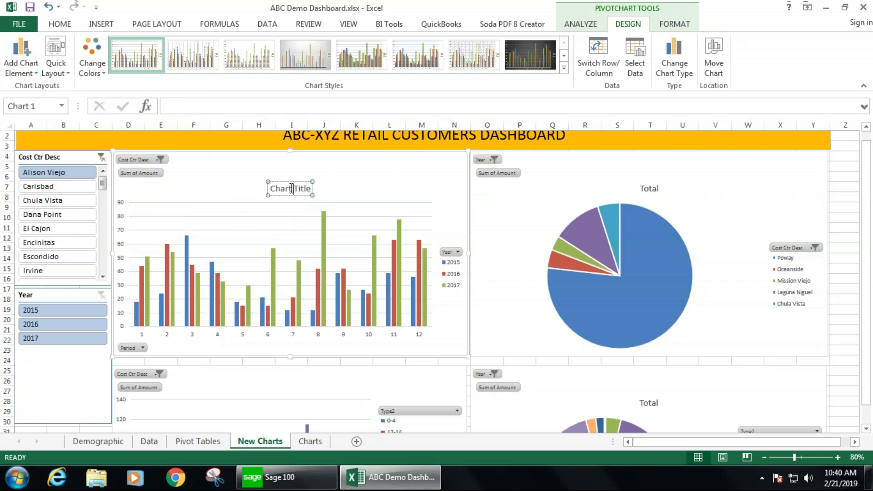
pyautogui.tripleClick(294, 189)
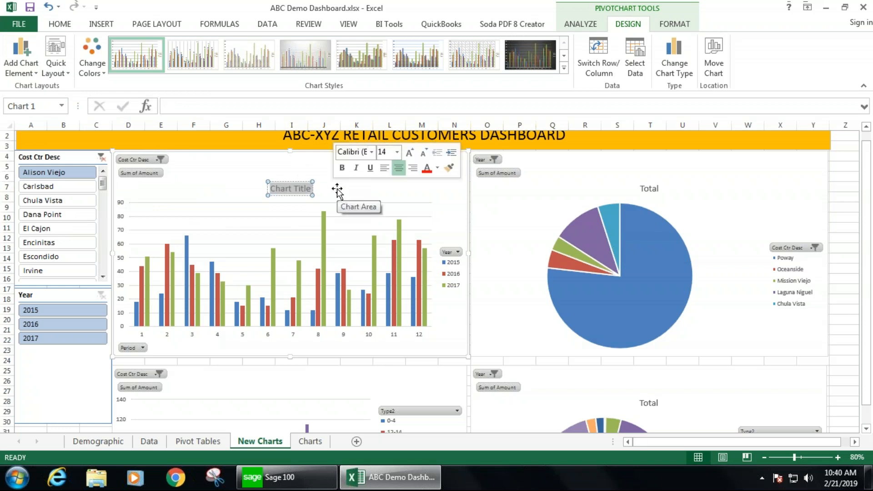
pyautogui.write('# OF cUSTOME')
pyautogui.press('BackSpace')
pyautogui.press('BackSpace')
pyautogui.press('BackSpace')
pyautogui.press('BackSpace')
pyautogui.press('BackSpace')
pyautogui.press('BackSpace')
pyautogui.press('BackSpace')
pyautogui.press('BackSpace')
pyautogui.press('BackSpace')
pyautogui.press('BackSpace')
pyautogui.press('BackSpace')
pyautogui.write('of Customers by Store by Period')
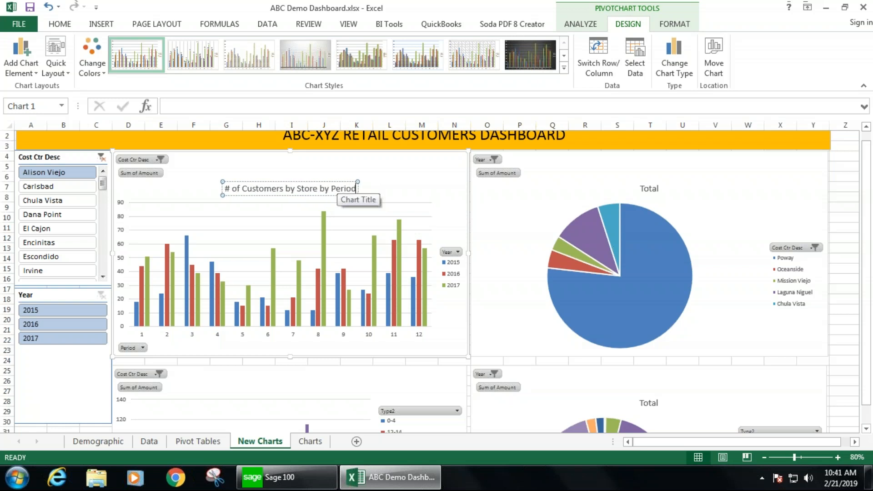
pyautogui.click(425, 179)
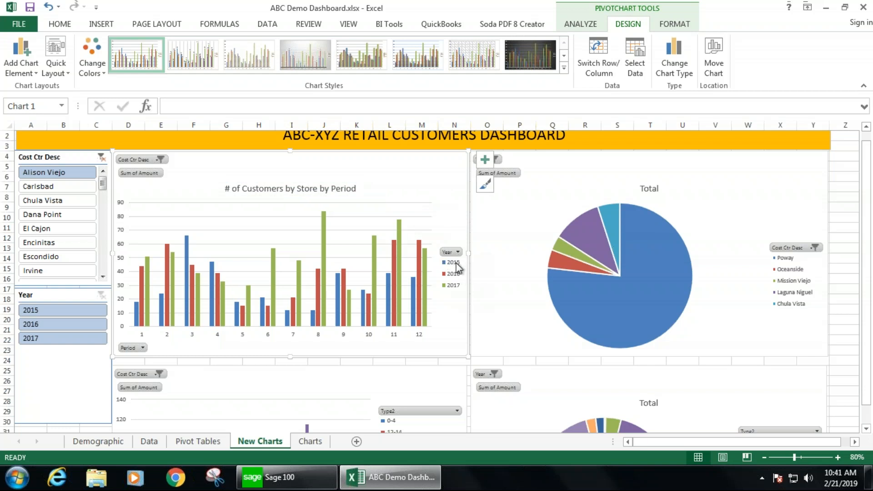
# - Move the monthly chart's legend to the bottom and hide all field buttons on the chart
pyautogui.click(29, 67)
pyautogui.moveTo(67, 195)
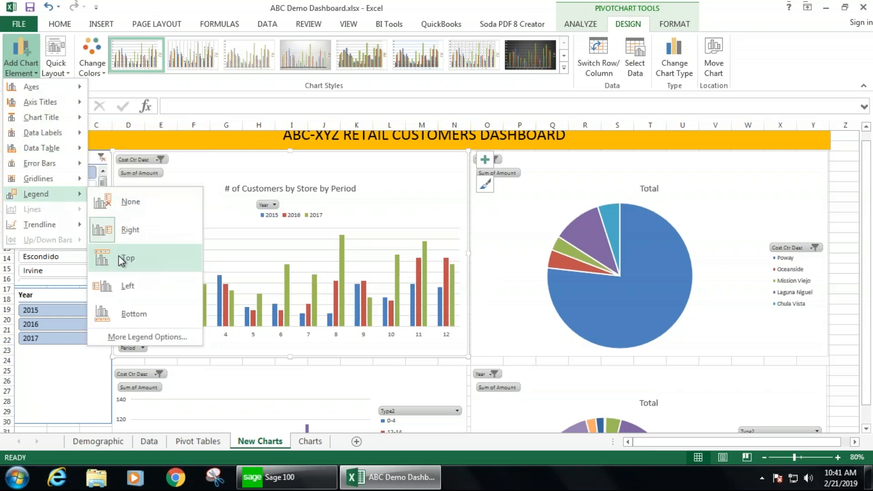
pyautogui.click(115, 311)
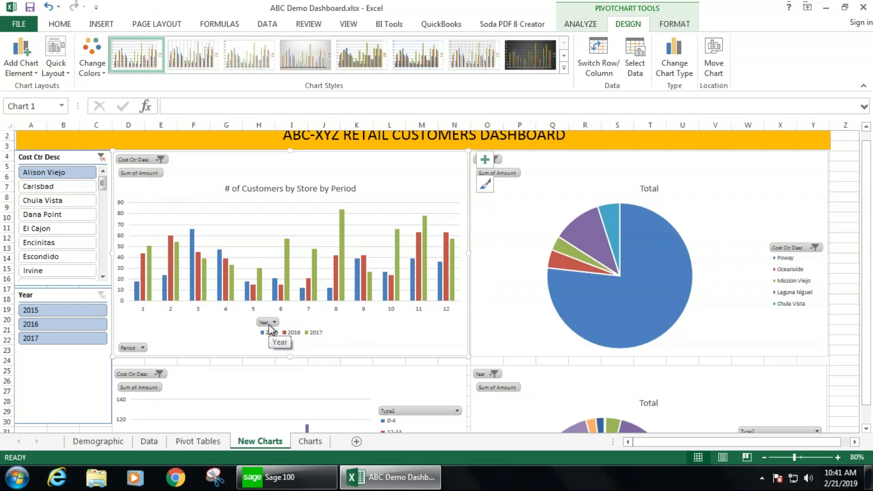
pyautogui.rightClick(151, 162)
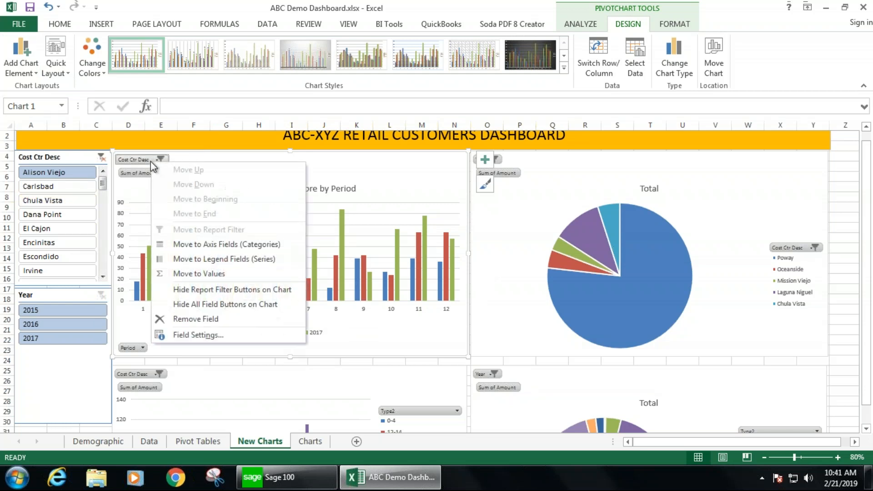
pyautogui.click(203, 304)
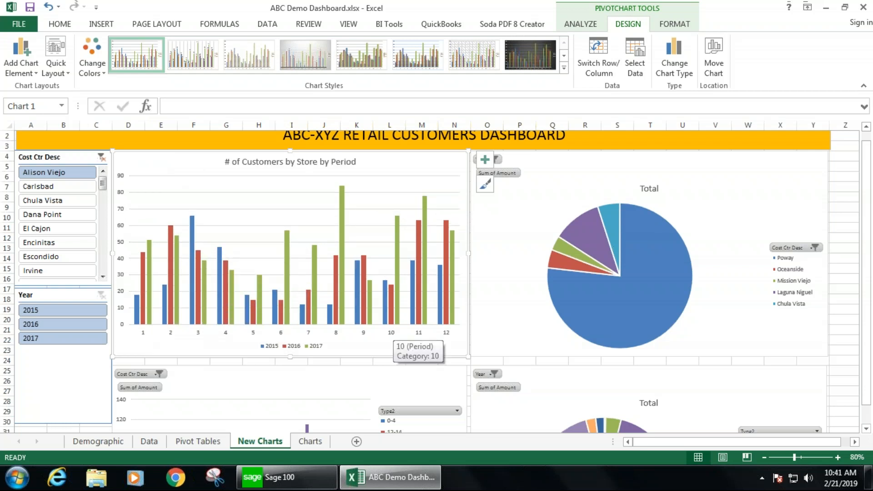
pyautogui.moveTo(343, 253)
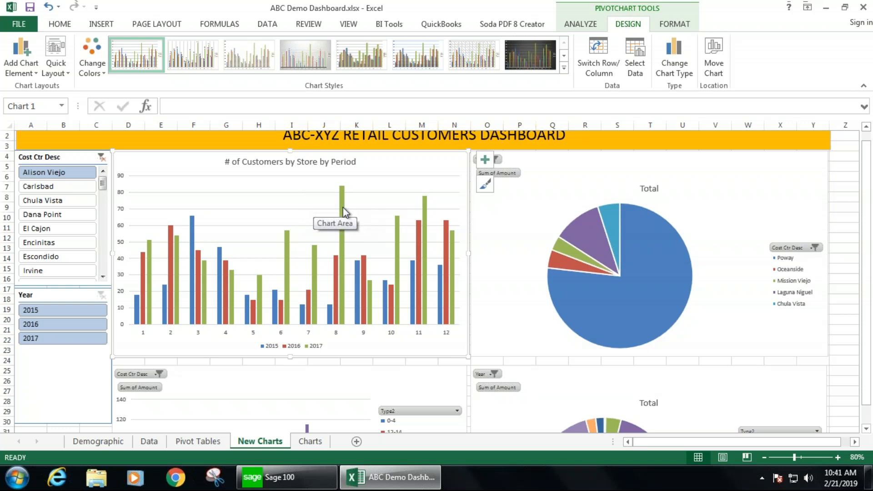
pyautogui.moveTo(343, 222)
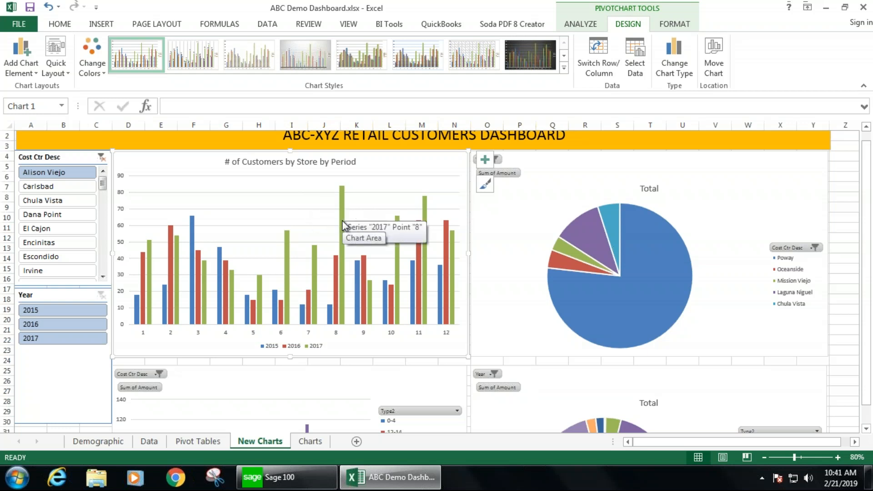
pyautogui.click(342, 218)
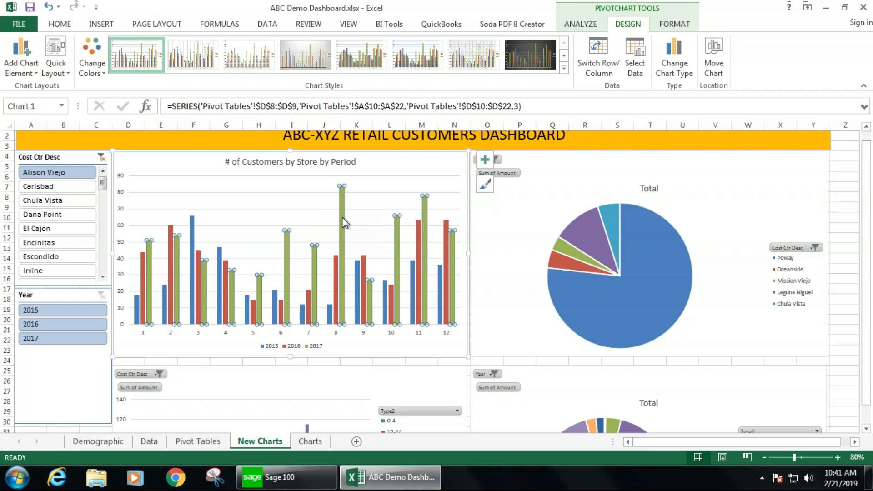
pyautogui.rightClick(342, 222)
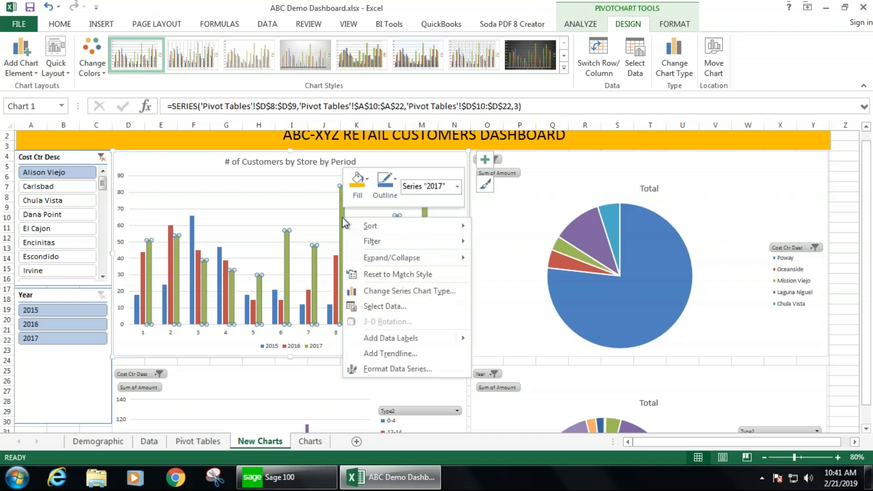
pyautogui.click(381, 370)
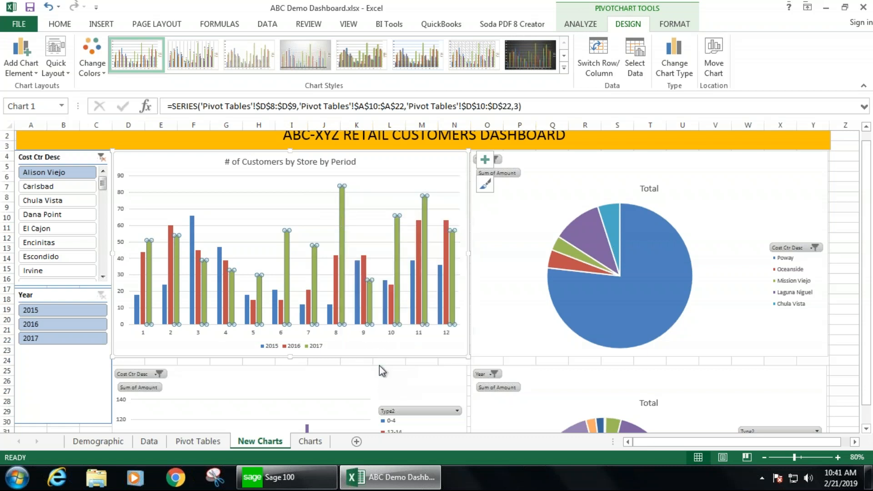
pyautogui.moveTo(369, 217); pyautogui.dragTo(359, 217)
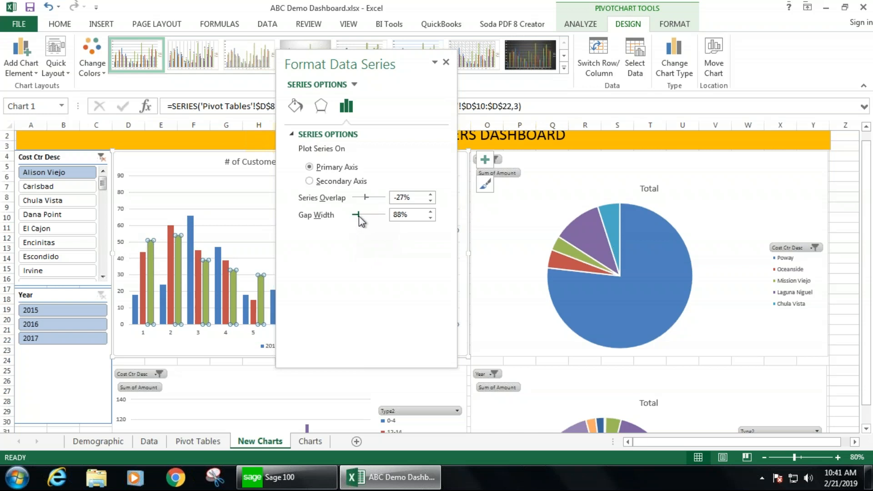
pyautogui.click(446, 63)
pyautogui.click(425, 165)
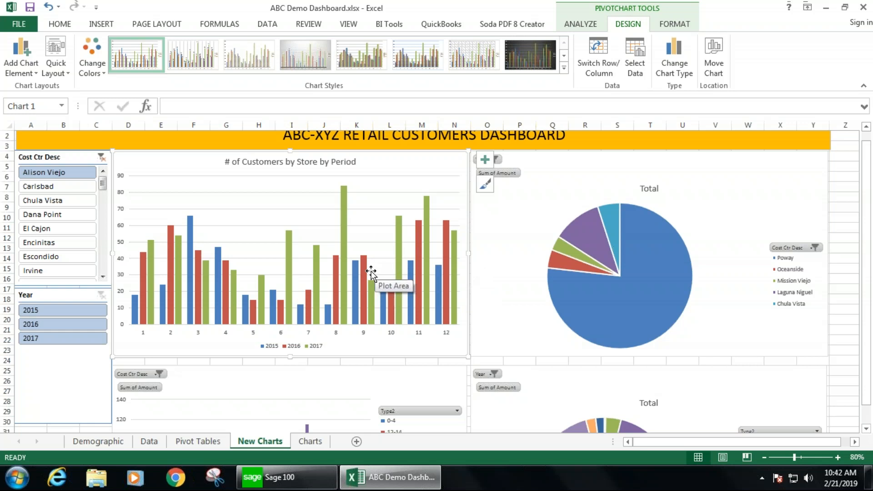
# - Hide all field buttons on the pie chart
pyautogui.moveTo(616, 240)
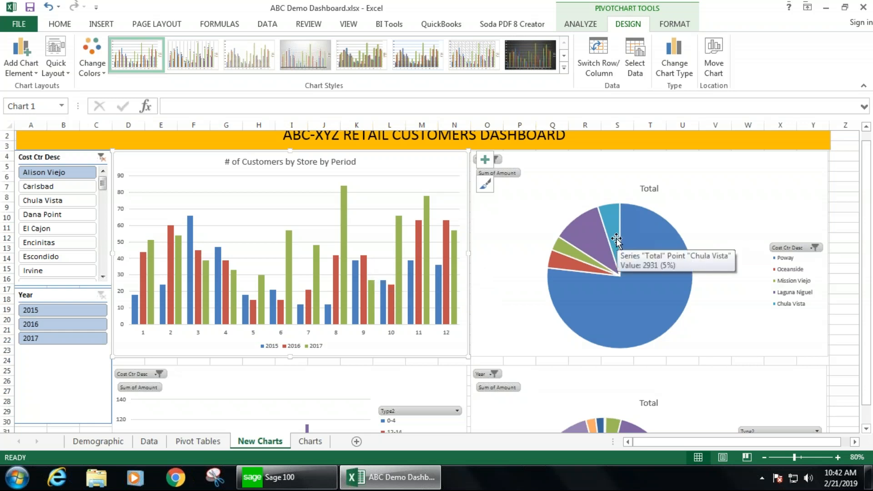
pyautogui.moveTo(650, 218)
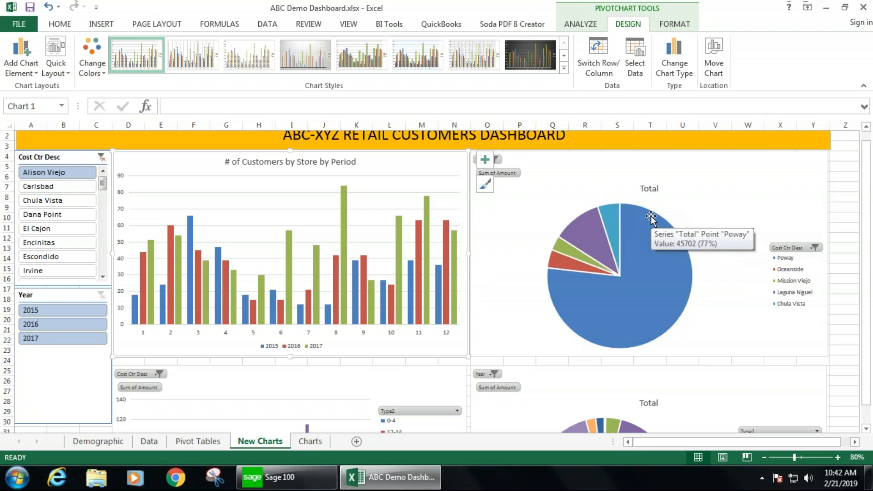
pyautogui.rightClick(788, 247)
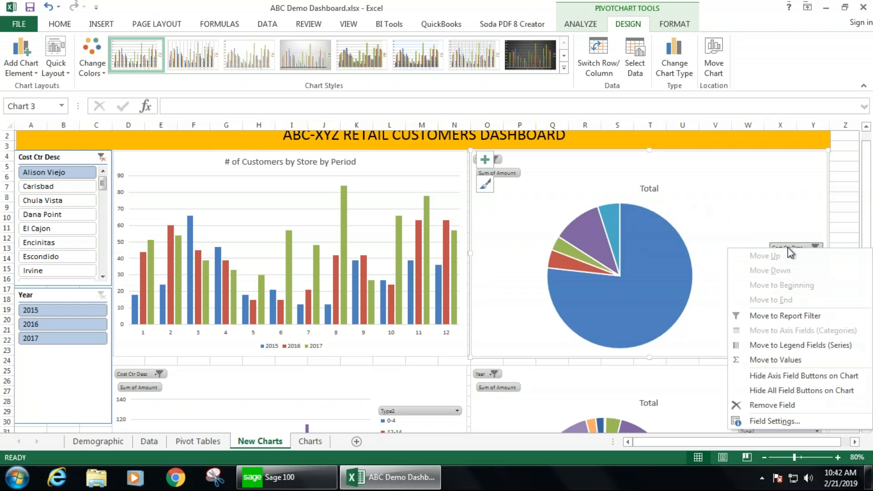
pyautogui.click(793, 393)
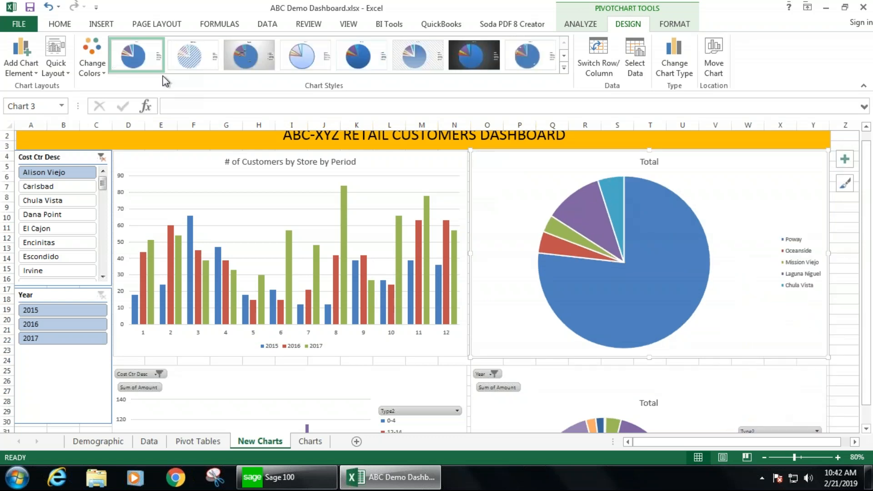
# - Remove the legend from the pie chart
pyautogui.click(14, 65)
pyautogui.moveTo(34, 132)
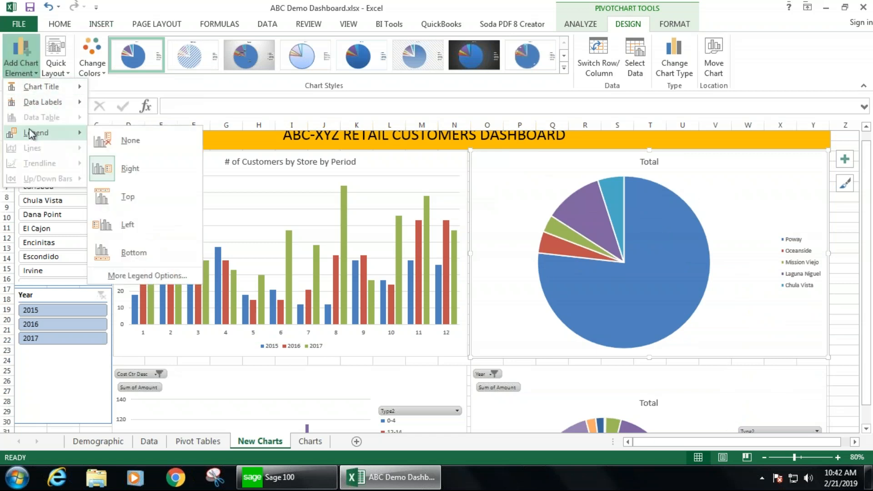
pyautogui.click(100, 135)
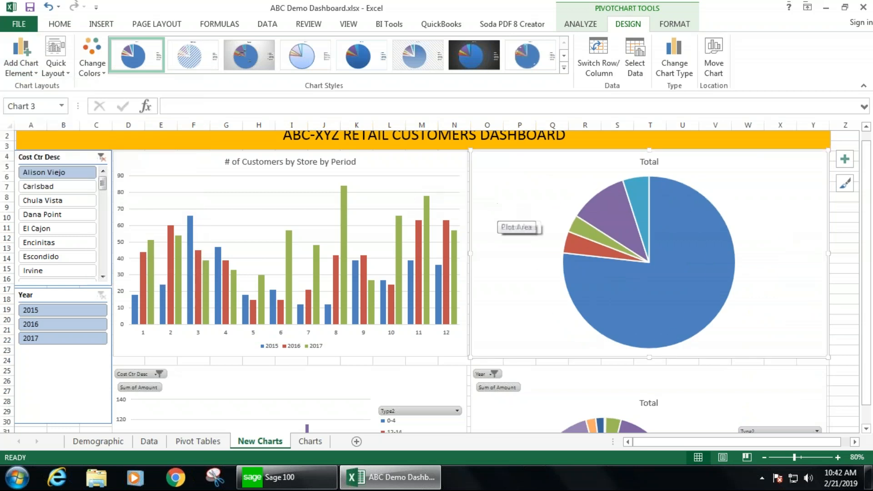
# - Add best-fit data labels to the pie chart showing both category name and value
pyautogui.click(20, 58)
pyautogui.moveTo(29, 105)
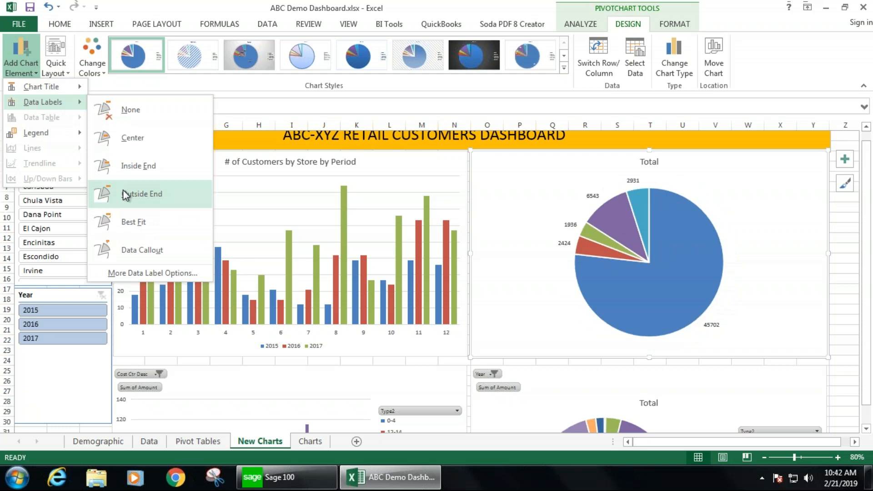
pyautogui.click(119, 224)
pyautogui.click(24, 60)
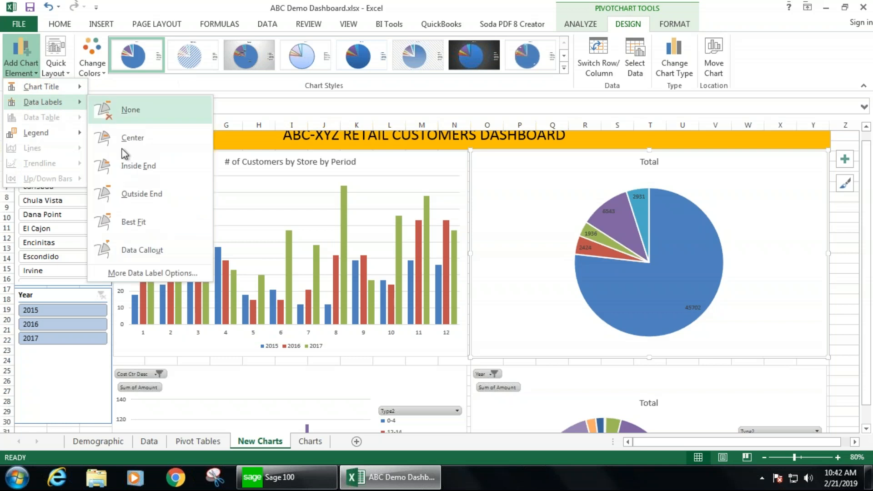
pyautogui.click(149, 273)
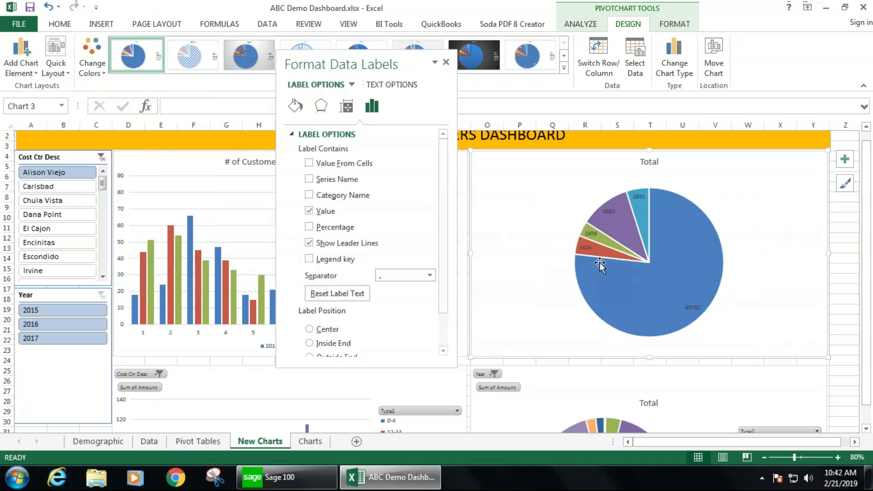
pyautogui.moveTo(374, 62); pyautogui.dragTo(230, 47)
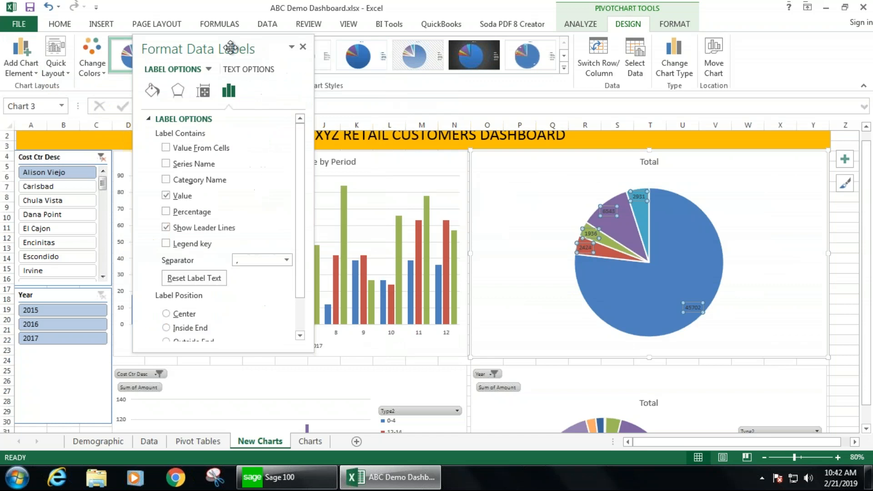
pyautogui.click(165, 180)
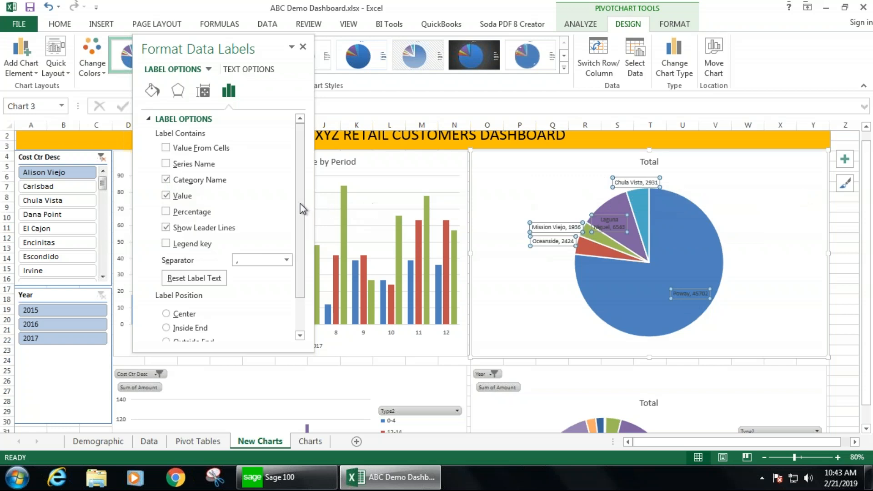
pyautogui.scroll(-2, 297, 225)
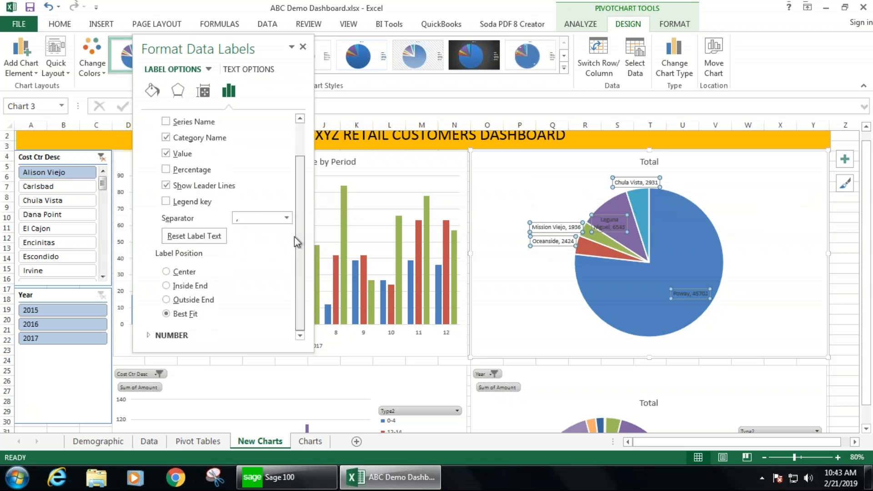
pyautogui.scroll(2, 296, 237)
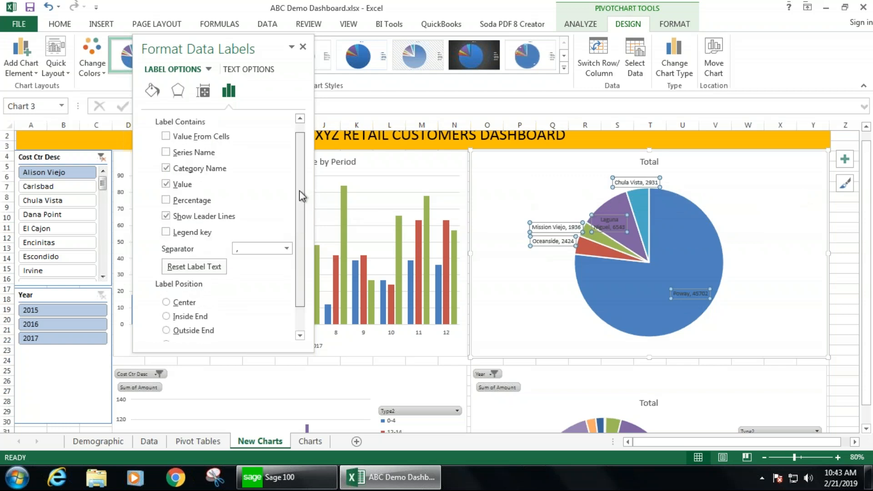
pyautogui.click(178, 93)
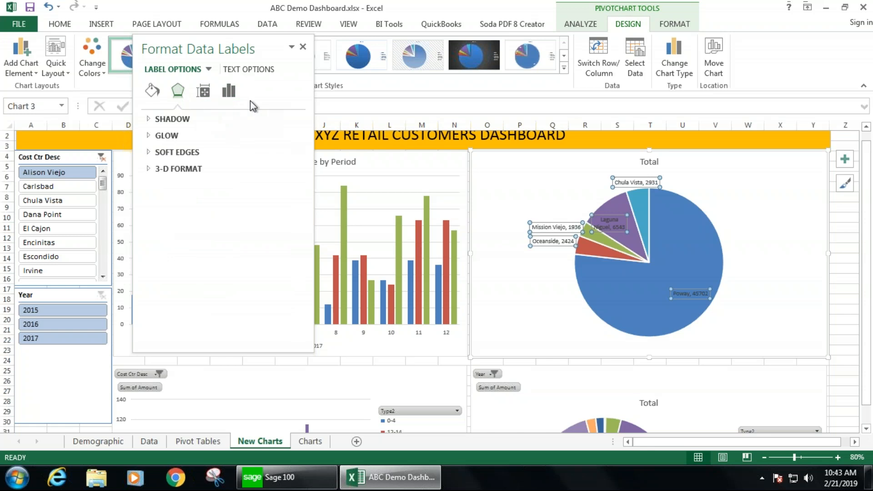
pyautogui.click(303, 47)
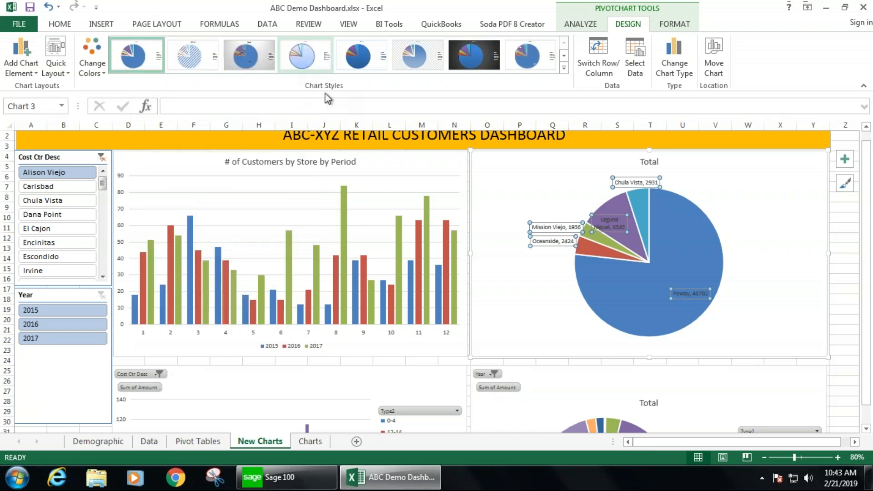
# - Set the pie series' Pie Explosion to 13% to separate the slices
pyautogui.click(675, 209)
pyautogui.rightClick(679, 209)
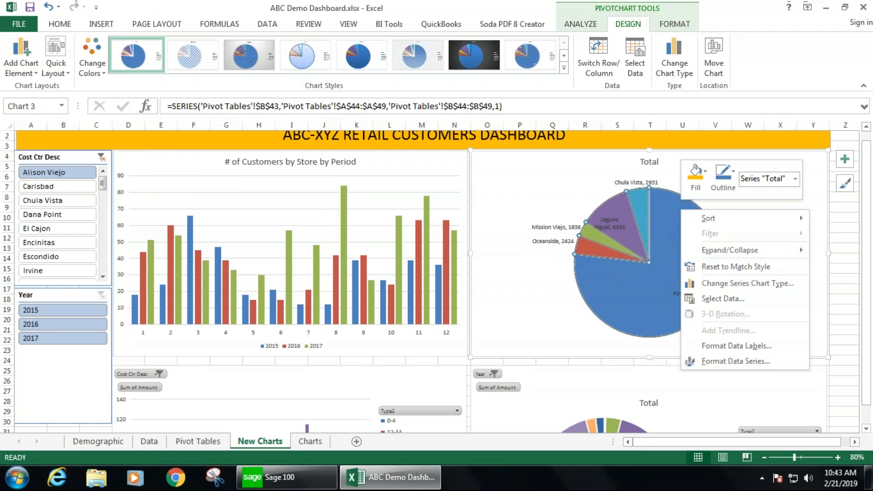
pyautogui.click(732, 363)
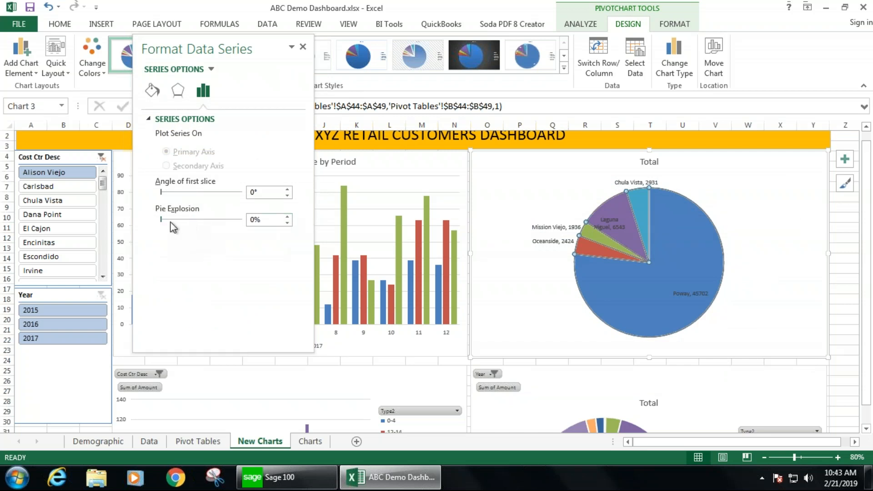
pyautogui.moveTo(165, 220)
pyautogui.mouseDown()
pyautogui.moveTo(174, 223)
pyautogui.moveTo(161, 220)
pyautogui.mouseUp()
pyautogui.click(288, 218)
pyautogui.click(287, 217)
pyautogui.click(287, 217)
pyautogui.click(288, 217)
pyautogui.click(288, 217)
pyautogui.click(287, 217)
pyautogui.click(288, 217)
pyautogui.click(287, 218)
pyautogui.click(287, 217)
pyautogui.click(287, 217)
pyautogui.click(287, 218)
pyautogui.click(287, 218)
pyautogui.click(288, 218)
pyautogui.click(772, 221)
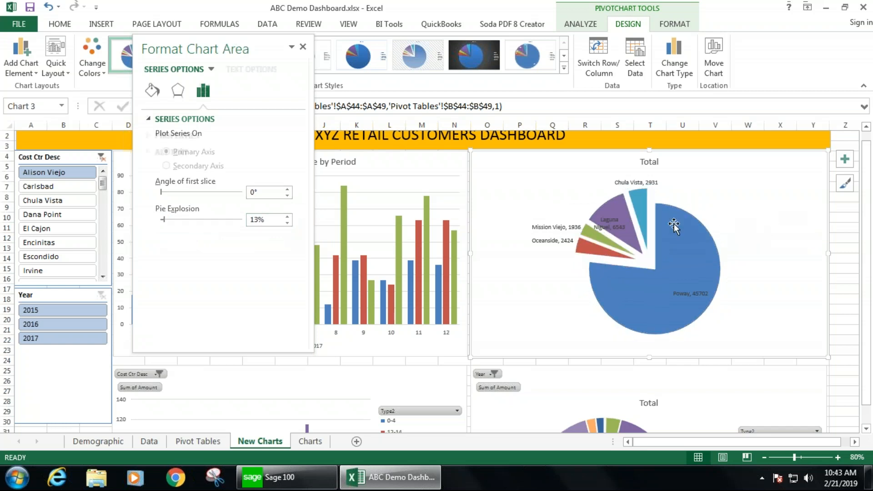
# - Select the pie chart's title and close the formatting pane
pyautogui.moveTo(668, 246)
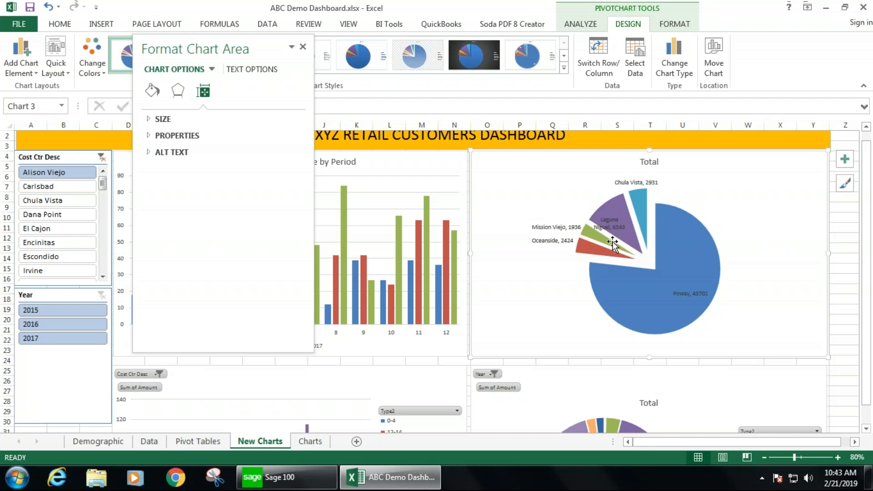
pyautogui.moveTo(643, 209)
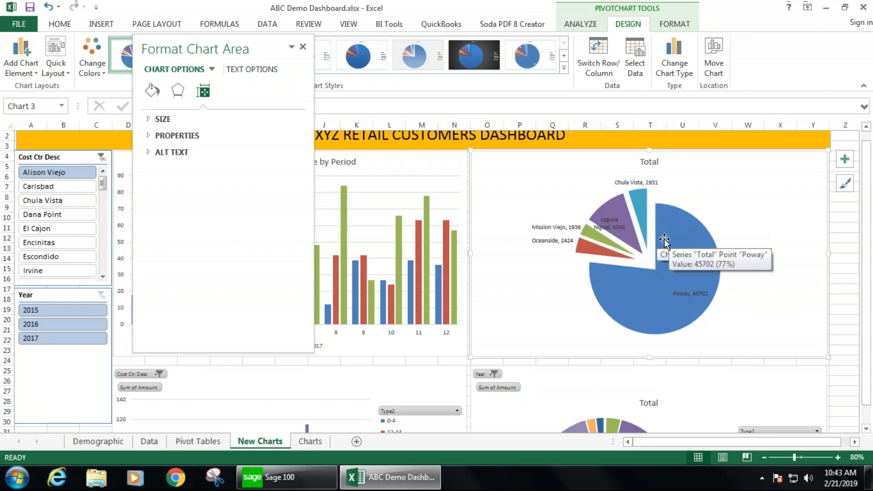
pyautogui.click(646, 162)
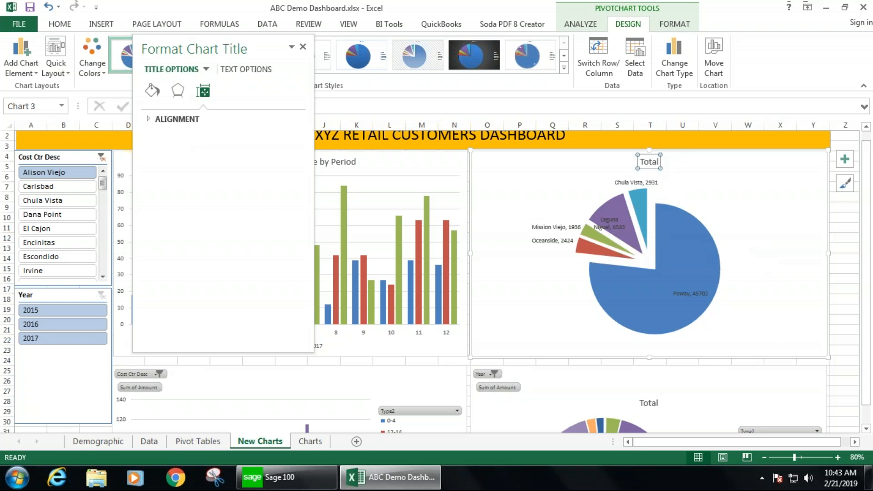
pyautogui.moveTo(656, 241)
pyautogui.click(302, 47)
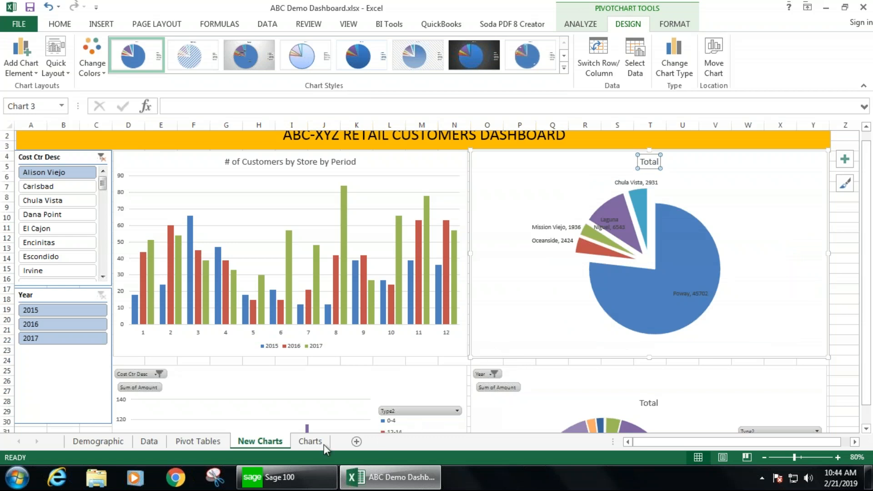
# - Browse the Charts, Data and Pivot Tables sheets and return to the New Charts dashboard
pyautogui.click(306, 441)
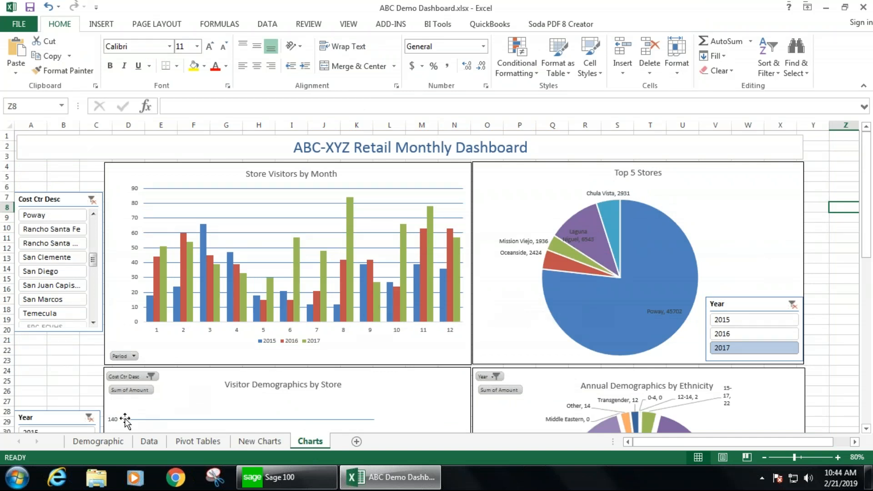
pyautogui.click(149, 441)
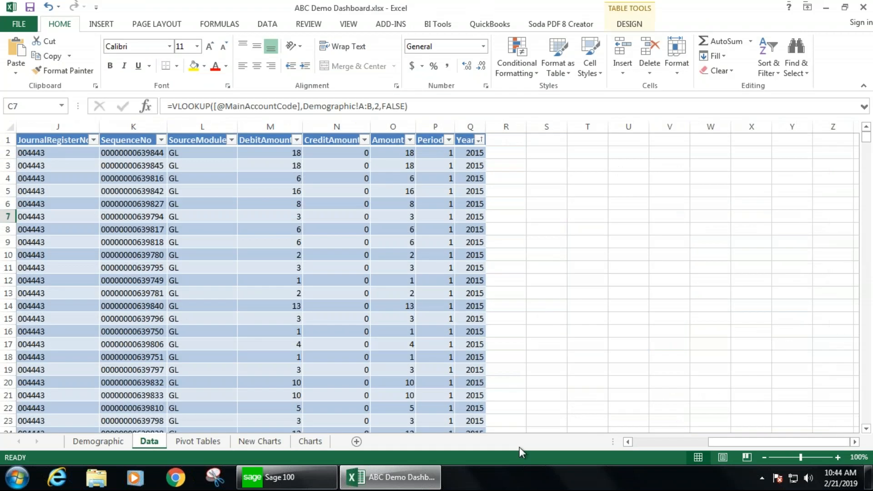
pyautogui.click(642, 443)
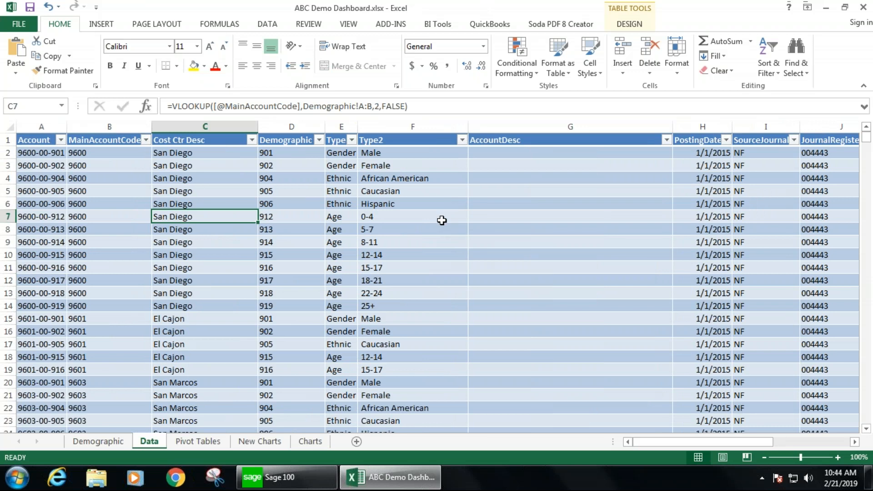
pyautogui.click(220, 442)
pyautogui.scroll(-3, 311, 316)
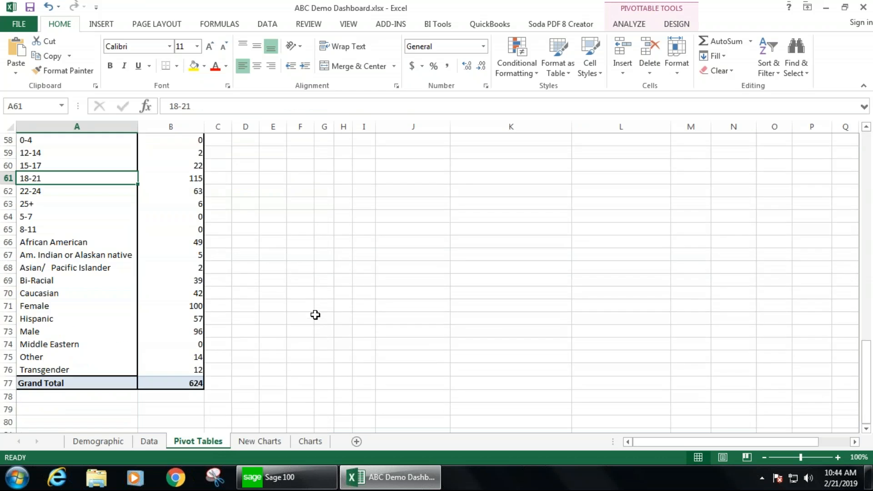
pyautogui.scroll(5, 315, 314)
pyautogui.scroll(2, 315, 315)
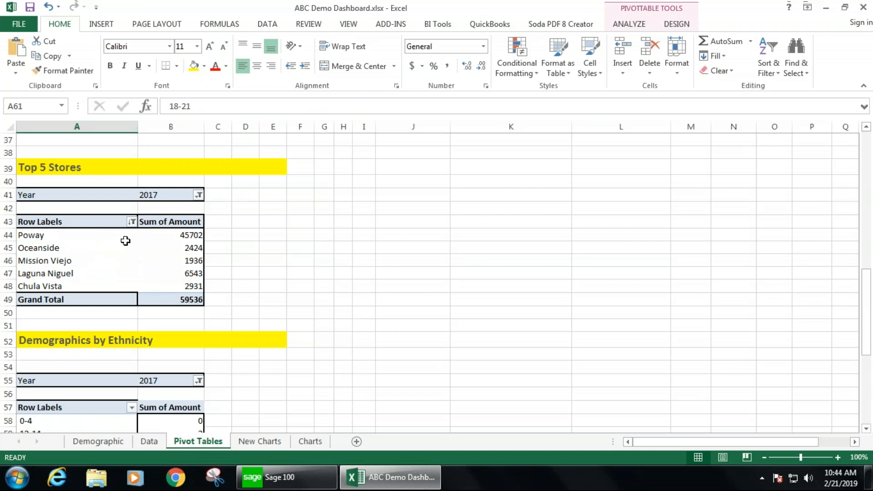
pyautogui.click(261, 441)
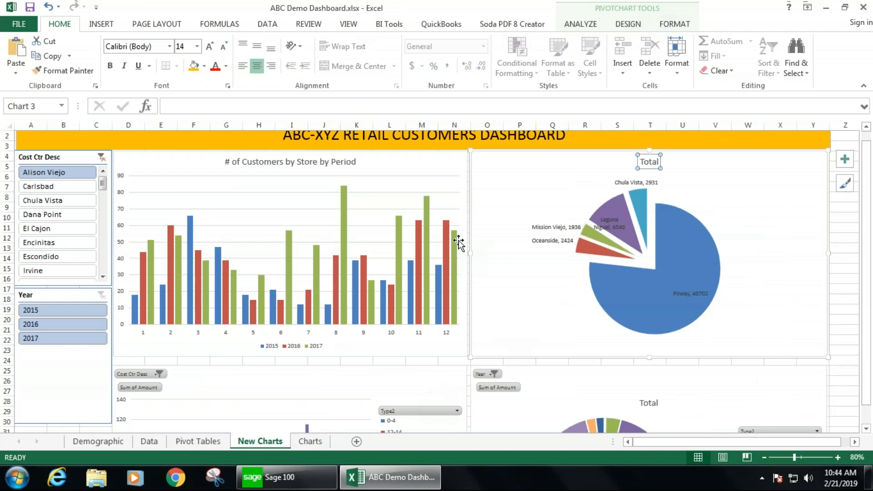
# - Open the Charts dashboard and filter its charts to the San Marcos store with the store slicer
pyautogui.click(310, 441)
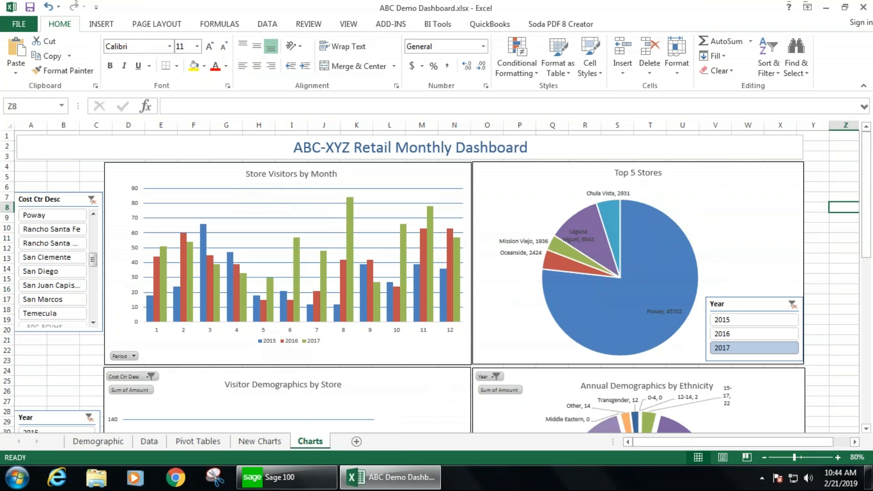
pyautogui.click(51, 271)
pyautogui.click(55, 246)
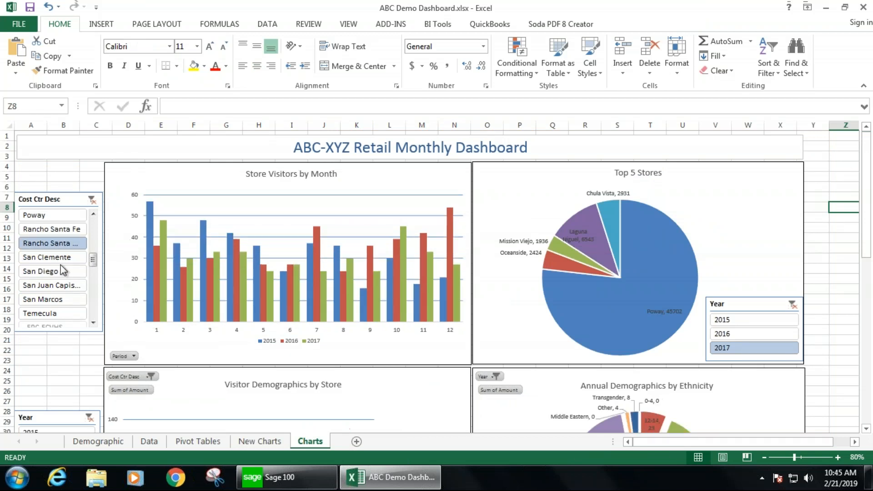
pyautogui.click(56, 302)
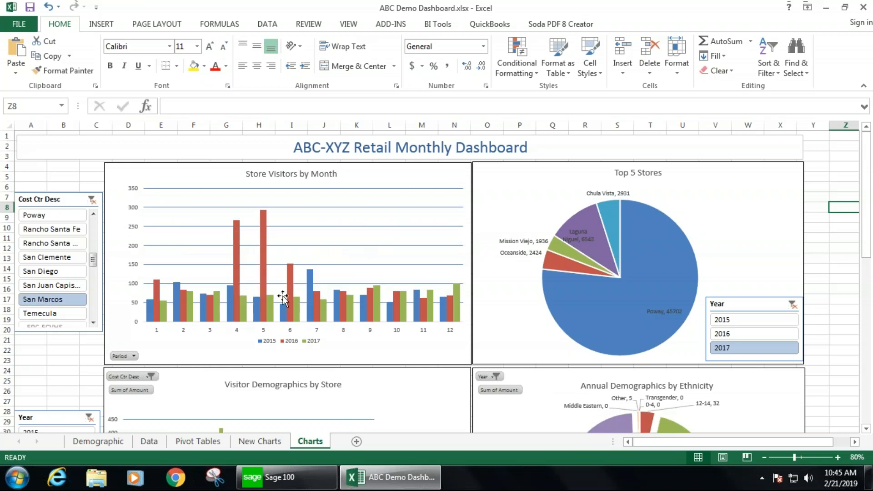
# - Switch the Year slicer between years to compare the demographics charts
pyautogui.scroll(-2, 283, 296)
pyautogui.scroll(-3, 283, 296)
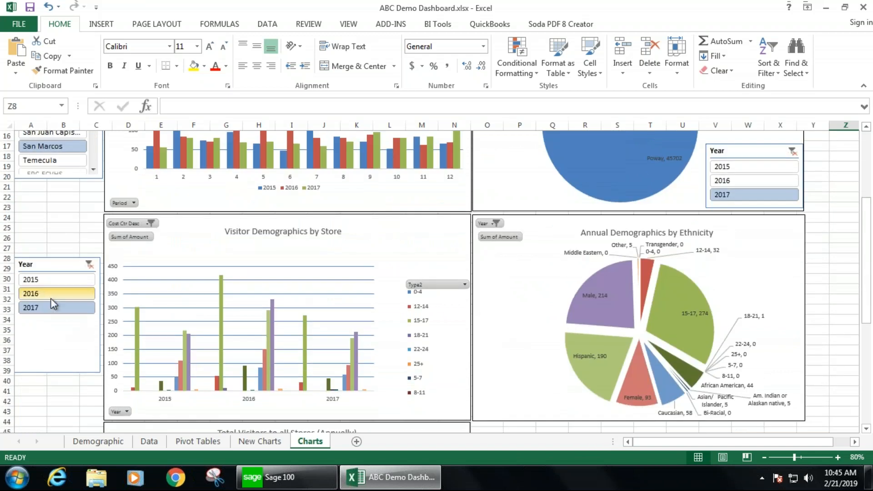
pyautogui.click(50, 298)
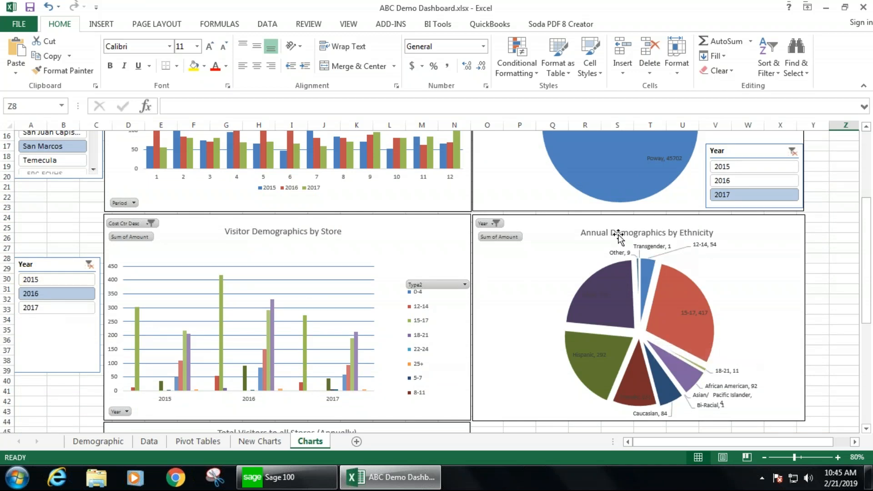
pyautogui.moveTo(624, 268)
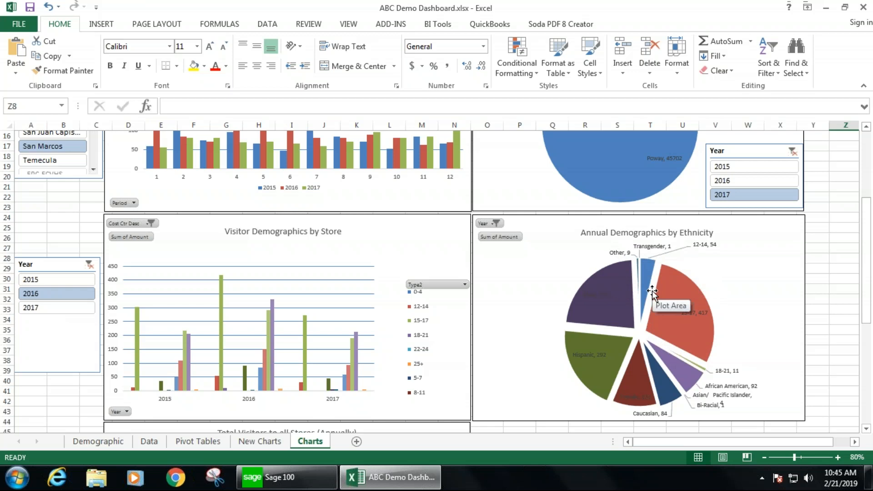
pyautogui.click(50, 280)
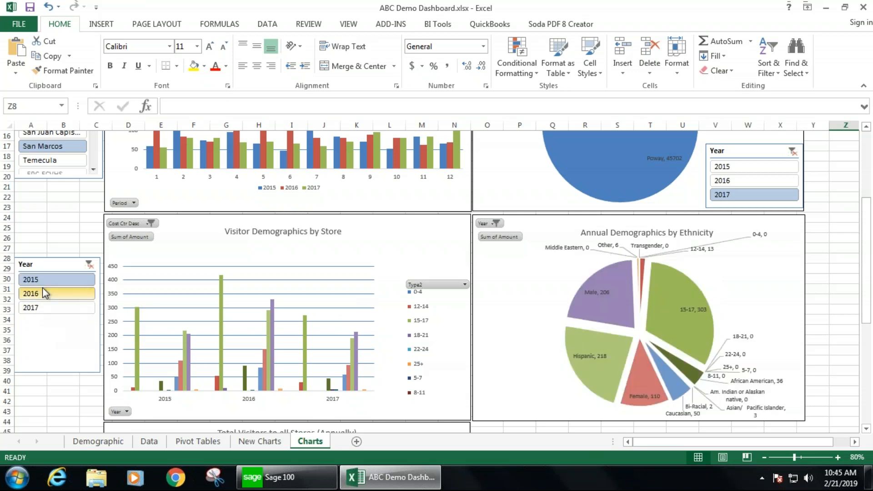
pyautogui.click(42, 291)
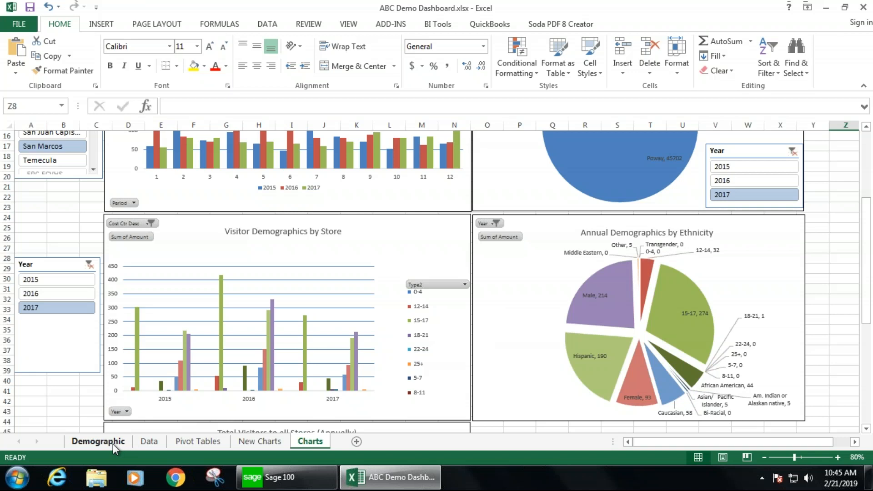
# - Browse the Demographic, Data and Pivot Tables sheets and return to the Charts dashboard
pyautogui.click(98, 441)
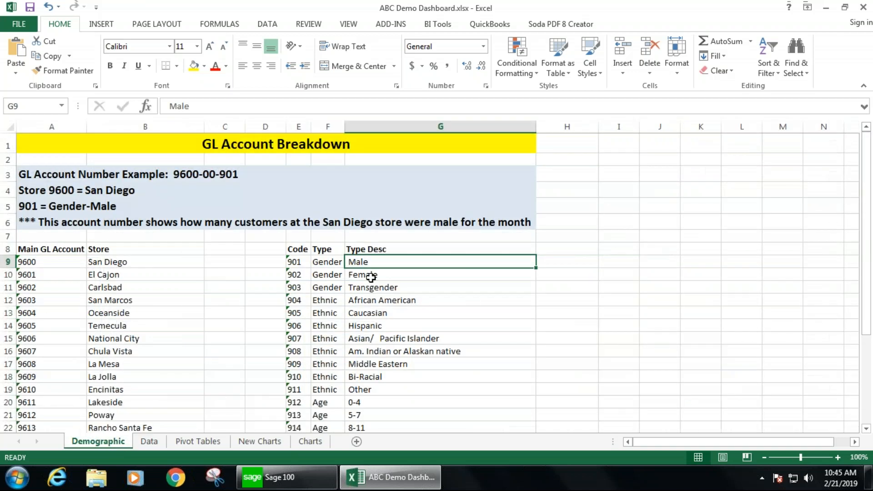
pyautogui.click(149, 443)
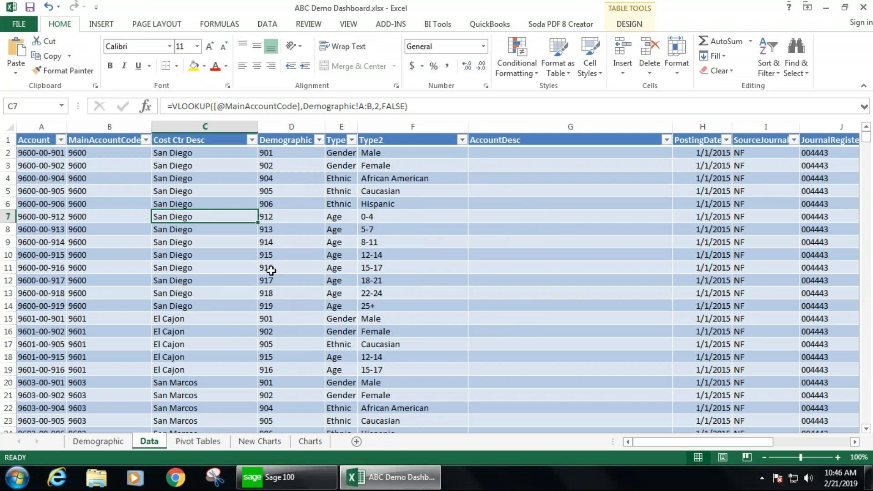
pyautogui.click(199, 442)
pyautogui.scroll(-8, 218, 315)
pyautogui.scroll(5, 223, 313)
pyautogui.scroll(15, 224, 313)
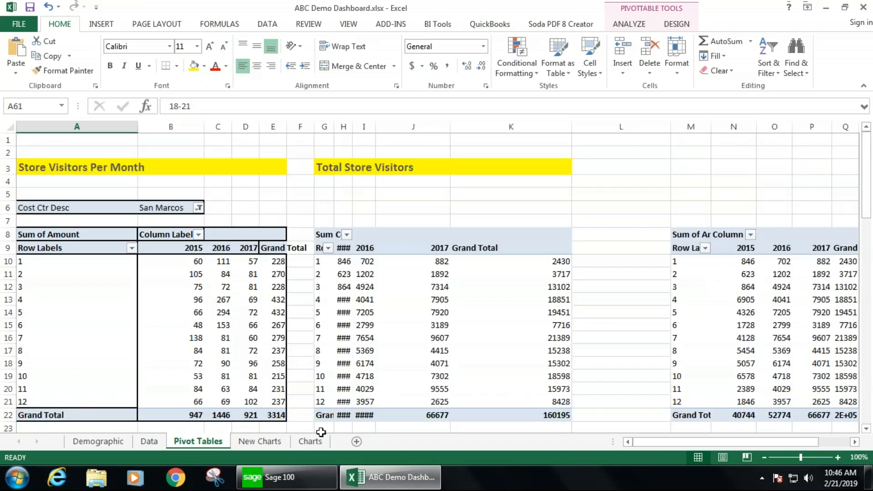
pyautogui.click(313, 442)
pyautogui.scroll(5, 437, 287)
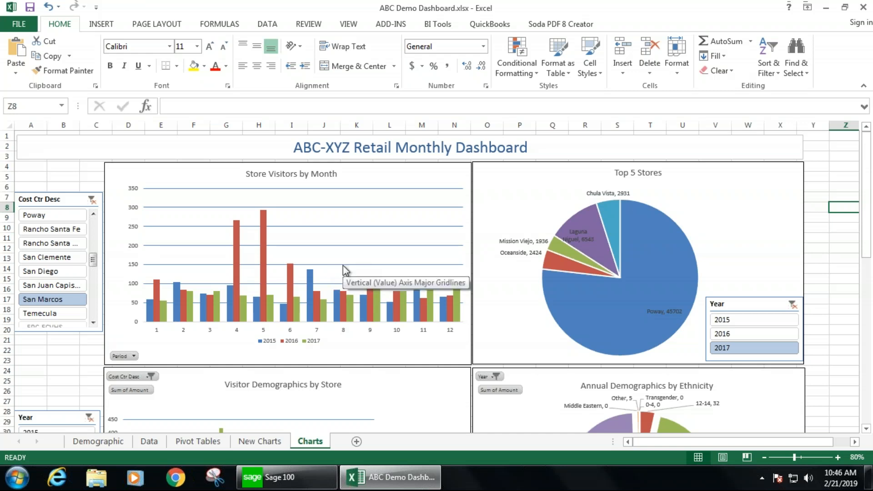
# - Exit the virtual machine's full-screen view and bring the dashboard workbook back to front
pyautogui.moveTo(448, 1)
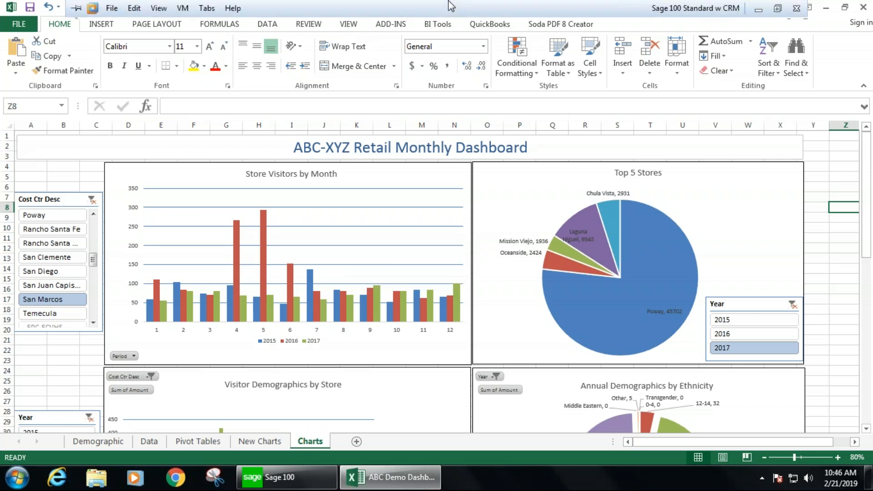
pyautogui.click(778, 8)
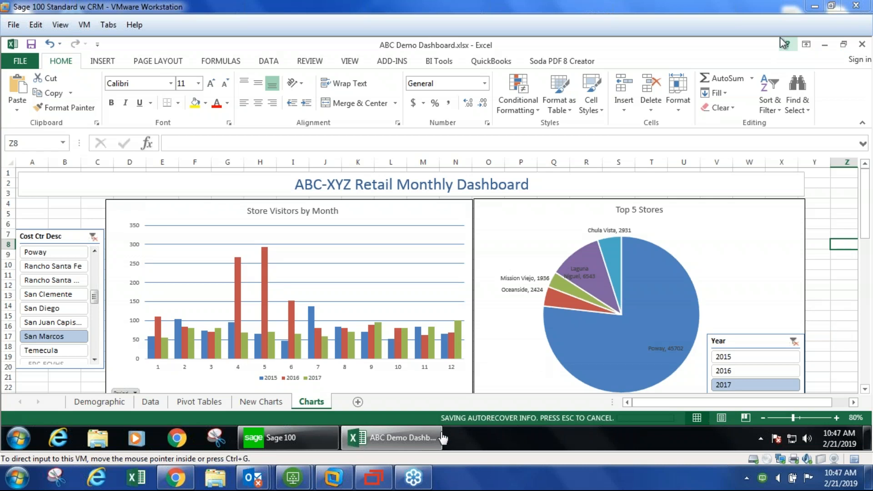
pyautogui.click(399, 443)
pyautogui.click(400, 444)
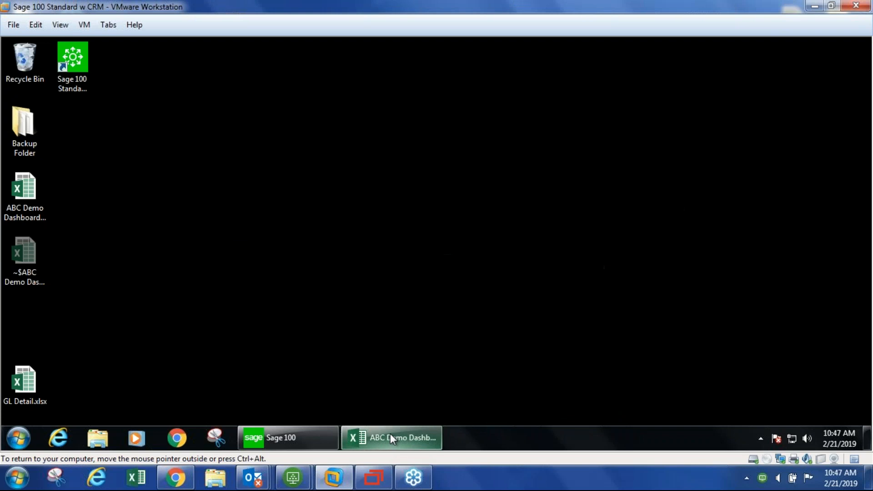
pyautogui.click(390, 435)
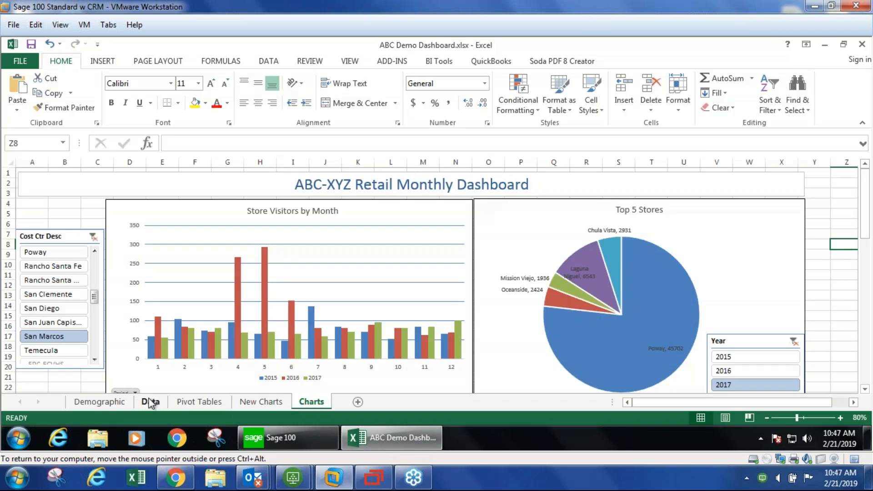
# - Review the Data table's columns and the pivot tables feeding the dashboard, moving between those sheets
pyautogui.click(151, 402)
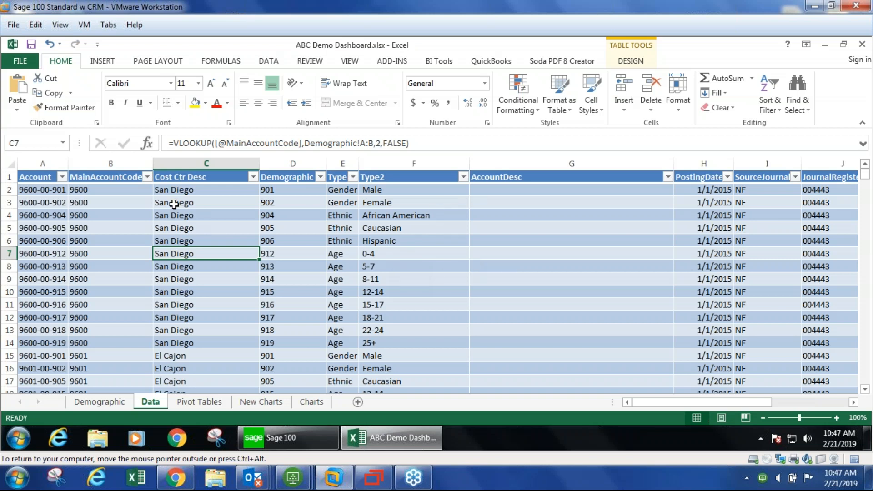
pyautogui.moveTo(41, 183); pyautogui.dragTo(664, 351)
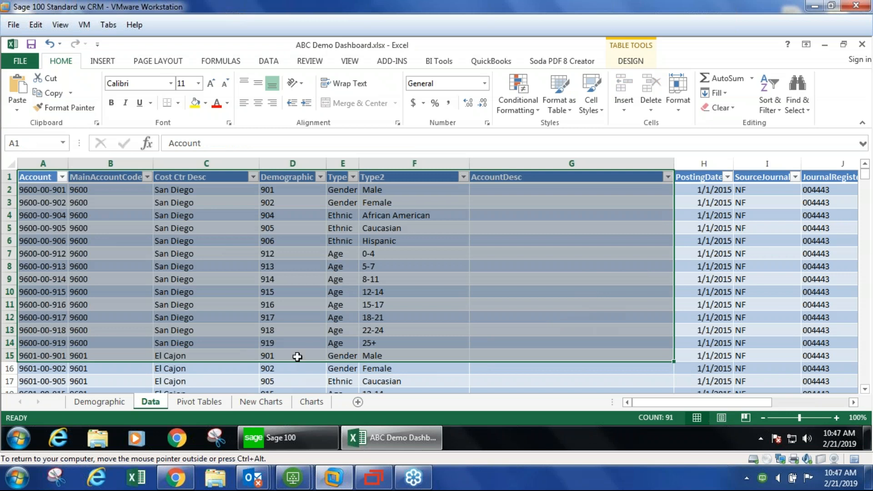
pyautogui.click(209, 402)
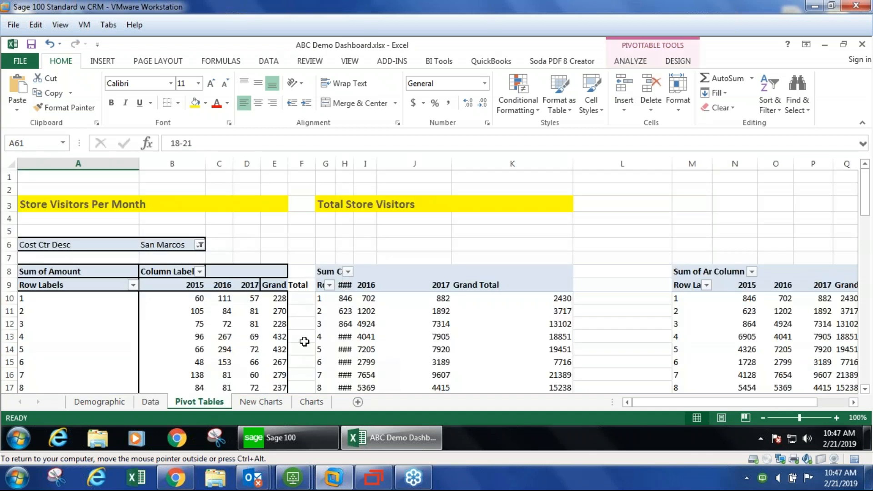
pyautogui.click(311, 402)
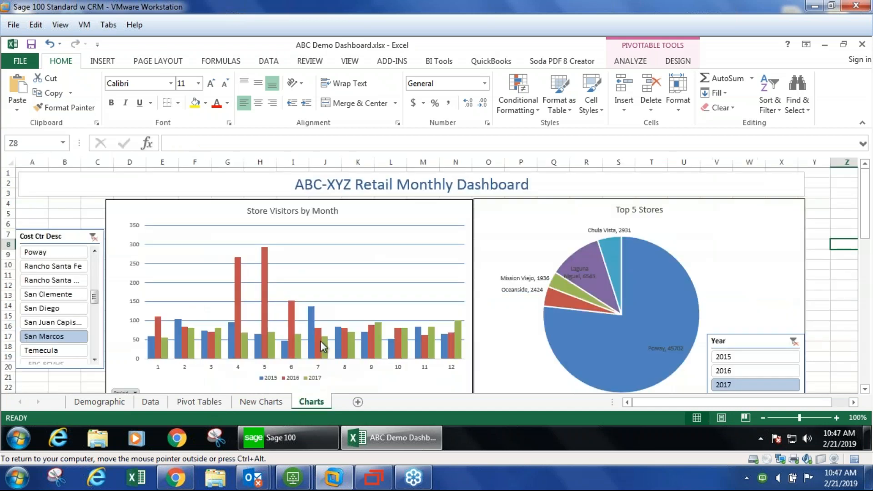
pyautogui.click(200, 402)
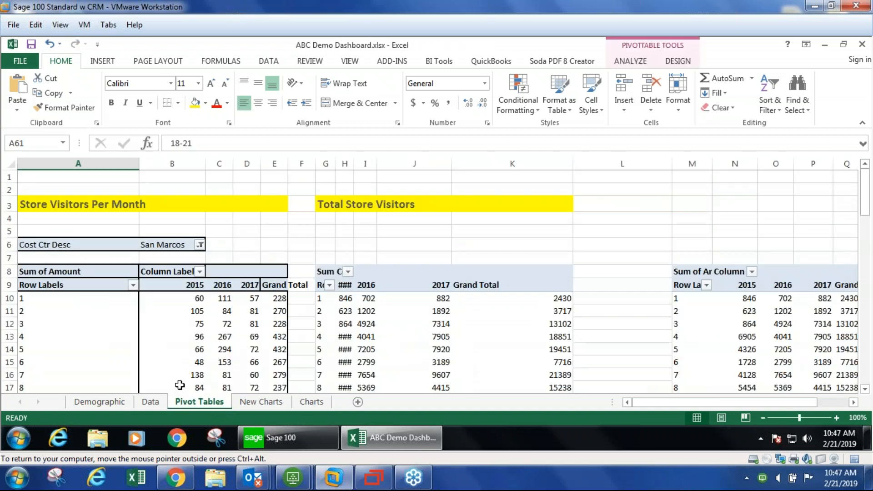
pyautogui.click(151, 402)
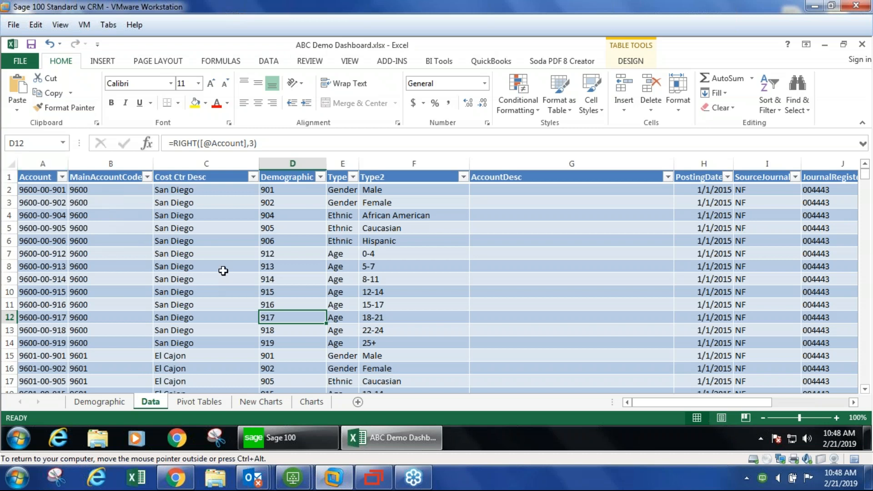
pyautogui.moveTo(50, 178); pyautogui.dragTo(707, 371)
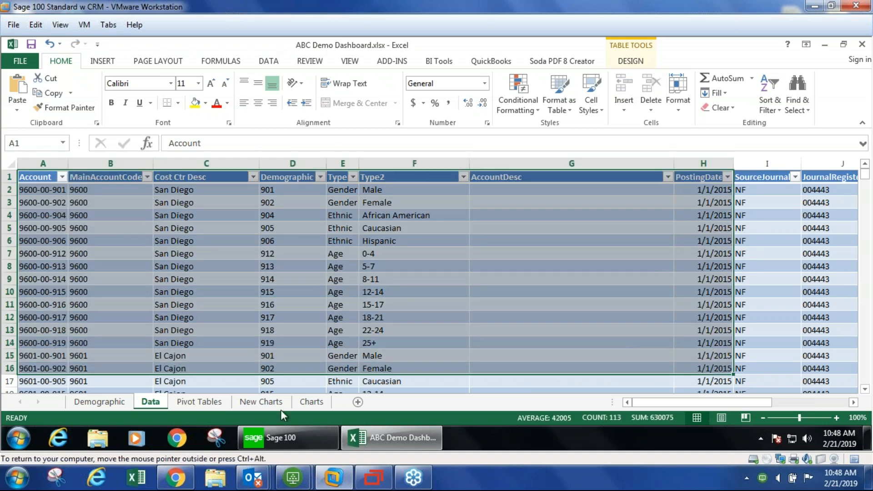
pyautogui.click(218, 403)
pyautogui.click(267, 402)
pyautogui.click(313, 405)
pyautogui.click(159, 405)
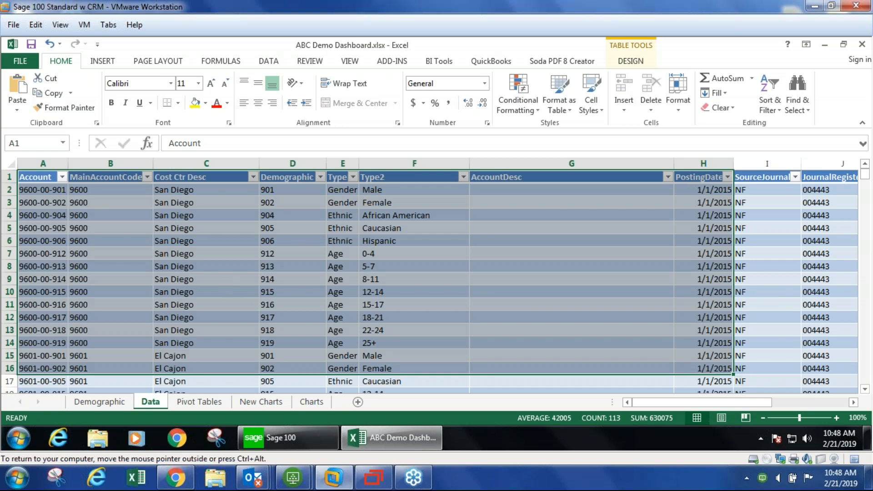
pyautogui.click(226, 275)
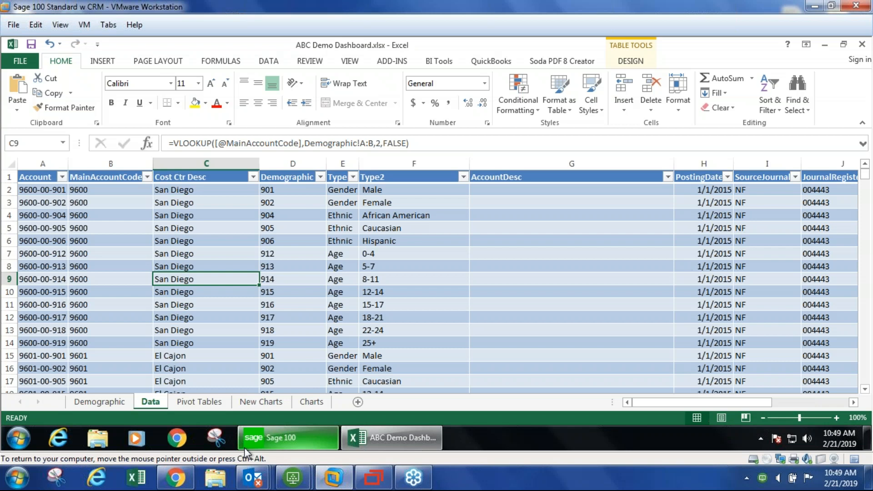
# - Start a new blank workbook and begin a Microsoft Query import from the SOTAMAS90 data source
pyautogui.click(18, 438)
pyautogui.click(44, 172)
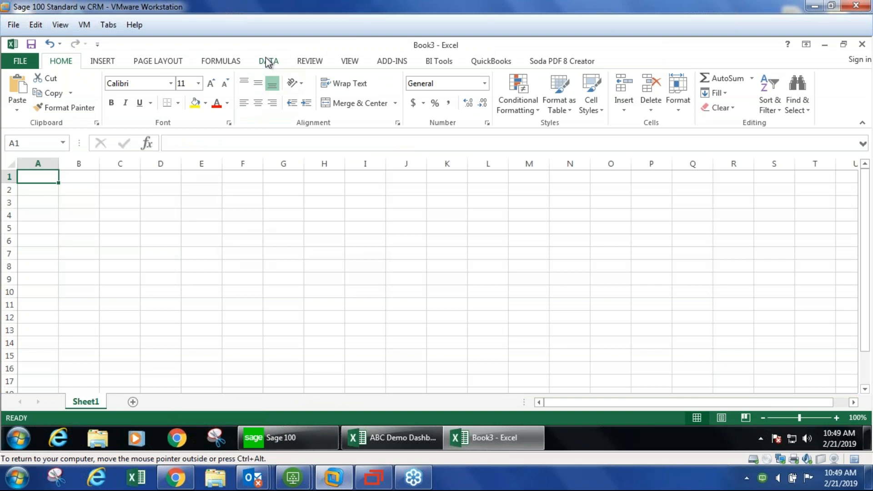
pyautogui.click(268, 63)
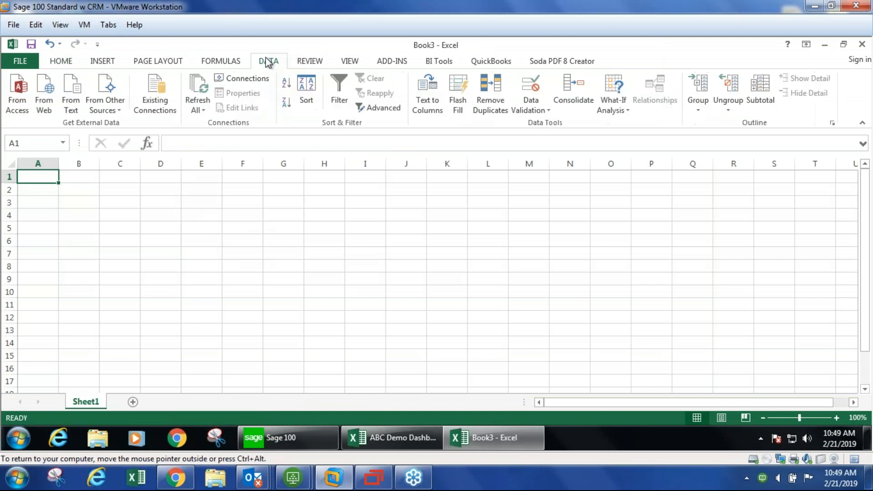
pyautogui.click(109, 99)
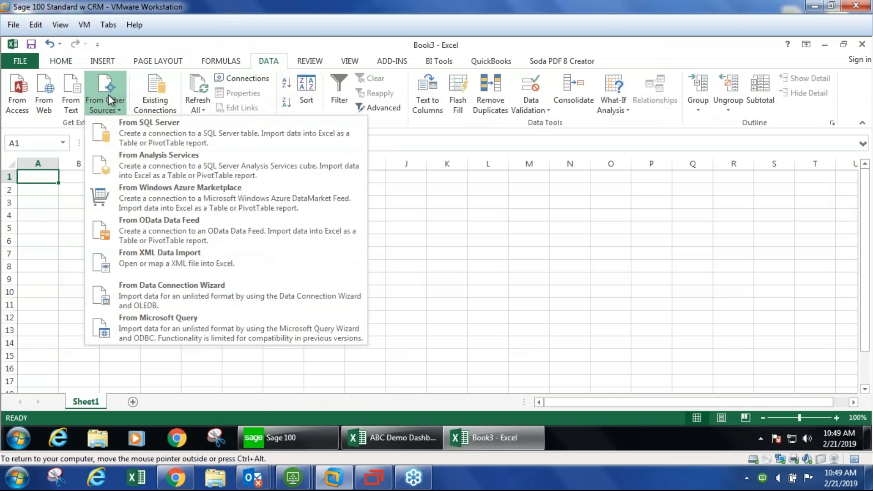
pyautogui.click(152, 336)
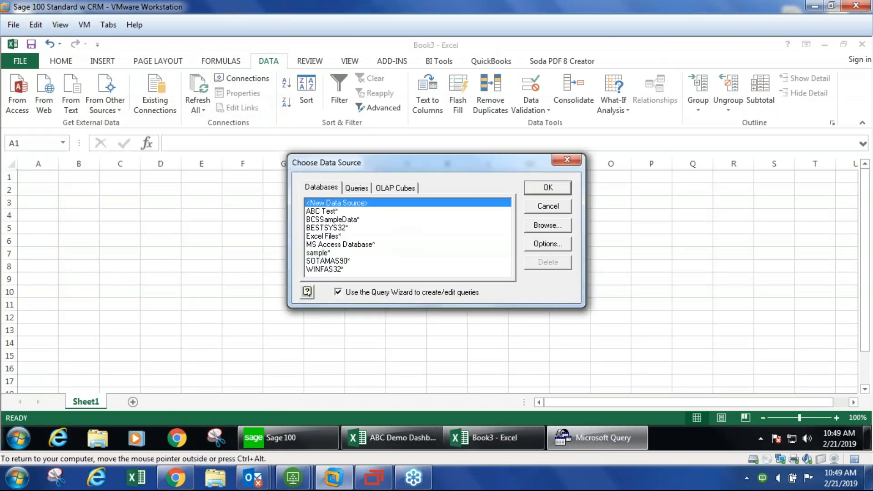
pyautogui.click(322, 262)
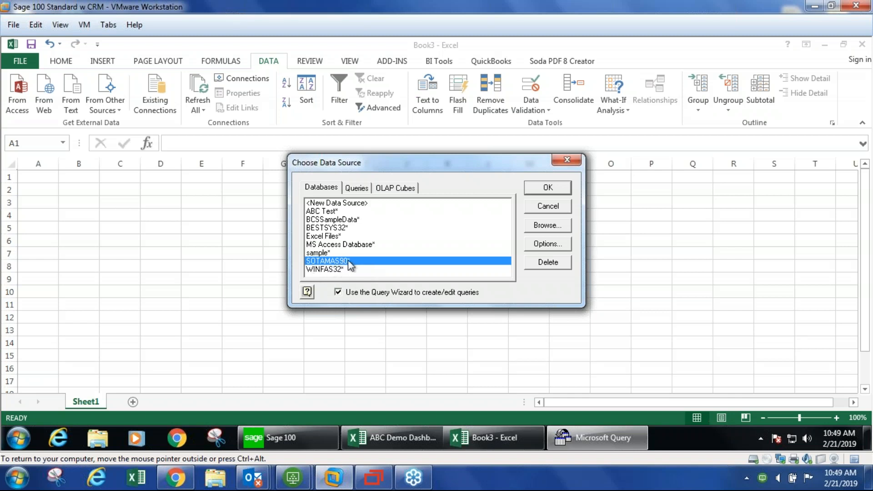
pyautogui.click(545, 195)
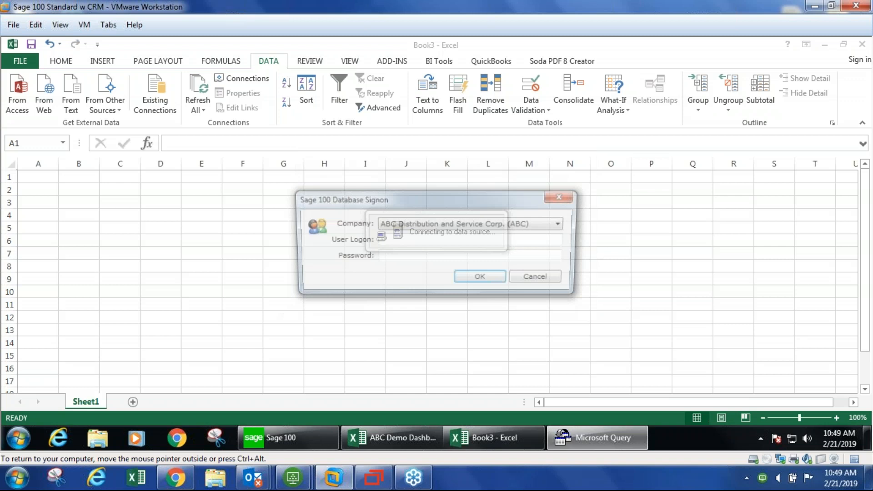
# - Sign on to the Sage 100 database for ABC Distribution and Service Corp. with the user logon
pyautogui.click(472, 226)
pyautogui.click(472, 226)
pyautogui.click(421, 241)
pyautogui.write('swk')
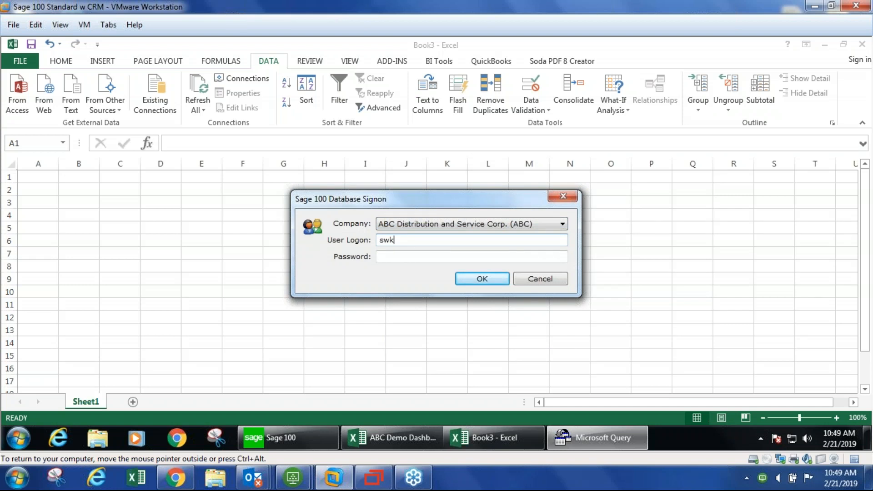
pyautogui.click(473, 279)
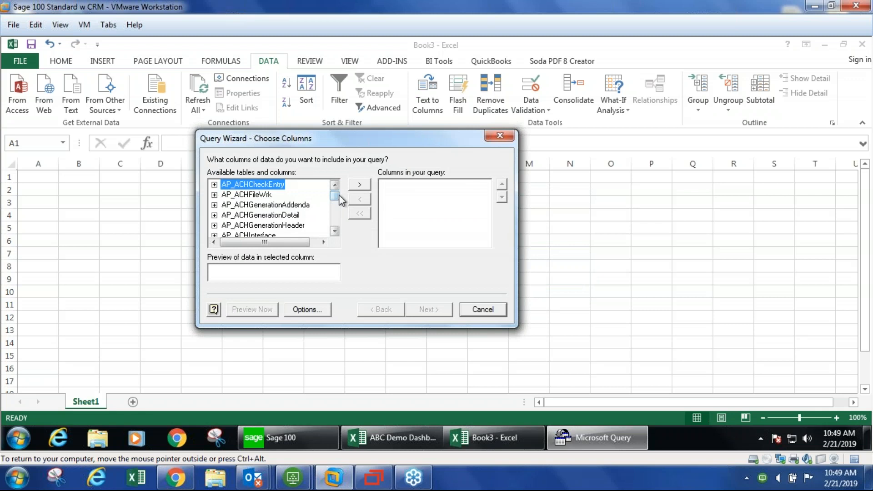
# - Browse the list of available Sage 100 tables in the Query Wizard
pyautogui.moveTo(337, 197)
pyautogui.mouseDown()
pyautogui.moveTo(336, 216)
pyautogui.moveTo(337, 196)
pyautogui.mouseUp()
pyautogui.click(254, 223)
pyautogui.scroll(-5, 257, 219)
pyautogui.scroll(-15, 257, 223)
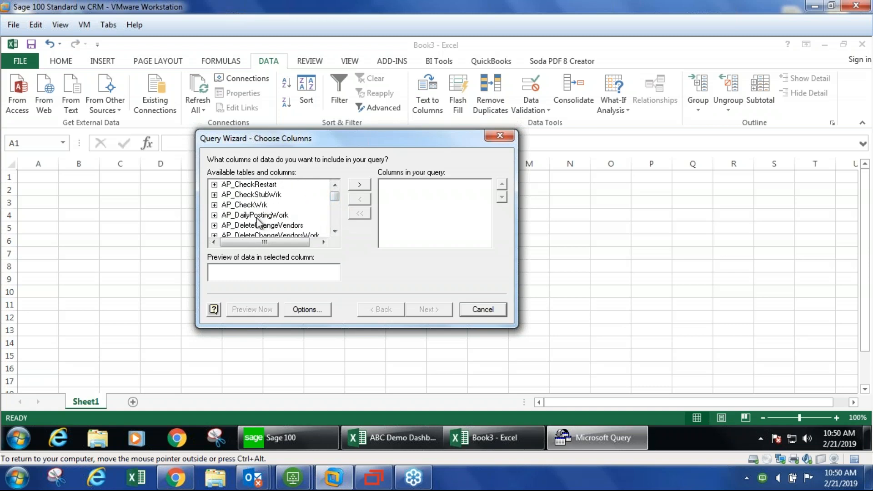
pyautogui.scroll(-10, 257, 222)
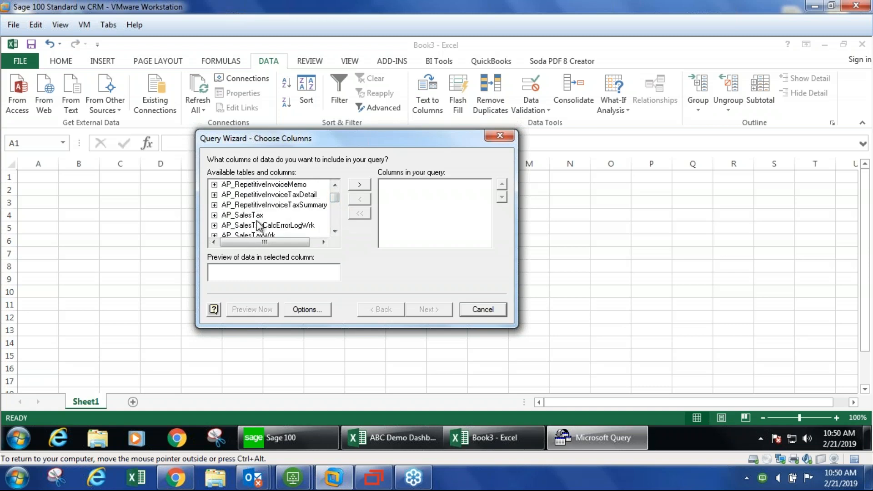
pyautogui.scroll(6, 257, 224)
pyautogui.scroll(5, 257, 222)
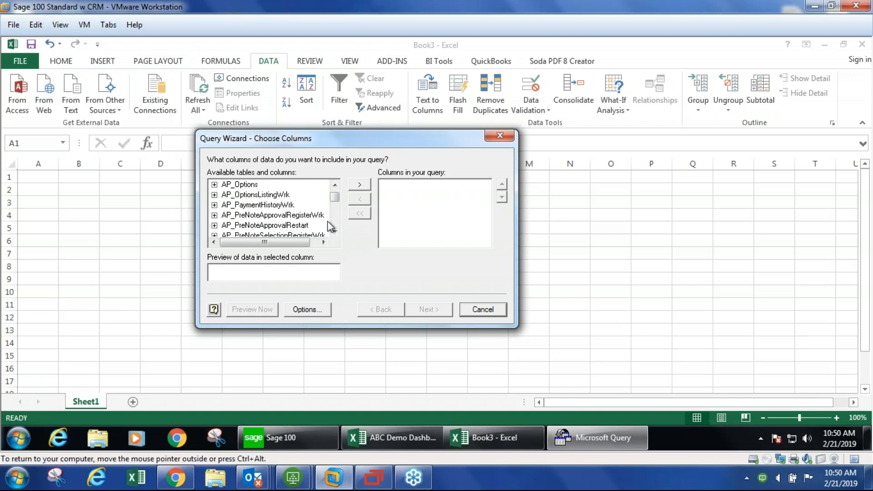
pyautogui.moveTo(336, 199); pyautogui.dragTo(336, 193)
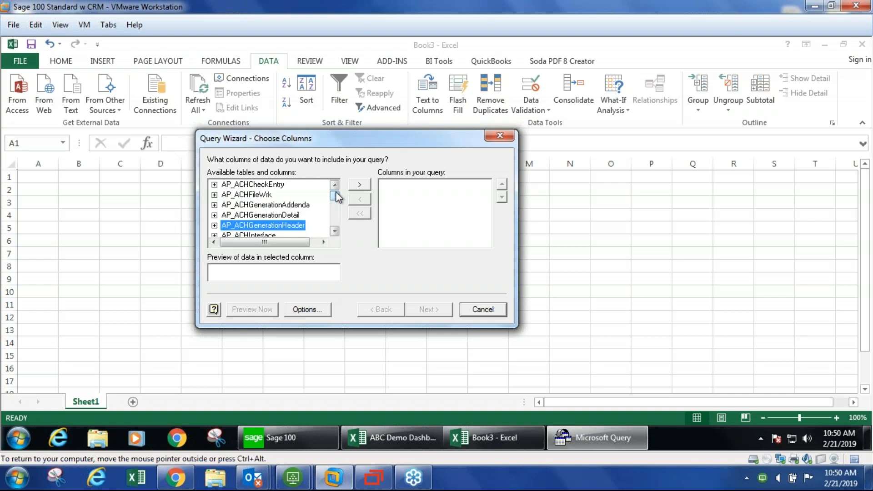
pyautogui.scroll(-3, 245, 234)
pyautogui.scroll(-3, 246, 234)
pyautogui.scroll(-2, 246, 229)
pyautogui.click(246, 226)
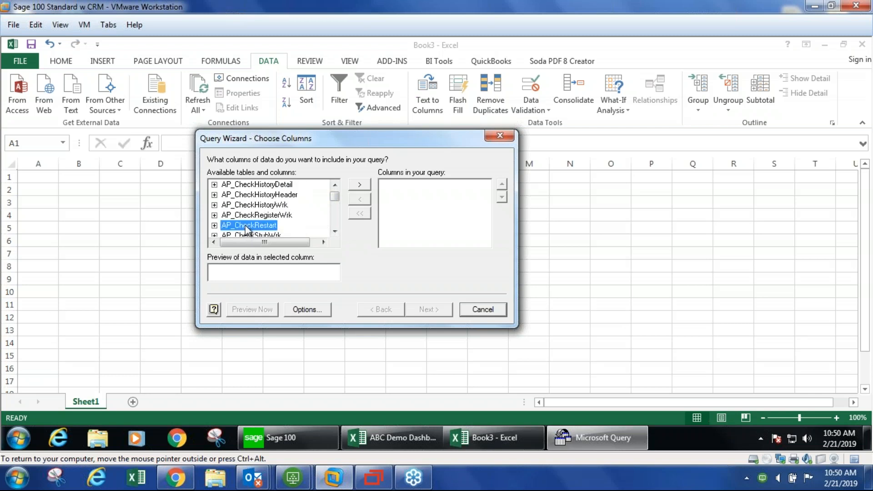
# - Add the Account and AccountDesc columns from the GL_Account table to the query
pyautogui.press('g')
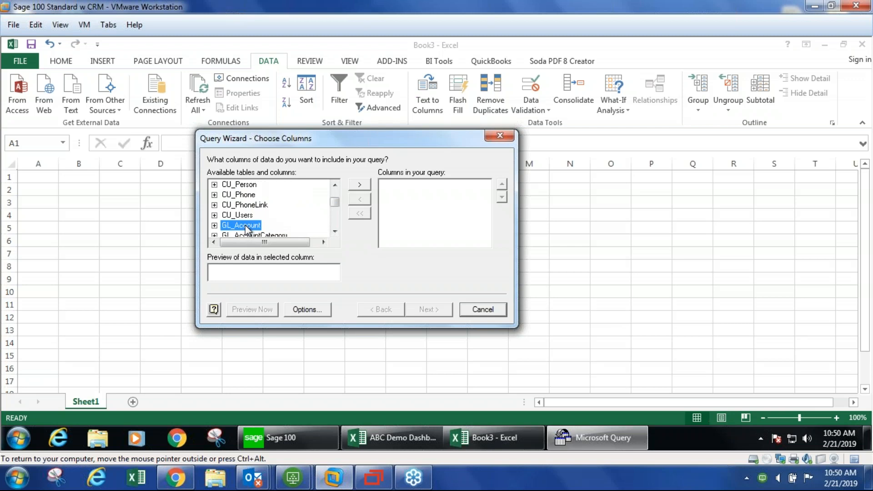
pyautogui.click(214, 225)
pyautogui.click(247, 215)
pyautogui.click(360, 185)
pyautogui.click(263, 205)
pyautogui.click(359, 184)
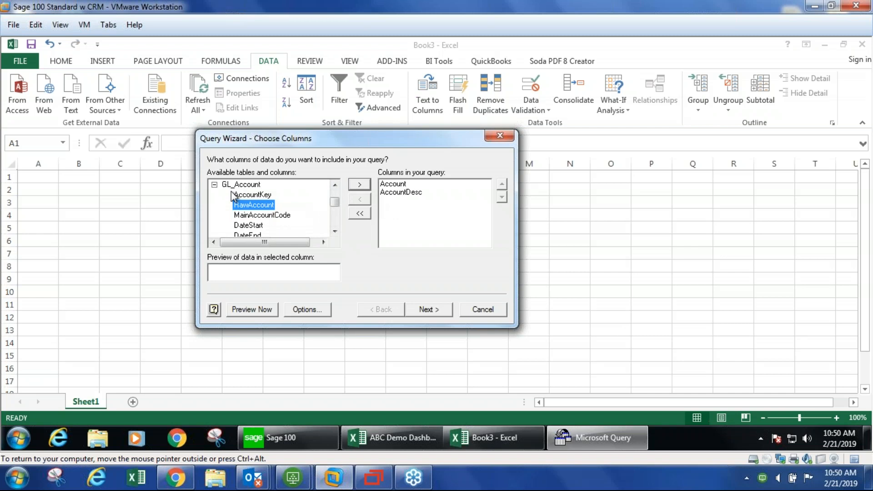
pyautogui.click(215, 185)
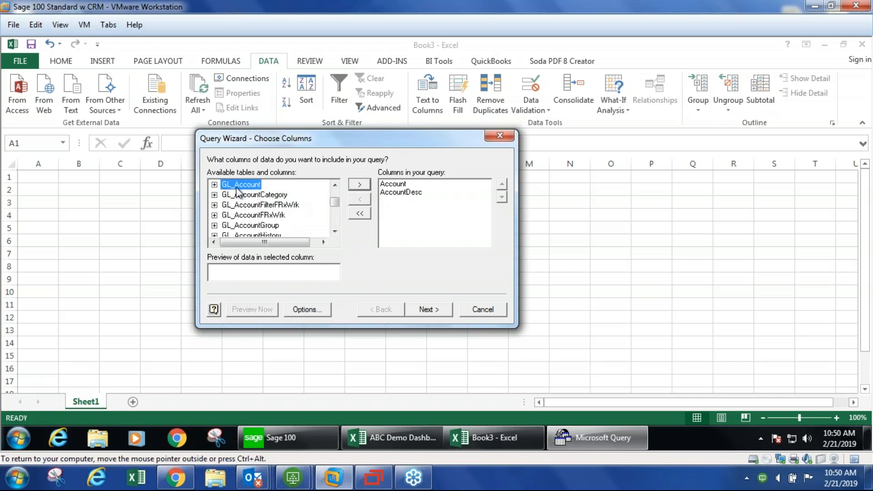
# - Add all columns of the GL_DetailPosting table to the query
pyautogui.click(241, 233)
pyautogui.press('Down')
pyautogui.press('Down')
pyautogui.press('Down')
pyautogui.press('Down')
pyautogui.press('Down')
pyautogui.press('Down')
pyautogui.press('Down')
pyautogui.press('Down')
pyautogui.press('Down')
pyautogui.press('Down')
pyautogui.press('Down')
pyautogui.press('Down')
pyautogui.press('Down')
pyautogui.press('Down')
pyautogui.press('Down')
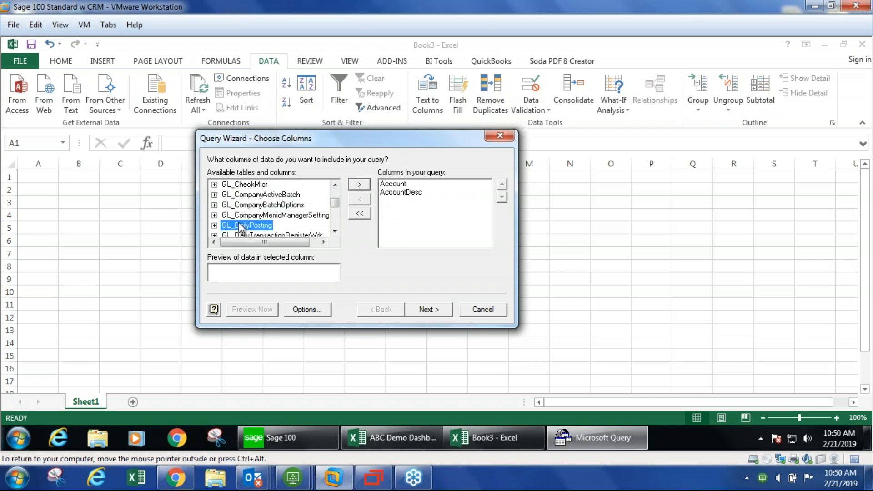
pyautogui.scroll(-1, 253, 227)
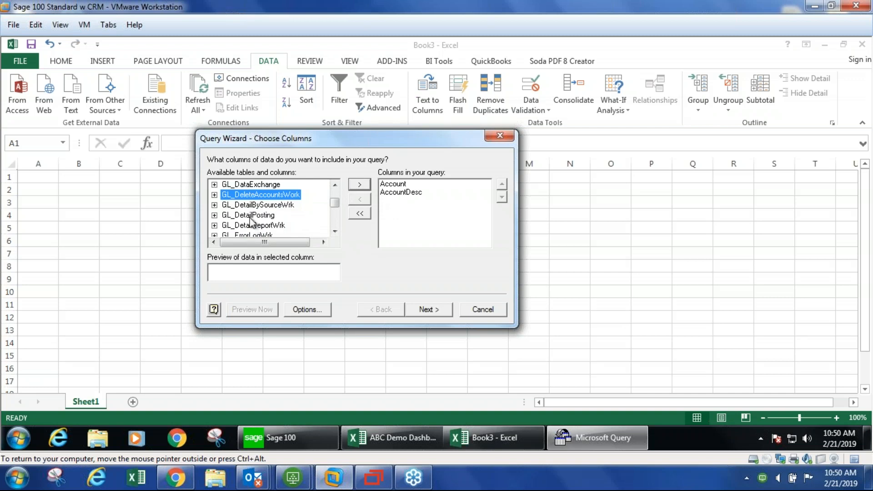
pyautogui.click(250, 216)
pyautogui.click(352, 185)
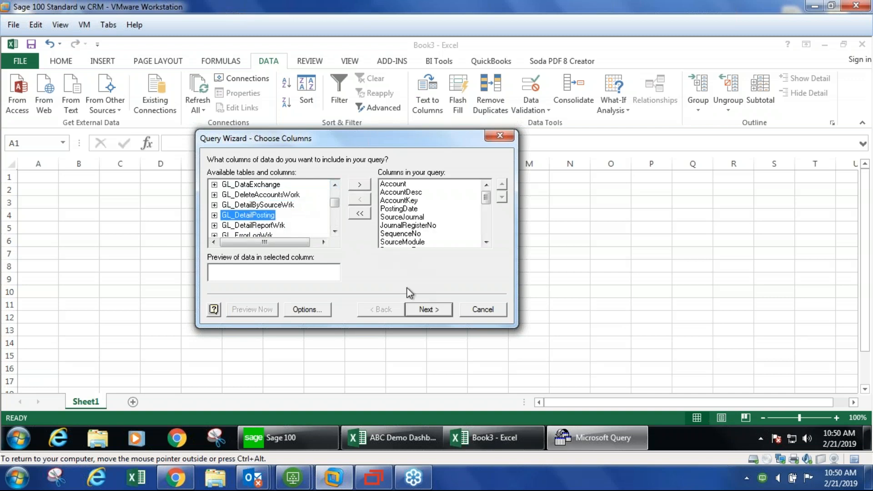
# - Finish the wizard without filtering or sorting and return the data as a table at cell A1 of the existing worksheet
pyautogui.click(426, 311)
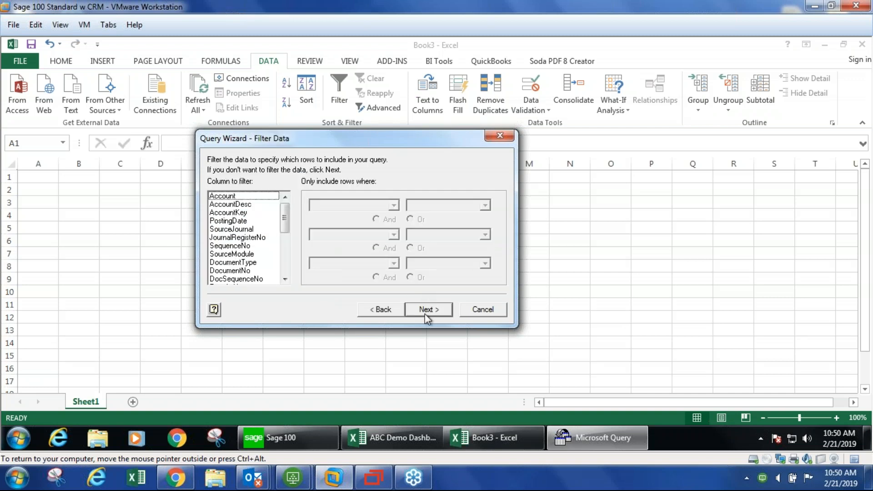
pyautogui.click(426, 311)
pyautogui.click(426, 311)
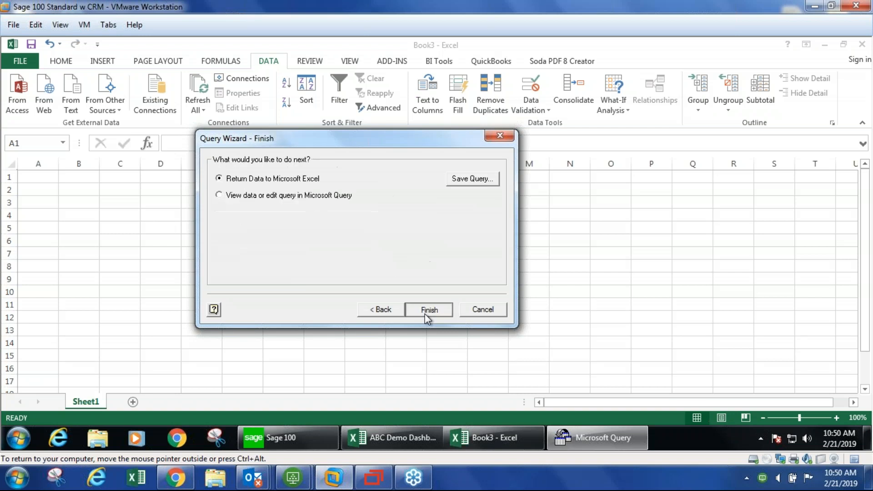
pyautogui.click(428, 311)
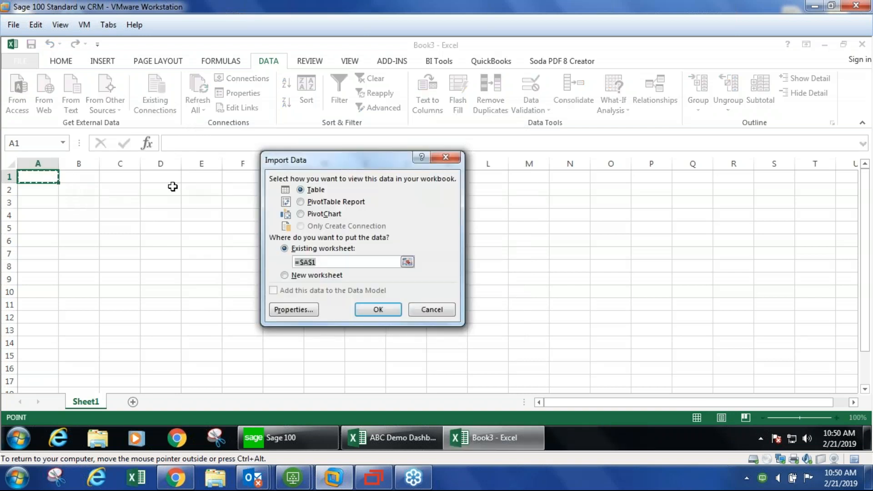
pyautogui.click(378, 310)
# - Sign on to the Sage 100 database with the user logon to run the query
pyautogui.click(467, 241)
pyautogui.write('swk')
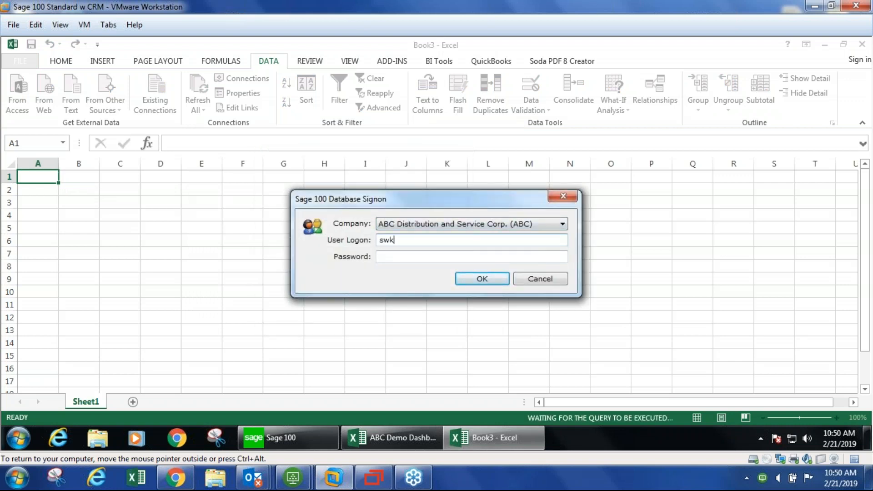
pyautogui.click(482, 278)
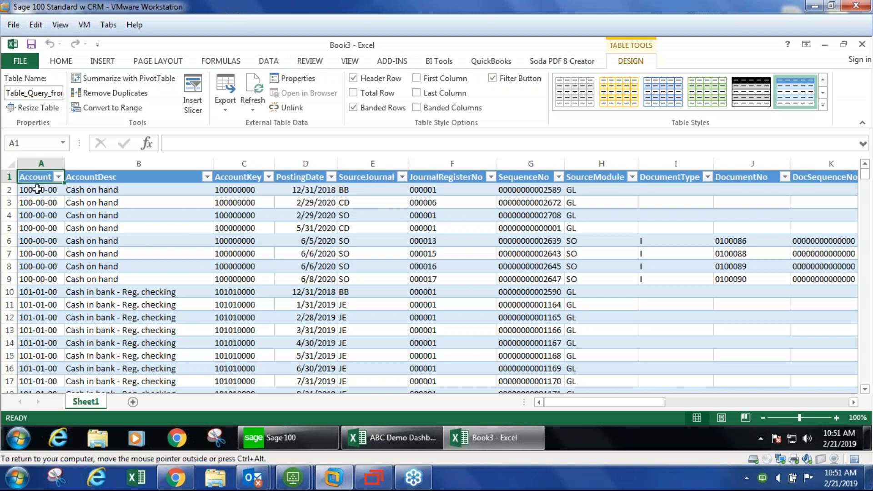
# - Review the imported GL detail rows, selecting account and posting date cells
pyautogui.moveTo(37, 189); pyautogui.dragTo(59, 368)
pyautogui.click(116, 301)
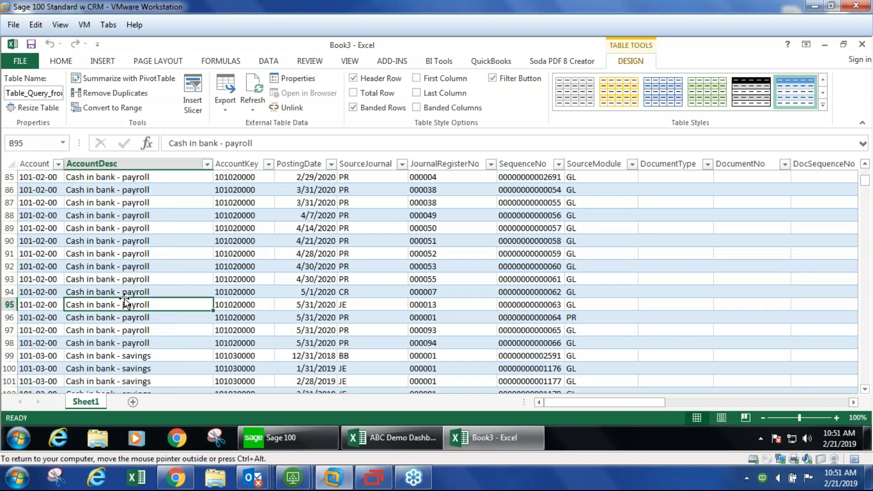
pyautogui.scroll(11, 120, 298)
pyautogui.scroll(17, 125, 294)
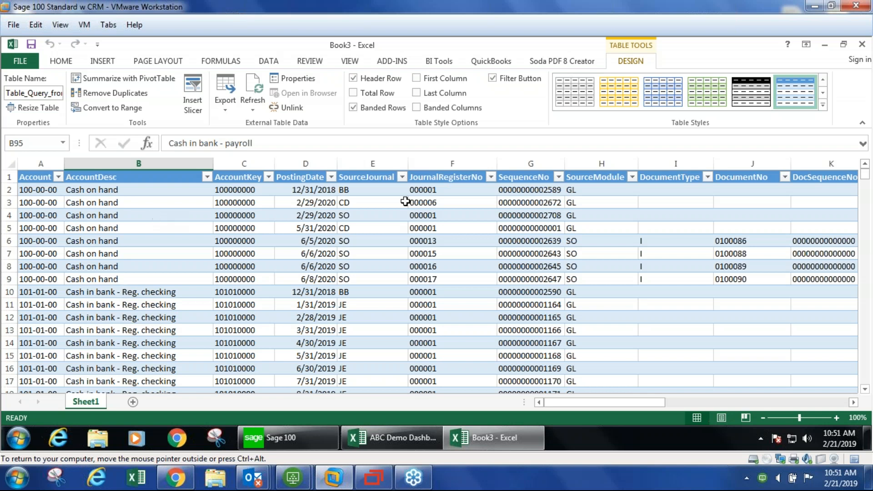
pyautogui.moveTo(312, 190); pyautogui.dragTo(313, 291)
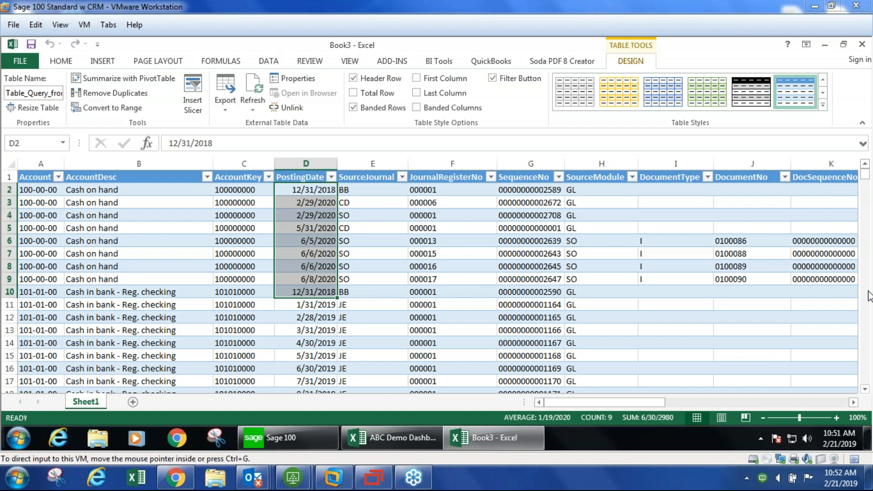
# - Switch to Sage 100, open General Ledger Account Maintenance and close it again
pyautogui.click(300, 447)
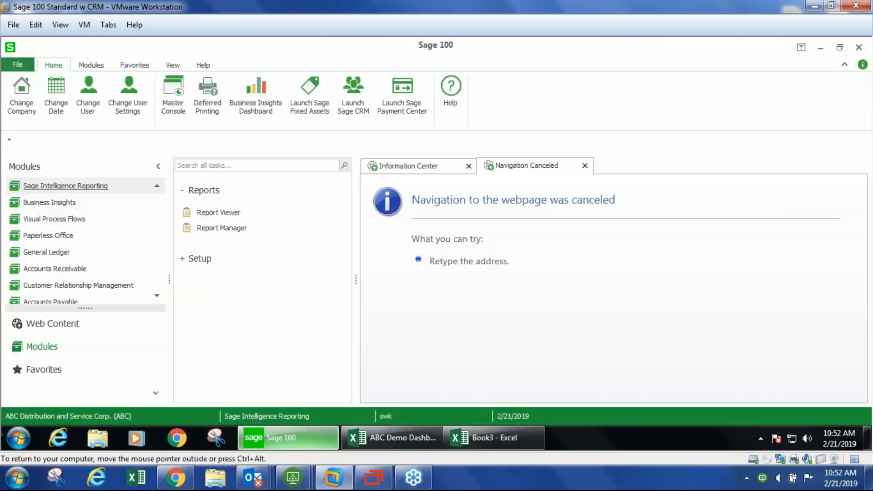
pyautogui.scroll(2, 90, 284)
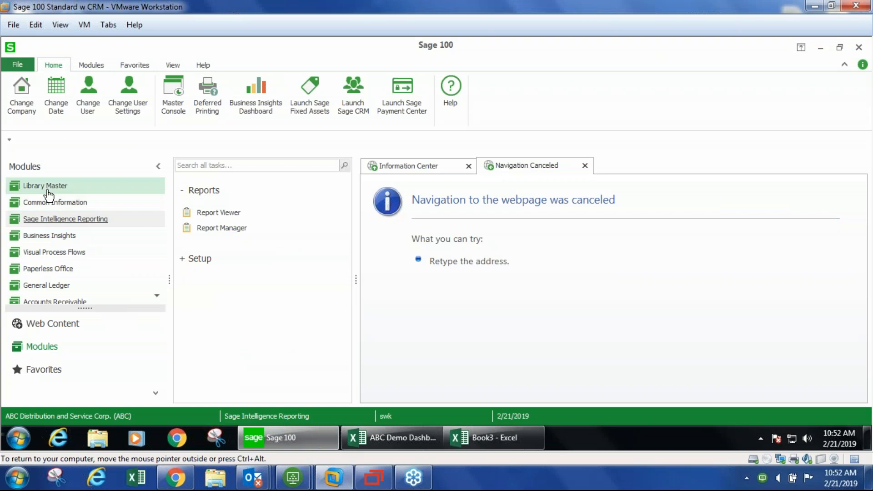
pyautogui.click(40, 285)
pyautogui.click(230, 222)
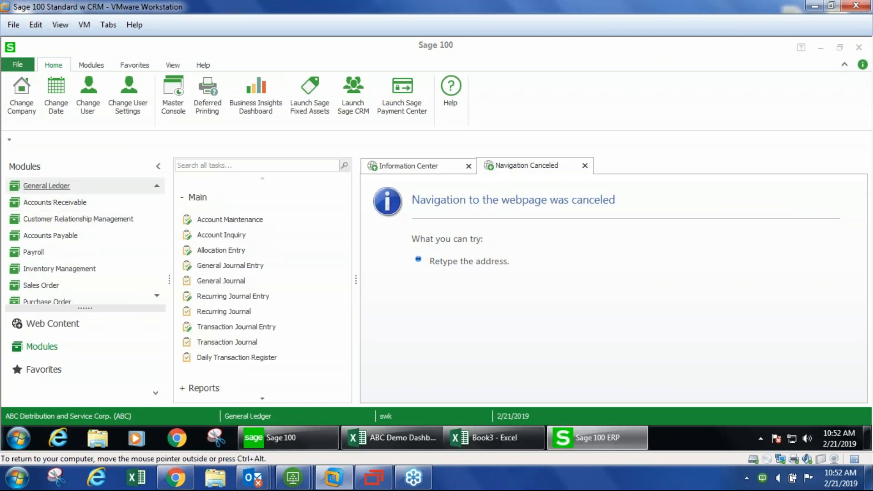
pyautogui.moveTo(487, 94); pyautogui.dragTo(428, 91)
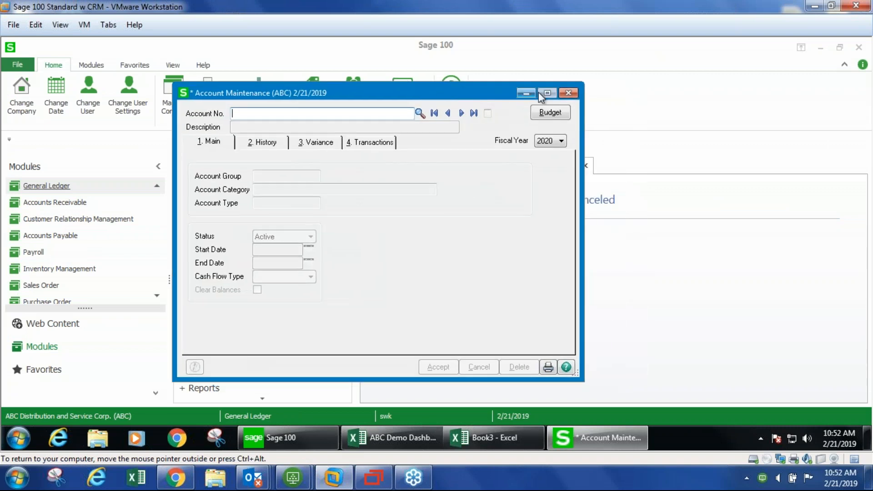
pyautogui.click(567, 92)
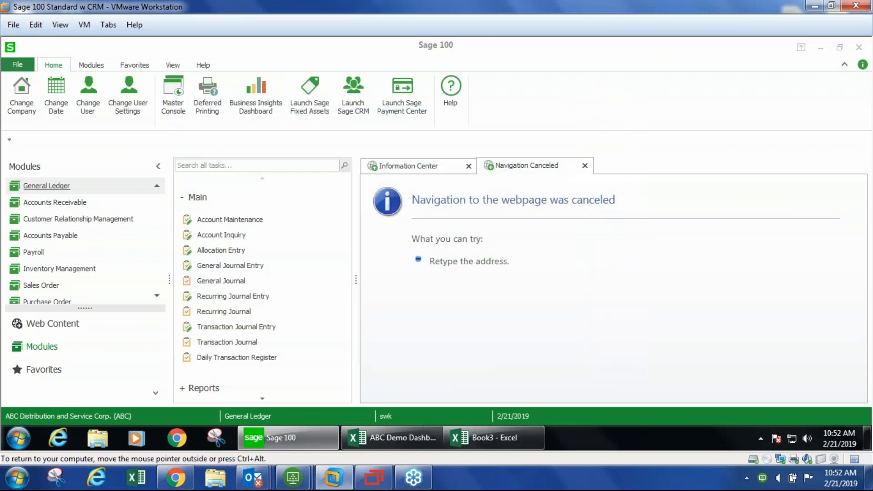
# - Open General Journal Entry and set the source journal to NF
pyautogui.click(212, 282)
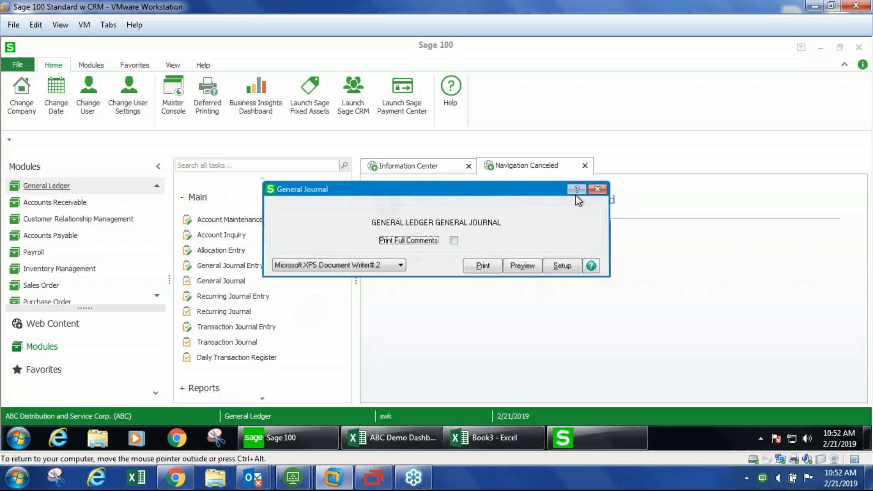
pyautogui.click(597, 189)
pyautogui.click(229, 266)
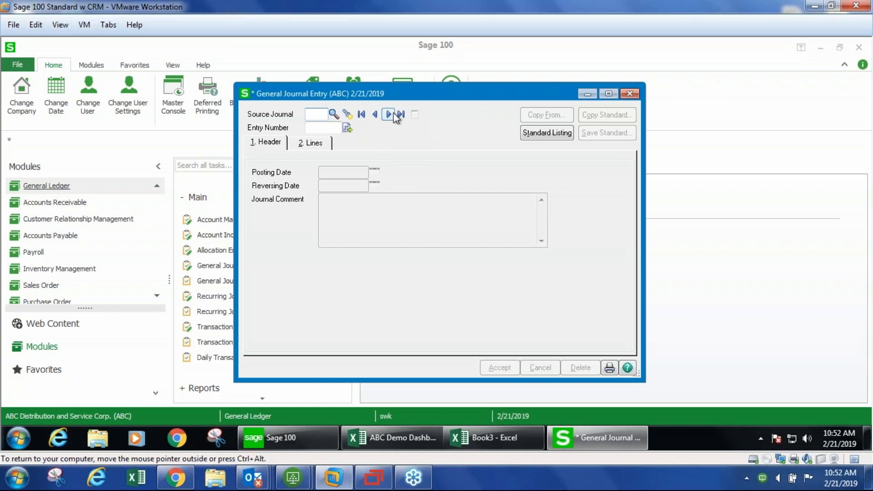
pyautogui.write('NF')
pyautogui.press('Tab')
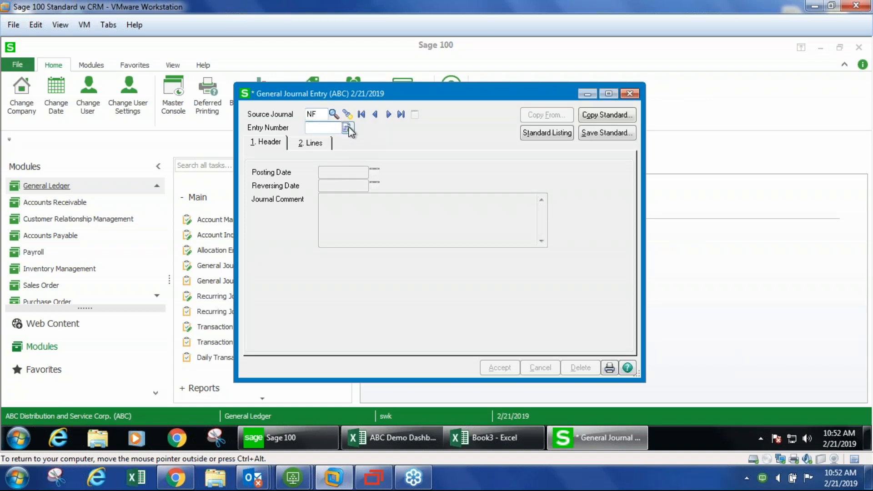
# - Assign the next entry number and pick account 995-00-00 on the first journal line
pyautogui.click(347, 129)
pyautogui.click(309, 146)
pyautogui.click(357, 185)
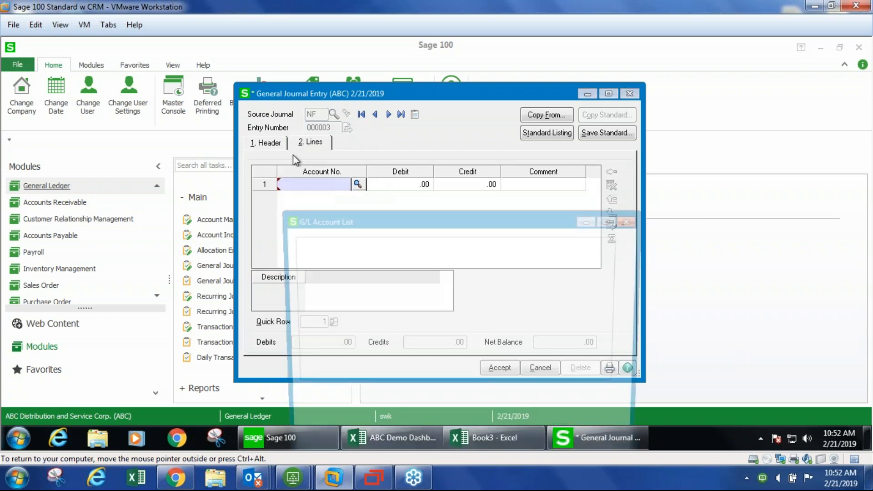
pyautogui.doubleClick(321, 256)
# - Enter a debit of 20 on the line, then change it to a credit of 2
pyautogui.write('20')
pyautogui.press('Tab')
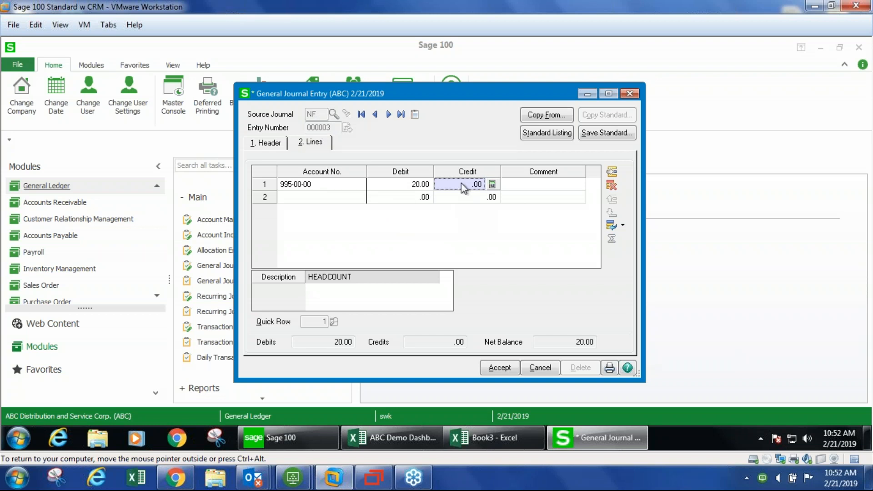
pyautogui.write('2')
pyautogui.press('Tab')
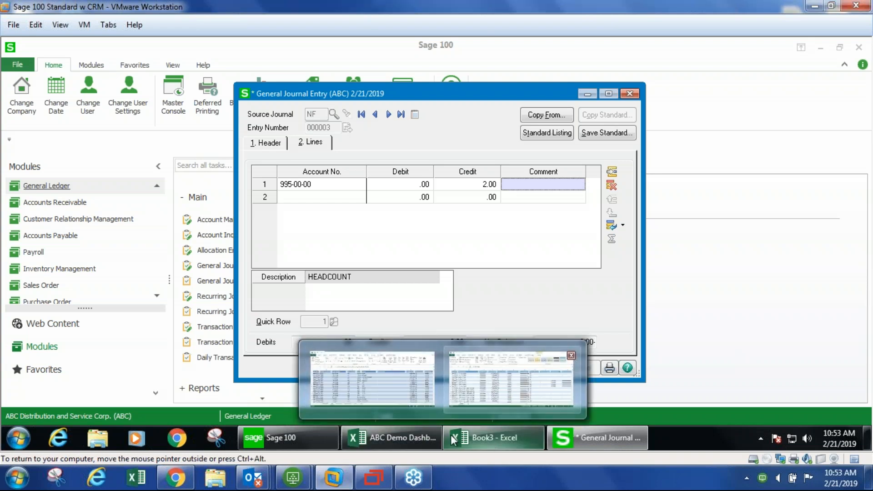
# - In the dashboard workbook's Data sheet, open the workbook connections list to review the SOTAMAS90 query, then close it
pyautogui.click(383, 427)
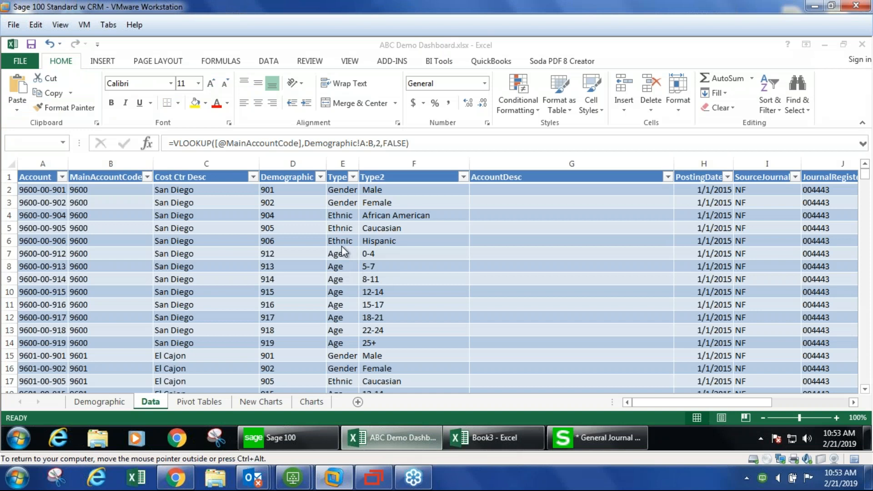
pyautogui.click(285, 244)
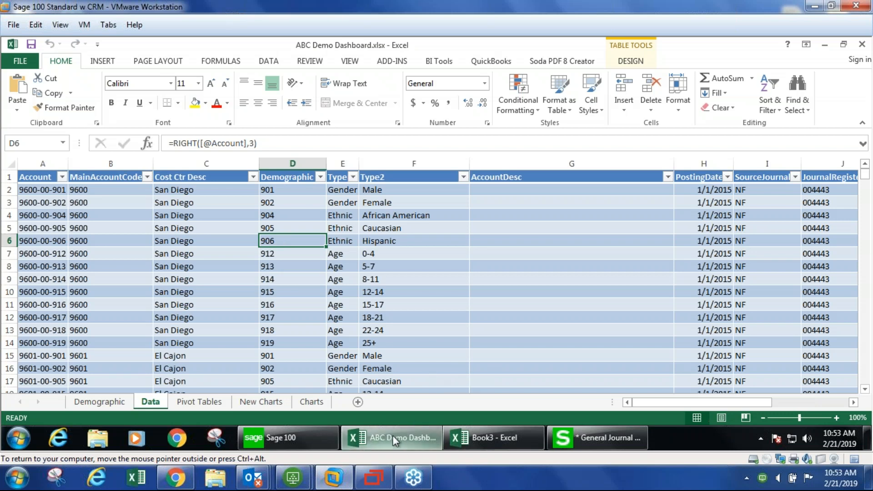
pyautogui.moveTo(389, 435)
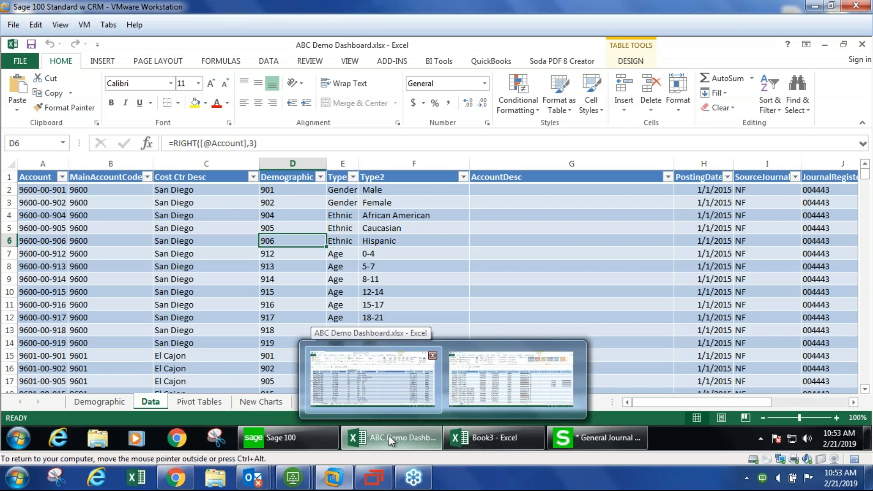
pyautogui.click(301, 433)
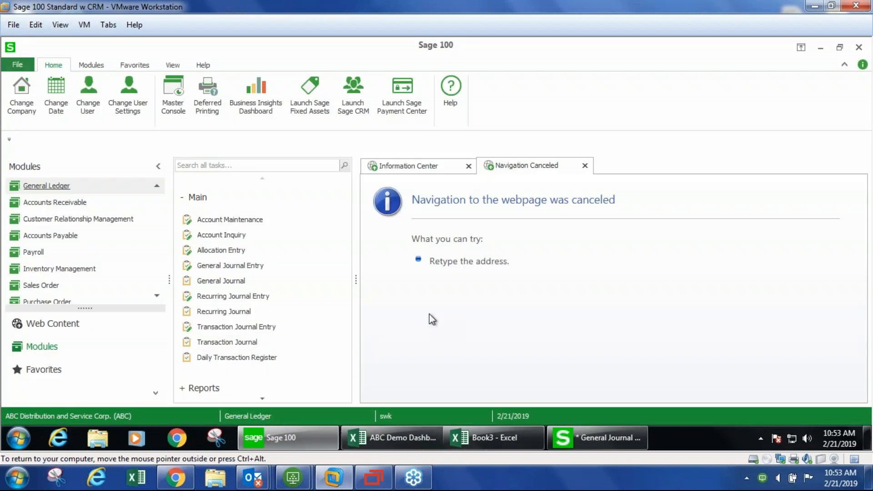
pyautogui.click(404, 434)
pyautogui.click(271, 63)
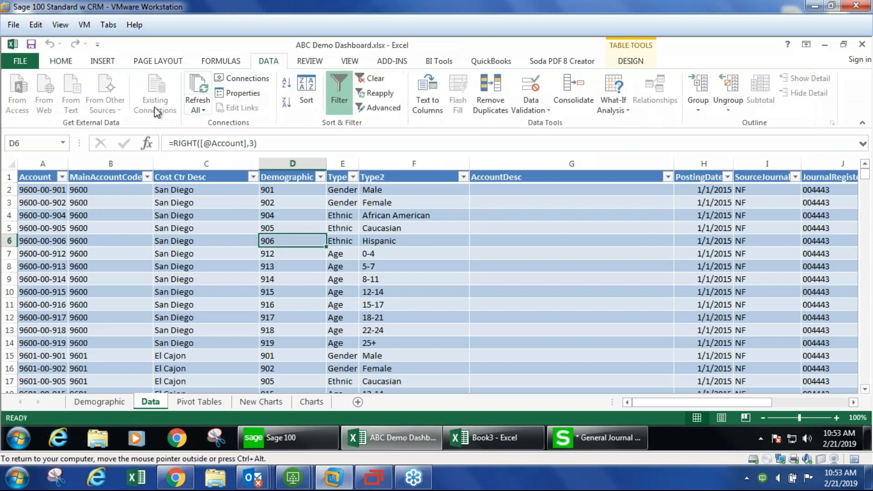
pyautogui.click(242, 78)
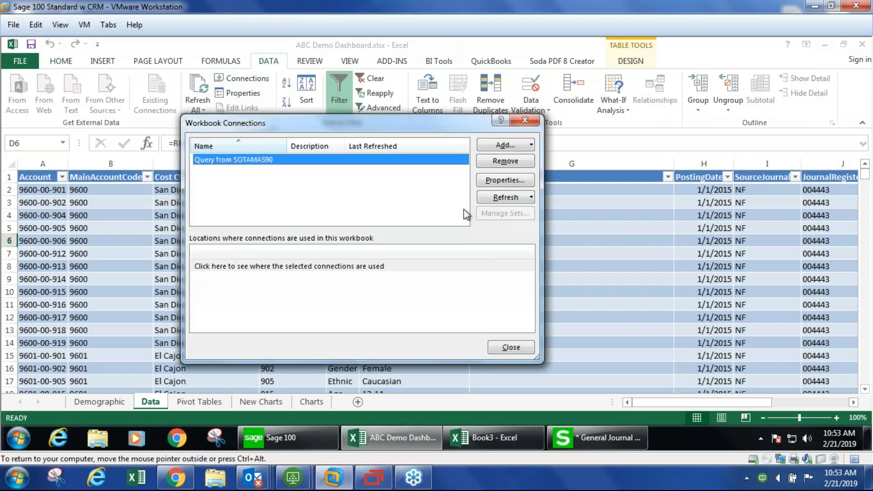
pyautogui.click(524, 120)
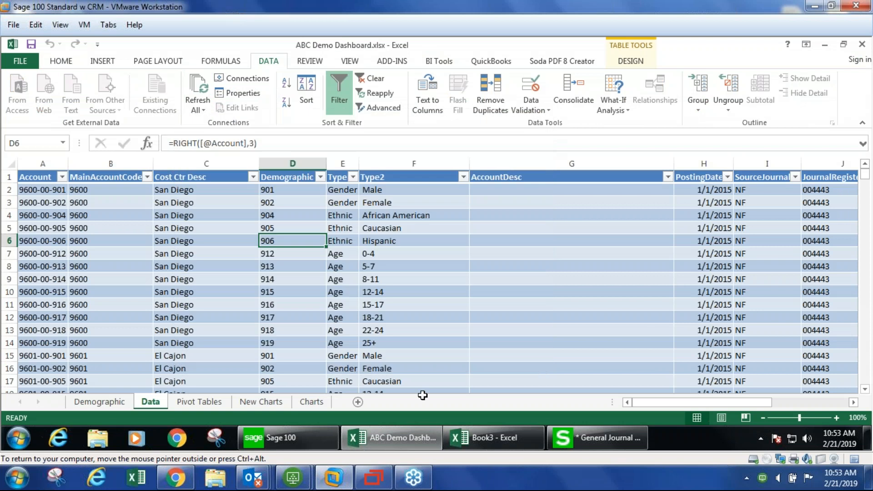
# - In Book3, add a new sheet and start a Microsoft Query import from the SOTAMAS90 data source
pyautogui.click(494, 437)
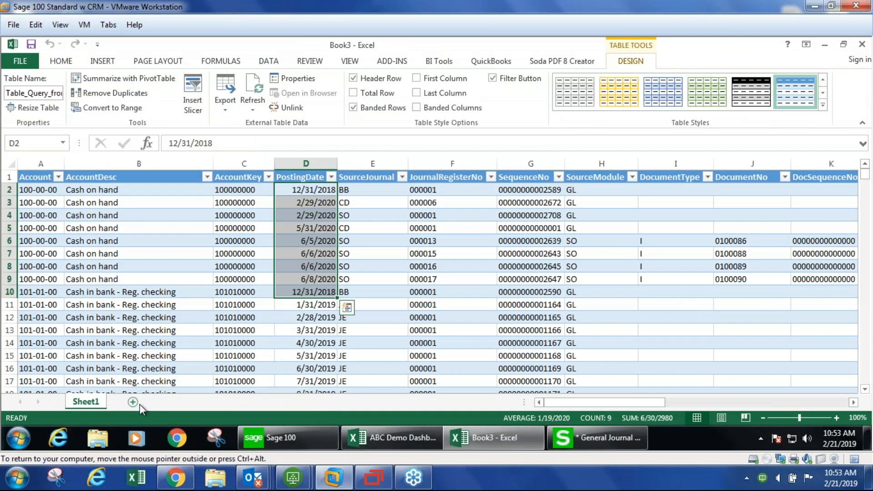
pyautogui.click(133, 401)
pyautogui.click(269, 62)
pyautogui.click(105, 100)
pyautogui.click(175, 345)
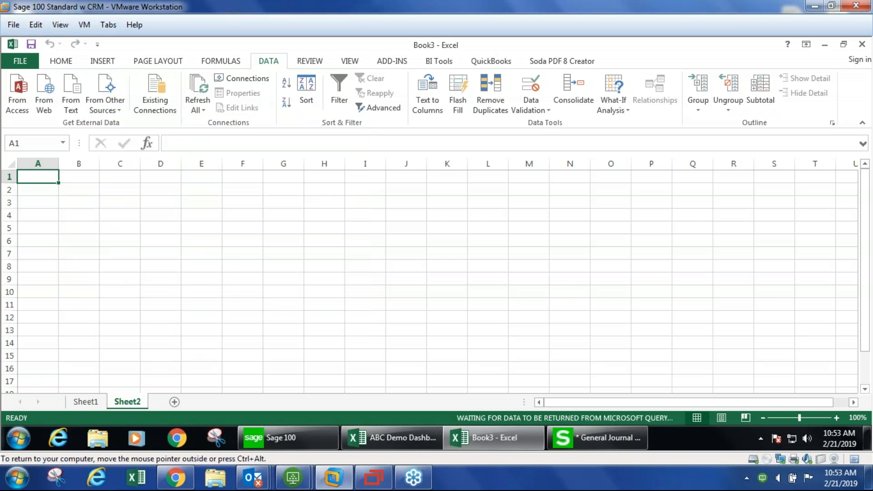
pyautogui.click(331, 261)
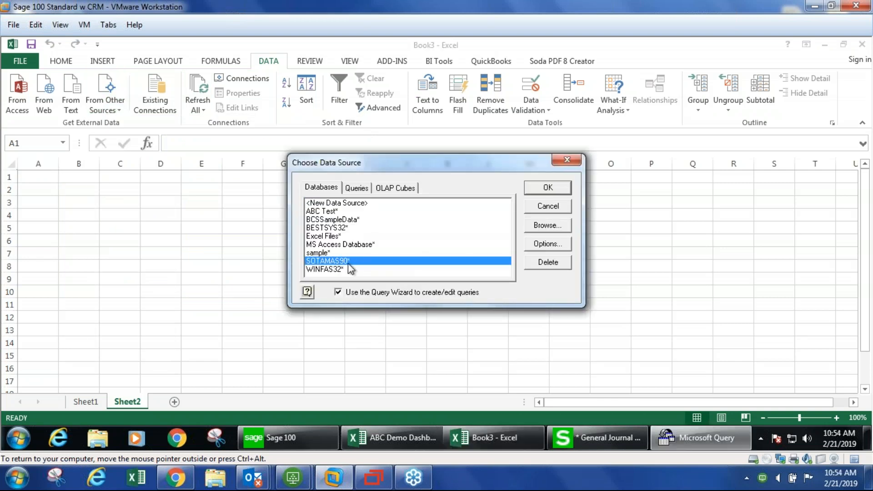
# - Return to Book3's first sheet holding the imported GL data
pyautogui.moveTo(298, 439)
pyautogui.click(293, 437)
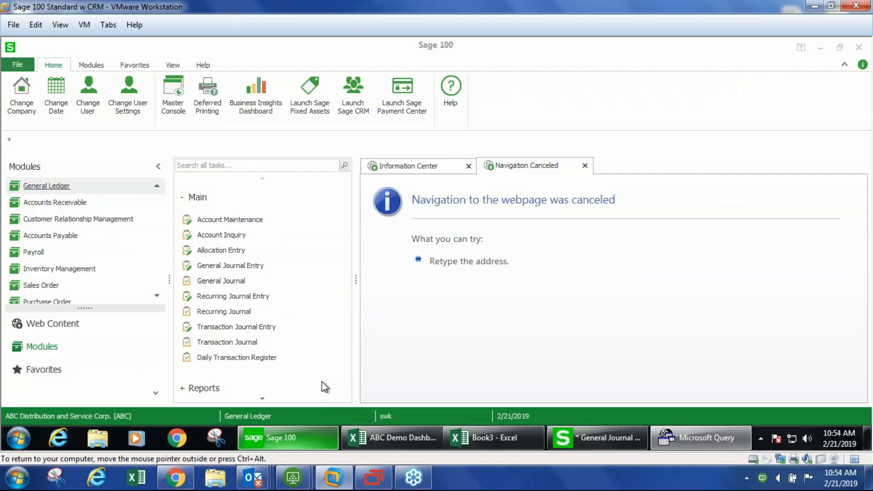
pyautogui.click(460, 440)
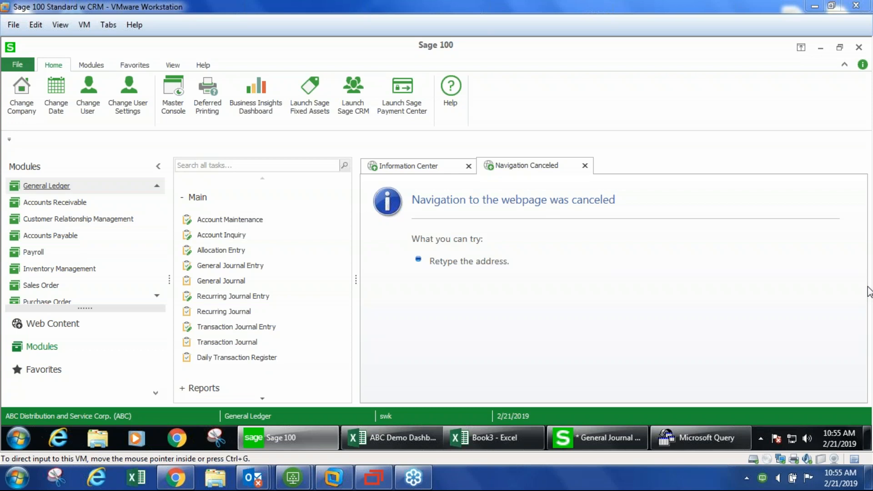
pyautogui.click(464, 438)
pyautogui.click(80, 405)
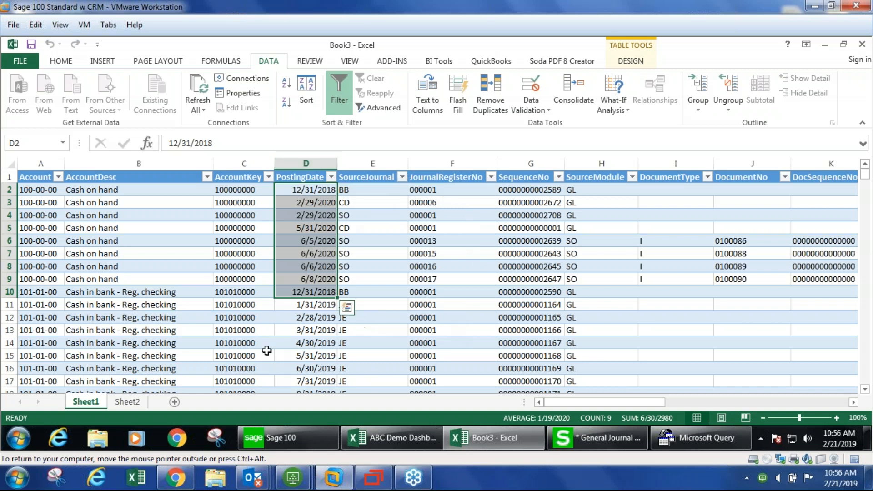
# - Browse the dashboard workbook's Pivot Tables, Charts and Data sheets
pyautogui.click(381, 441)
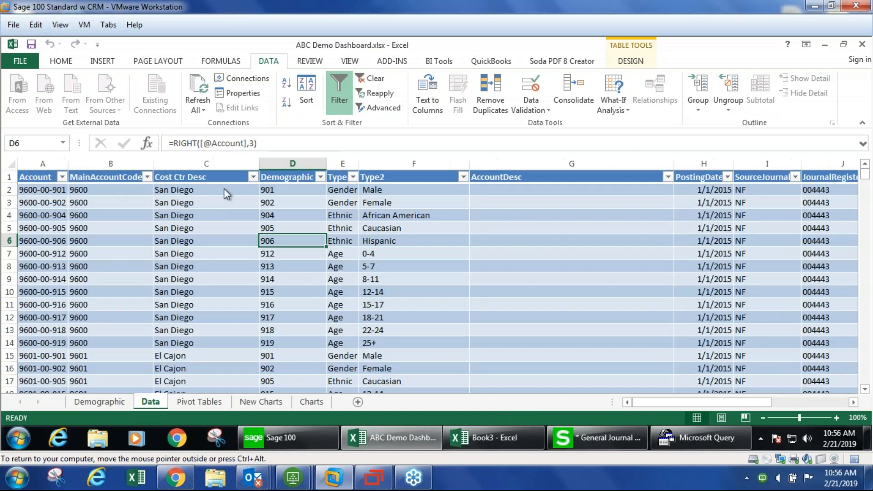
pyautogui.click(224, 401)
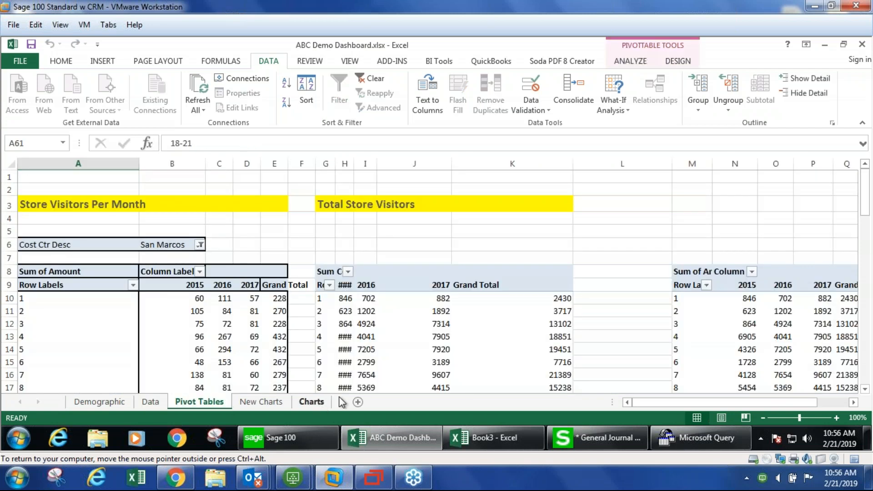
pyautogui.hotkey('ctrl', 'pagedown')
pyautogui.hotkey('ctrl', 'pagedown')
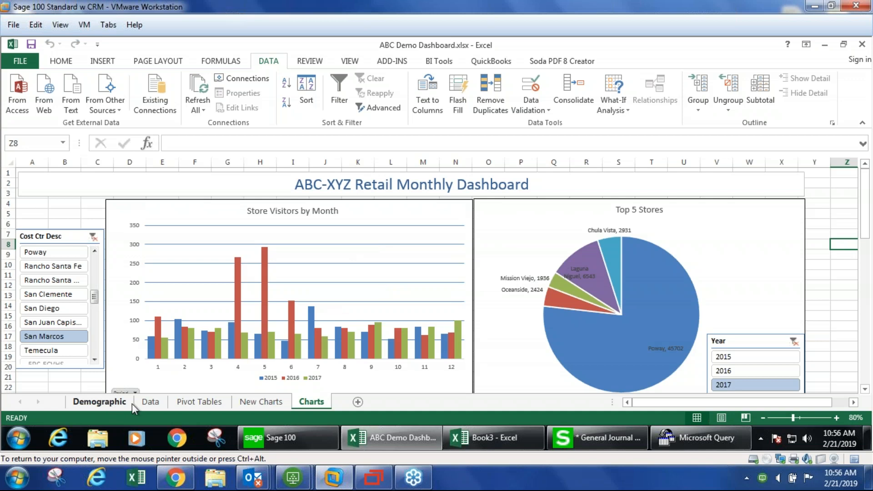
pyautogui.click(150, 403)
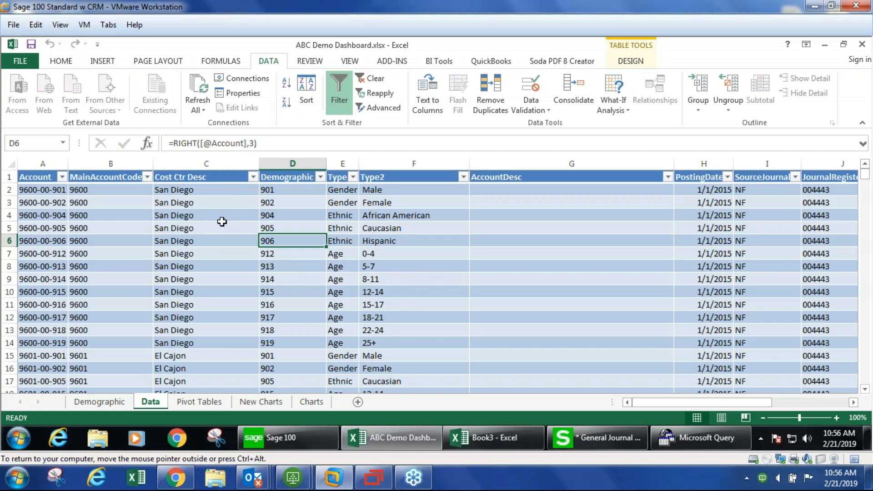
# - Open the Sage Intelligence Reporting module in Sage 100
pyautogui.click(302, 432)
pyautogui.scroll(2, 72, 249)
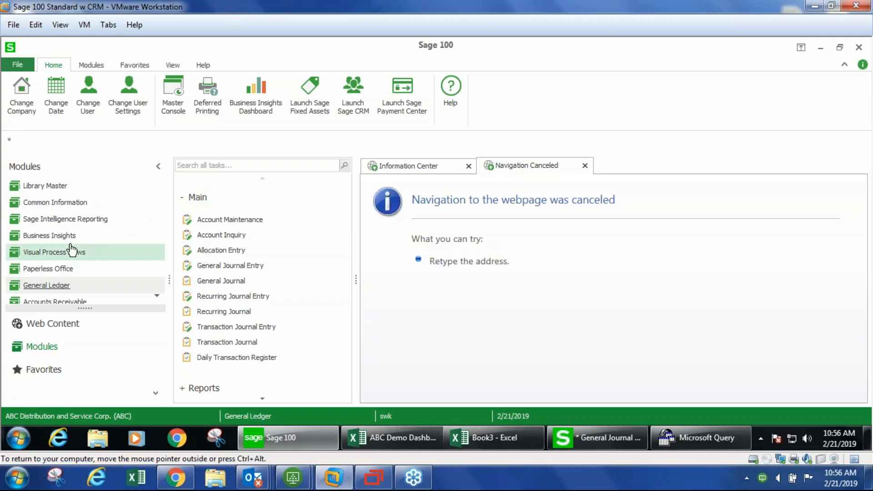
pyautogui.click(72, 219)
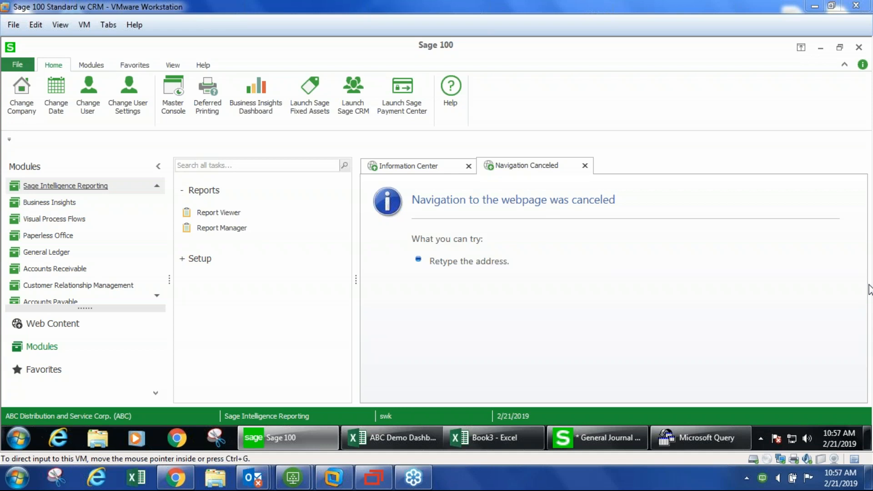
# - On the dashboard's Charts sheet, select the Store Visitors by Month pivot chart and show its design options
pyautogui.click(399, 441)
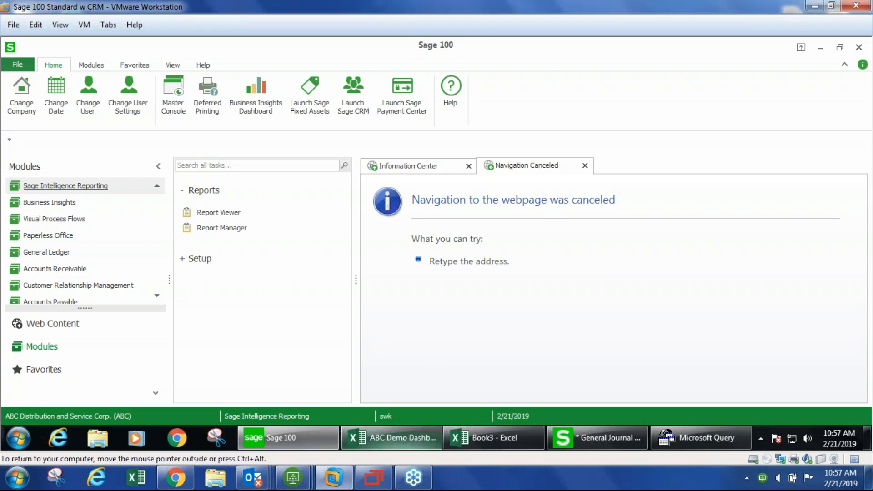
pyautogui.click(399, 440)
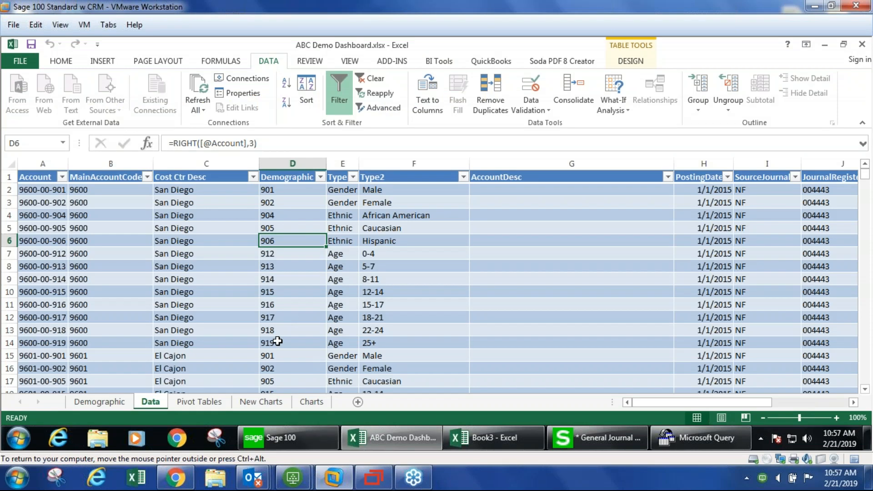
pyautogui.click(305, 402)
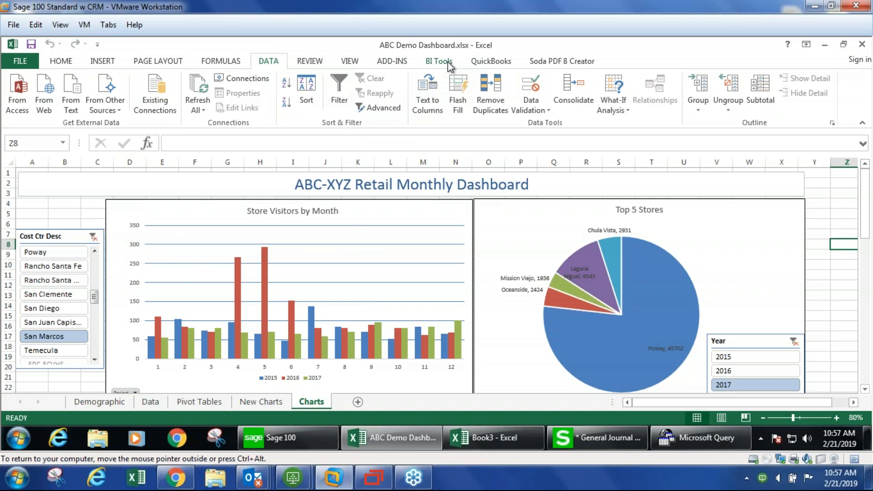
pyautogui.click(228, 214)
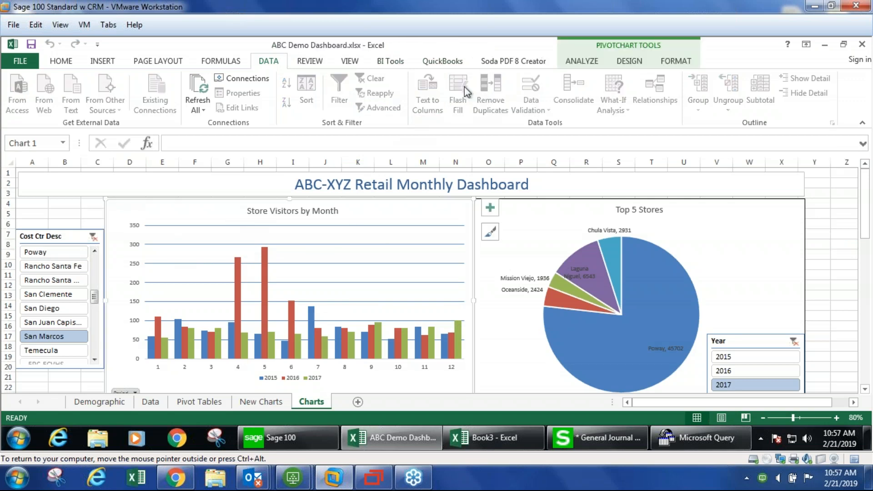
pyautogui.click(629, 61)
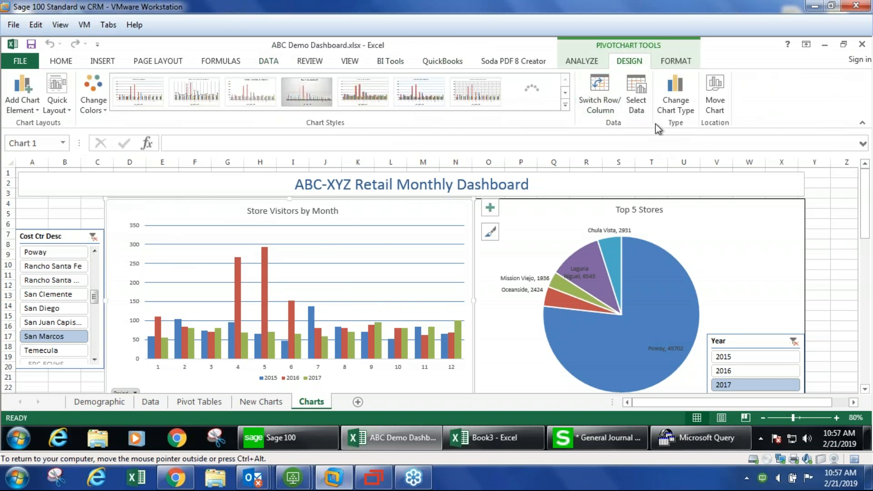